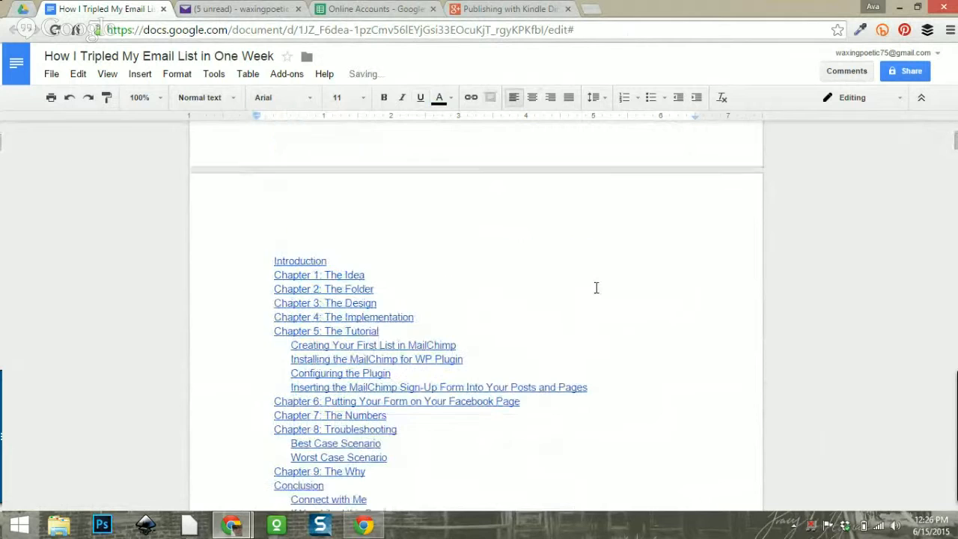
# Save the Google Docs manuscript locally as a Microsoft Word (.docx) file.
pyautogui.scroll(-3, 596, 287)
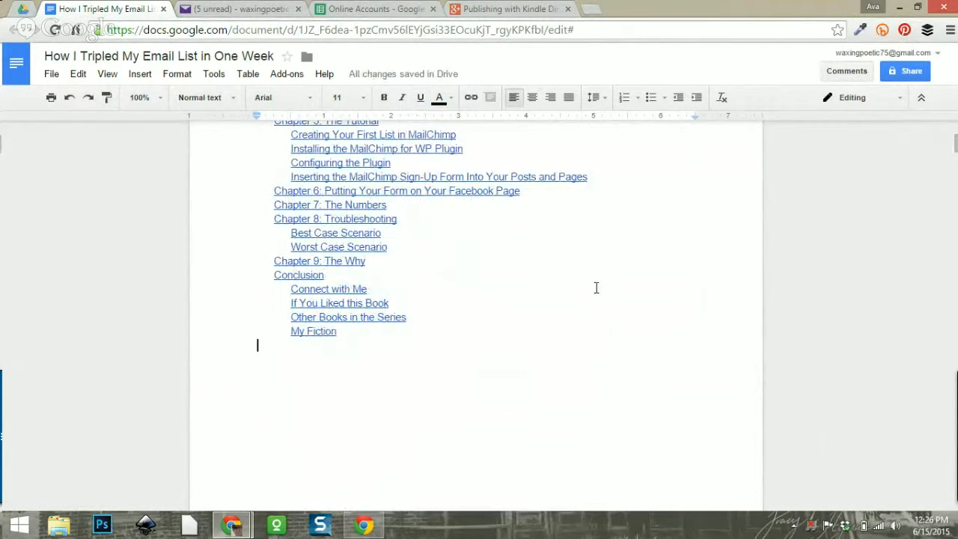
pyautogui.scroll(2, 596, 288)
pyautogui.scroll(-3, 596, 288)
pyautogui.scroll(-20, 597, 287)
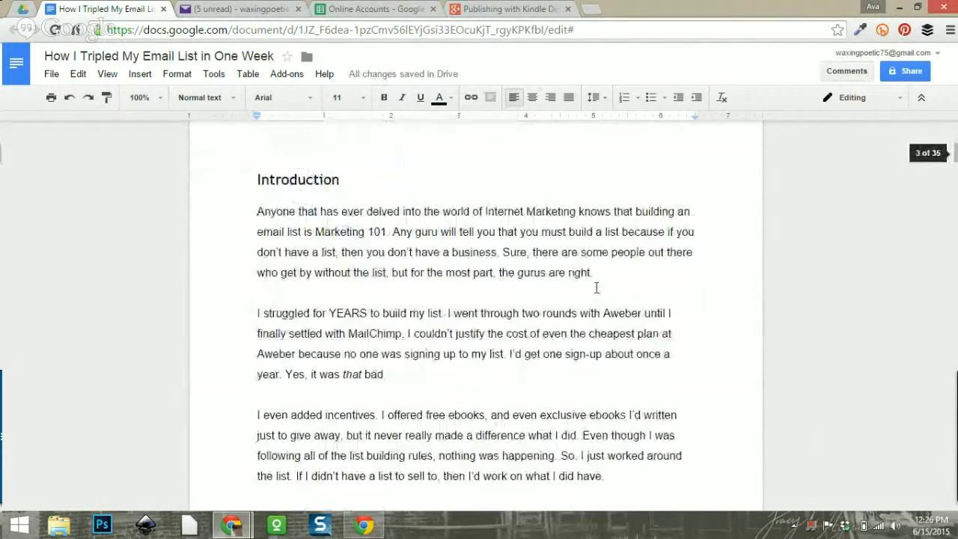
pyautogui.scroll(-5, 596, 288)
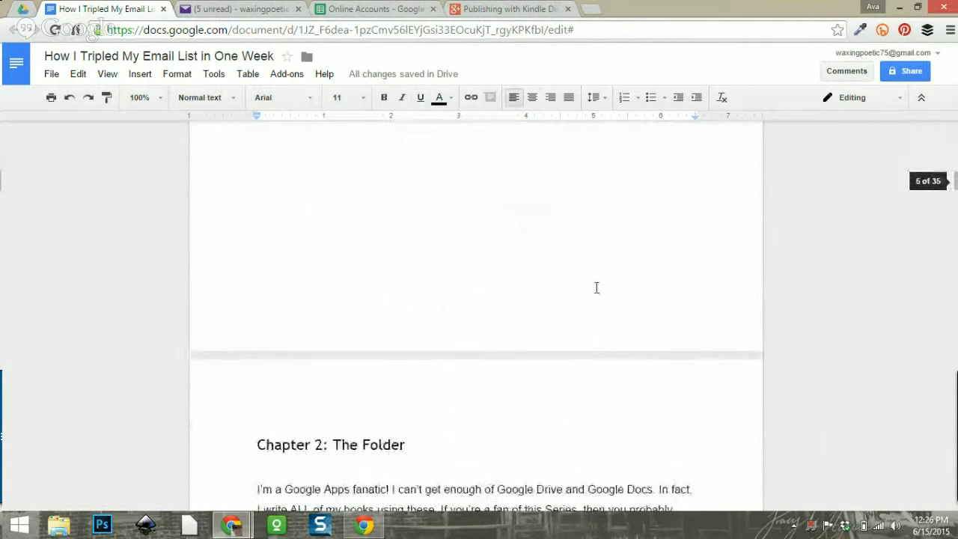
pyautogui.scroll(6, 596, 287)
pyautogui.scroll(-15, 596, 287)
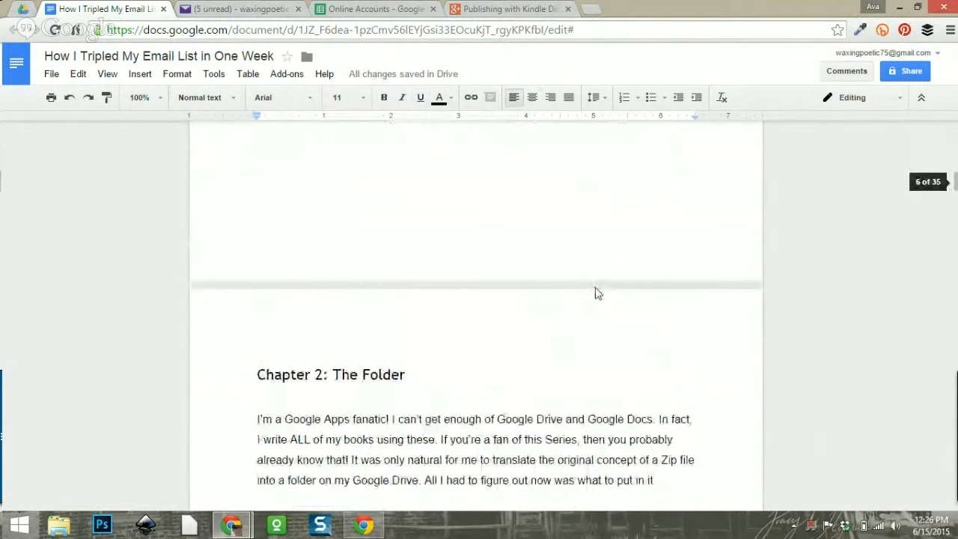
pyautogui.click(52, 77)
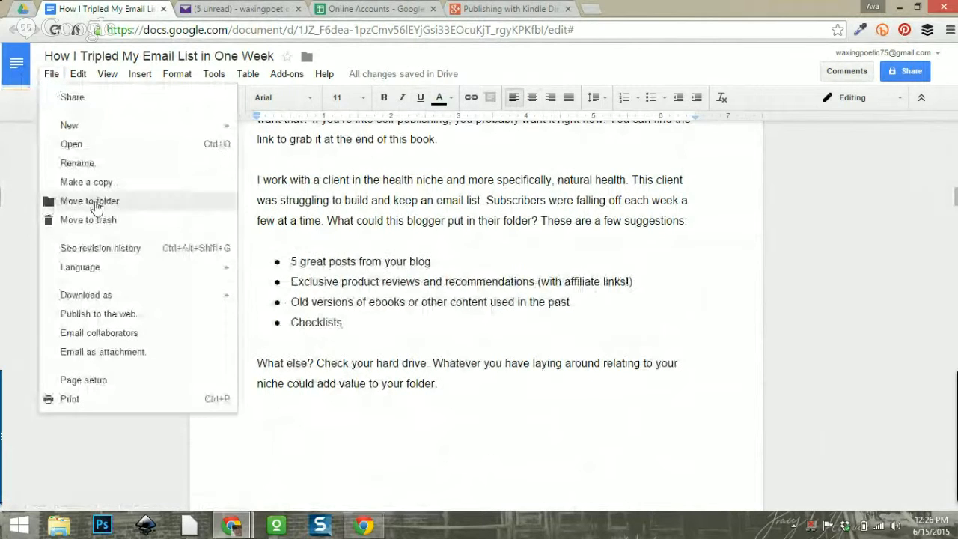
pyautogui.moveTo(234, 296)
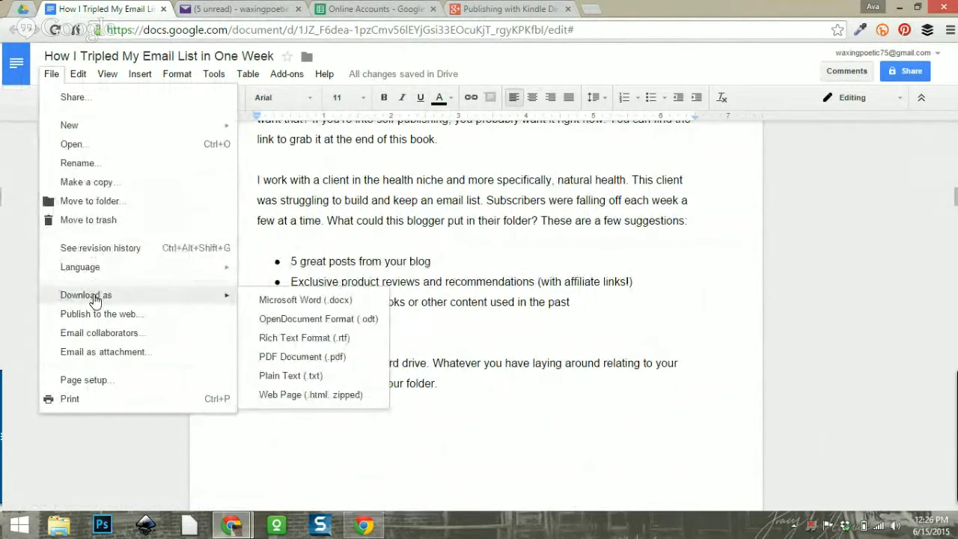
pyautogui.click(315, 307)
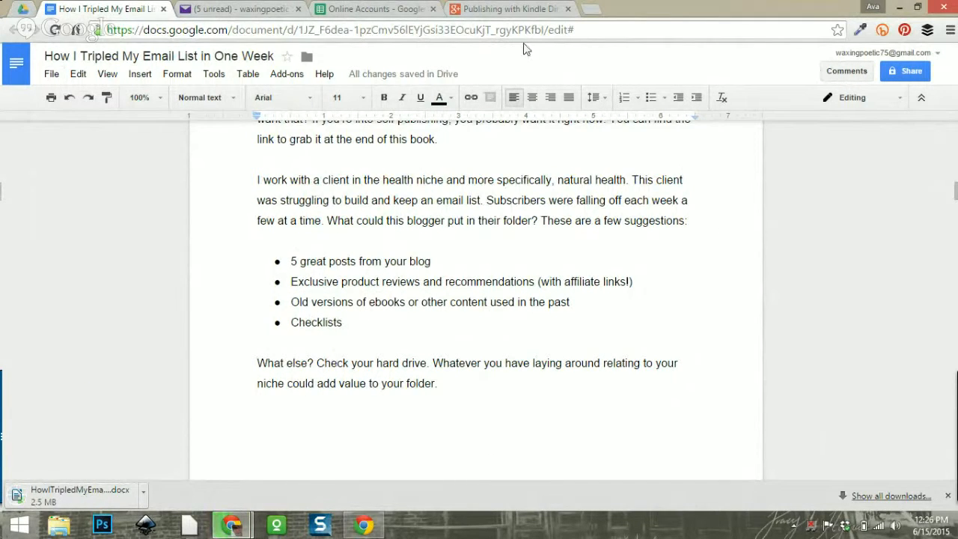
# Go to kdp.amazon.com in a new tab and review the Bookshelf with the New Title 1 draft.
pyautogui.click(589, 10)
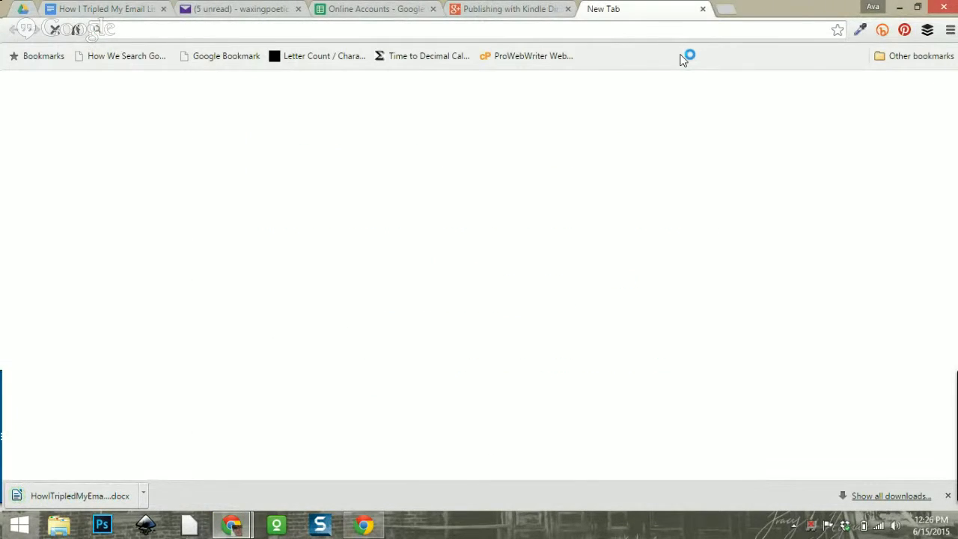
pyautogui.write('kd')
pyautogui.click(681, 56)
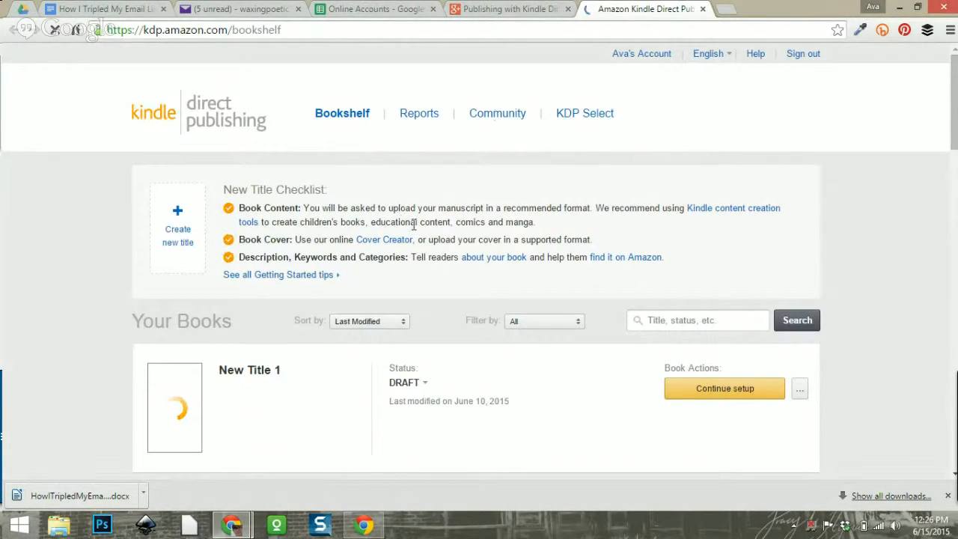
pyautogui.scroll(-2, 414, 224)
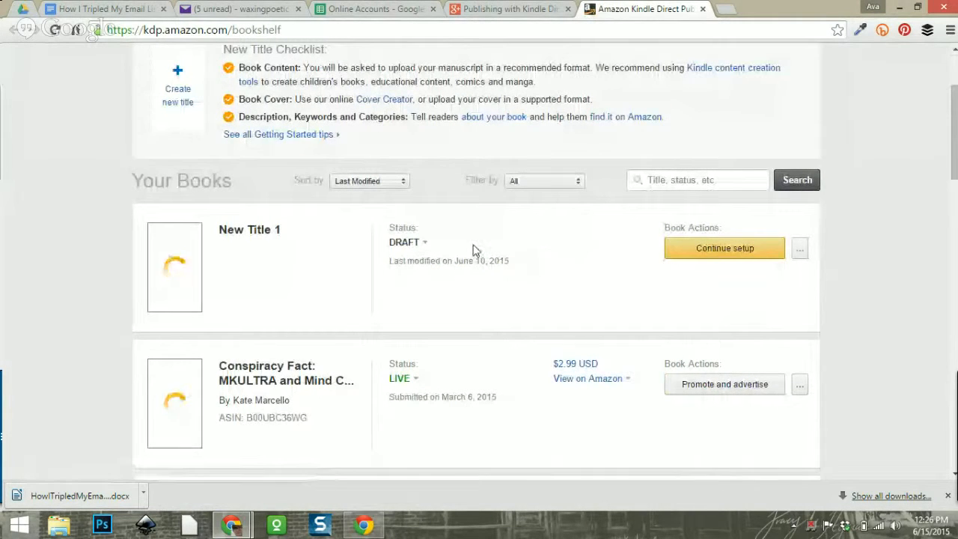
pyautogui.scroll(1, 535, 293)
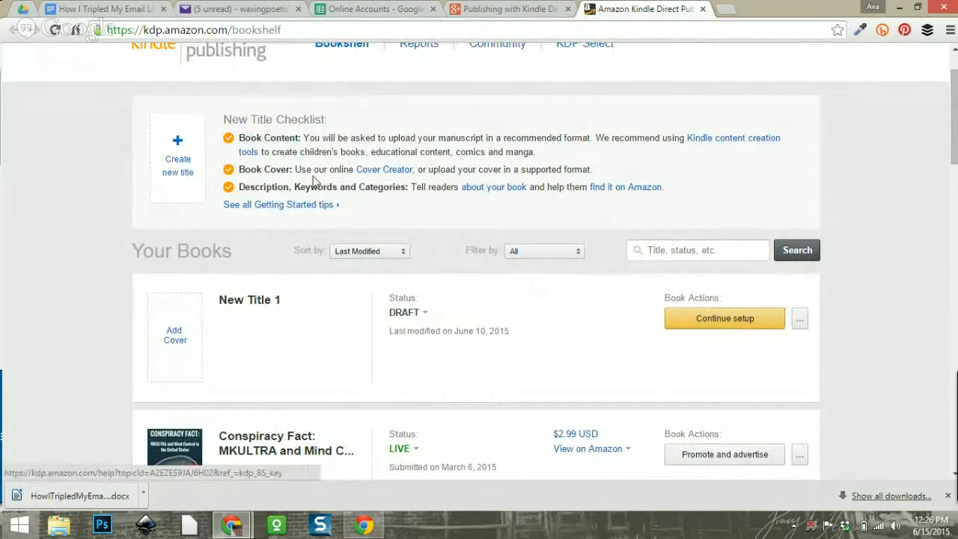
pyautogui.scroll(-2, 379, 222)
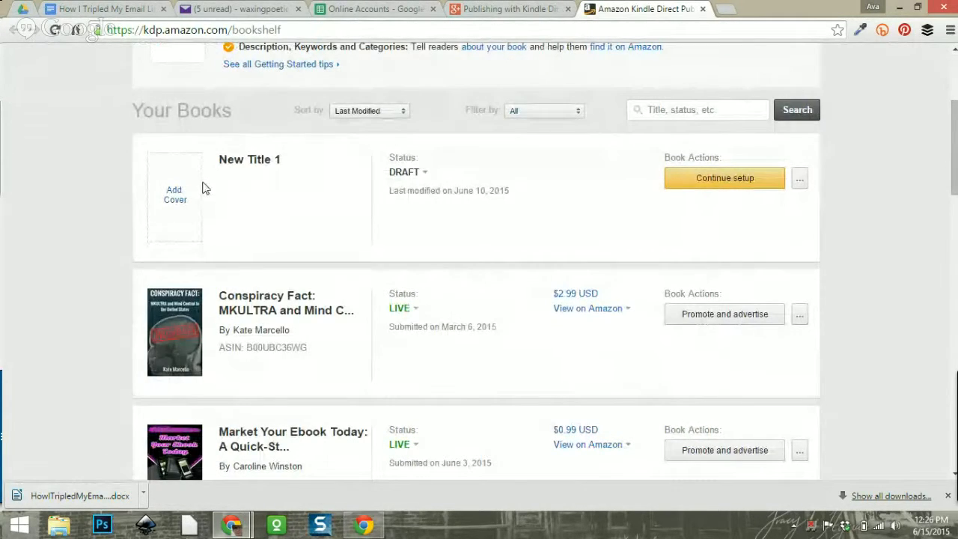
pyautogui.scroll(1, 299, 192)
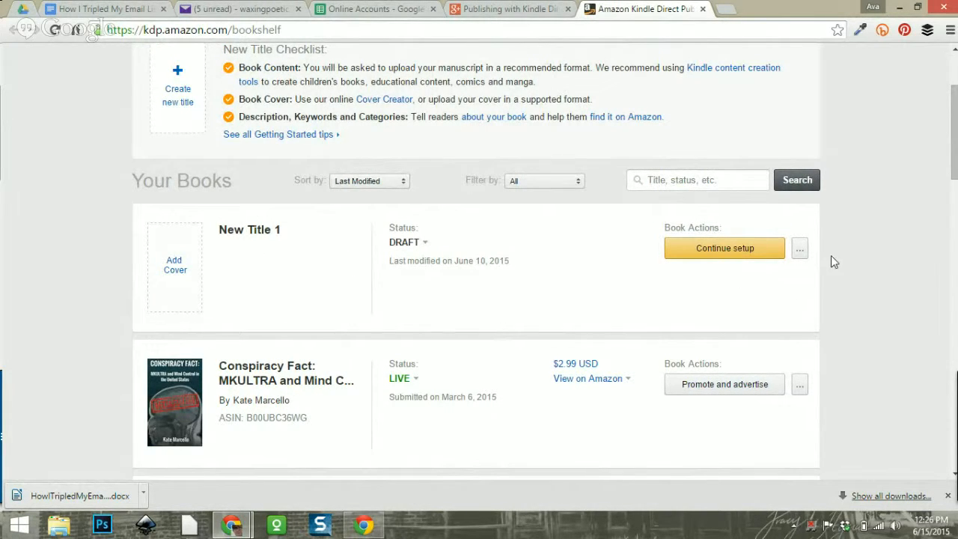
# Continue setup of the New Title 1 draft and scroll down to Enter Your Book Details.
pyautogui.click(799, 248)
pyautogui.click(908, 250)
pyautogui.click(749, 250)
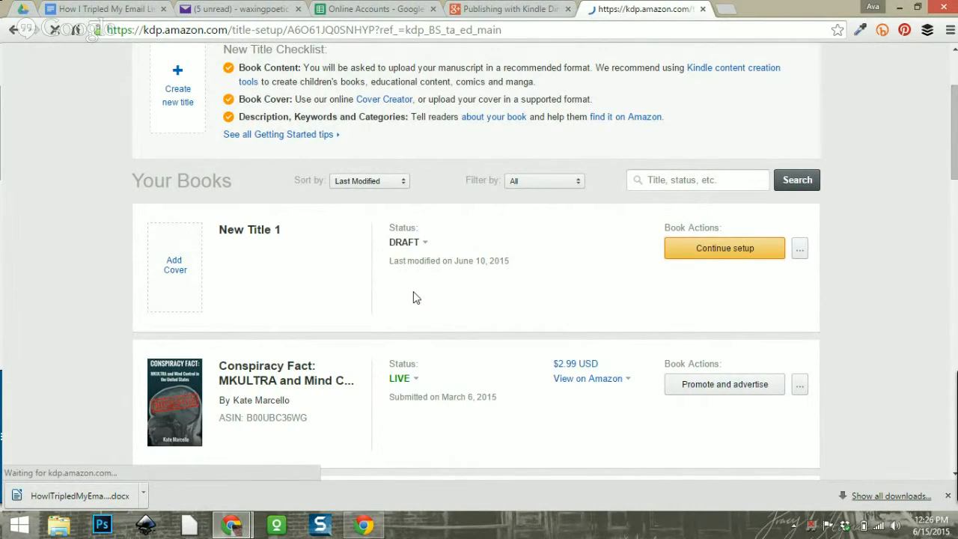
pyautogui.scroll(-4, 438, 274)
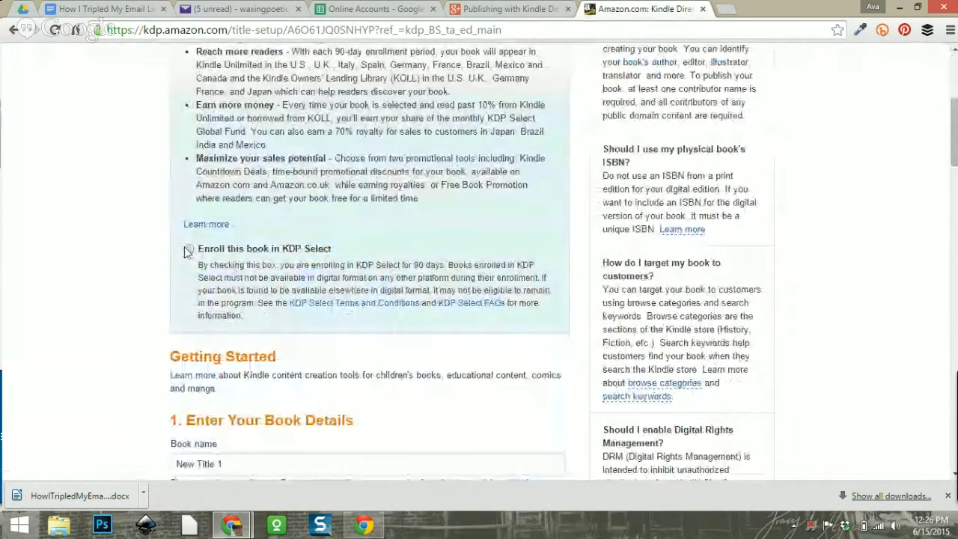
pyautogui.scroll(-3, 8, 220)
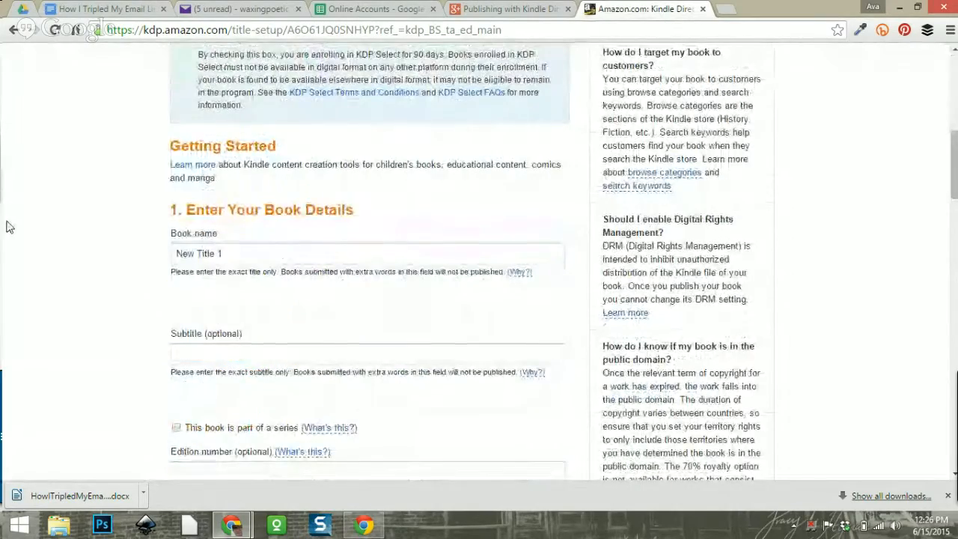
pyautogui.scroll(3, 9, 227)
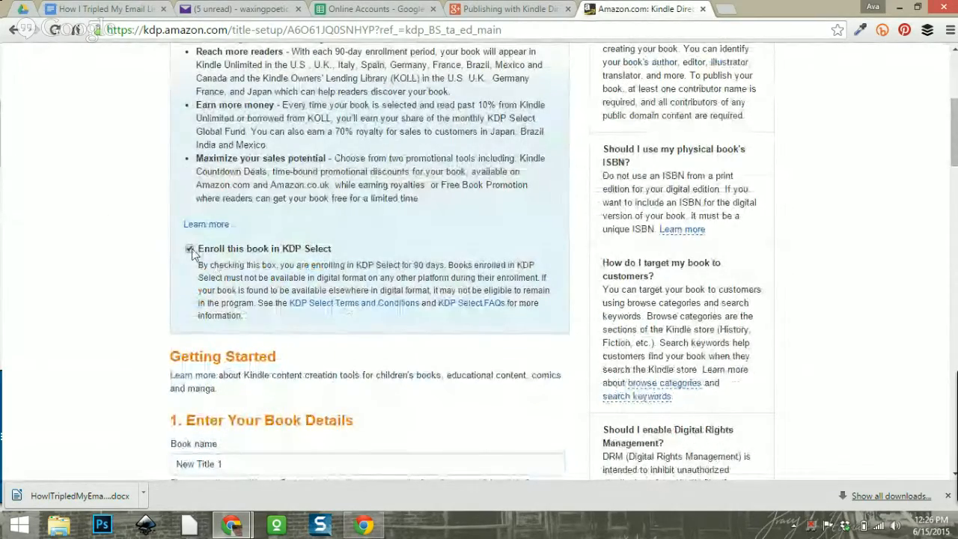
pyautogui.scroll(2, 52, 235)
pyautogui.scroll(-1, 419, 239)
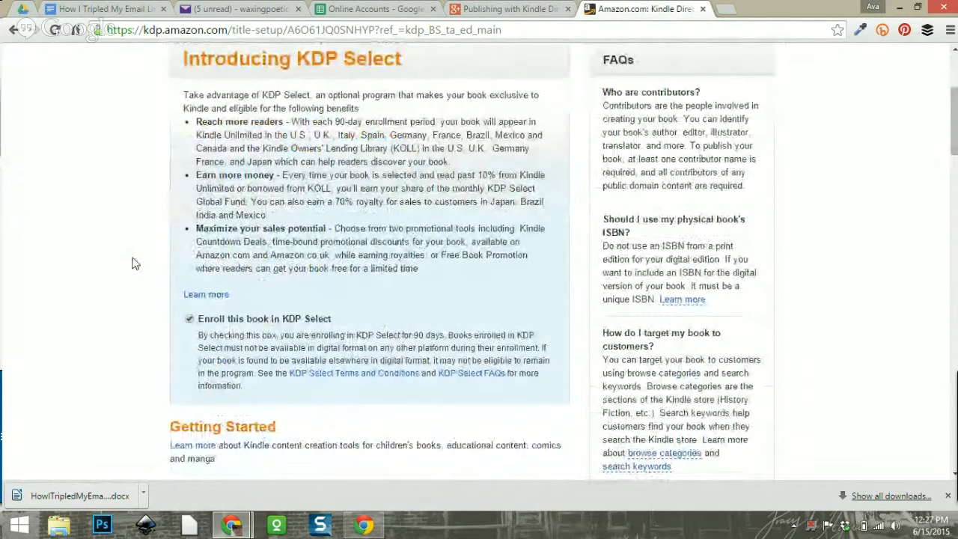
pyautogui.scroll(-2, 131, 263)
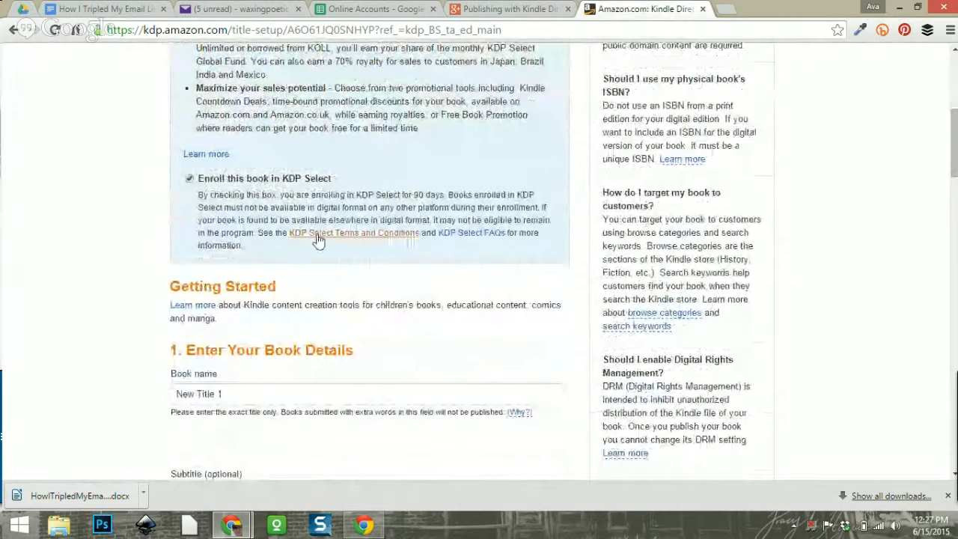
pyautogui.scroll(-1, 158, 243)
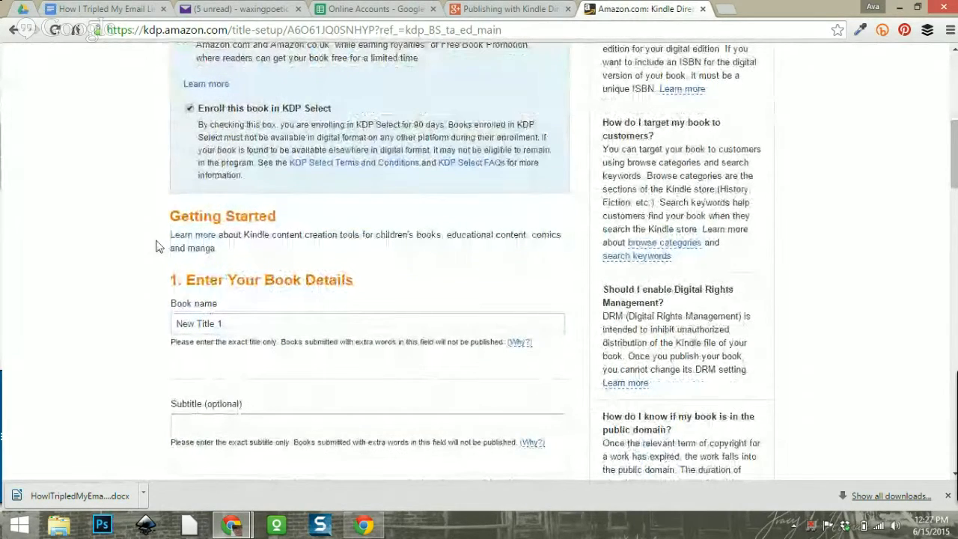
# Enter 'How I Tripled My Email List in One Week' as the book name, fixing typos.
pyautogui.scroll(-1, 219, 257)
pyautogui.click(220, 257)
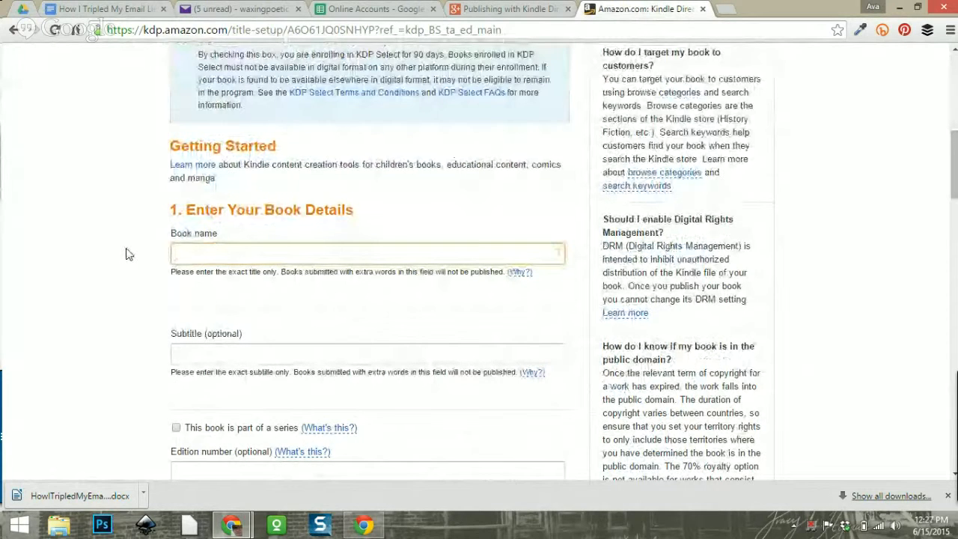
pyautogui.write('HOw')
pyautogui.press('BackSpace')
pyautogui.press('BackSpace')
pyautogui.press('BackSpace')
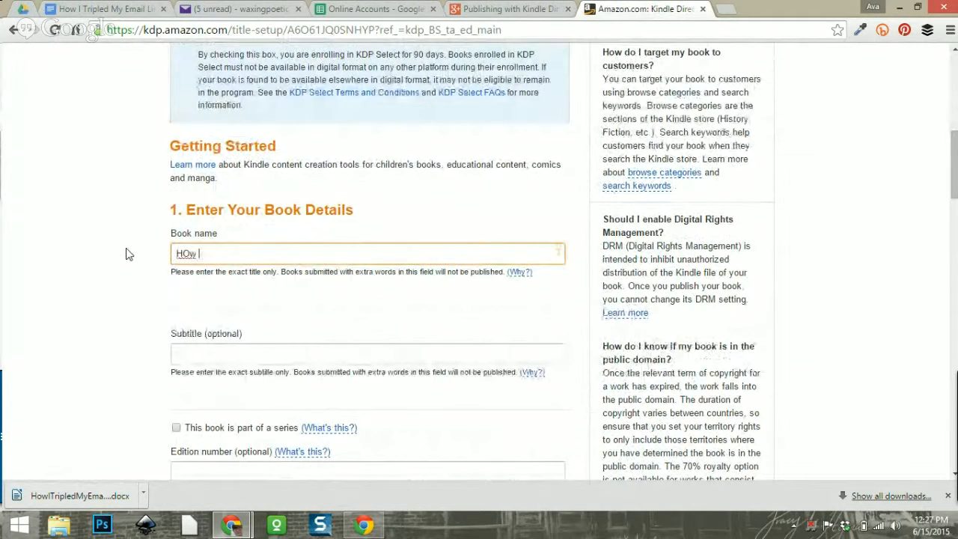
pyautogui.write('ow I T')
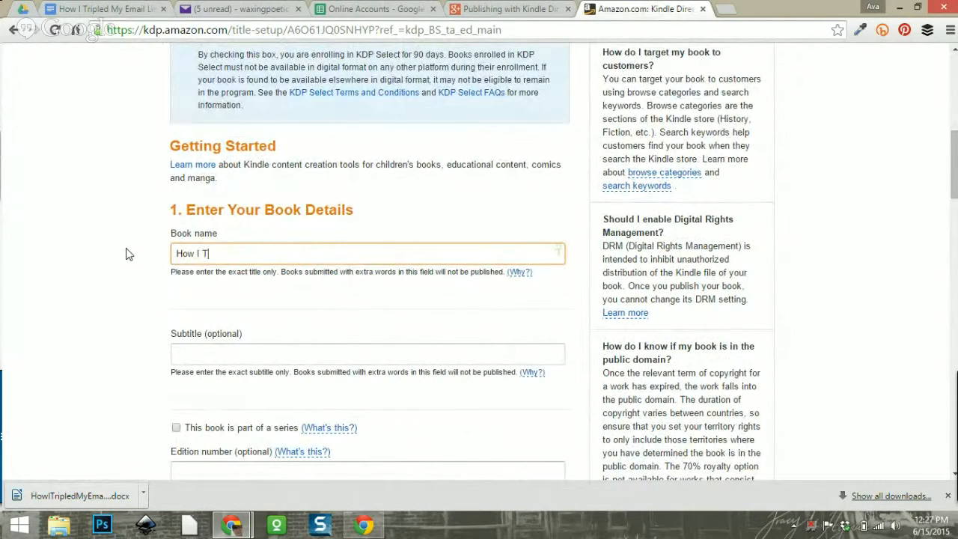
pyautogui.write('ripe')
pyautogui.write('led')
pyautogui.write(' My Email ')
pyautogui.write('List')
pyautogui.press('BackSpace')
pyautogui.press('BackSpace')
pyautogui.write('List ')
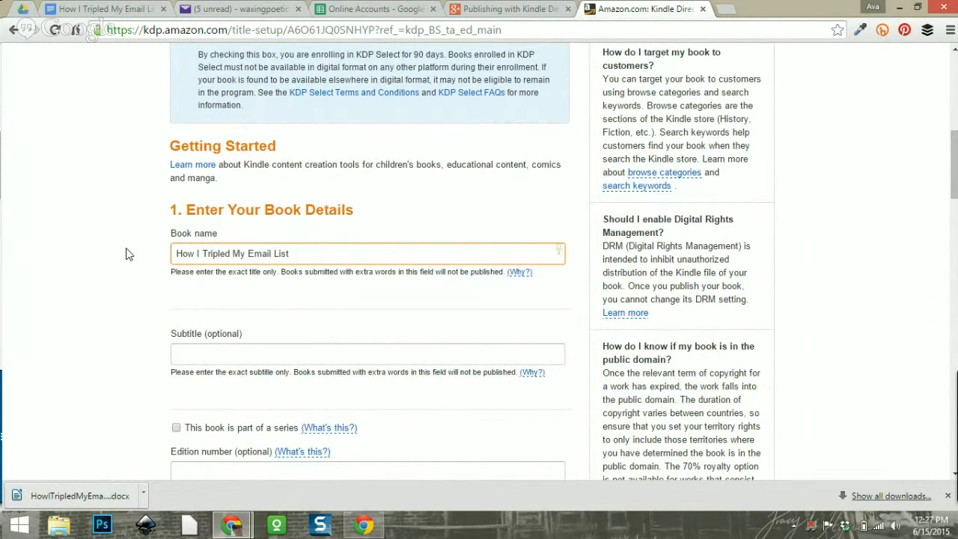
pyautogui.write('In ON')
pyautogui.press('BackSpace')
pyautogui.press('BackSpace')
pyautogui.press('BackSpace')
pyautogui.press('BackSpace')
pyautogui.write('n One Wee')
pyautogui.scroll(1, 133, 222)
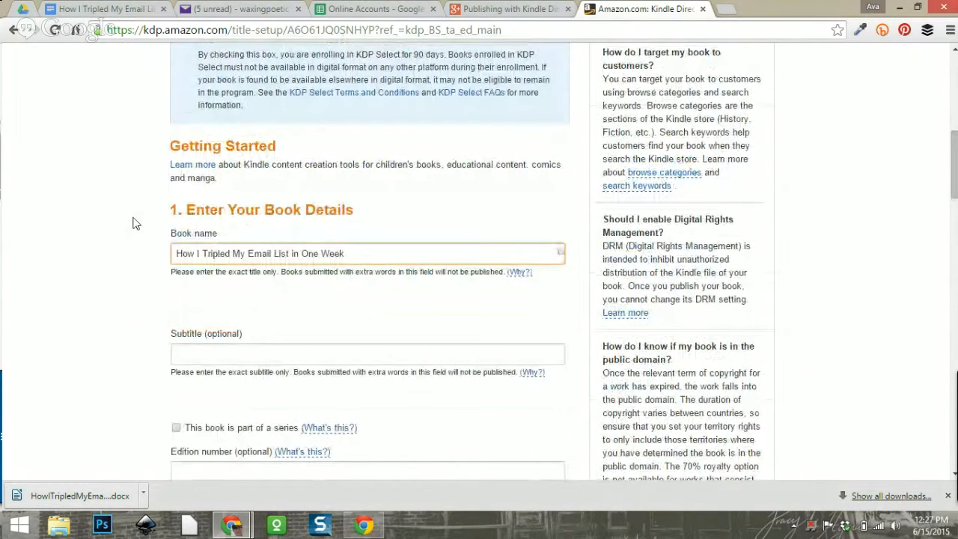
pyautogui.scroll(-2, 107, 261)
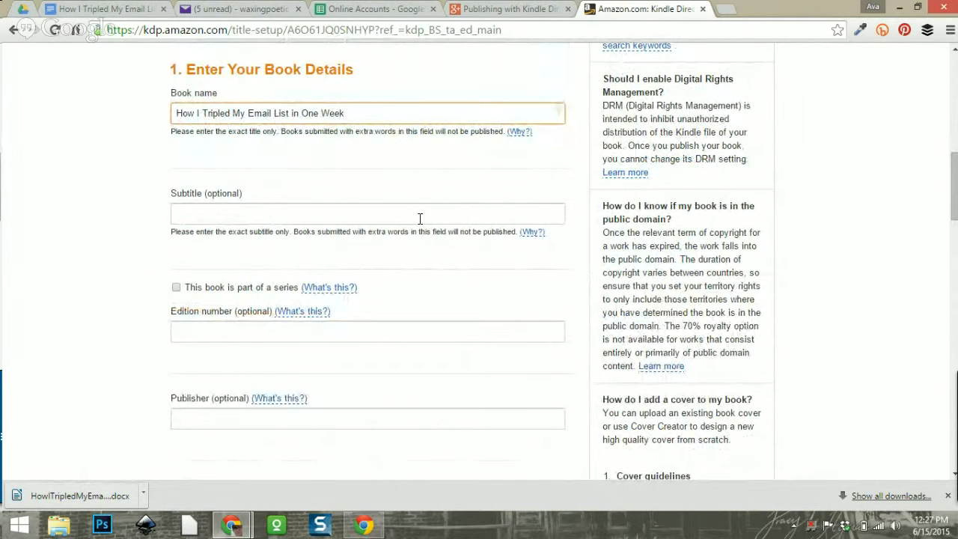
pyautogui.click(420, 216)
pyautogui.scroll(-1, 411, 235)
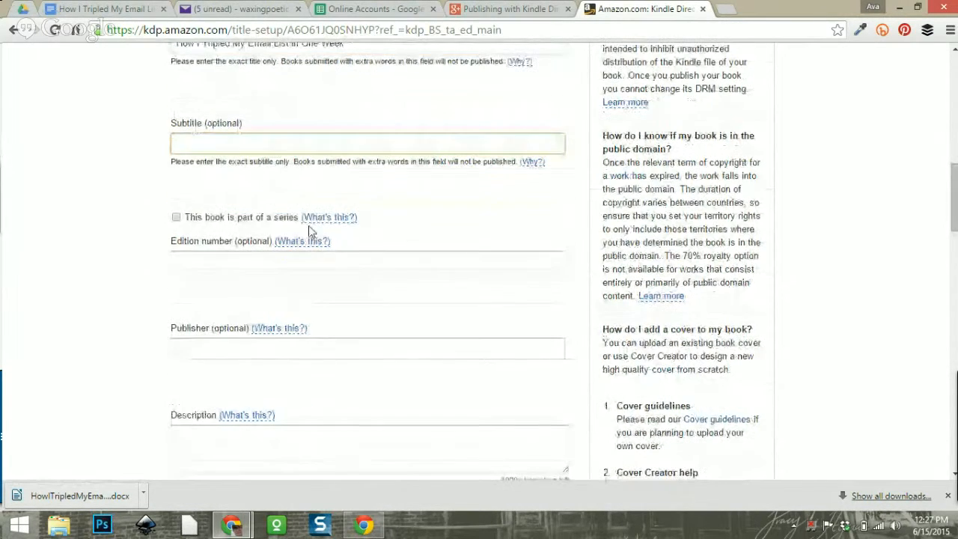
# Mark the book as volume 3 of the Publisher's Shorts series.
pyautogui.click(176, 217)
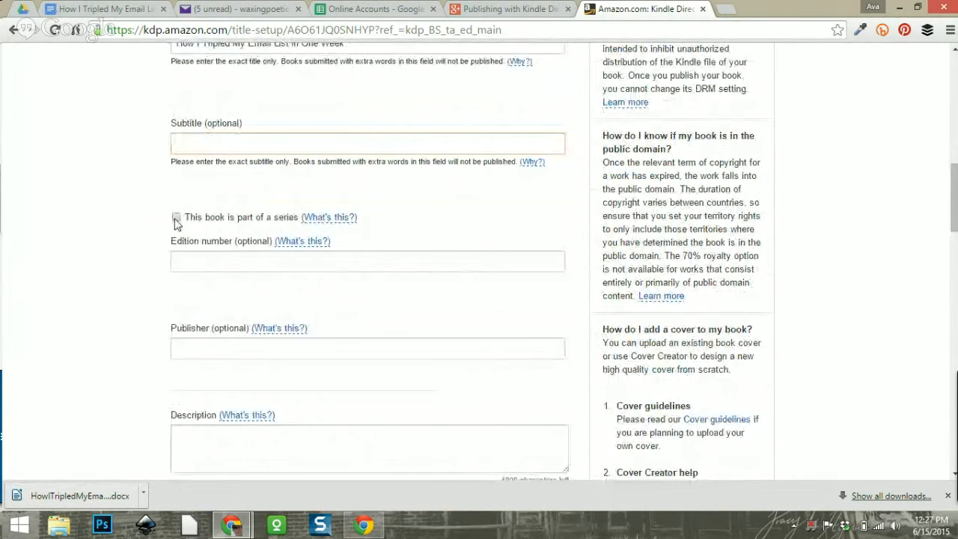
pyautogui.click(311, 260)
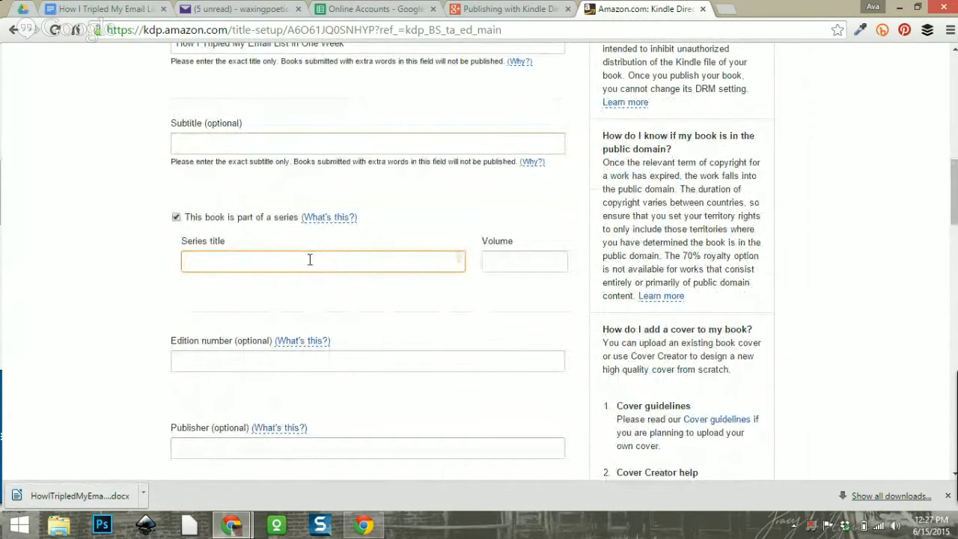
pyautogui.write('Publishe')
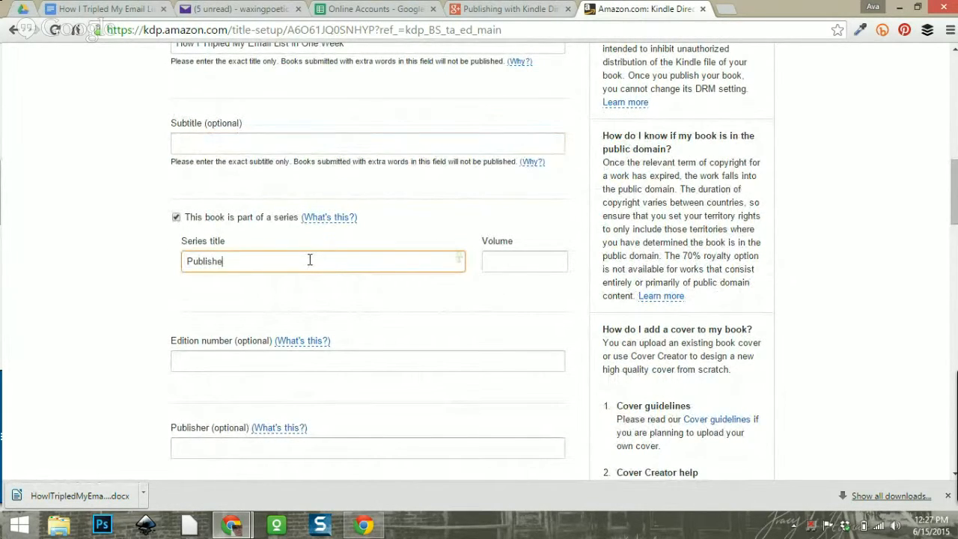
pyautogui.write("r's shorts")
pyautogui.click(495, 259)
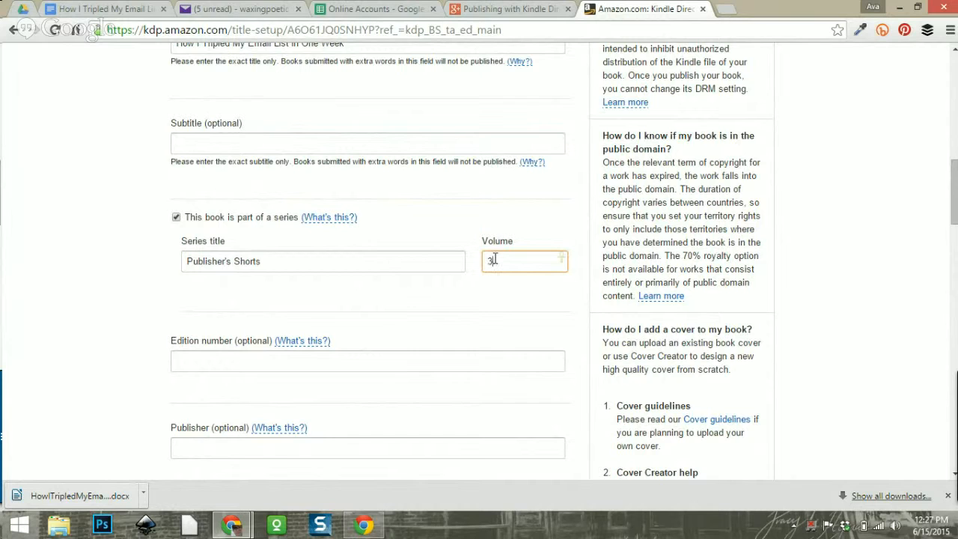
pyautogui.write('3')
pyautogui.scroll(-1, 453, 227)
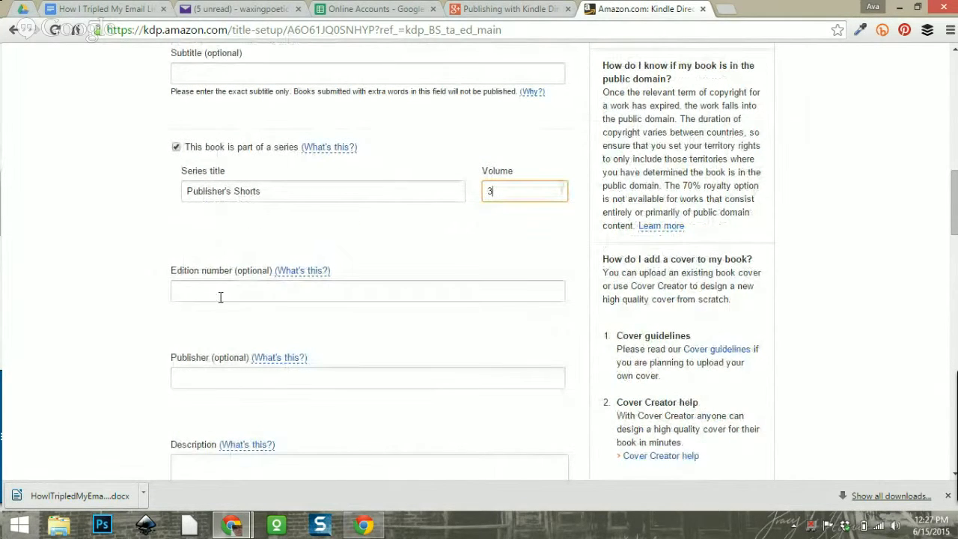
pyautogui.scroll(-1, 421, 293)
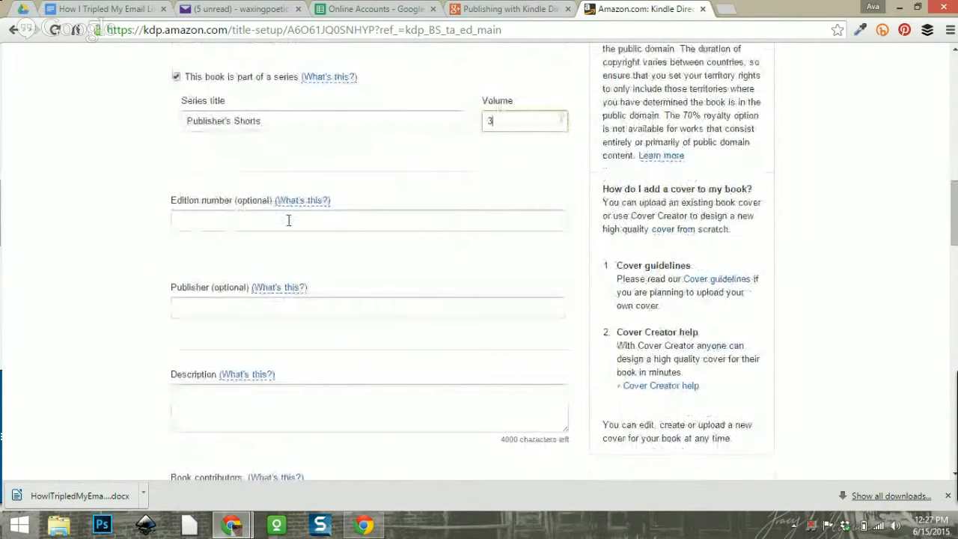
pyautogui.scroll(2, 398, 230)
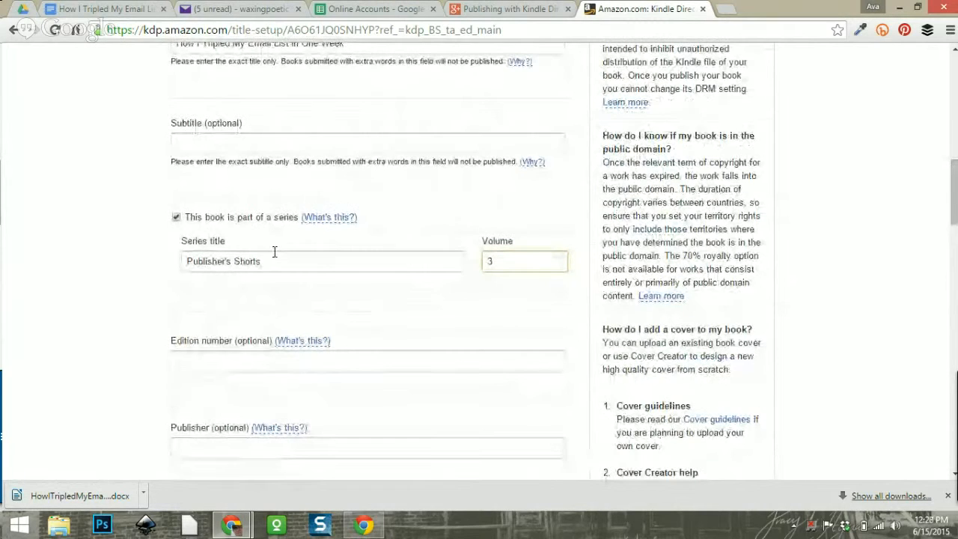
pyautogui.scroll(-3, 413, 236)
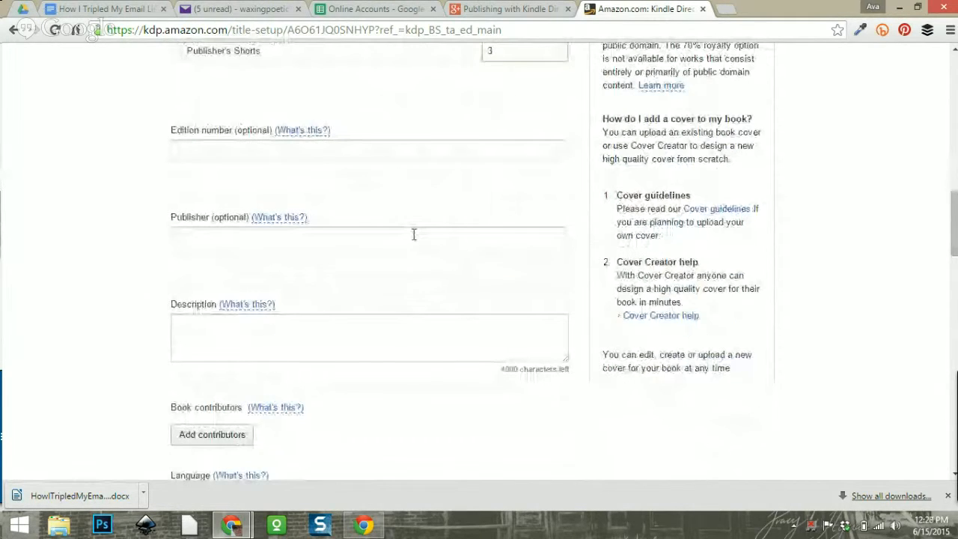
# Set the publisher to ProWebWriter.com.
pyautogui.click(277, 238)
pyautogui.write('P')
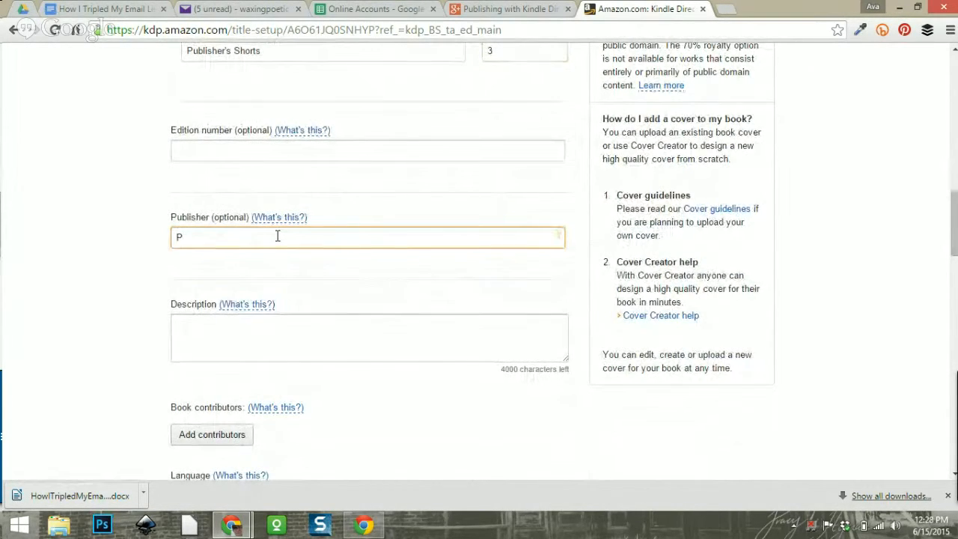
pyautogui.write('roWebWriter.com')
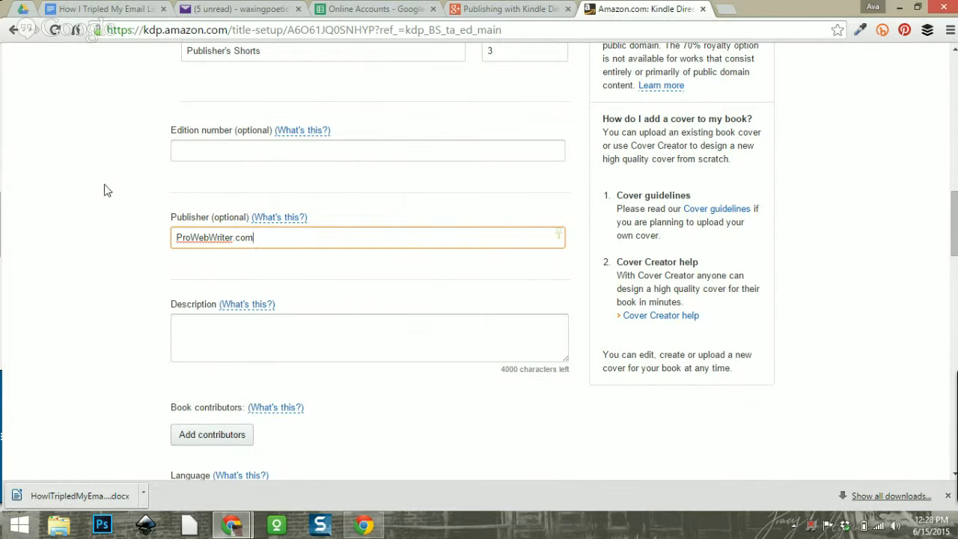
pyautogui.scroll(-1, 177, 205)
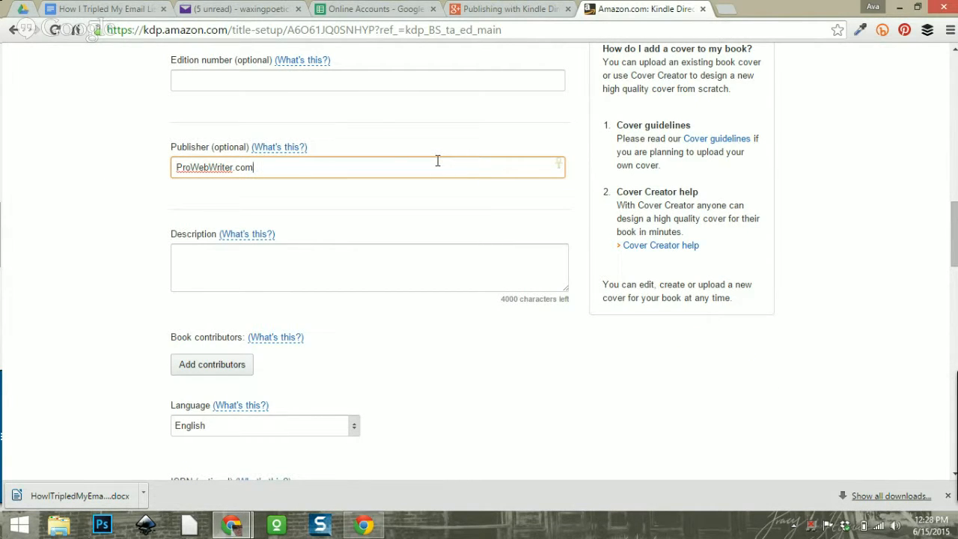
pyautogui.scroll(-1, 438, 161)
# Type the <h1> headline 'Are you struggling with List Building?' into the Description and start a new line.
pyautogui.click(371, 191)
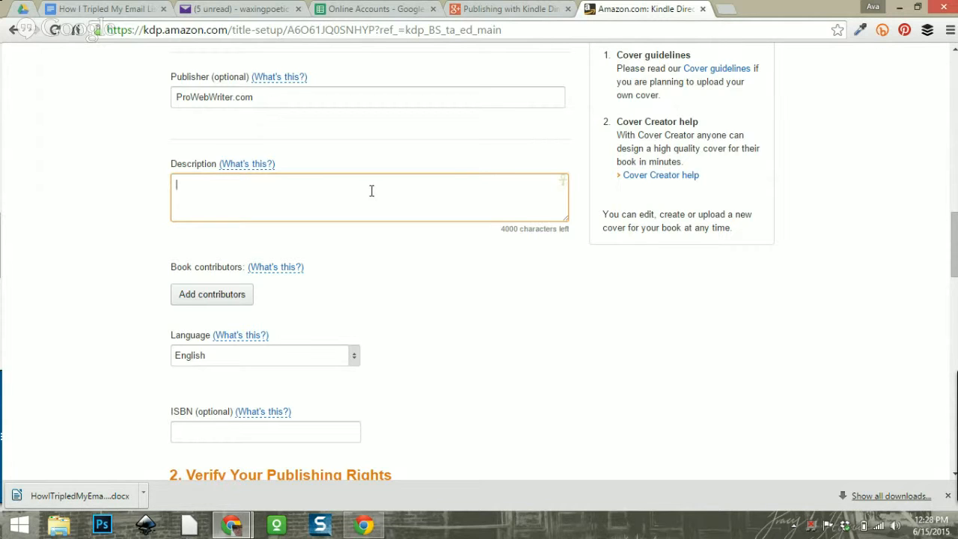
pyautogui.write('<h1>Are y')
pyautogui.write('ou struggling with ')
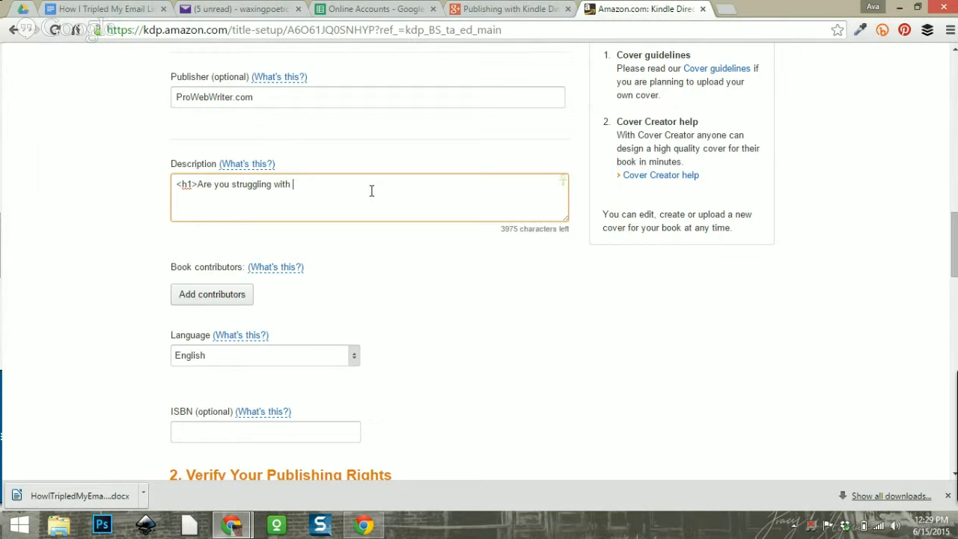
pyautogui.write('List Building?</h1>')
pyautogui.press('Return')
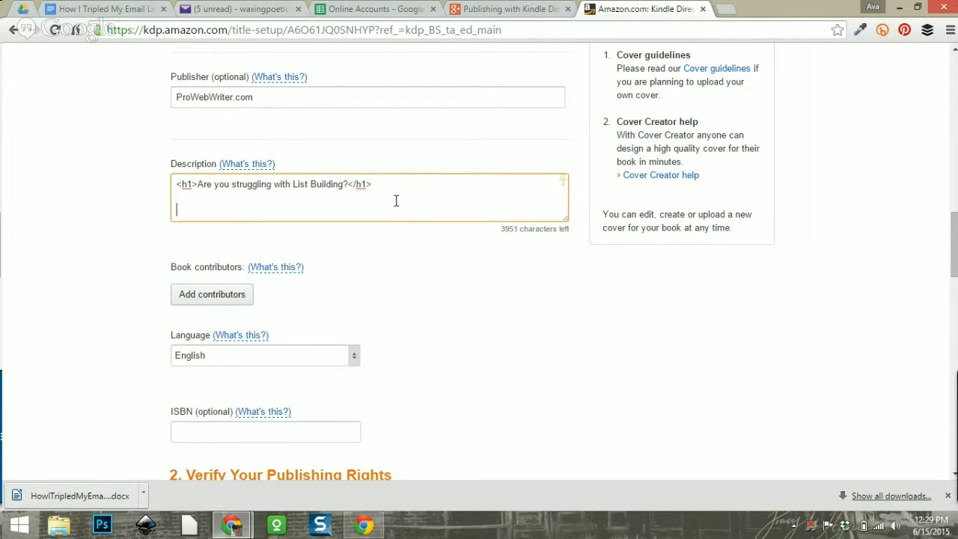
pyautogui.click(24, 10)
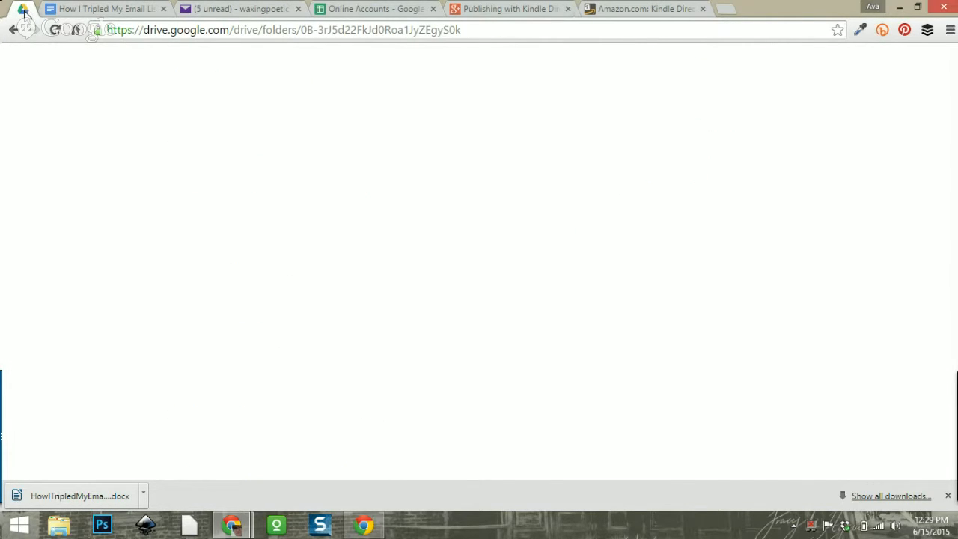
# Open the Kindle Publishing Toolkit folder in My Drive and select the description template PDF.
pyautogui.click(54, 186)
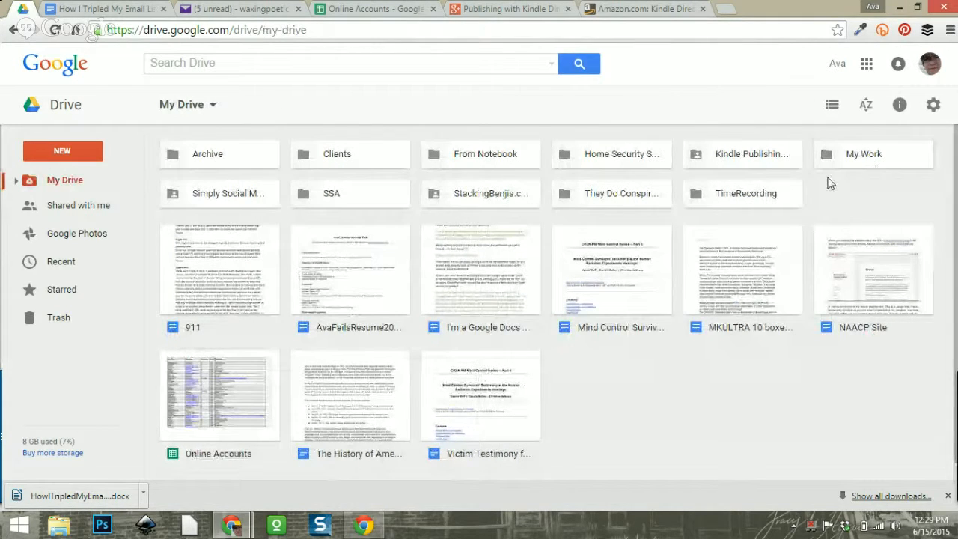
pyautogui.doubleClick(757, 155)
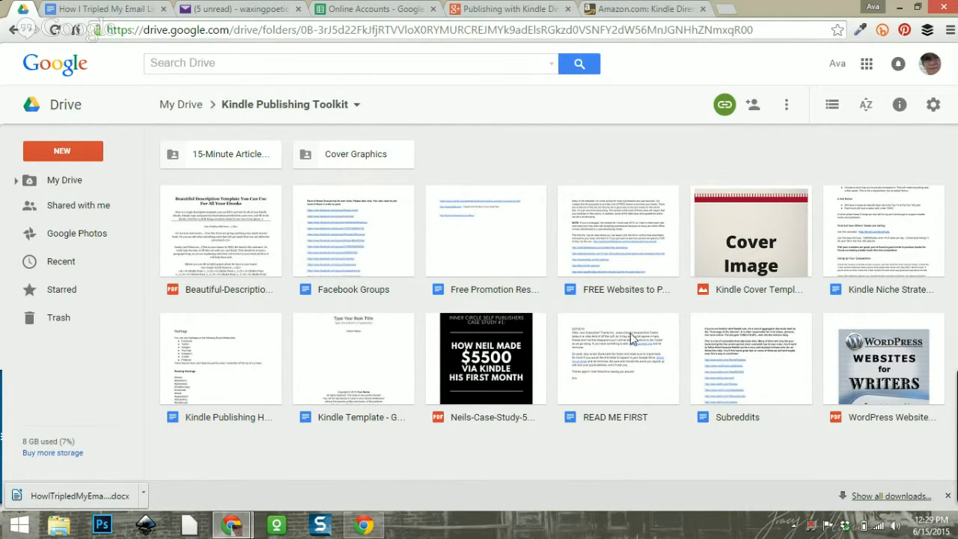
pyautogui.click(219, 247)
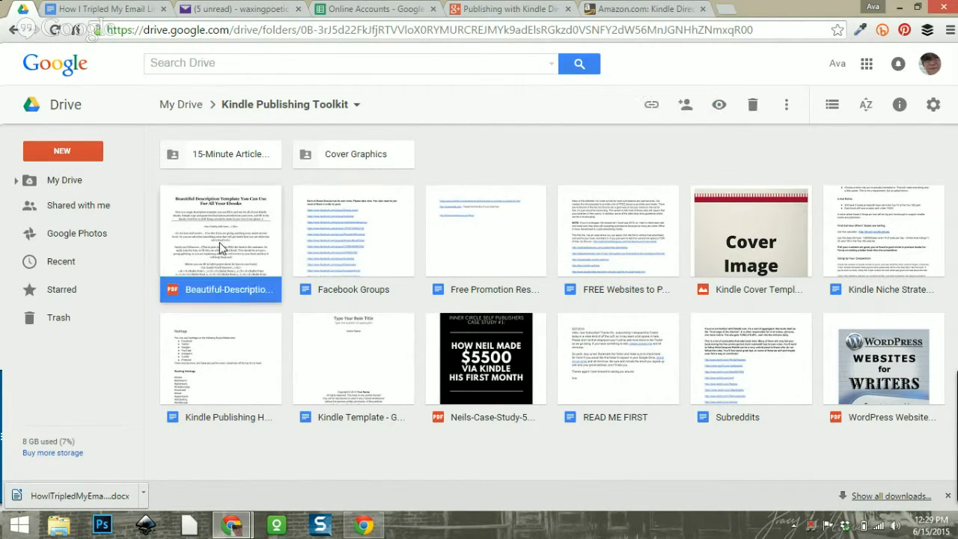
# Read the Beautiful Description template's HTML heading and bullet tag guide, then return to KDP.
pyautogui.doubleClick(219, 242)
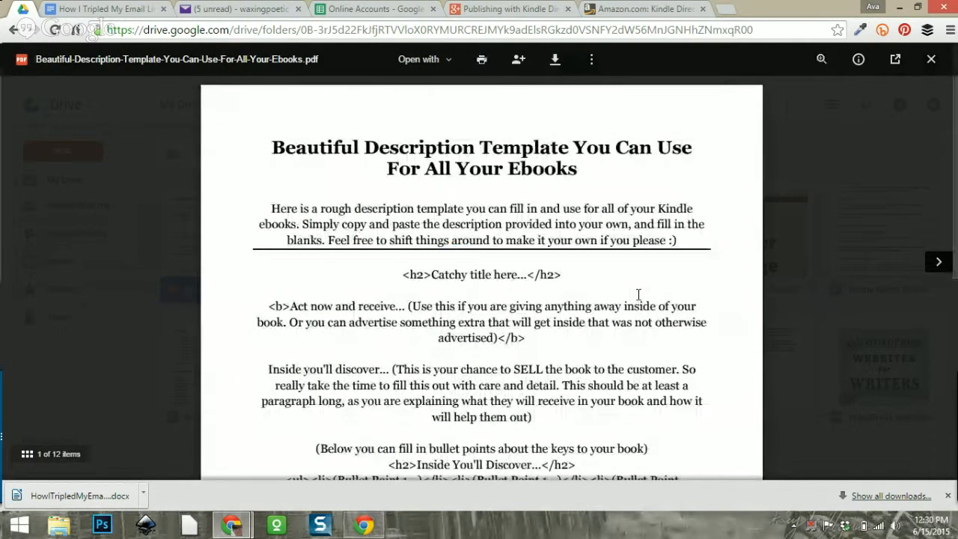
pyautogui.scroll(-1, 439, 288)
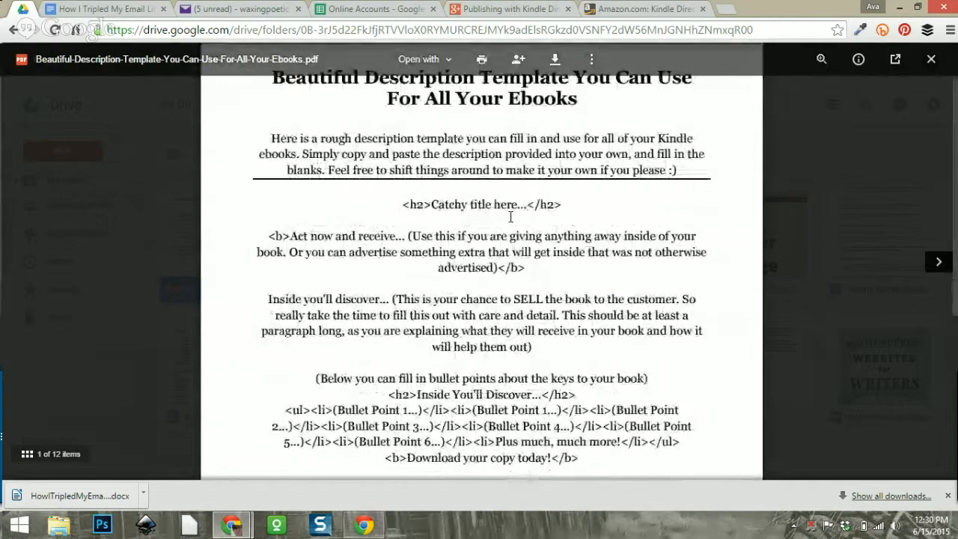
pyautogui.scroll(1, 544, 217)
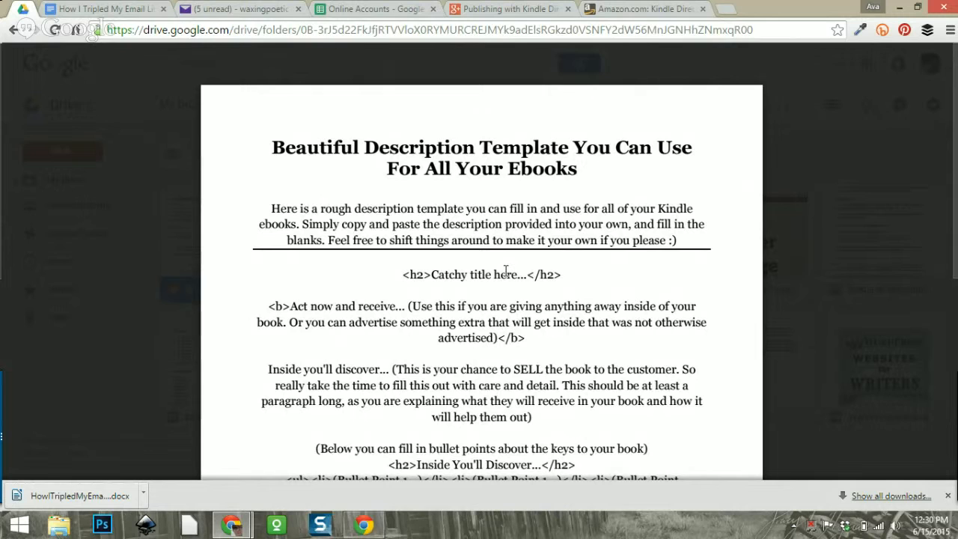
pyautogui.scroll(-5, 501, 299)
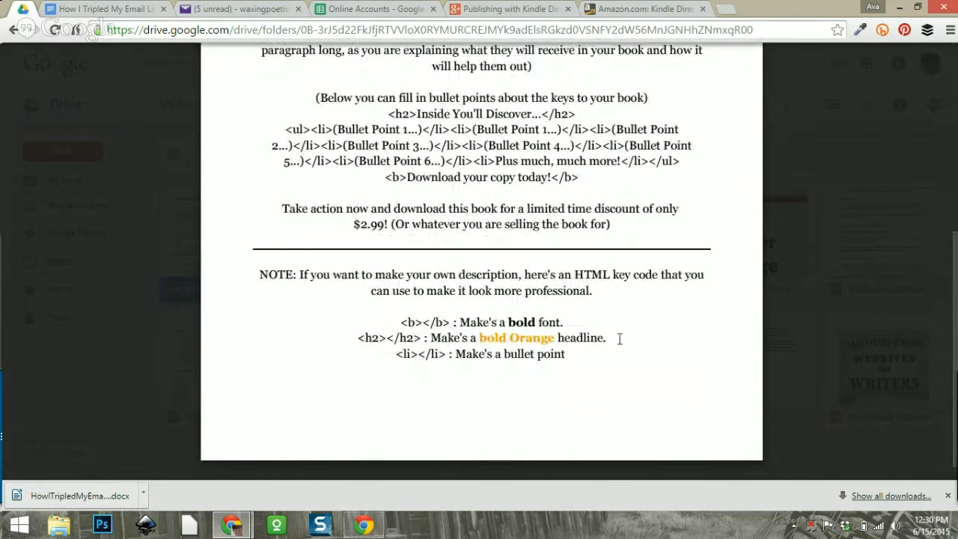
pyautogui.scroll(3, 656, 358)
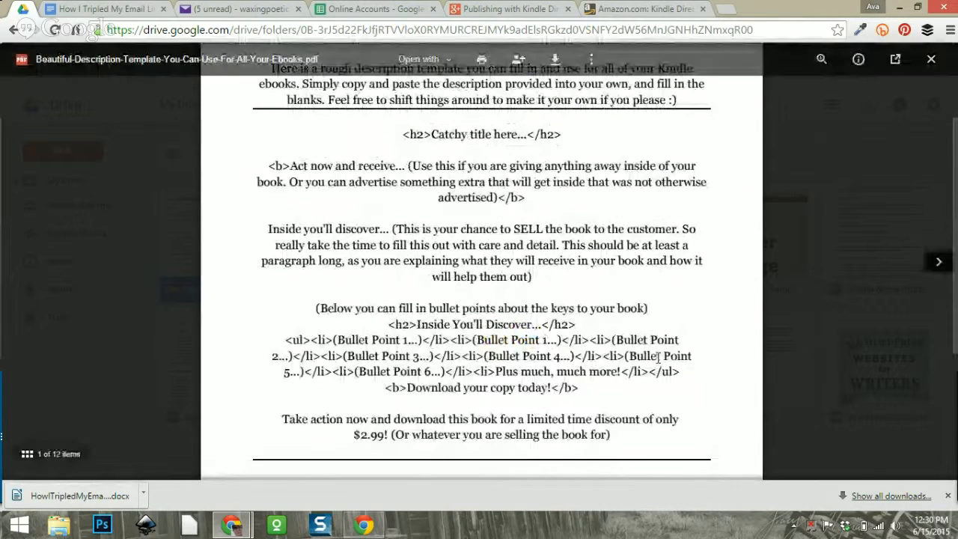
pyautogui.scroll(2, 658, 357)
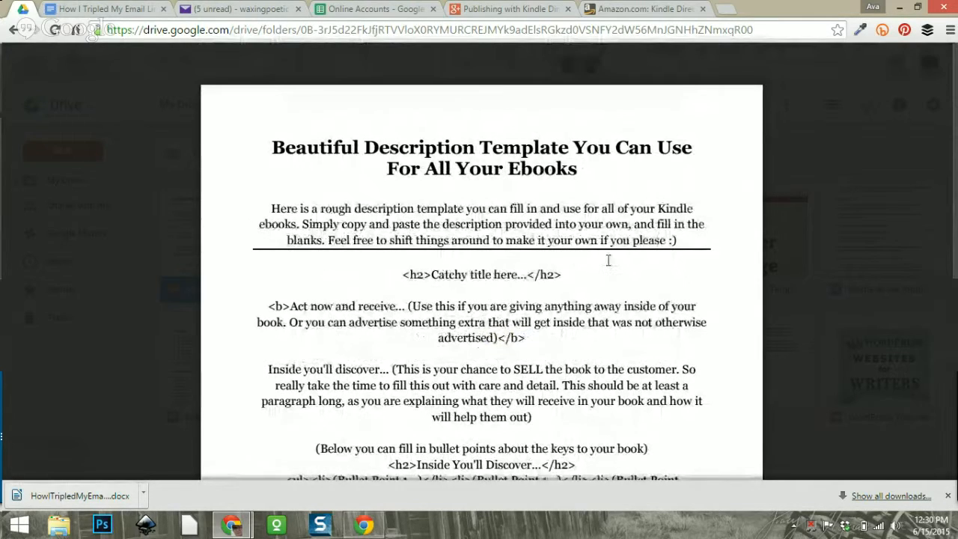
pyautogui.scroll(-2, 608, 260)
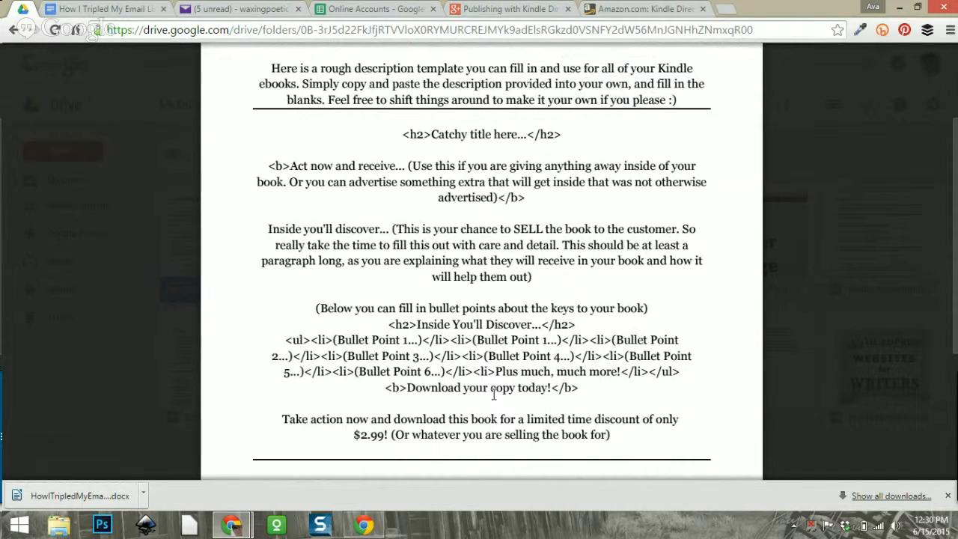
pyautogui.scroll(2, 491, 395)
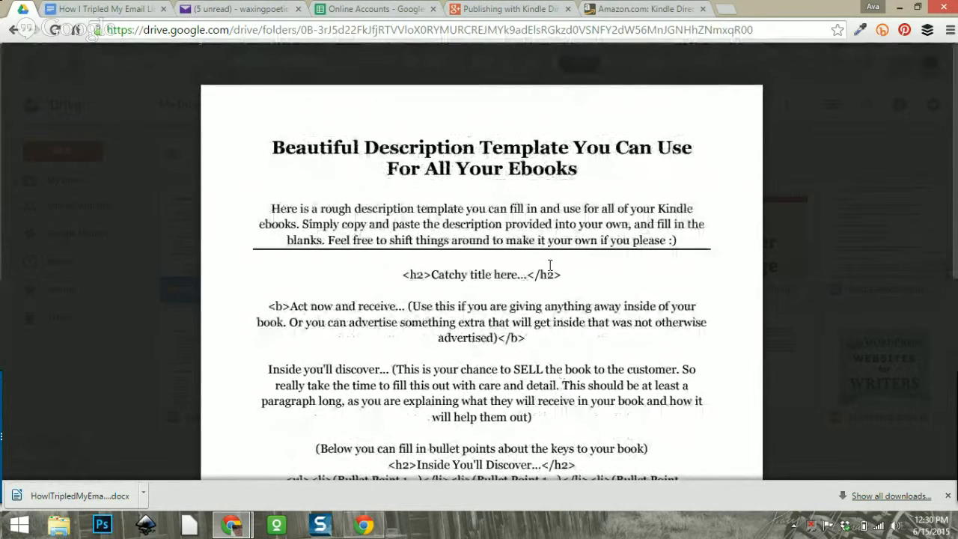
pyautogui.scroll(-1, 586, 283)
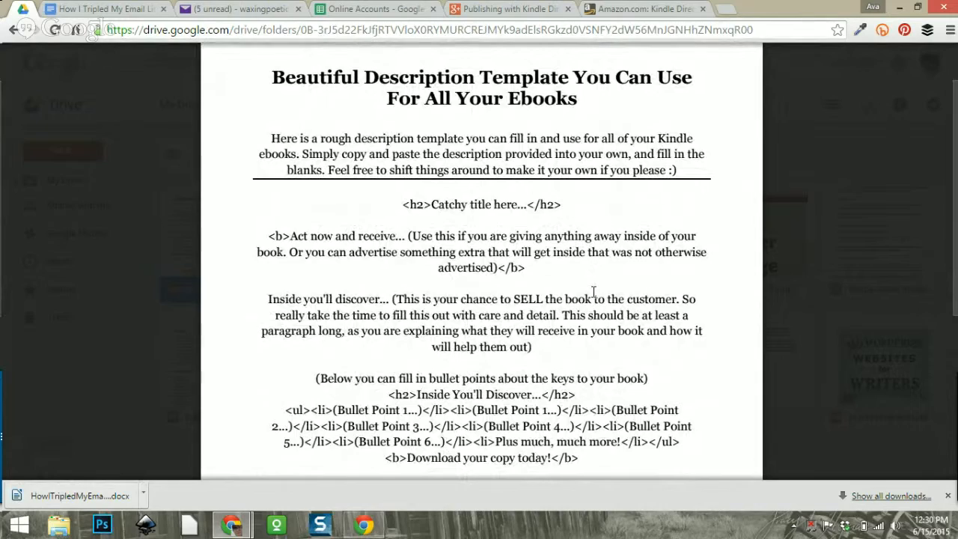
pyautogui.scroll(-1, 593, 291)
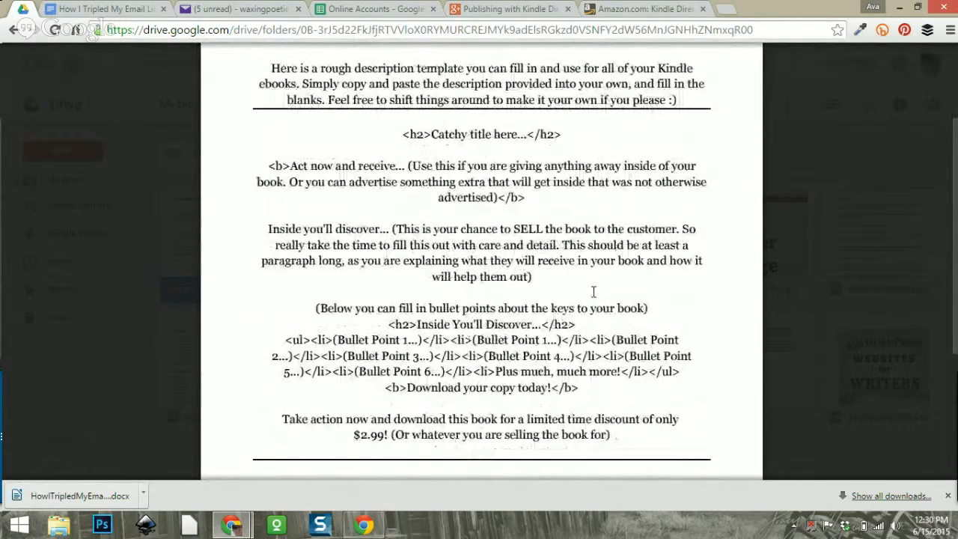
pyautogui.scroll(2, 594, 291)
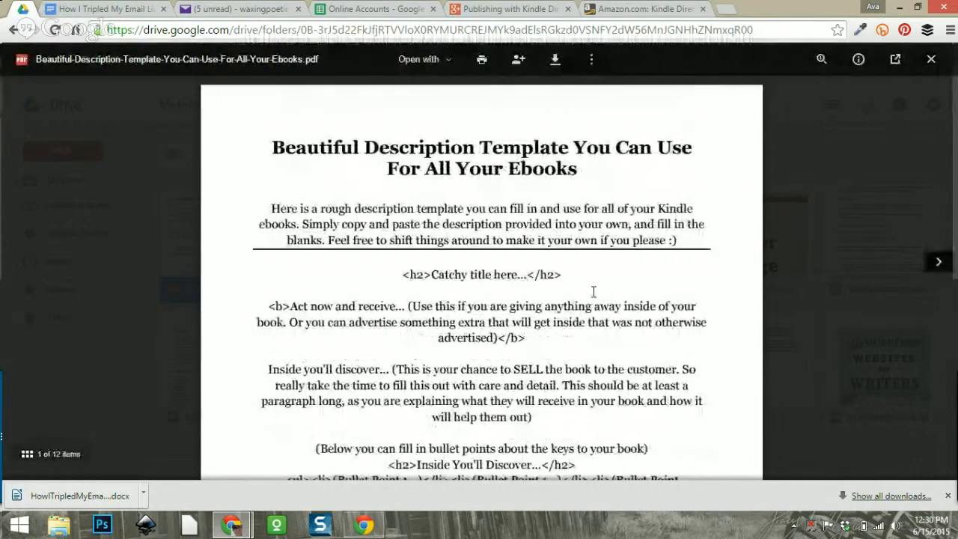
pyautogui.scroll(-3, 593, 293)
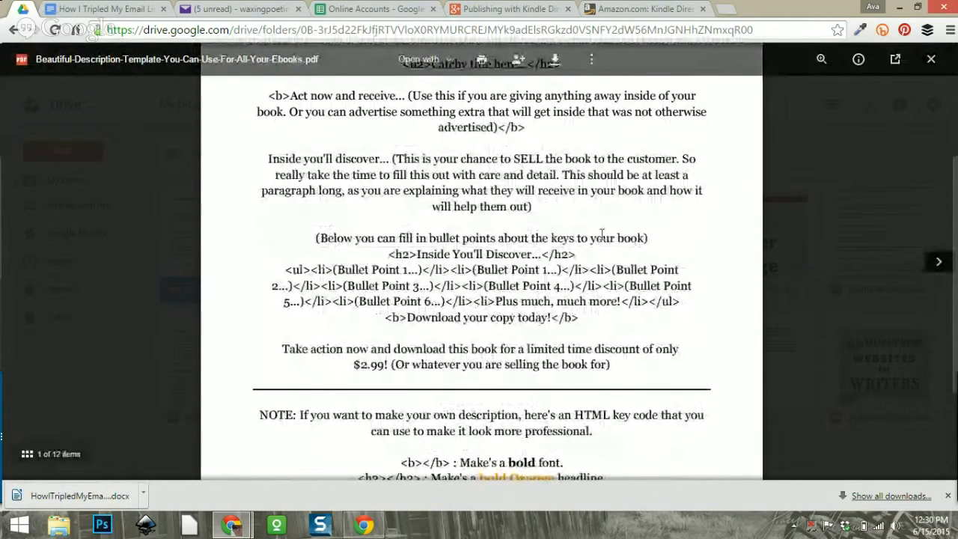
pyautogui.scroll(1, 317, 190)
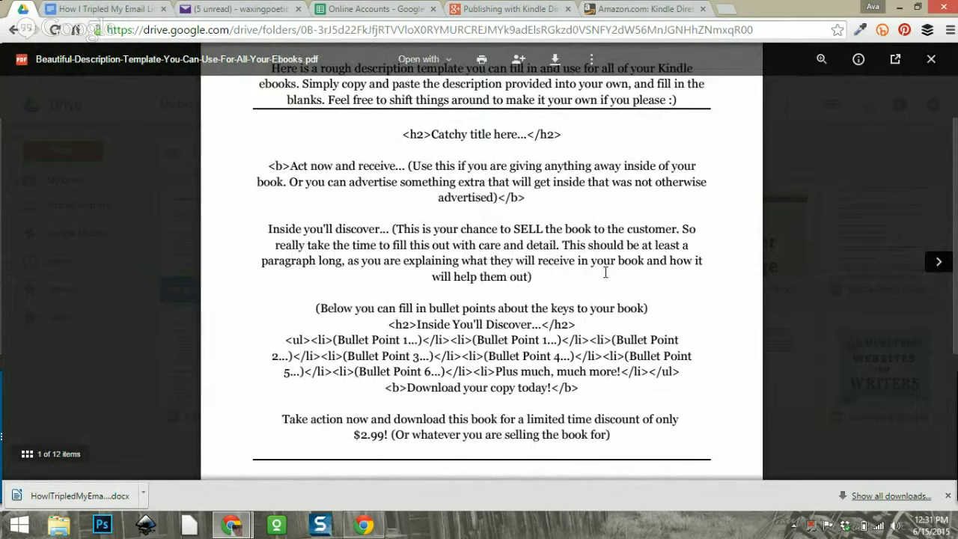
pyautogui.scroll(-1, 580, 267)
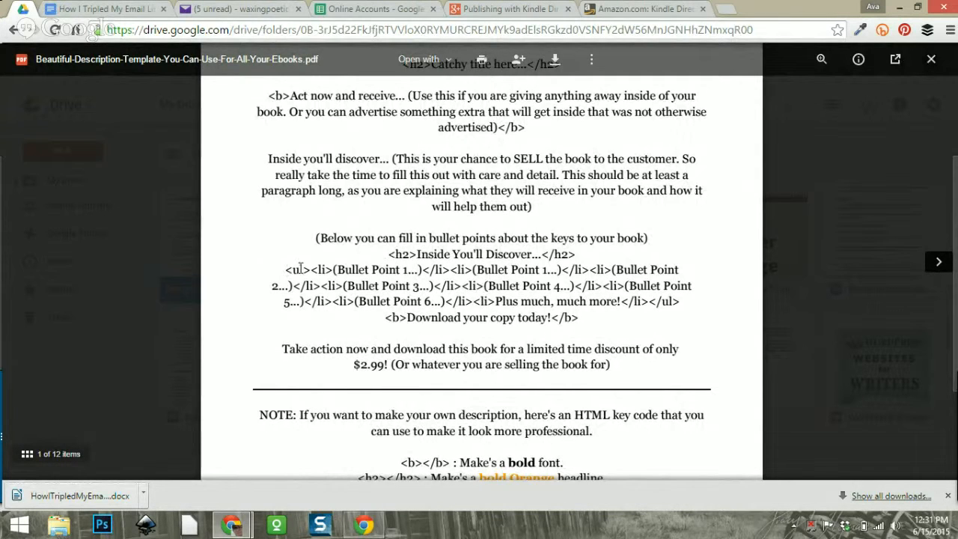
pyautogui.scroll(-1, 558, 261)
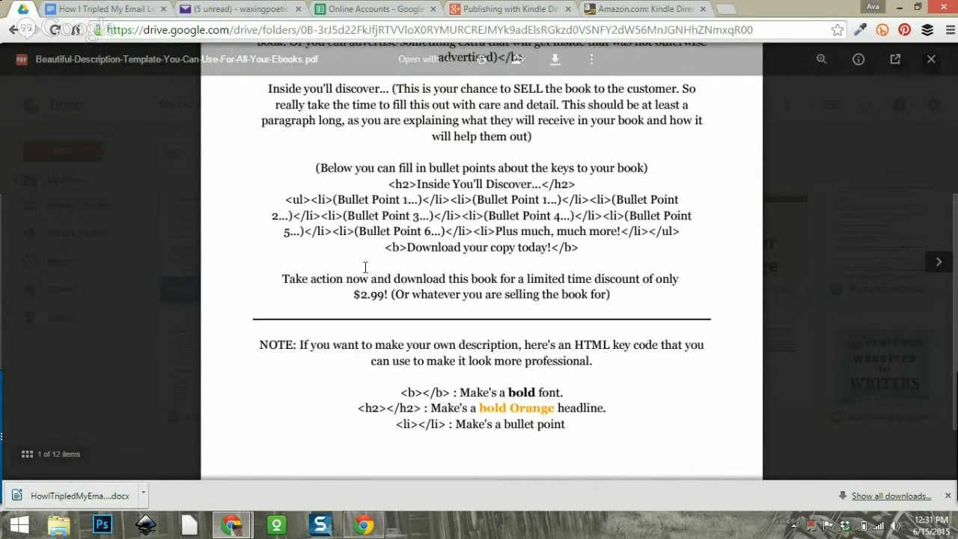
pyautogui.scroll(1, 670, 245)
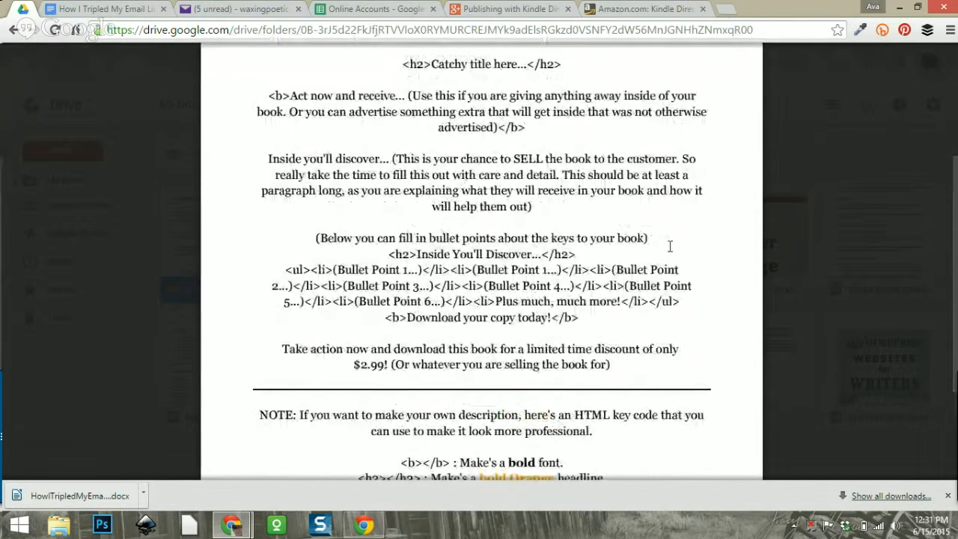
pyautogui.click(627, 12)
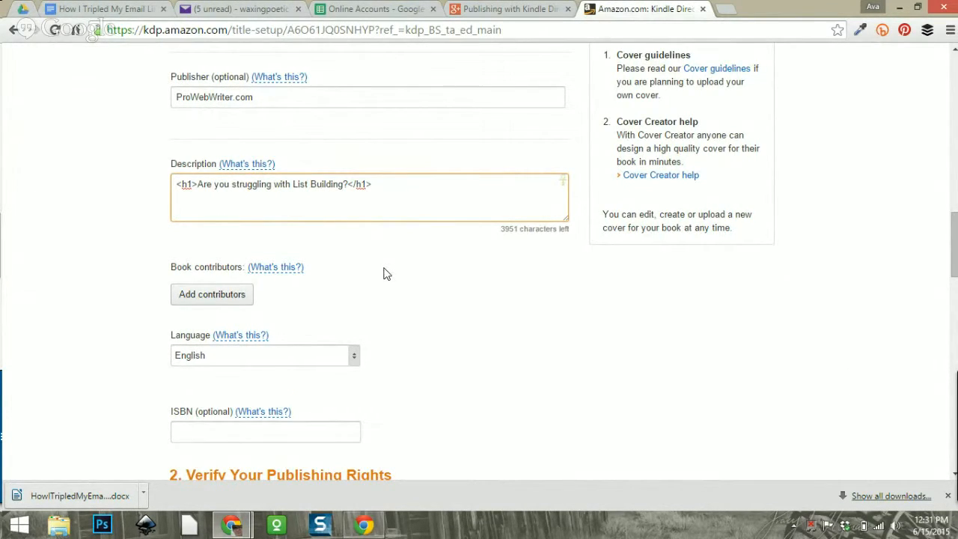
# Type 'For YEARS, I struggled to build an email list to the tune of just a few subscribers'.
pyautogui.scroll(6, 419, 270)
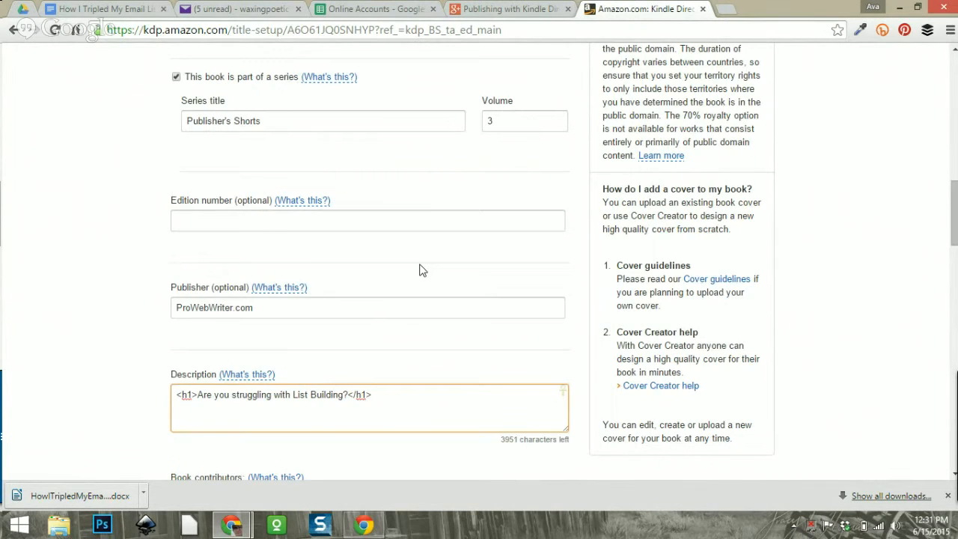
pyautogui.scroll(-6, 419, 270)
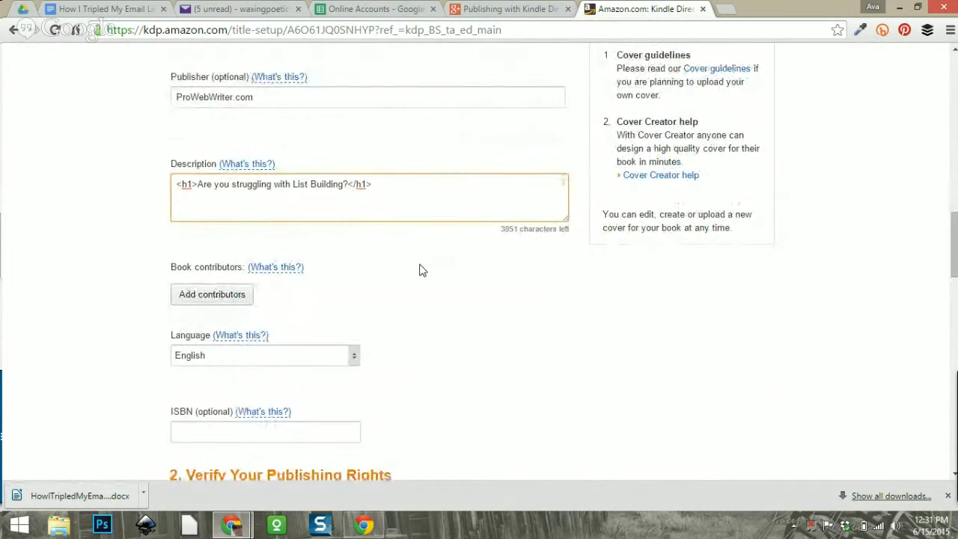
pyautogui.write('For Y')
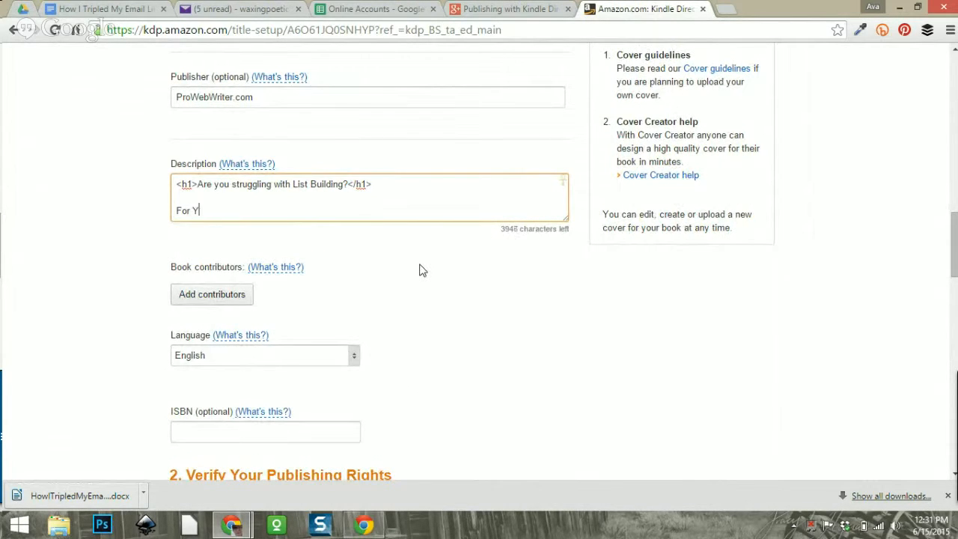
pyautogui.write('EARS, I struggled to build')
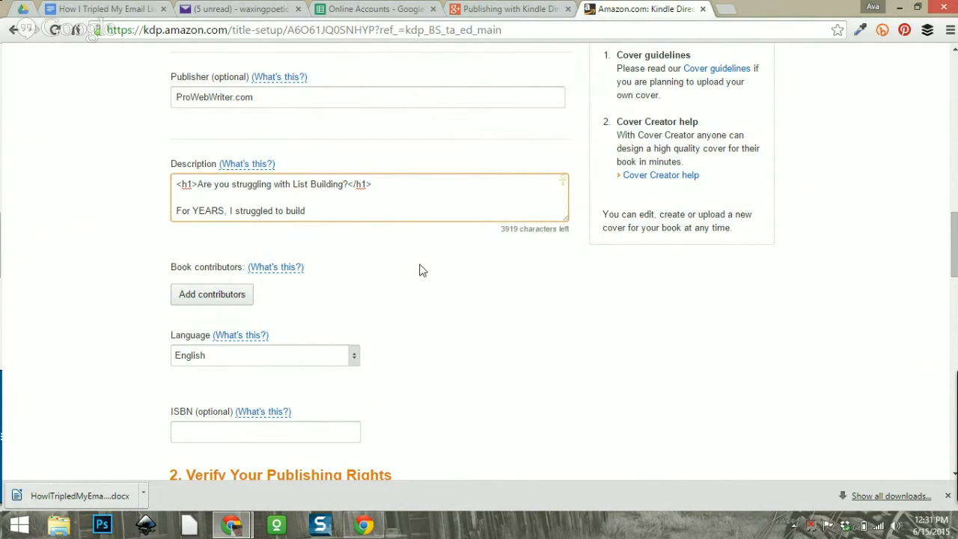
pyautogui.write(' an email list to the tun of')
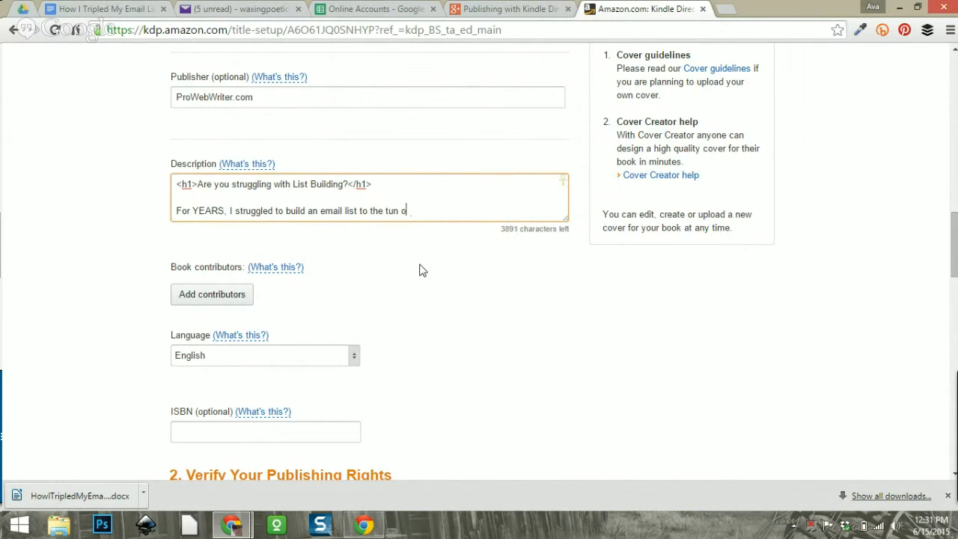
pyautogui.press('BackSpace')
pyautogui.press('BackSpace')
pyautogui.write('e of just a few srubs')
pyautogui.press('BackSpace')
pyautogui.press('BackSpace')
pyautogui.press('BackSpace')
pyautogui.write('ubscribers')
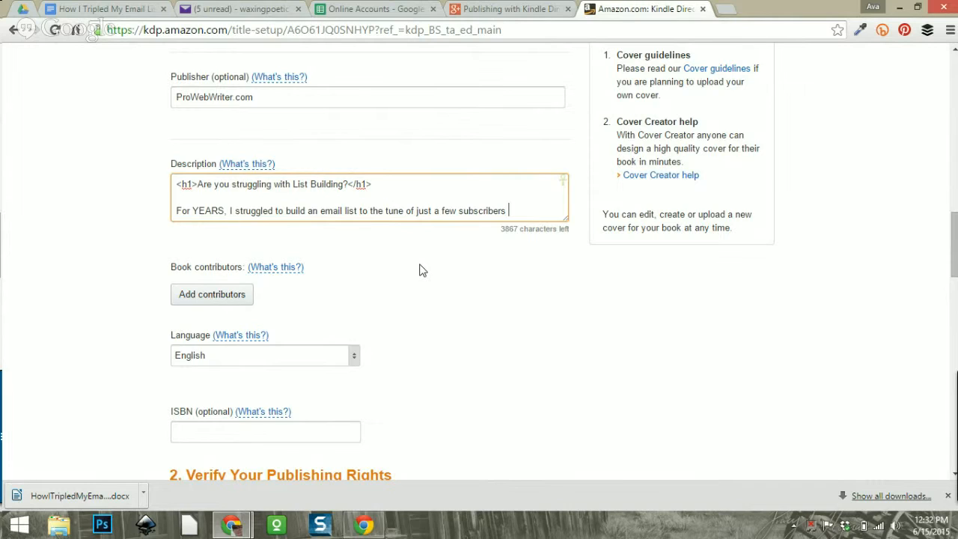
# Finish the first paragraph about exclusive website giveaways, ending with 'to build my list.'.
pyautogui.write('per year. I even created')
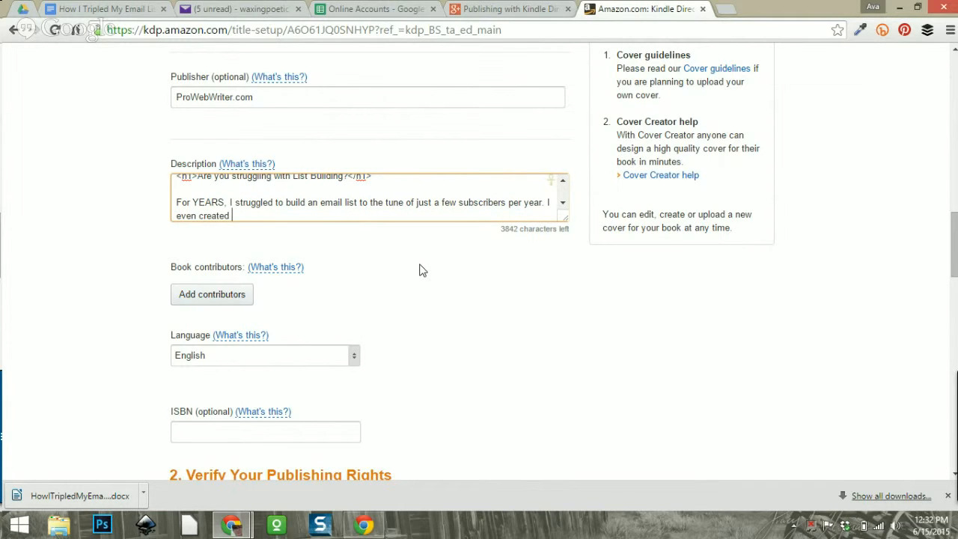
pyautogui.write(" my own giveaway's that ")
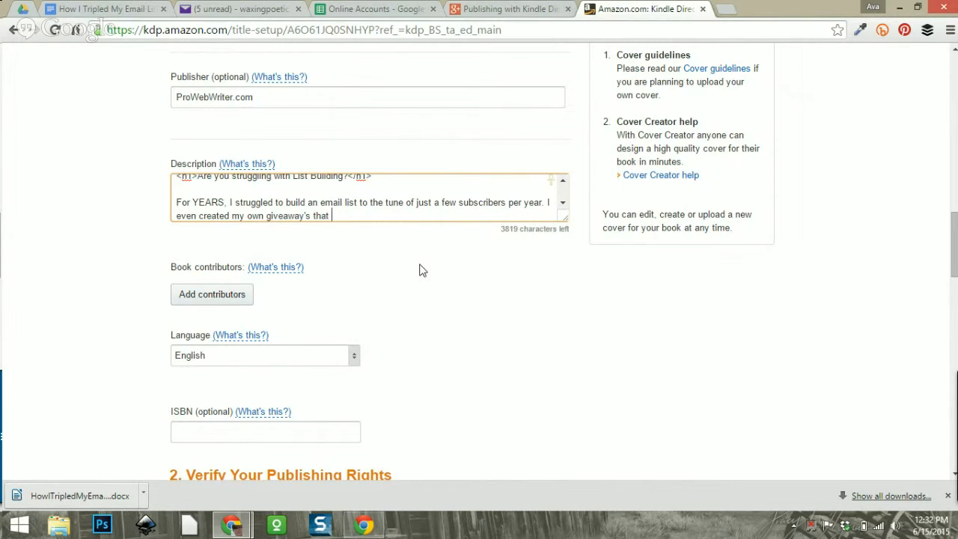
pyautogui.write('were exclusive to my')
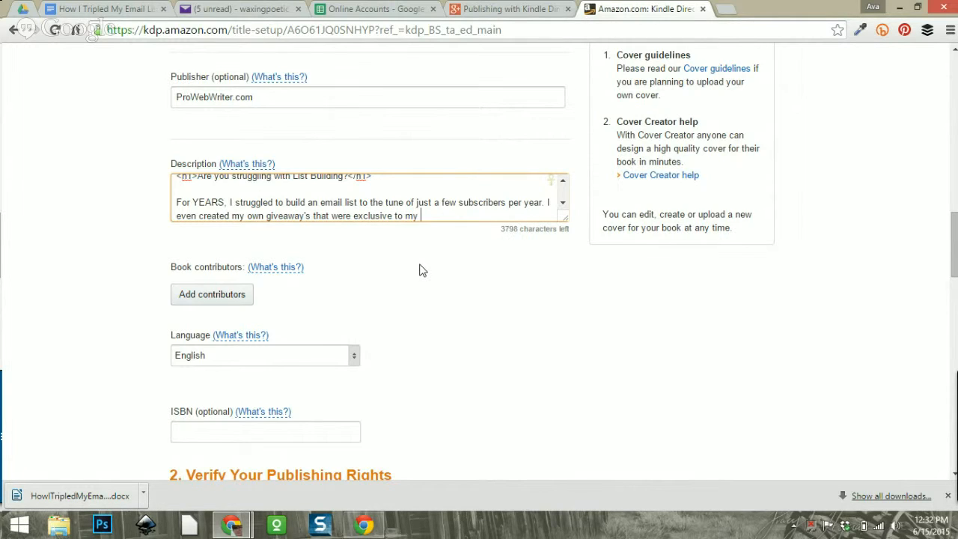
pyautogui.write(' website only to fail')
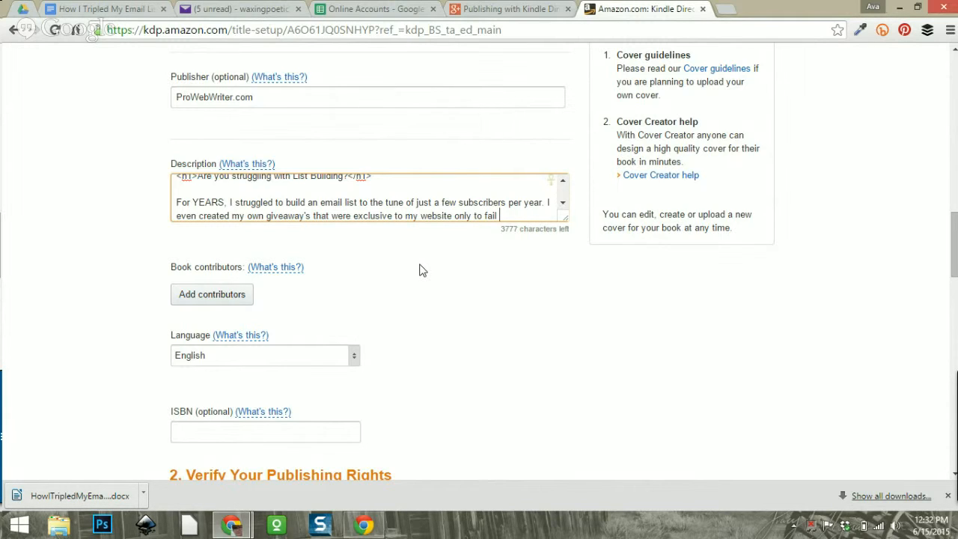
pyautogui.write(' time and tiem ag')
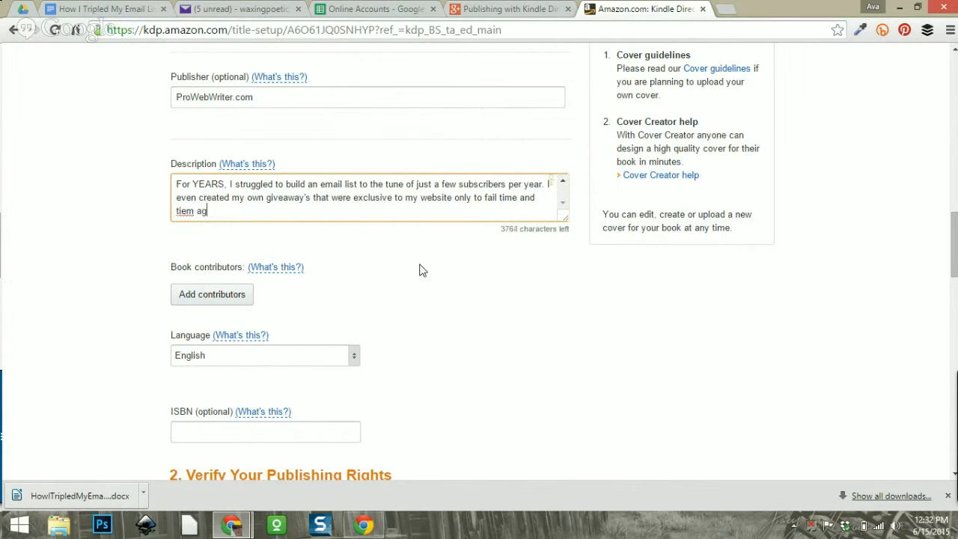
pyautogui.press('BackSpace')
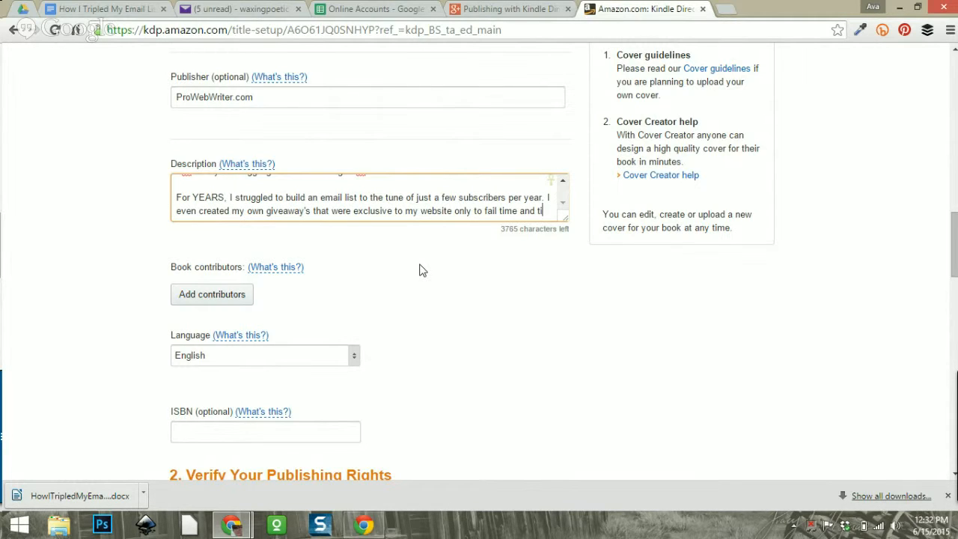
pyautogui.write('me to')
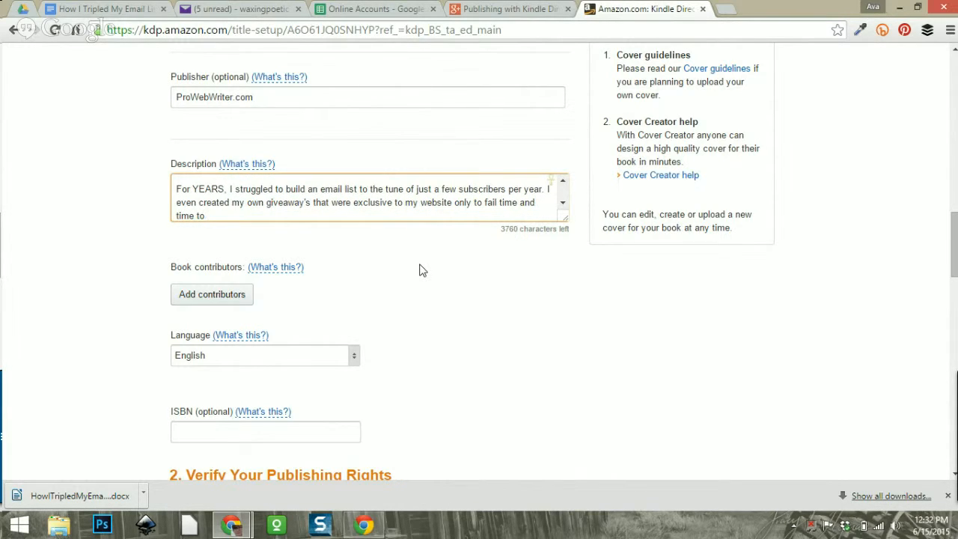
pyautogui.write(' build m')
pyautogui.write('list.')
pyautogui.press('Return')
pyautogui.press('Return')
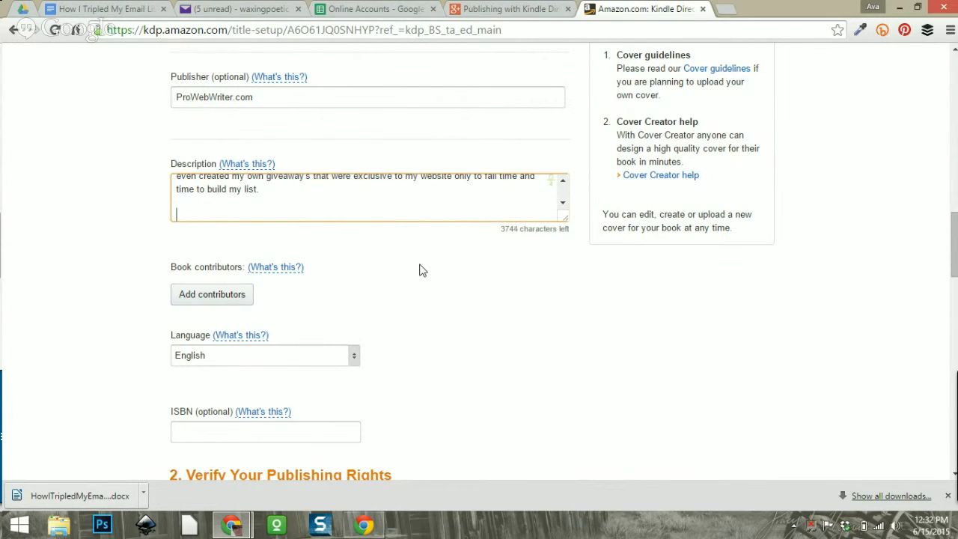
# Add a paragraph: 'Then I discovered one simple tweak that more than tripled my list in one week...'.
pyautogui.write('Then I discoverd')
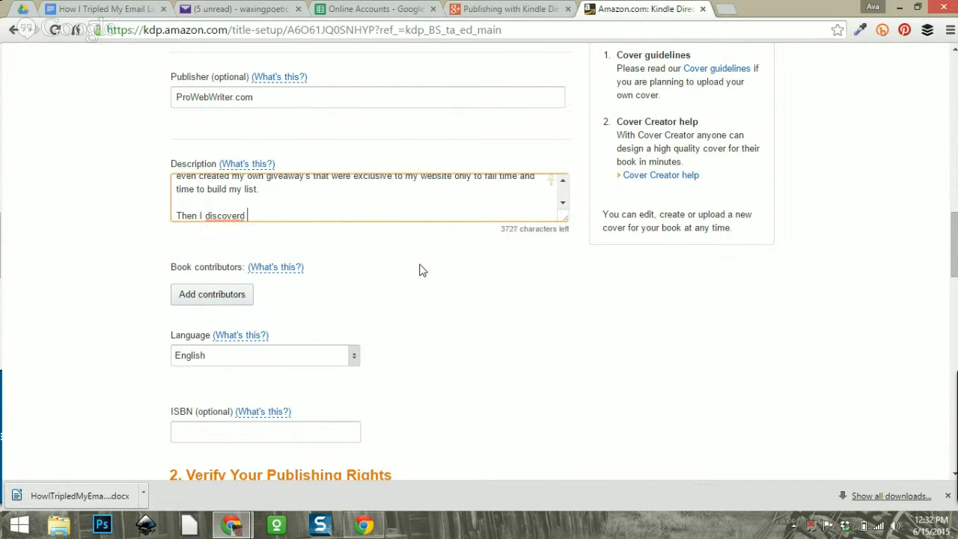
pyautogui.press('BackSpace')
pyautogui.press('BackSpace')
pyautogui.write('ed one stimple')
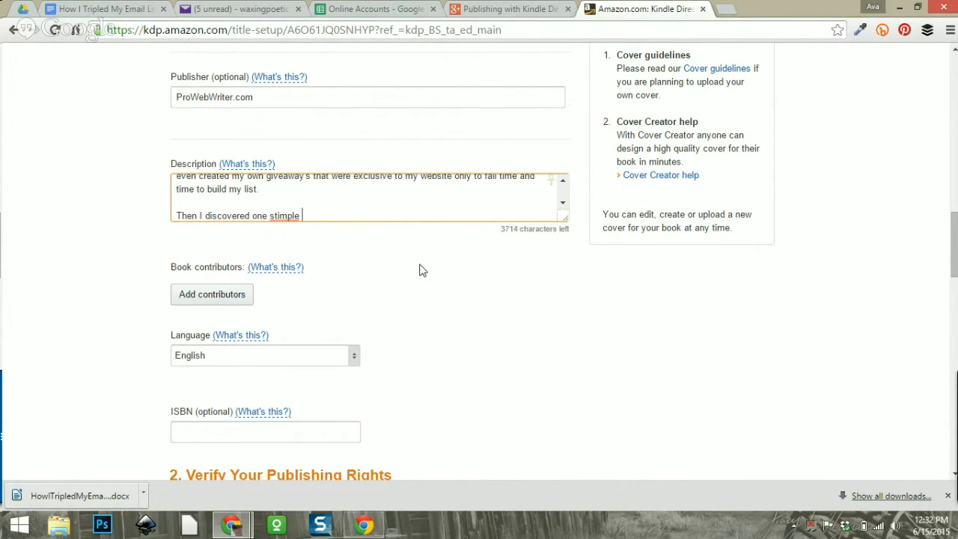
pyautogui.press('BackSpace')
pyautogui.press('BackSpace')
pyautogui.press('BackSpace')
pyautogui.press('BackSpace')
pyautogui.press('BackSpace')
pyautogui.press('BackSpace')
pyautogui.press('BackSpace')
pyautogui.write('simp')
pyautogui.press('BackSpace')
pyautogui.press('BackSpace')
pyautogui.press('BackSpace')
pyautogui.press('BackSpace')
pyautogui.write('imple tweak that ')
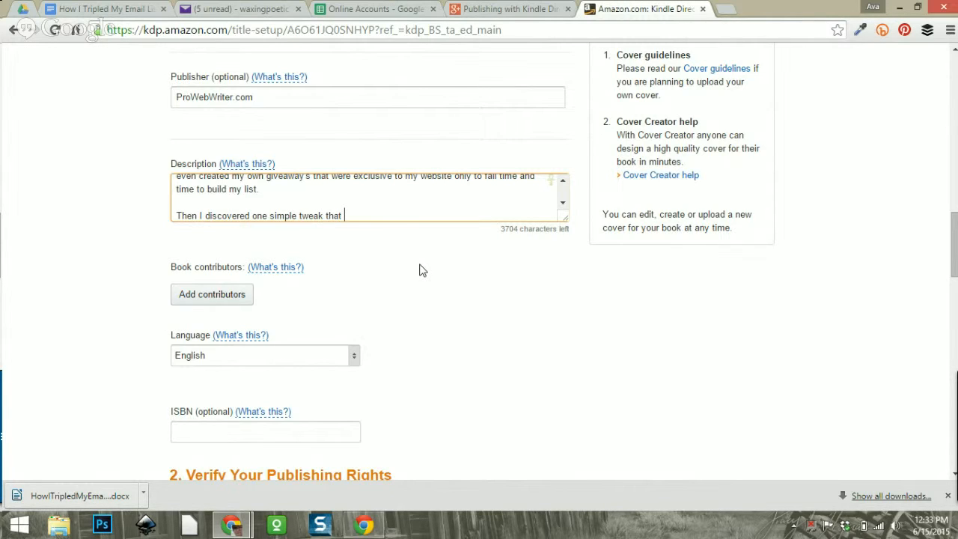
pyautogui.write('b')
pyautogui.press('BackSpace')
pyautogui.write('triped my l')
pyautogui.press('BackSpace')
pyautogui.press('BackSpace')
pyautogui.press('BackSpace')
pyautogui.press('BackSpace')
pyautogui.press('BackSpace')
pyautogui.press('BackSpace')
pyautogui.press('BackSpace')
pyautogui.press('BackSpace')
pyautogui.press('BackSpace')
pyautogui.press('BackSpace')
pyautogui.press('BackSpace')
pyautogui.press('BackSpace')
pyautogui.write('more than tripled my lis')
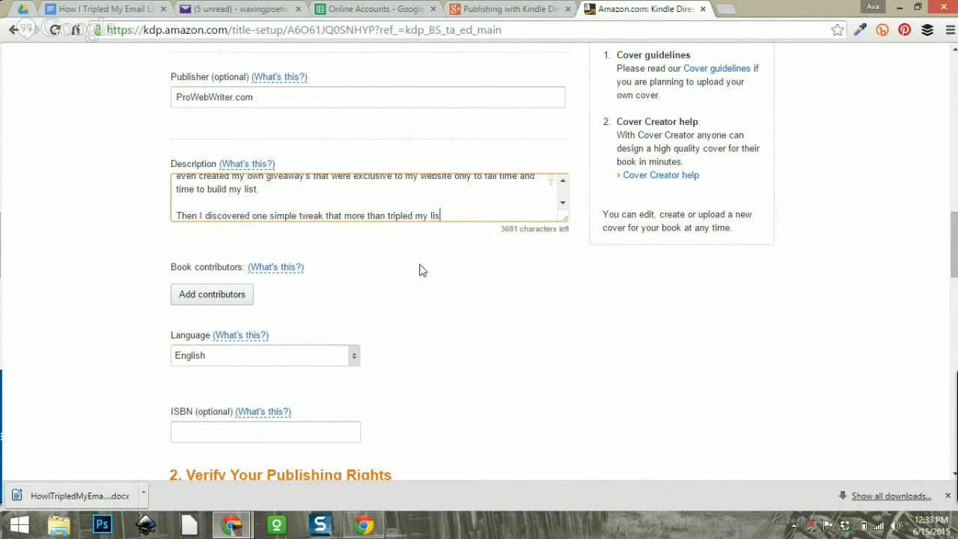
pyautogui.write('t in one week, and con')
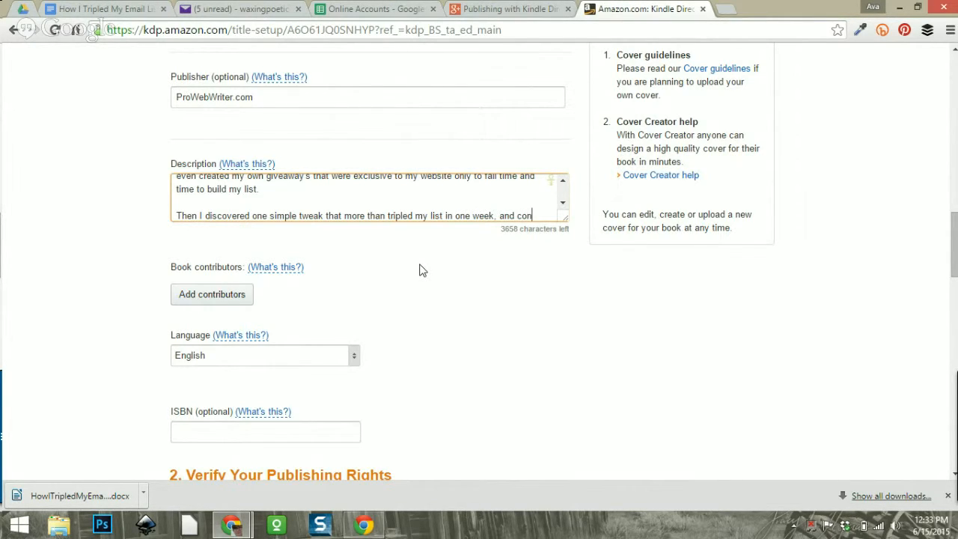
pyautogui.write('tinues to consis')
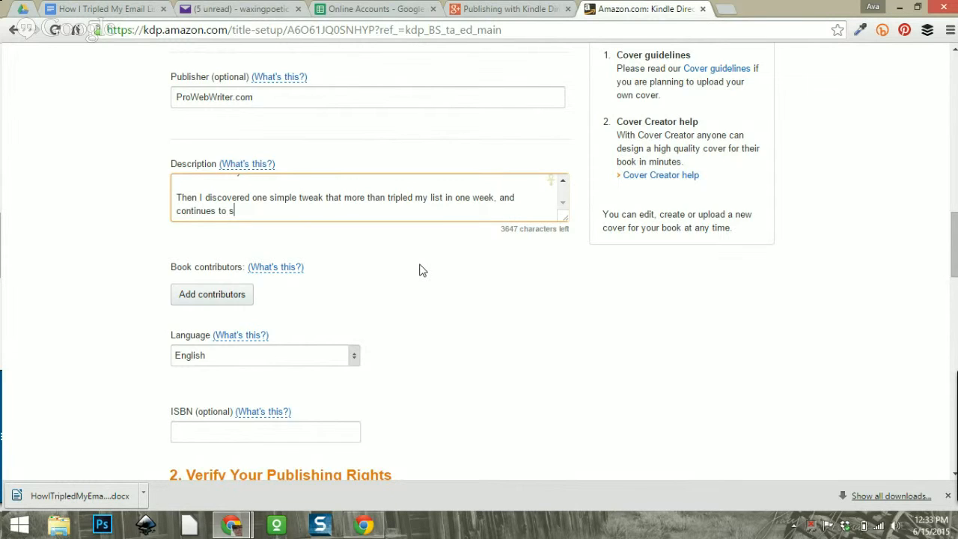
pyautogui.write('tently grow m')
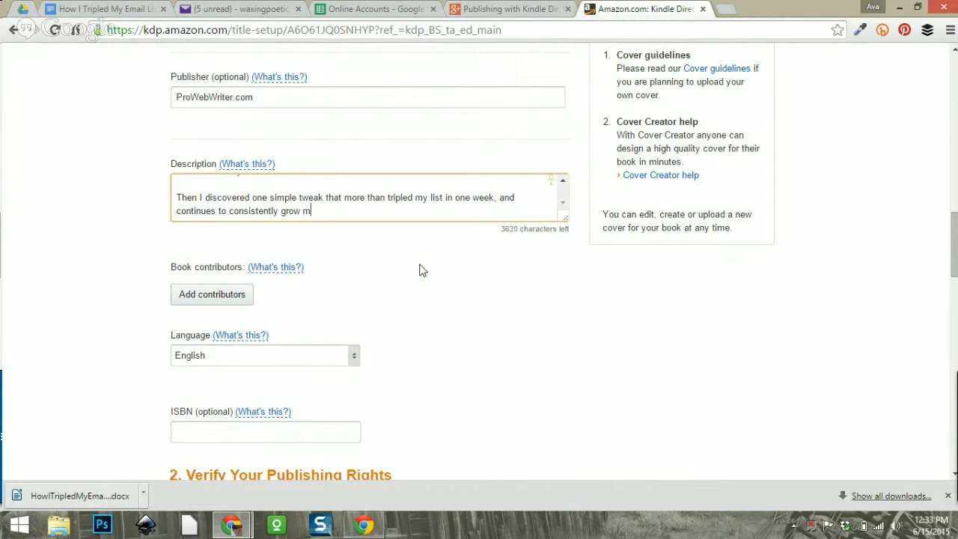
pyautogui.write('y suscriber base.')
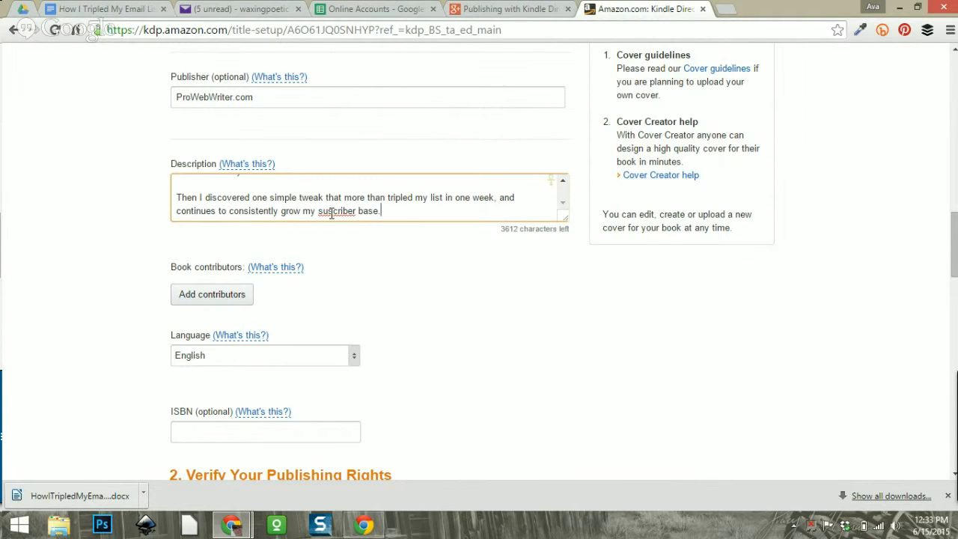
# Correct 'suscriber' to 'subscriber', add a new line, and close the accidentally opened History tab.
pyautogui.click(329, 210)
pyautogui.write('b')
pyautogui.click(402, 209)
pyautogui.press('Return')
pyautogui.press('Return')
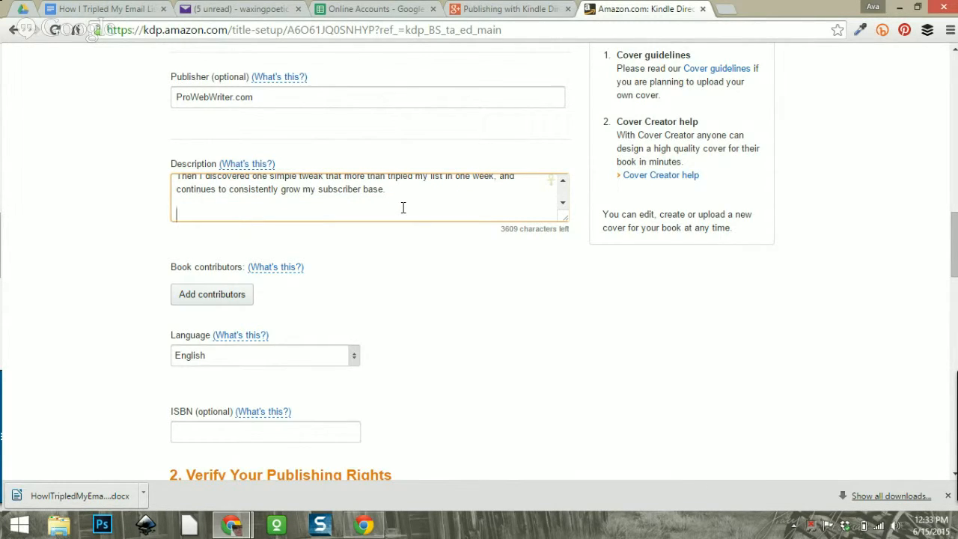
pyautogui.hotkey('ctrl', 'h')
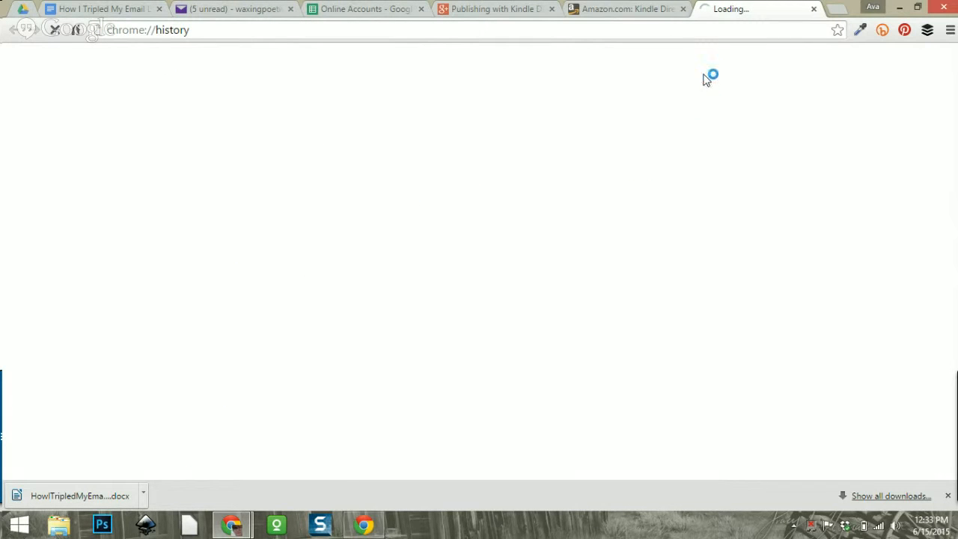
pyautogui.click(627, 9)
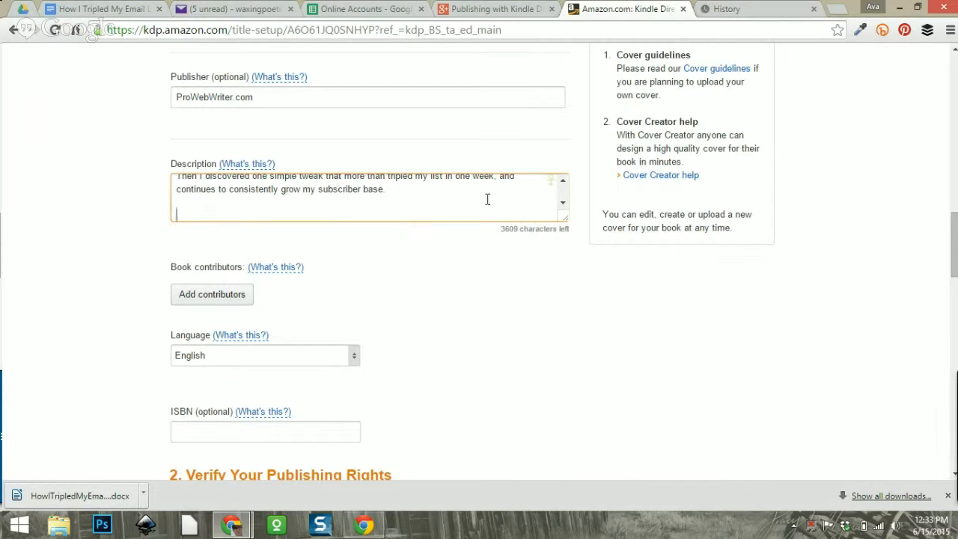
pyautogui.click(814, 9)
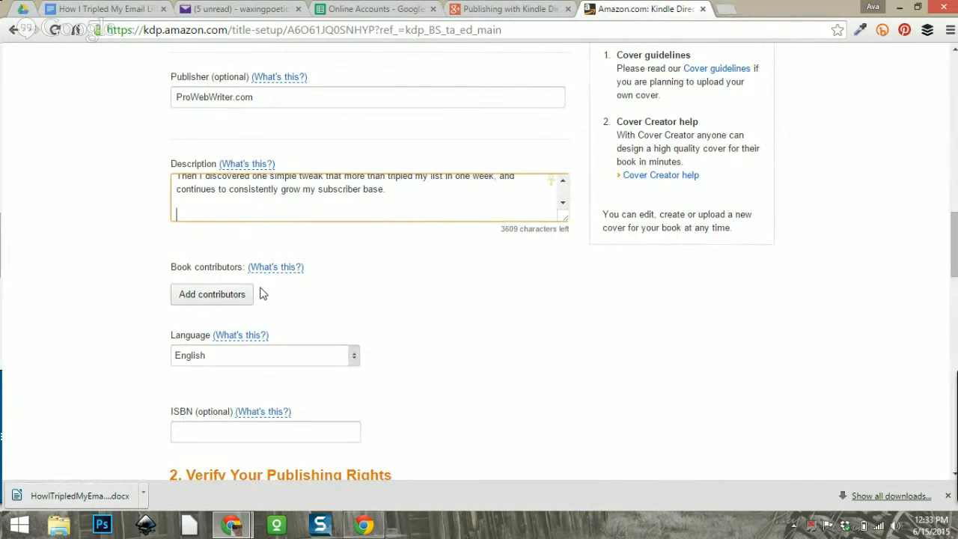
# Type the heading <h1>Inside You Will Discover...</h1> into the description, correcting typos.
pyautogui.write('<h1>Inside You Will Disc')
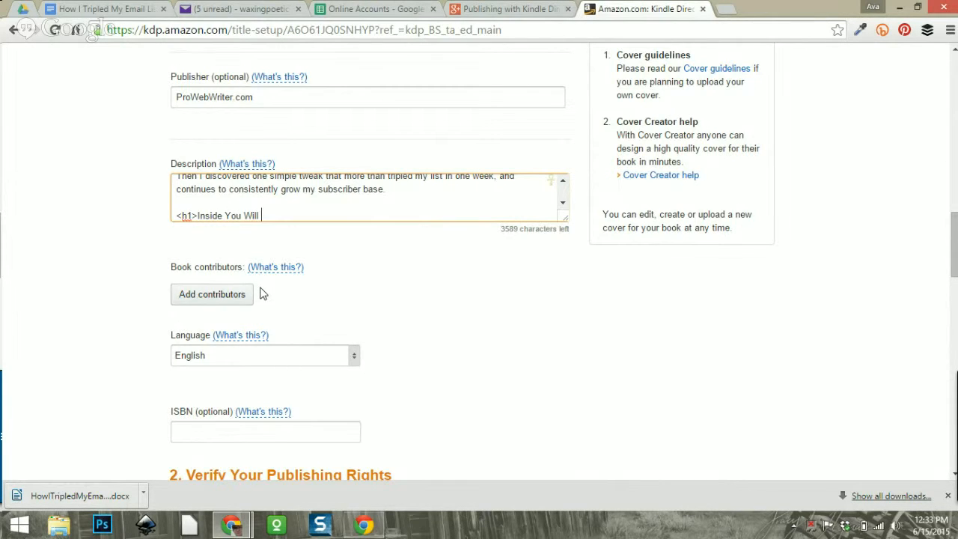
pyautogui.press('BackSpace')
pyautogui.press('BackSpace')
pyautogui.write('scove')
pyautogui.press('BackSpace')
pyautogui.press('BackSpace')
pyautogui.press('BackSpace')
pyautogui.write('over...</h1>')
# Add a blank line below the heading and begin the first bullet 'The idea t...'.
pyautogui.press('Return')
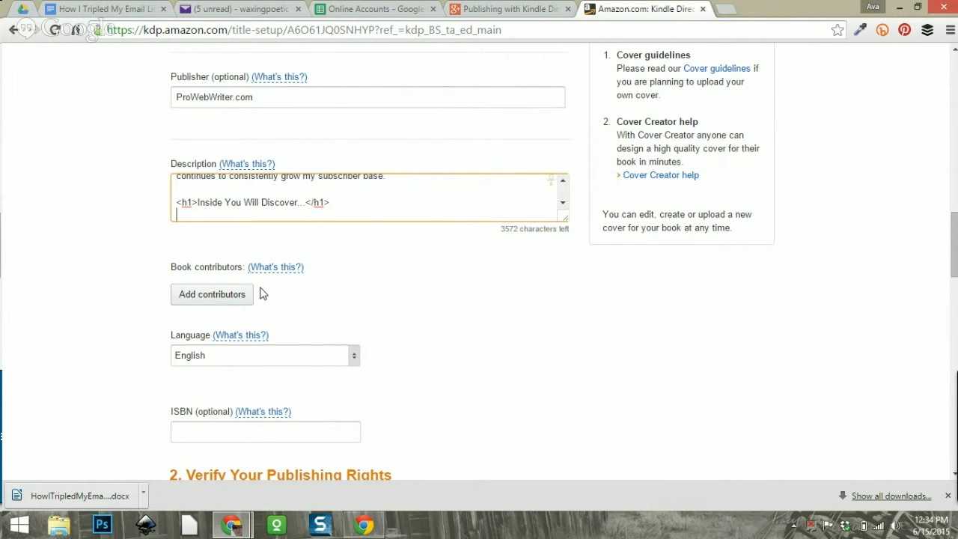
pyautogui.press('Return')
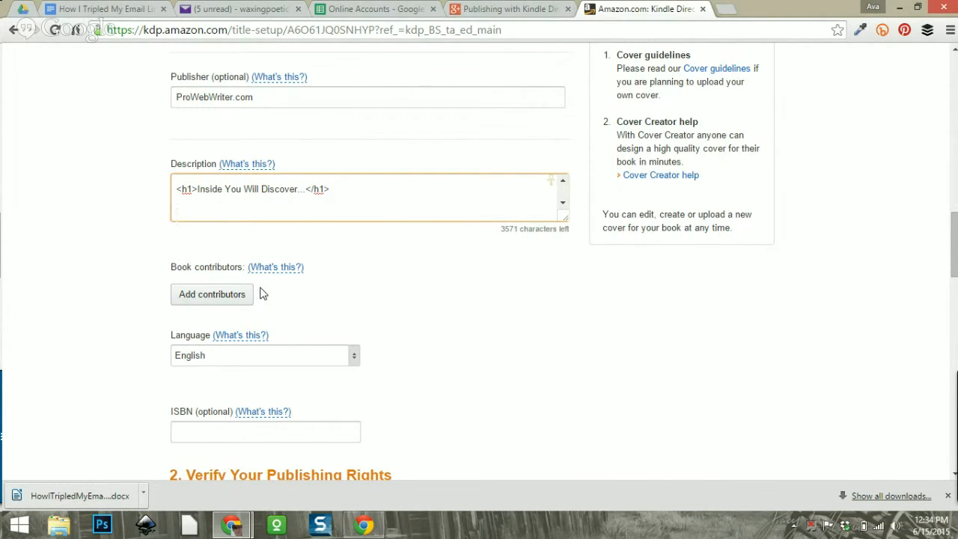
pyautogui.write('<')
pyautogui.write('The idea ')
pyautogui.write('t')
# Complete bullet 'The idea that transformed my list building' and add 'The giveaway that my audience couldn't resist'.
pyautogui.press('BackSpace')
pyautogui.write('that transformed m')
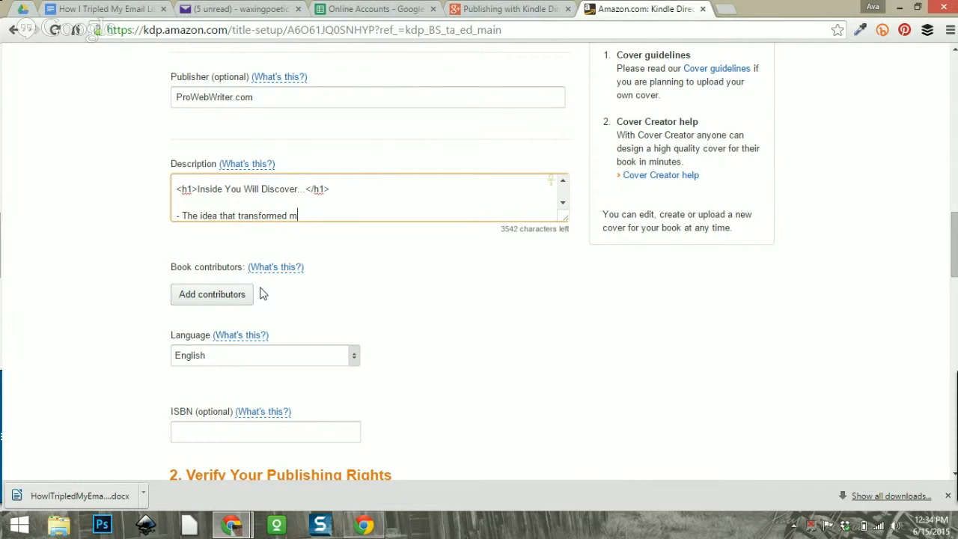
pyautogui.write('y list building')
pyautogui.press('Return')
pyautogui.write('- The ')
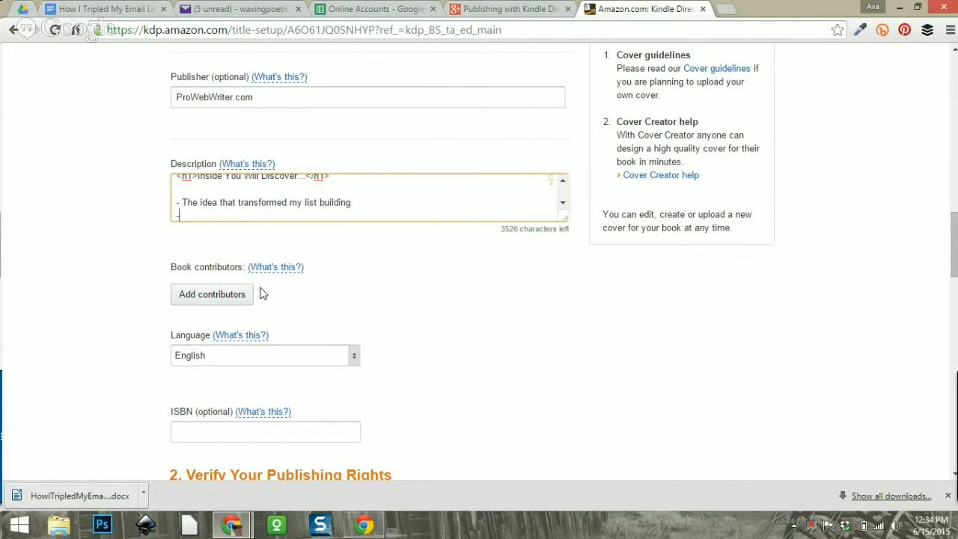
pyautogui.write('giveaway that people')
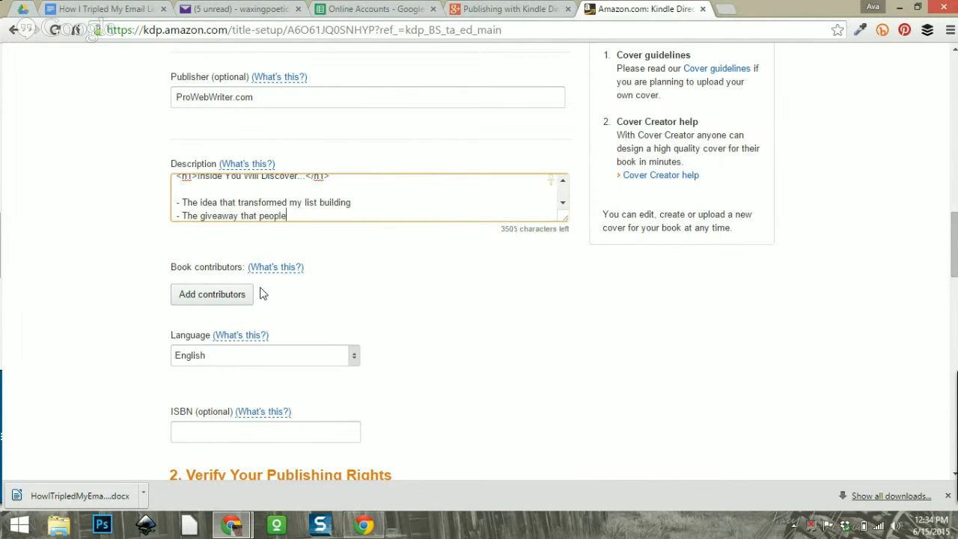
pyautogui.write(' could not re')
pyautogui.press('BackSpace')
pyautogui.press('BackSpace')
pyautogui.press('BackSpace')
pyautogui.press('BackSpace')
pyautogui.press('BackSpace')
pyautogui.press('BackSpace')
pyautogui.press('BackSpace')
pyautogui.press('BackSpace')
pyautogui.press('BackSpace')
pyautogui.press('BackSpace')
pyautogui.press('BackSpace')
pyautogui.press('BackSpace')
pyautogui.press('BackSpace')
pyautogui.press('BackSpace')
pyautogui.press('BackSpace')
pyautogui.press('BackSpace')
pyautogui.press('BackSpace')
pyautogui.press('BackSpace')
pyautogui.press('BackSpace')
pyautogui.write('my audience coulldn')
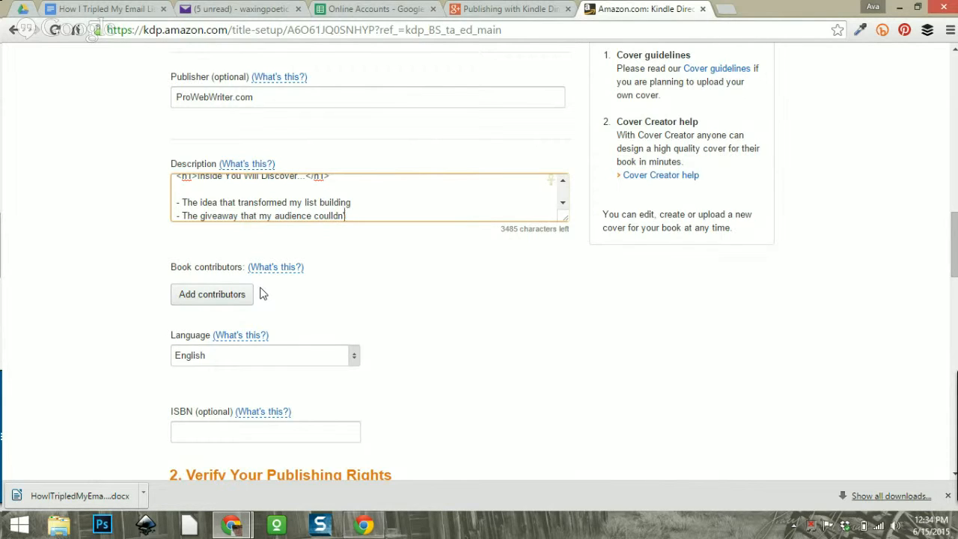
pyautogui.press('BackSpace')
pyautogui.press('BackSpace')
pyautogui.press('BackSpace')
pyautogui.write("dn't resist")
# Add bullets 'The possible variables that made it work' and 'A step-by-step tutorial to duplicate my success'.
pyautogui.press('Return')
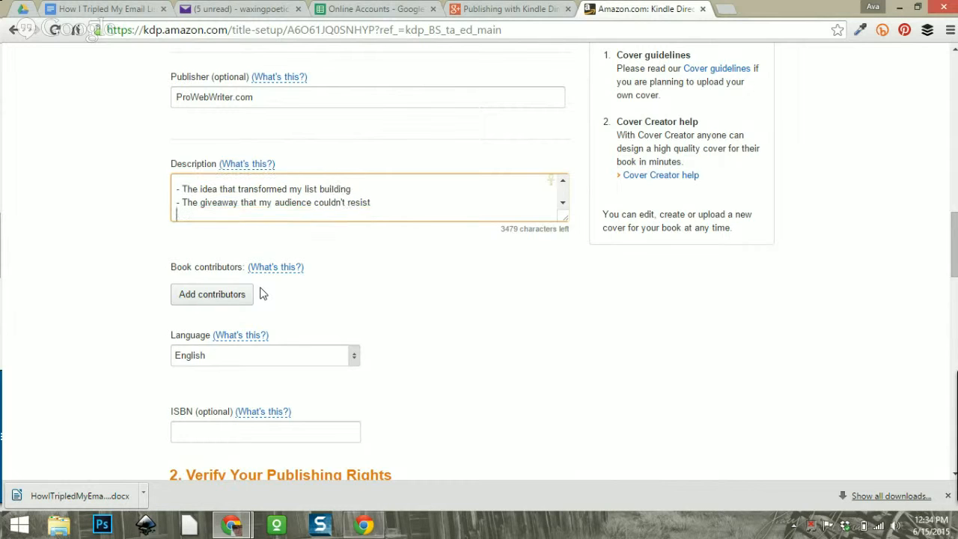
pyautogui.write('- The variables that ')
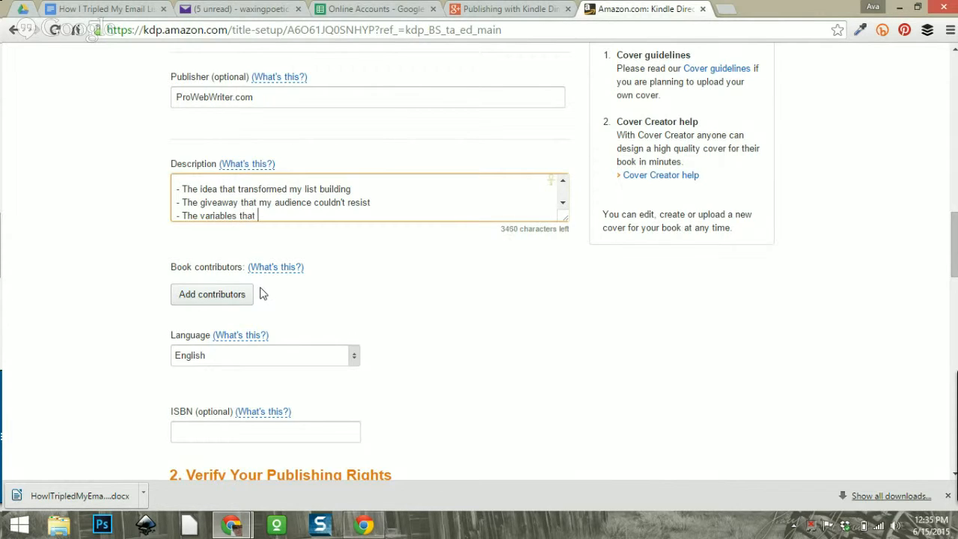
pyautogui.write('makde it m')
pyautogui.press('BackSpace')
pyautogui.press('BackSpace')
pyautogui.press('BackSpace')
pyautogui.press('BackSpace')
pyautogui.press('BackSpace')
pyautogui.press('BackSpace')
pyautogui.press('BackSpace')
pyautogui.press('BackSpace')
pyautogui.press('BackSpace')
pyautogui.press('BackSpace')
pyautogui.press('BackSpace')
pyautogui.press('BackSpace')
pyautogui.press('BackSpace')
pyautogui.press('BackSpace')
pyautogui.press('BackSpace')
pyautogui.press('BackSpace')
pyautogui.press('BackSpace')
pyautogui.press('BackSpace')
pyautogui.press('BackSpace')
pyautogui.press('BackSpace')
pyautogui.press('BackSpace')
pyautogui.press('BackSpace')
pyautogui.press('BackSpace')
pyautogui.press('BackSpace')
pyautogui.press('BackSpace')
pyautogui.write('possible veriables that made it work')
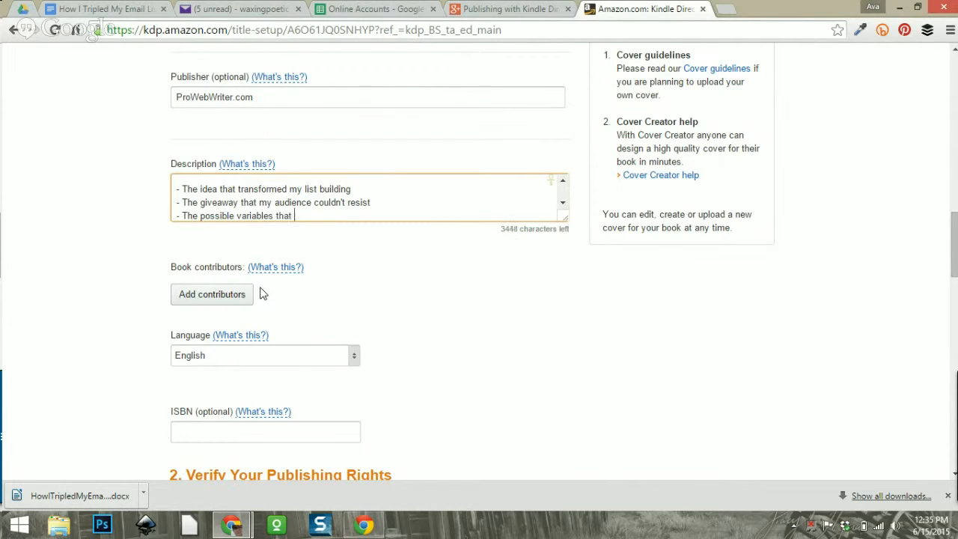
pyautogui.press('Return')
pyautogui.press('Return')
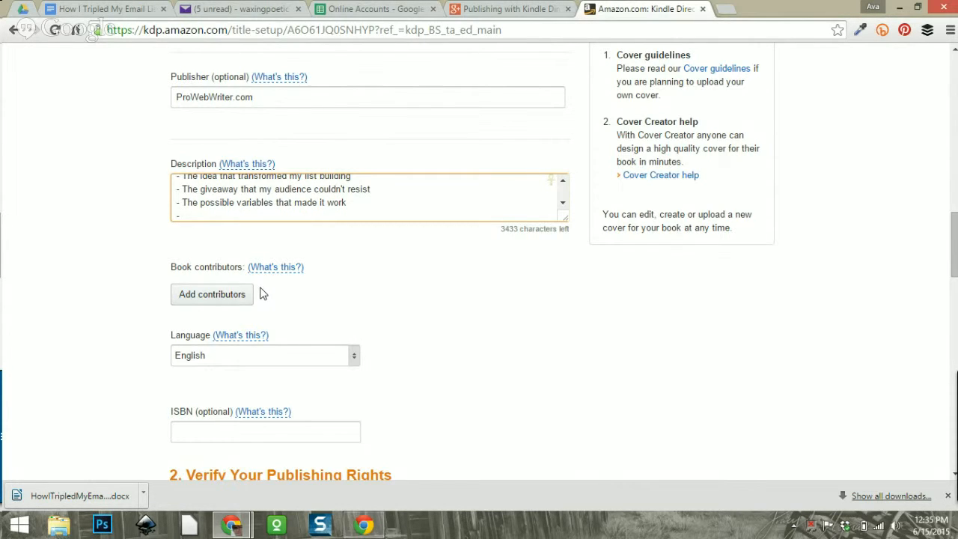
pyautogui.write('- A step-by-step tutorial')
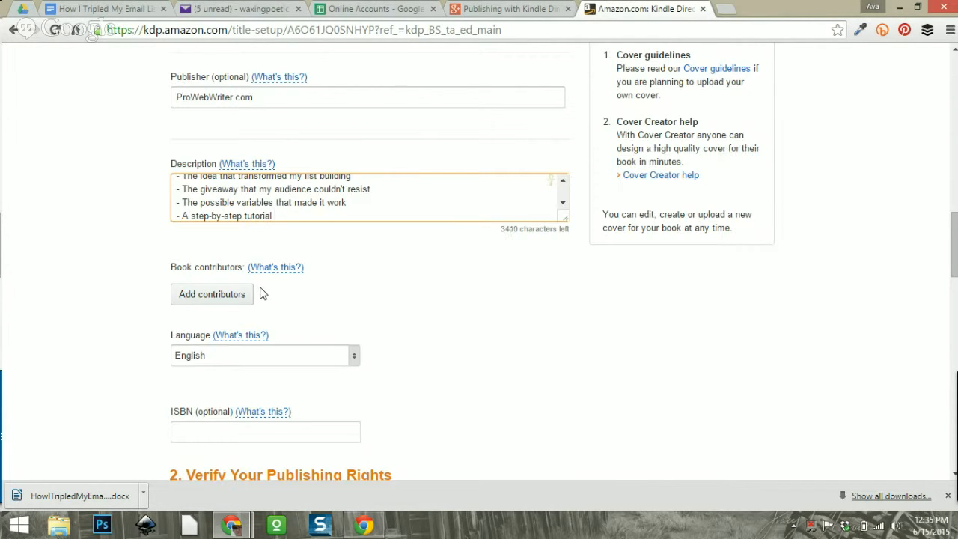
pyautogui.write(' to duplicate my success')
pyautogui.press('Return')
pyautogui.press('Return')
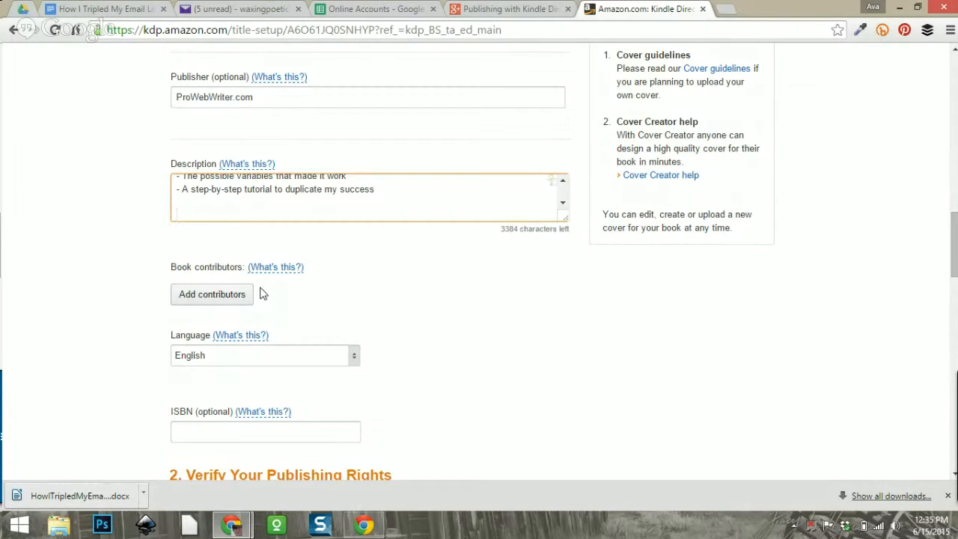
# Type the closing line 'Don't miss out. This book and Series is packed with Publishers' tips…self-publisher'.
pyautogui.write("Don't miss out. This book and")
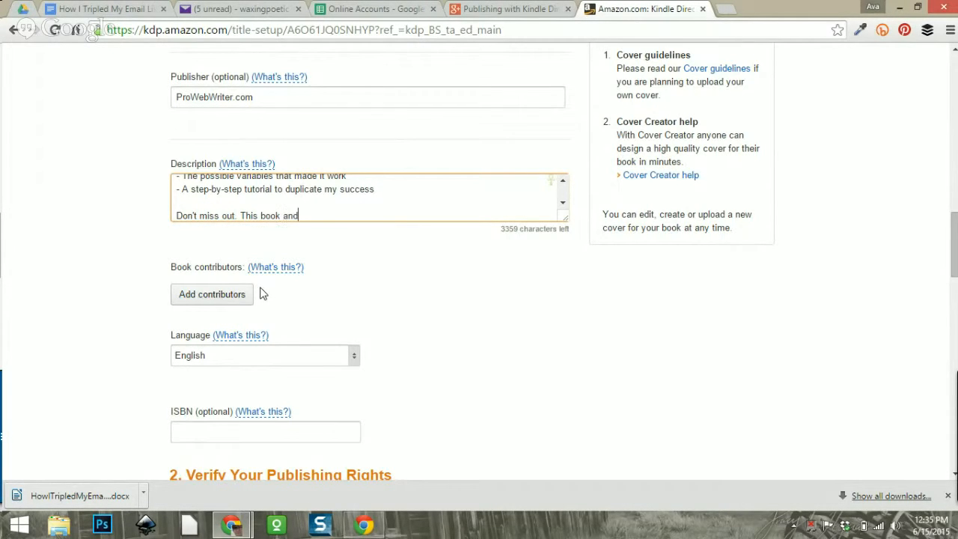
pyautogui.write(' Series is packed wi')
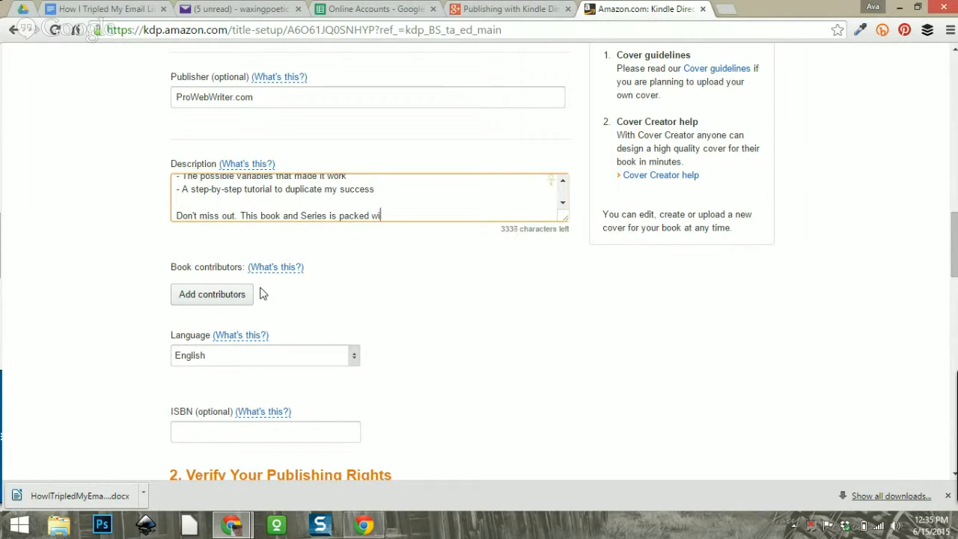
pyautogui.write("th Publishers' tips to ")
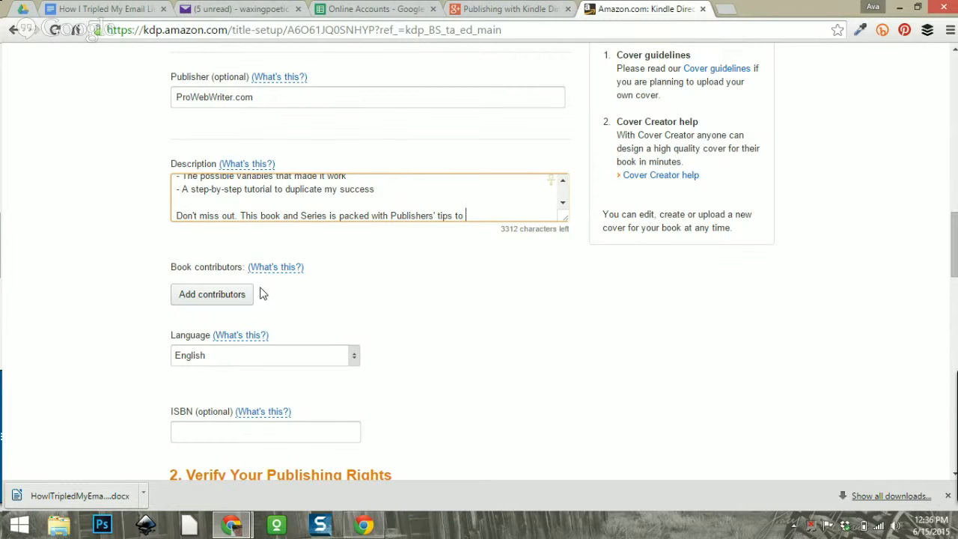
pyautogui.write('bec')
pyautogui.write('a successful ')
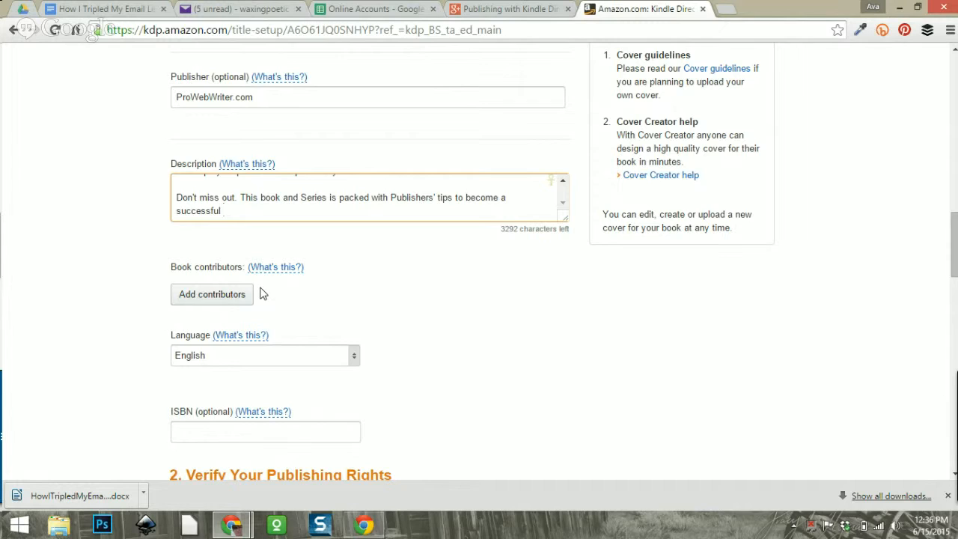
pyautogui.write('Self')
pyautogui.press('BackSpace')
pyautogui.press('BackSpace')
pyautogui.press('BackSpace')
pyautogui.write('self-publish')
# Insert 'again' between 'time' and 'to' in the opening For YEARS paragraph.
pyautogui.scroll(5, 563, 183)
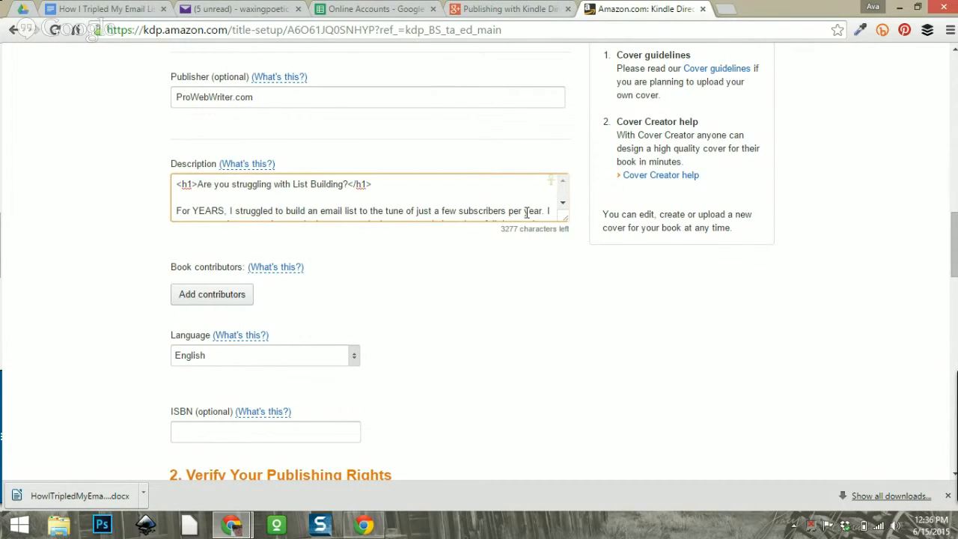
pyautogui.click(561, 205)
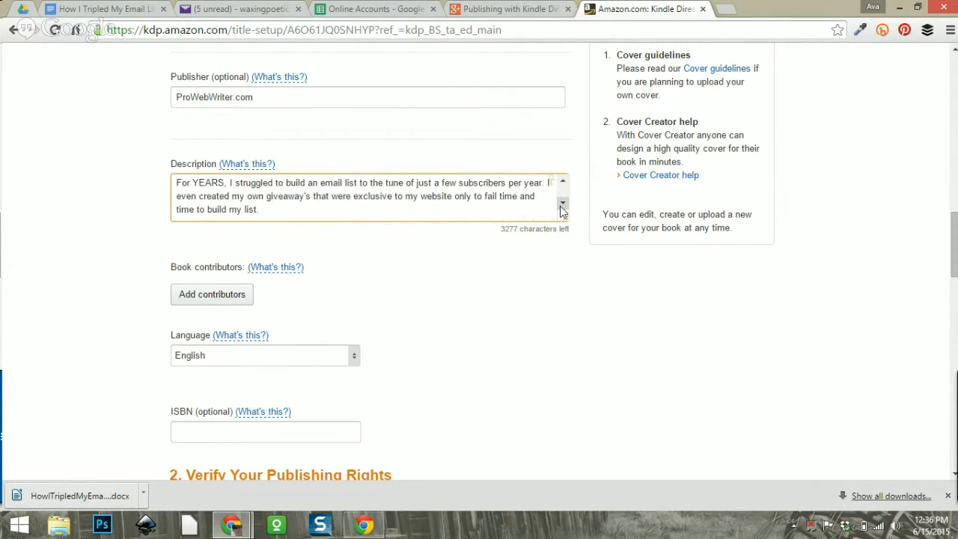
pyautogui.click(561, 205)
pyautogui.click(562, 182)
pyautogui.click(563, 181)
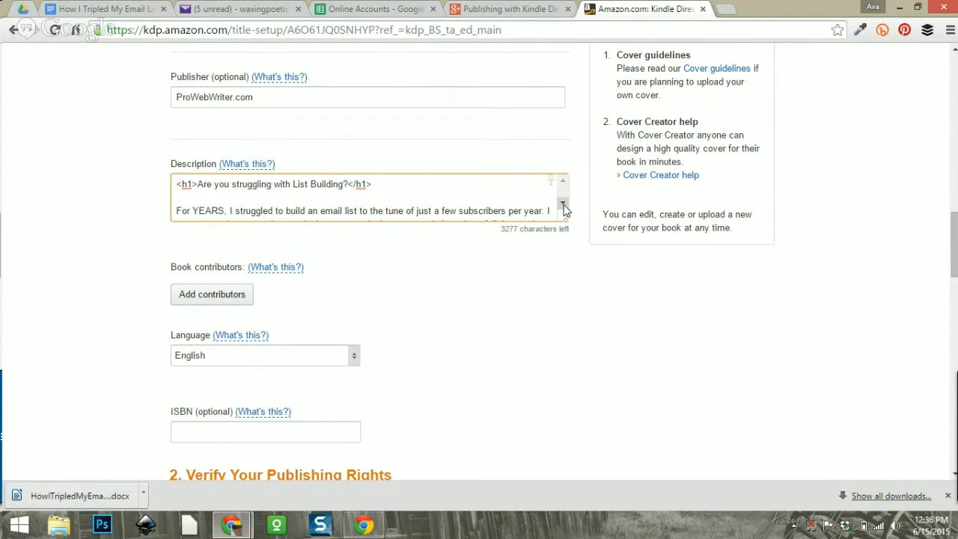
pyautogui.click(564, 208)
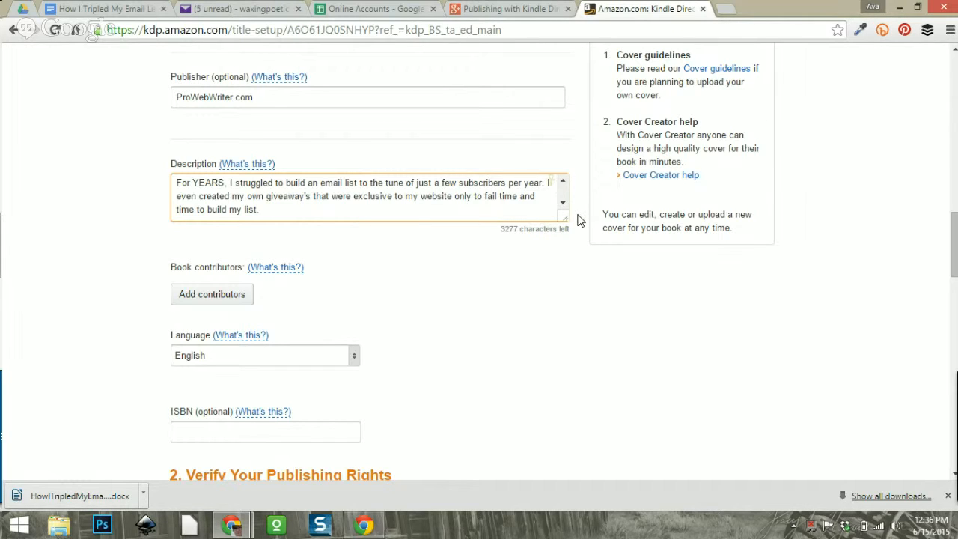
pyautogui.click(196, 210)
pyautogui.write('aaga')
pyautogui.write('in')
# Review the rest of the description through the bullets and the closing Don't miss out line.
pyautogui.click(563, 205)
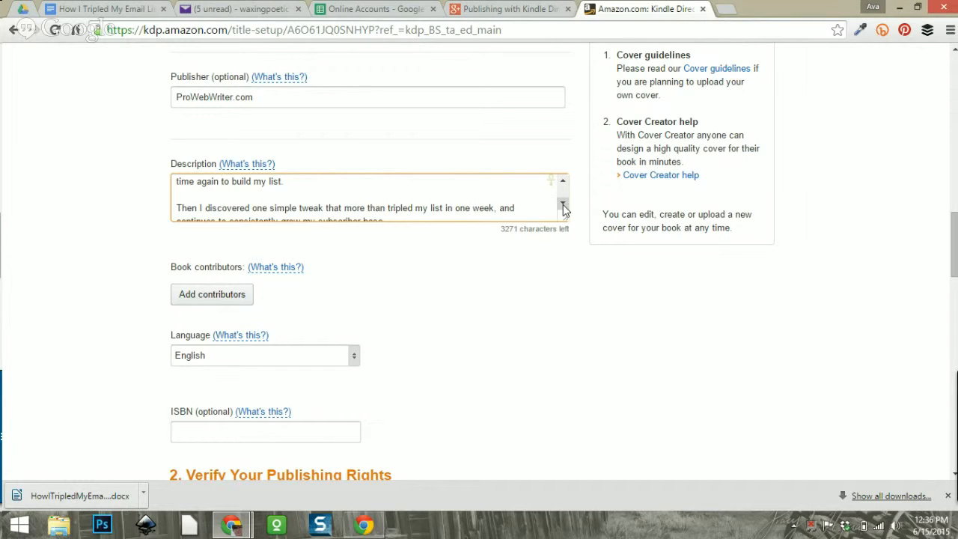
pyautogui.click(562, 205)
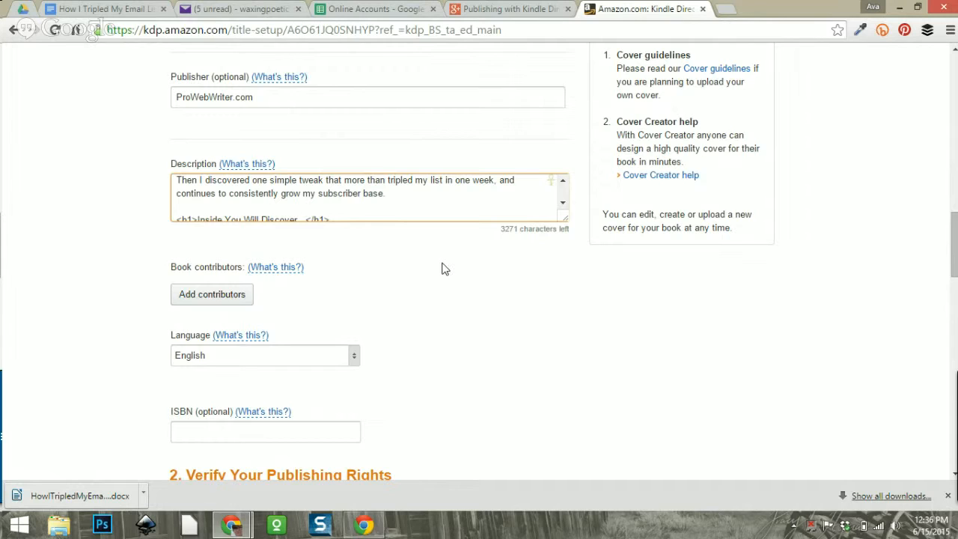
pyautogui.click(562, 202)
pyautogui.click(563, 203)
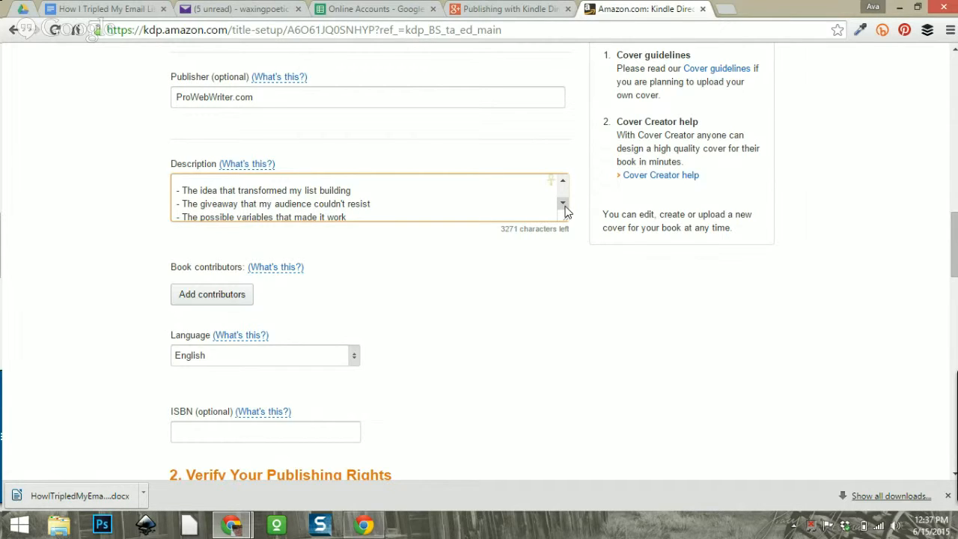
pyautogui.click(562, 203)
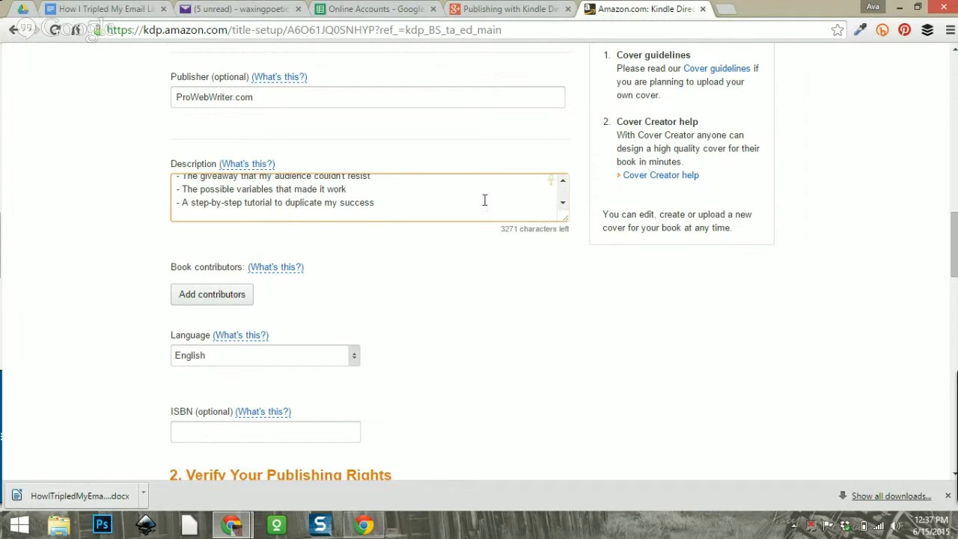
pyautogui.click(561, 206)
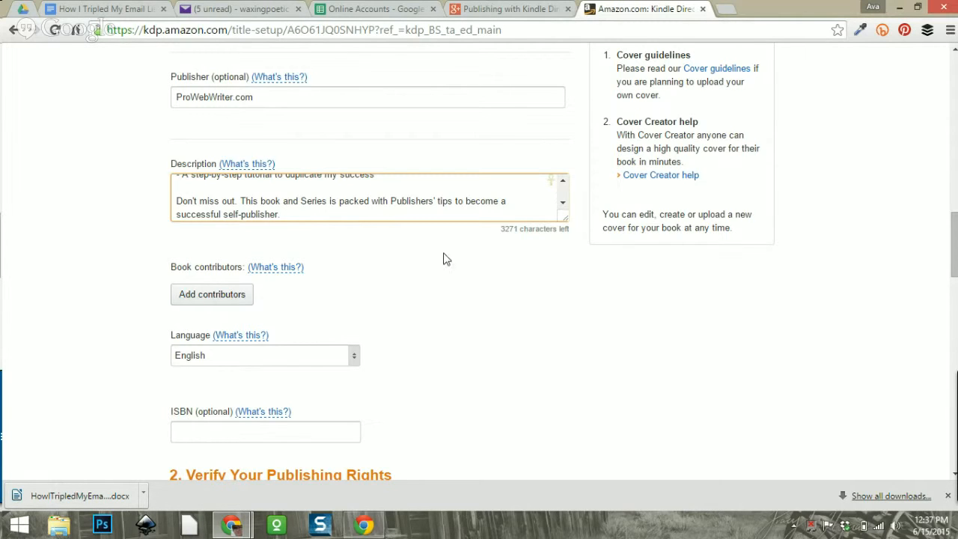
pyautogui.scroll(-1, 422, 270)
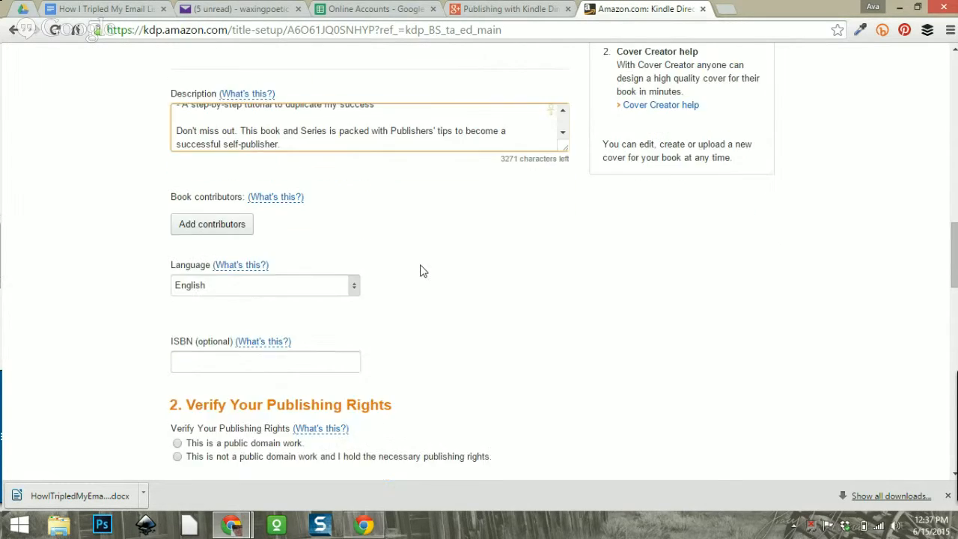
# Add a contributor with the author's first and last name, role Author, and save.
pyautogui.click(187, 224)
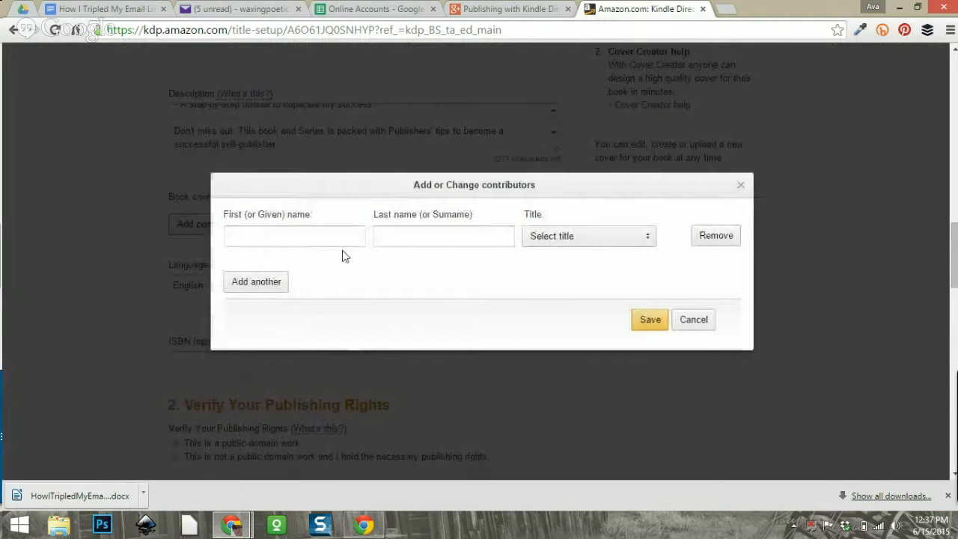
pyautogui.click(333, 235)
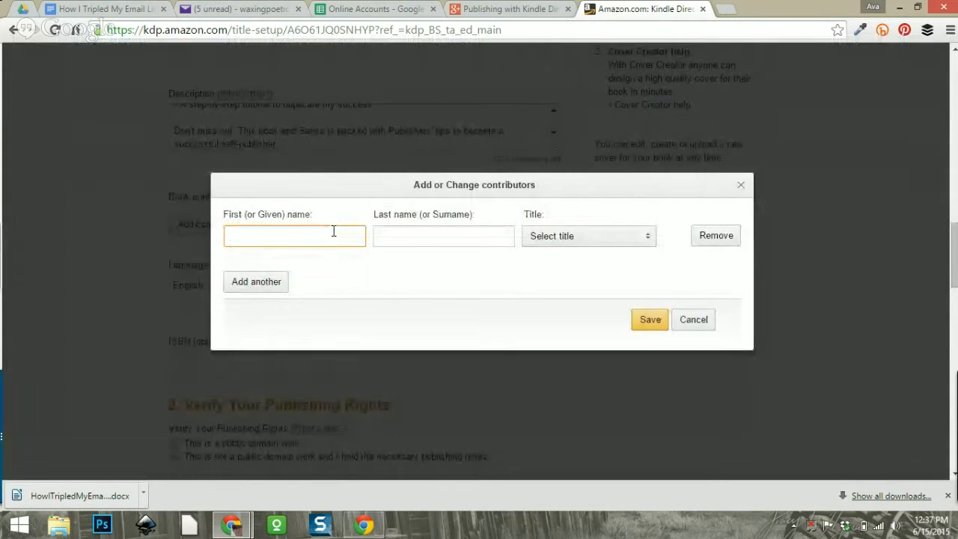
pyautogui.write('Caroline')
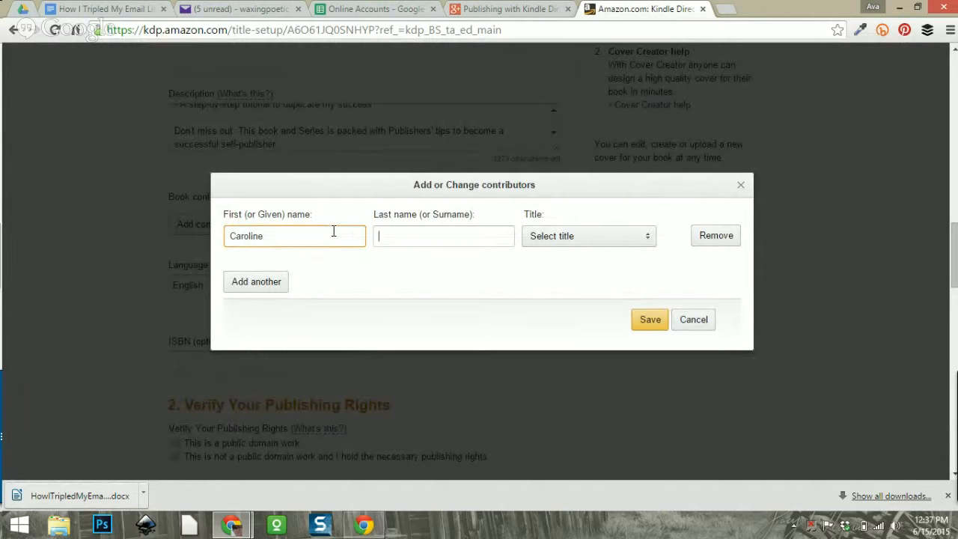
pyautogui.write('Winston')
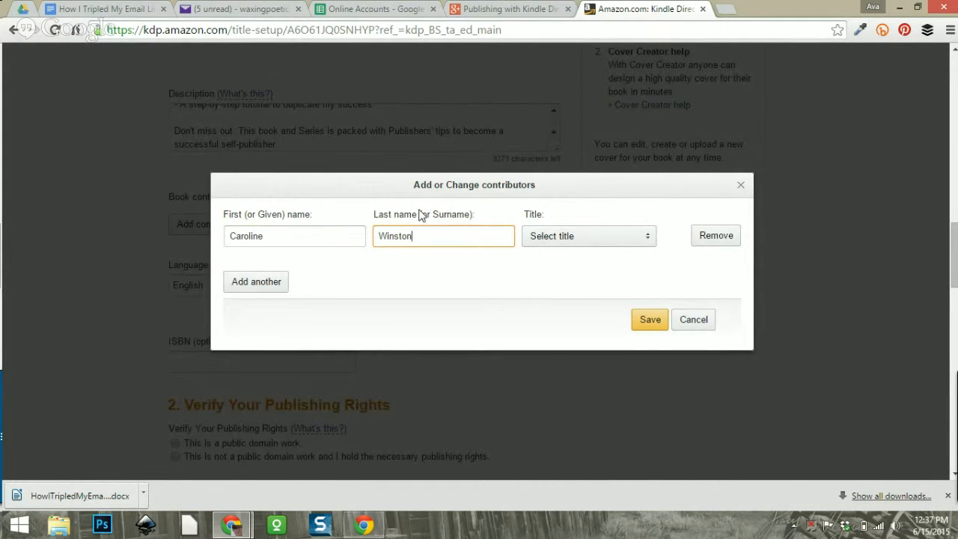
pyautogui.click(604, 247)
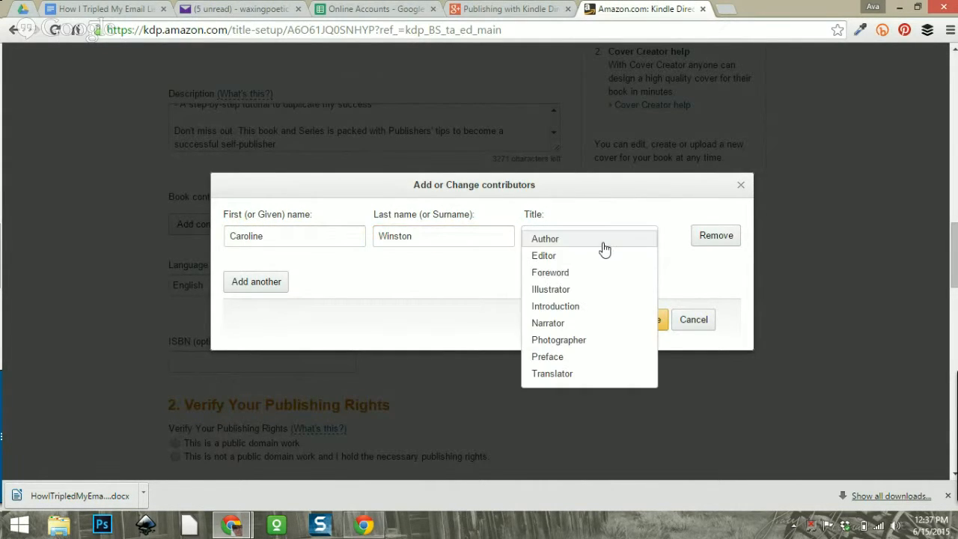
pyautogui.click(546, 247)
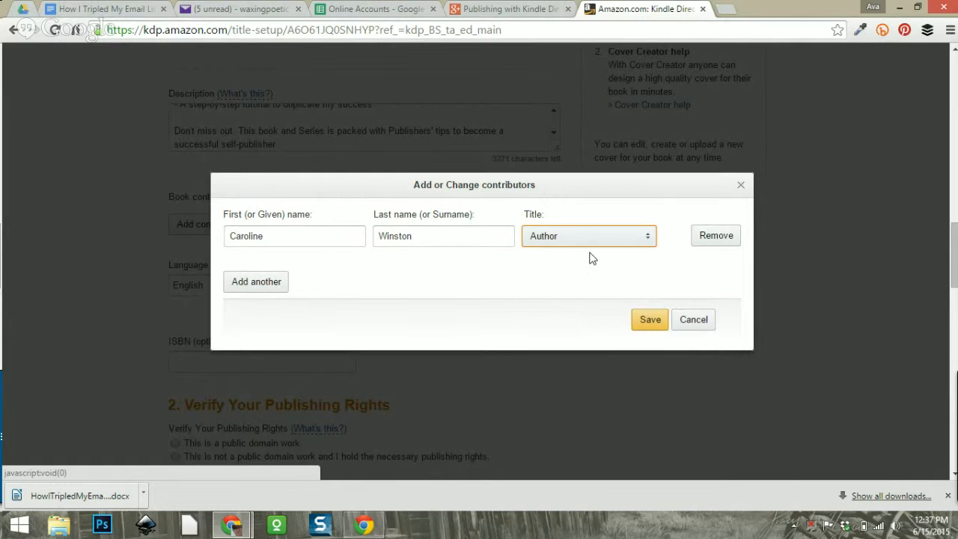
pyautogui.click(650, 320)
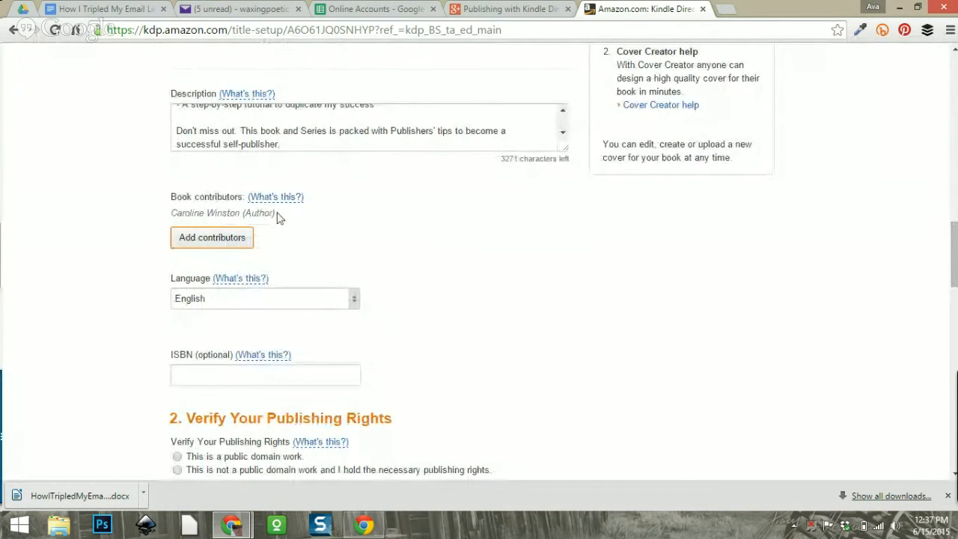
# Choose 'This is not a public domain work and I hold the necessary publishing rights'.
pyautogui.scroll(-1, 423, 215)
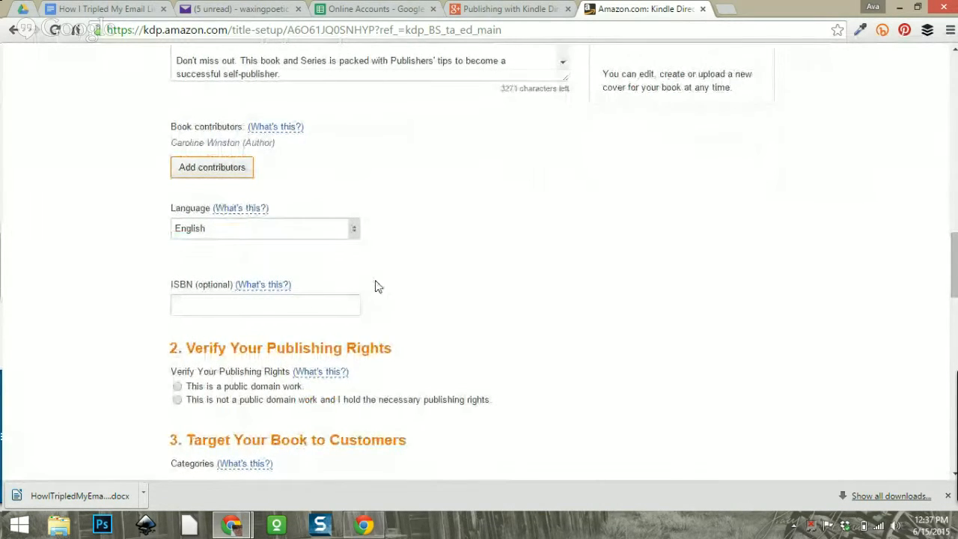
pyautogui.scroll(-3, 377, 285)
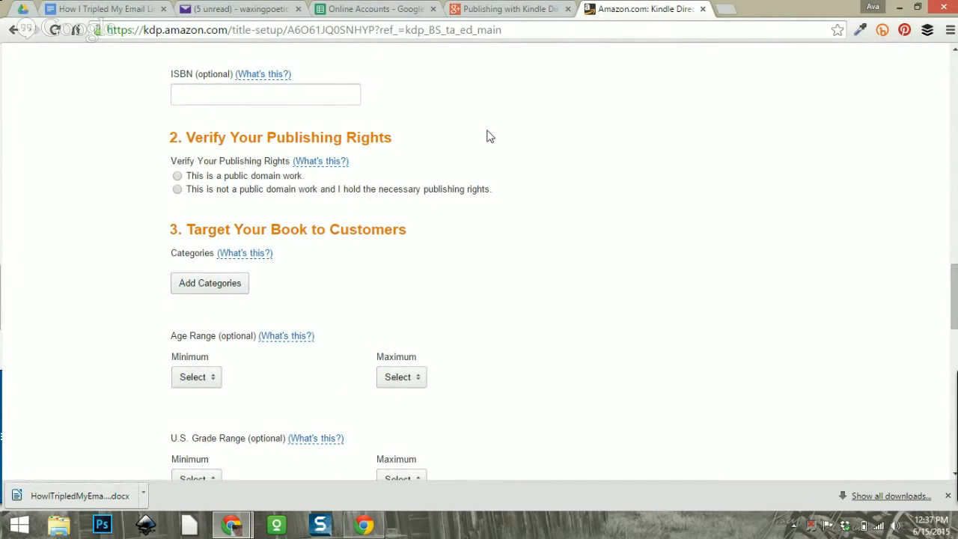
pyautogui.click(177, 190)
pyautogui.scroll(-2, 418, 161)
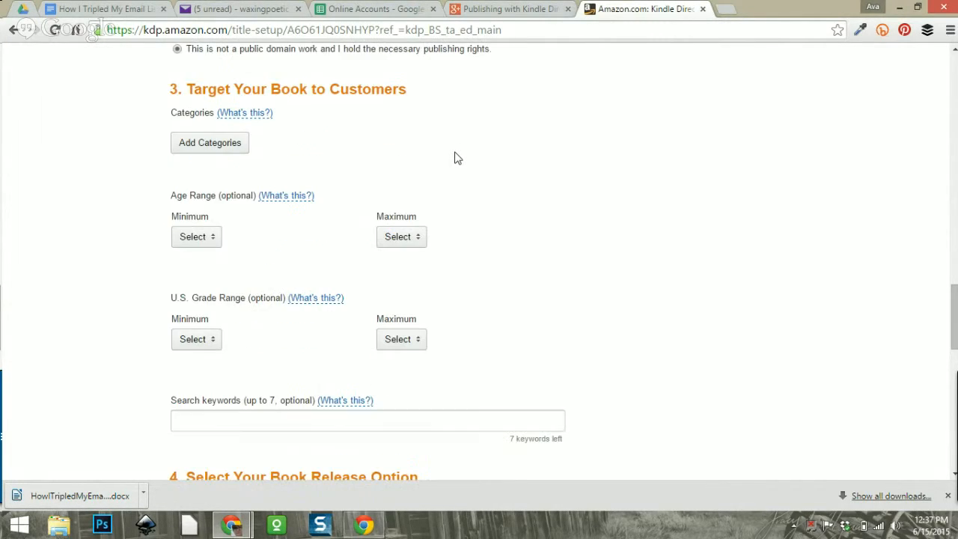
pyautogui.scroll(1, 443, 168)
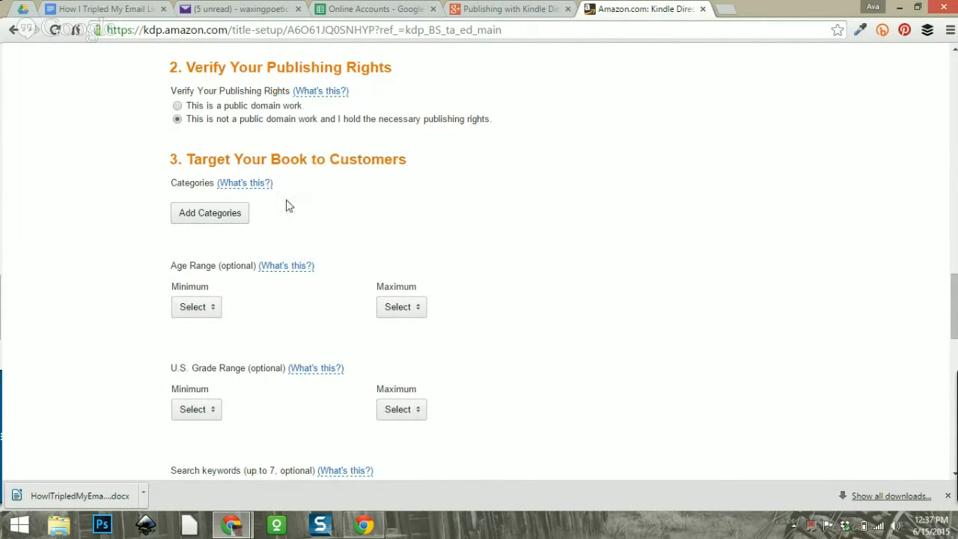
# Open the category chooser filtered to Nonfiction and scroll down to REFERENCE.
pyautogui.click(218, 216)
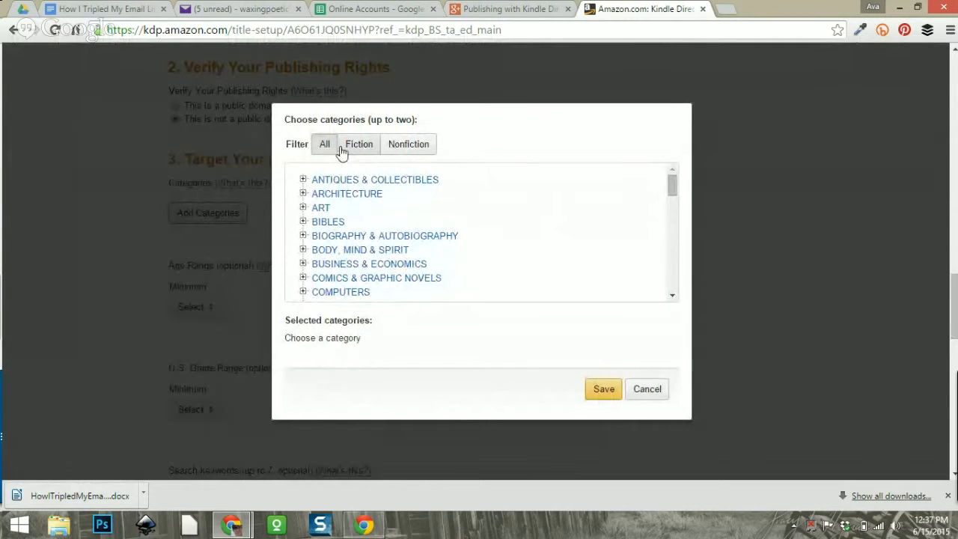
pyautogui.click(401, 149)
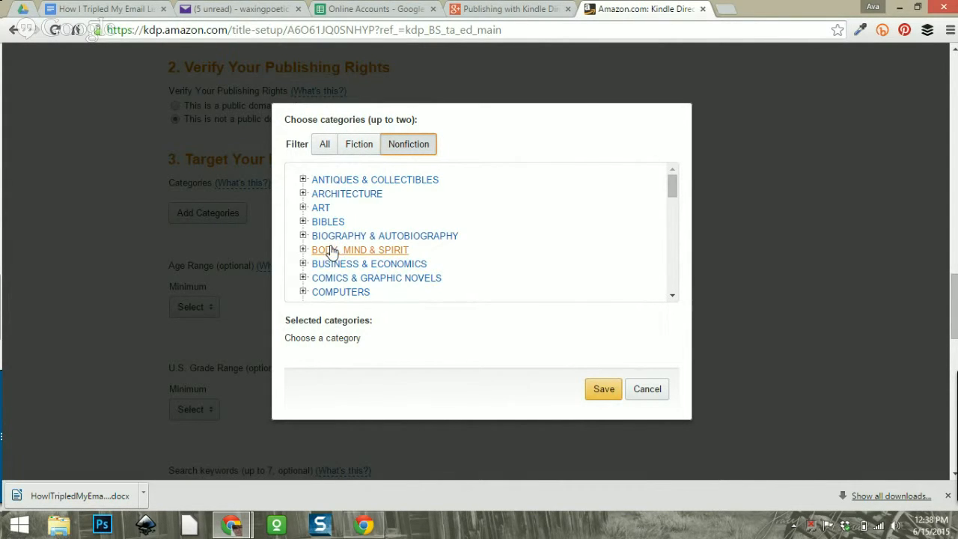
pyautogui.scroll(-1, 391, 268)
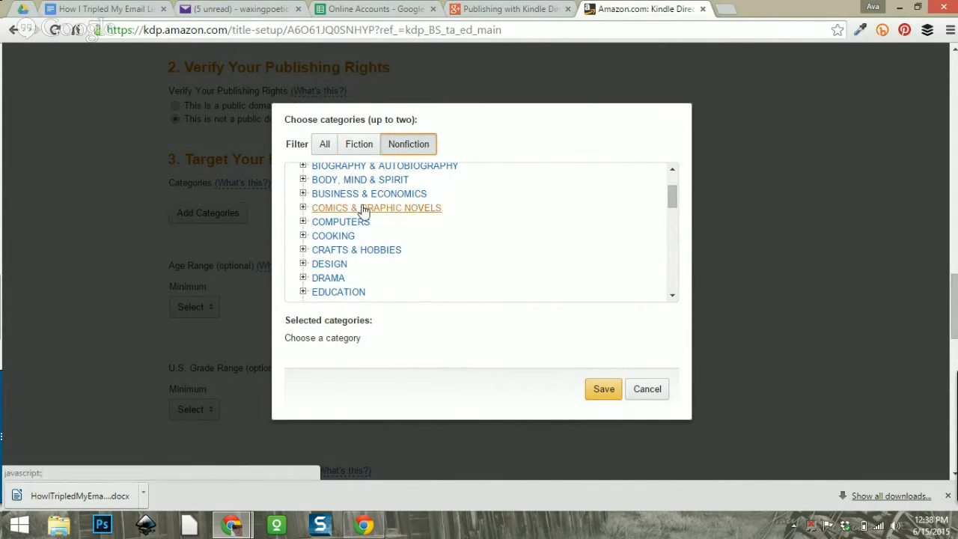
pyautogui.scroll(1, 393, 227)
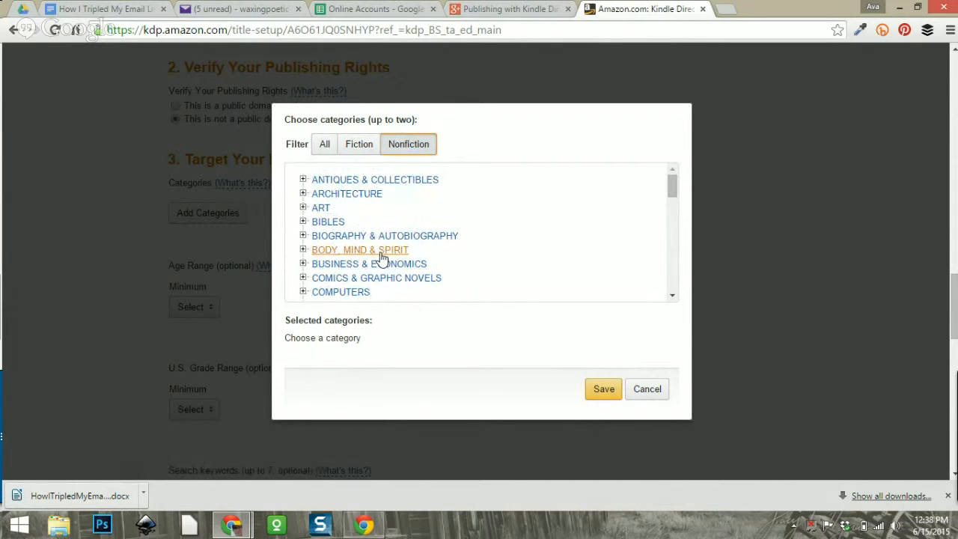
pyautogui.scroll(-3, 427, 246)
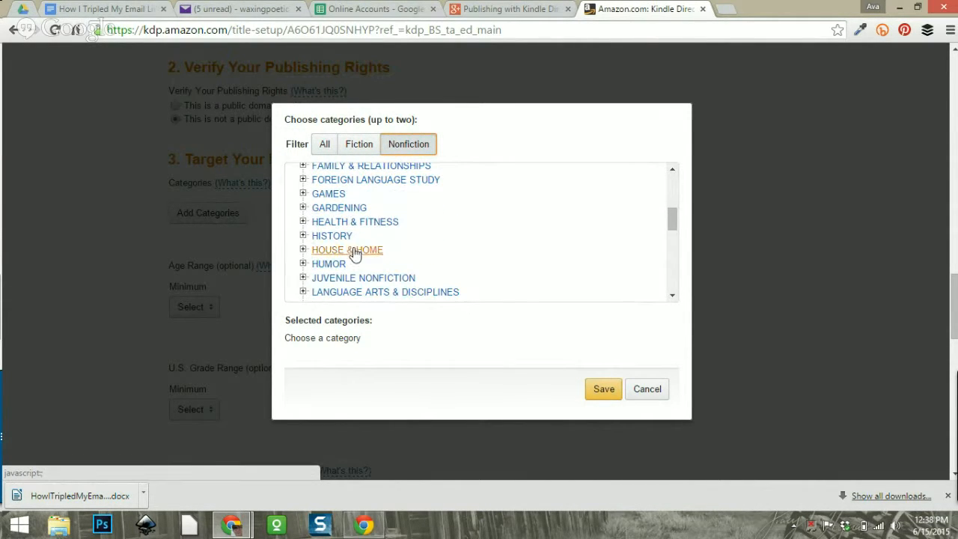
pyautogui.scroll(-1, 392, 226)
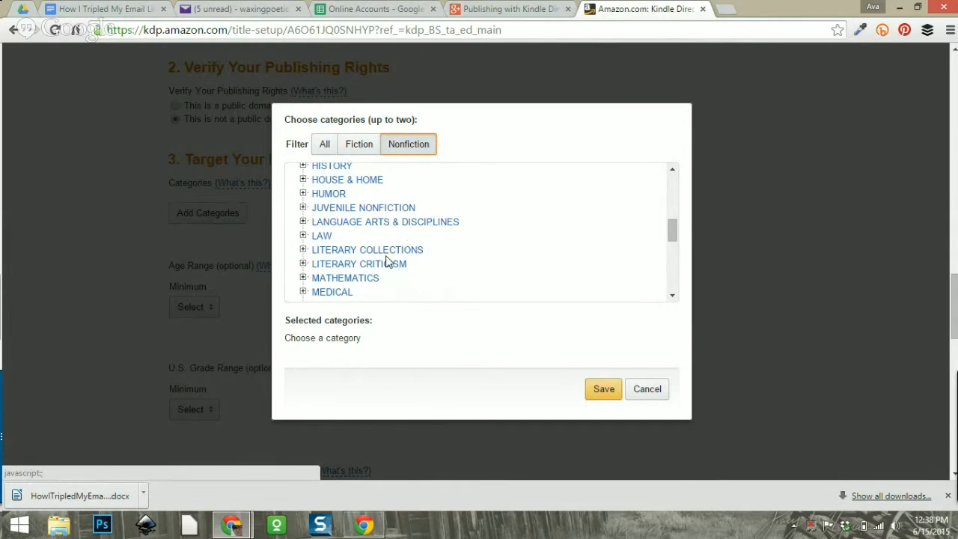
pyautogui.scroll(-1, 389, 261)
pyautogui.scroll(-1, 388, 260)
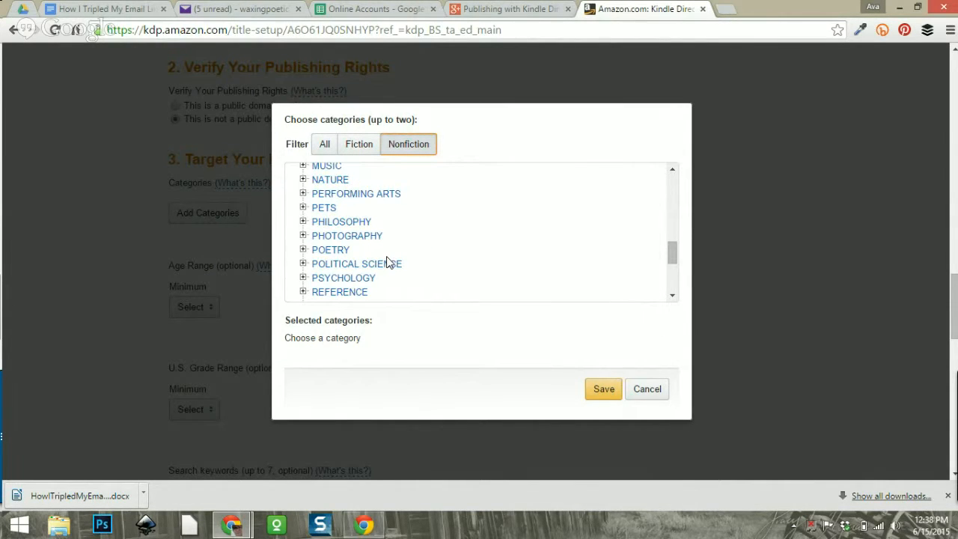
pyautogui.scroll(-1, 388, 261)
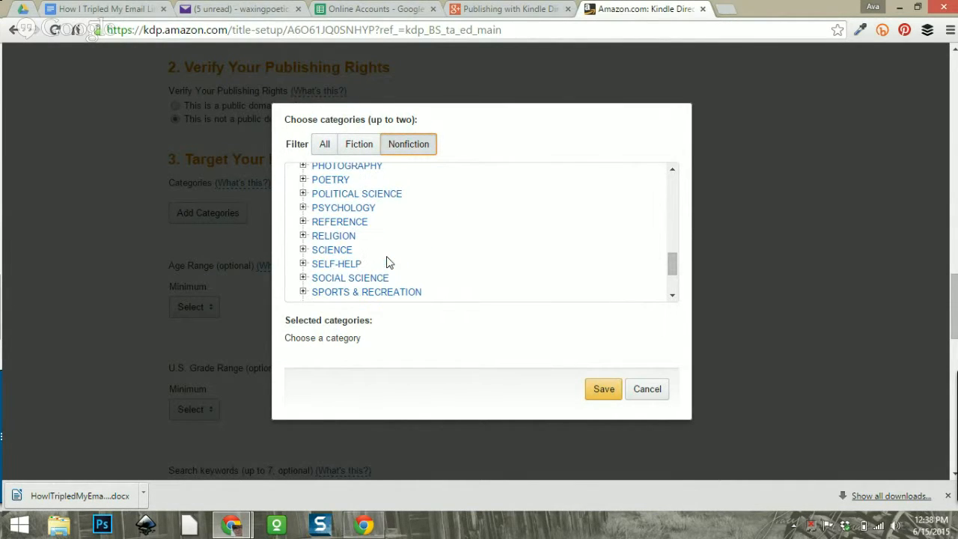
# Expand REFERENCE and browse its subcategories such as Research and Quotations.
pyautogui.click(303, 223)
pyautogui.scroll(-1, 492, 229)
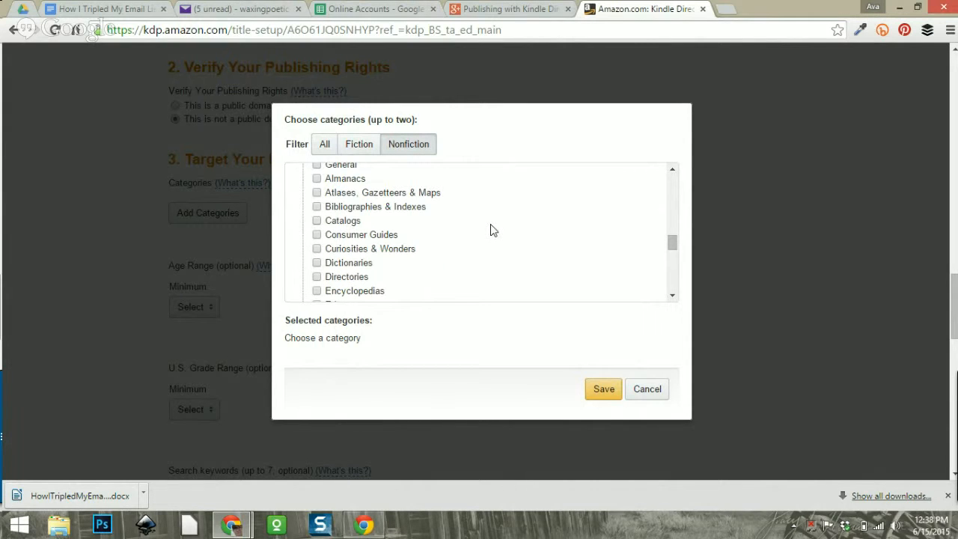
pyautogui.scroll(-1, 492, 229)
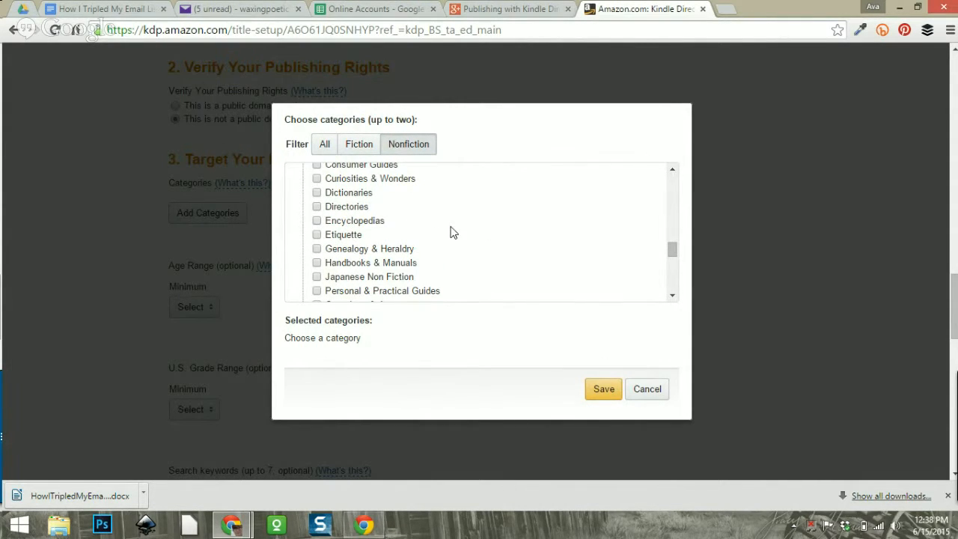
pyautogui.scroll(-1, 457, 233)
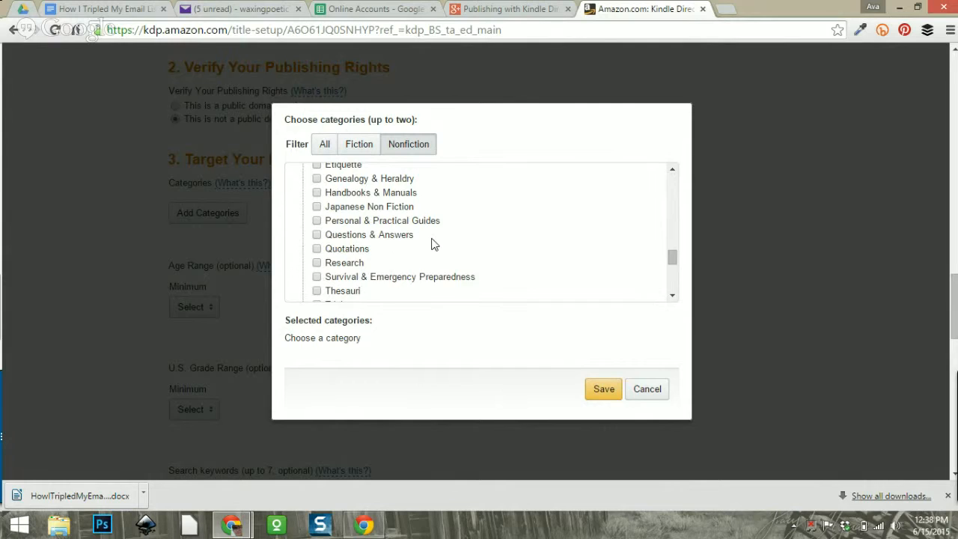
pyautogui.scroll(-1, 432, 244)
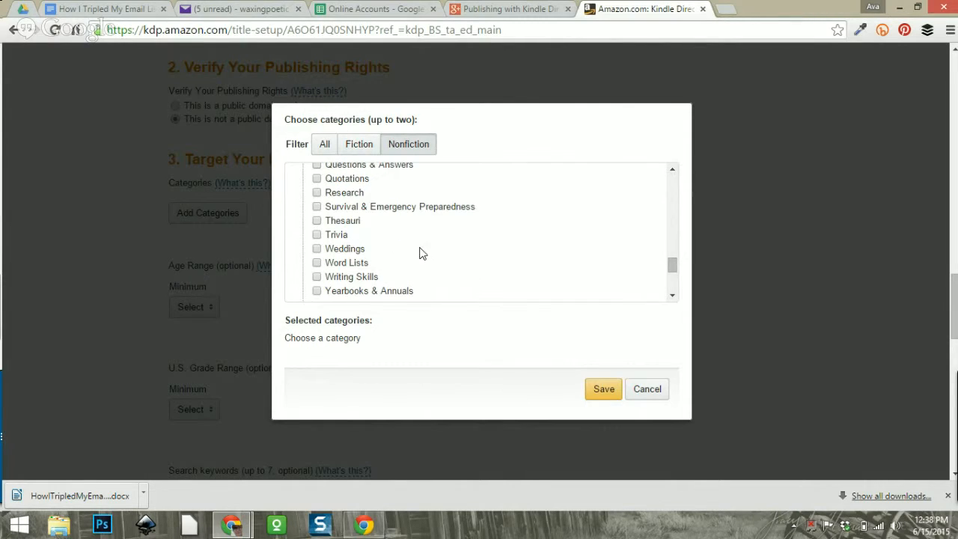
# Save REFERENCE > Writing Skills as the first category, then reopen the Nonfiction category list.
pyautogui.click(337, 278)
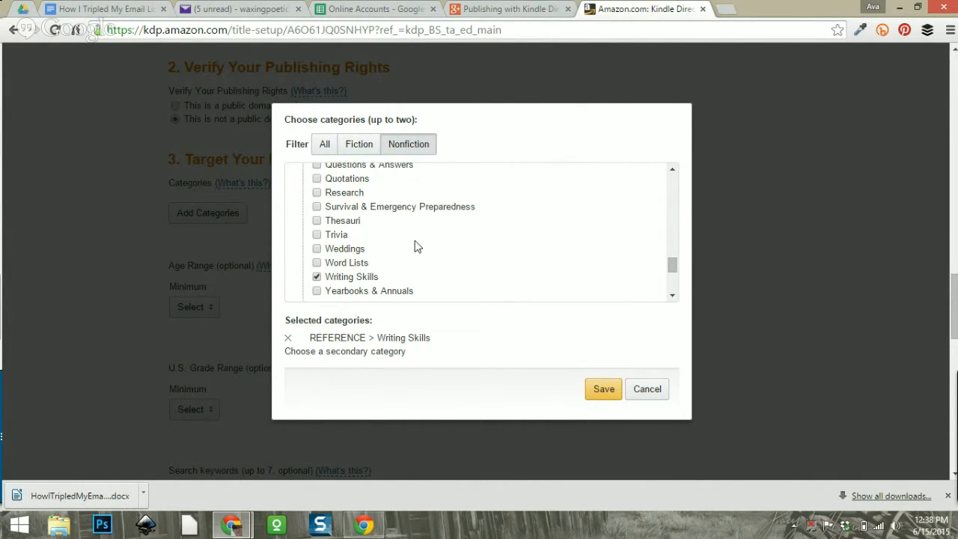
pyautogui.click(603, 400)
pyautogui.click(207, 230)
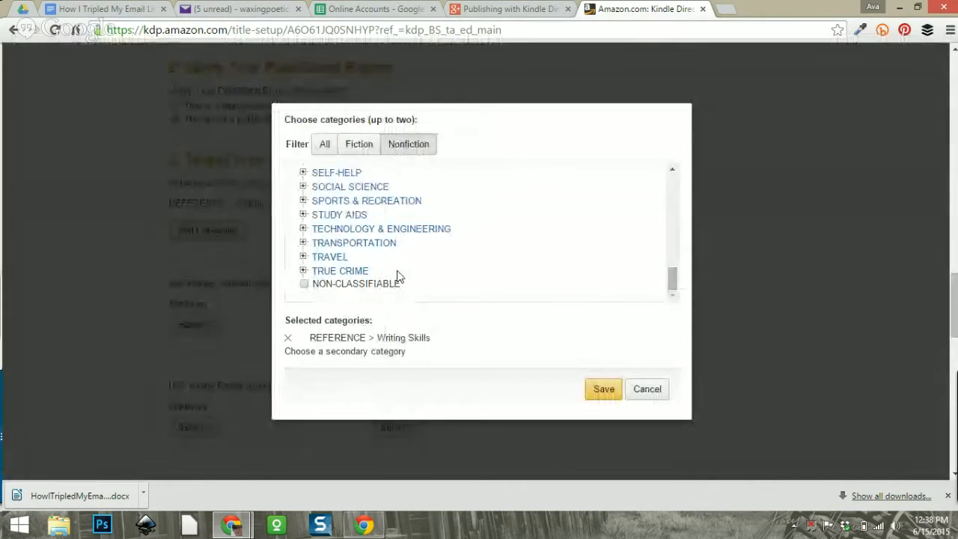
pyautogui.click(404, 149)
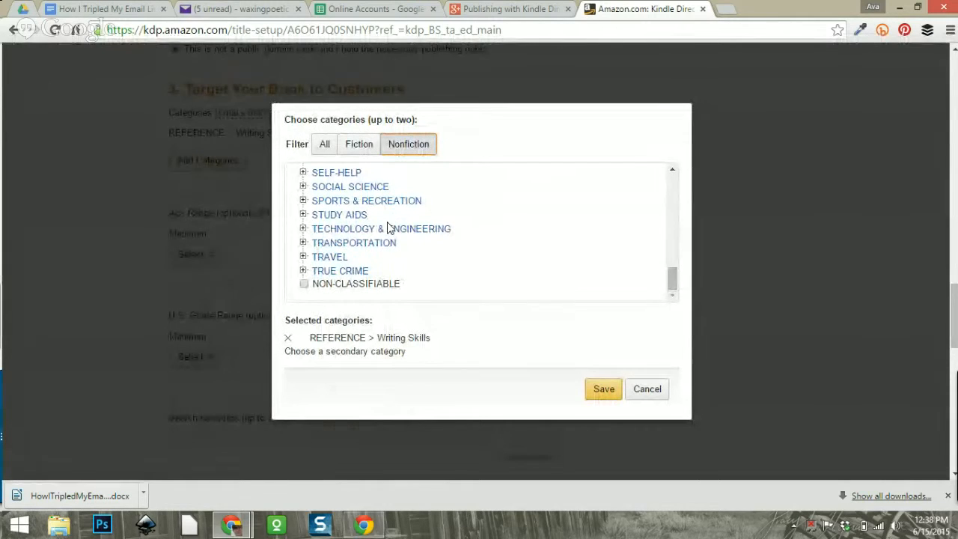
pyautogui.scroll(4, 387, 228)
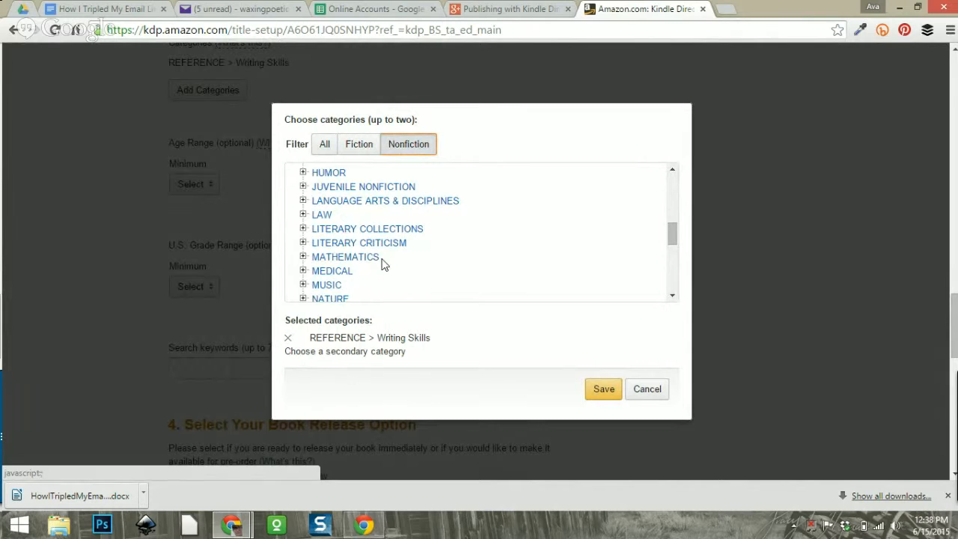
pyautogui.scroll(1, 406, 271)
pyautogui.scroll(-2, 404, 271)
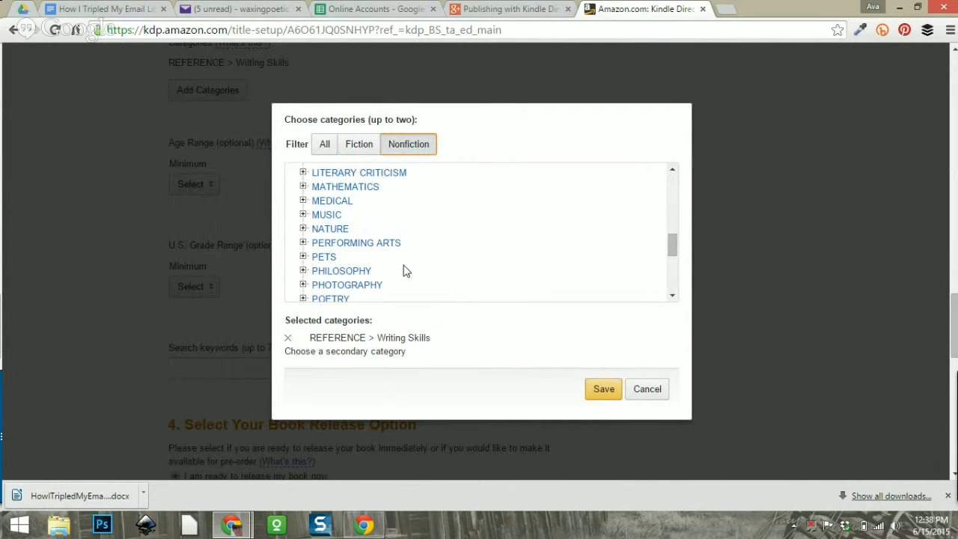
pyautogui.scroll(-6, 403, 270)
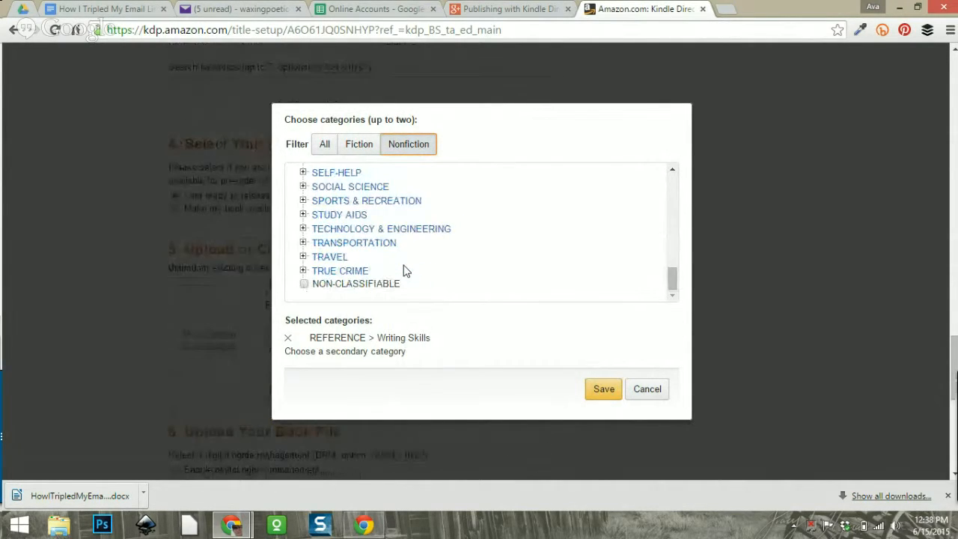
pyautogui.scroll(8, 387, 265)
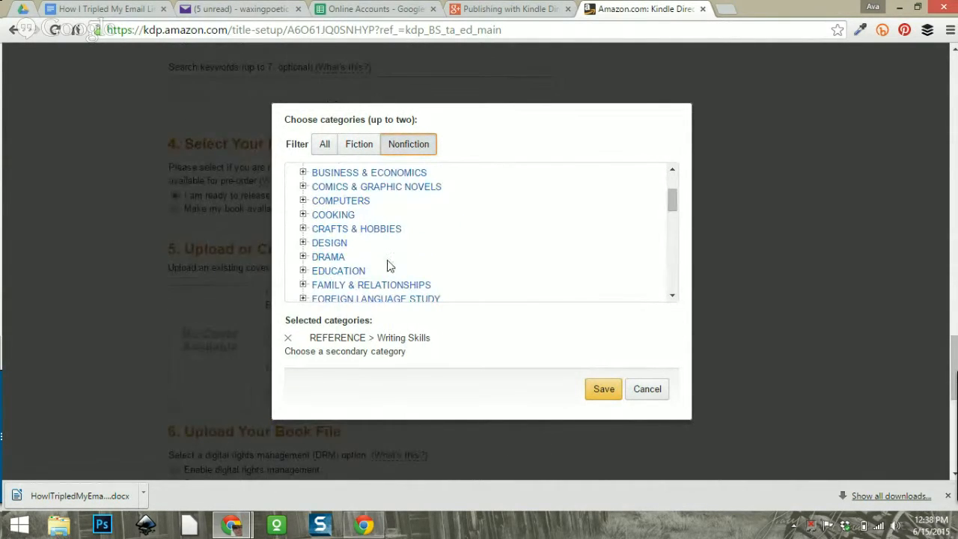
# Expand COMPUTERS and scroll through its subcategories.
pyautogui.click(302, 201)
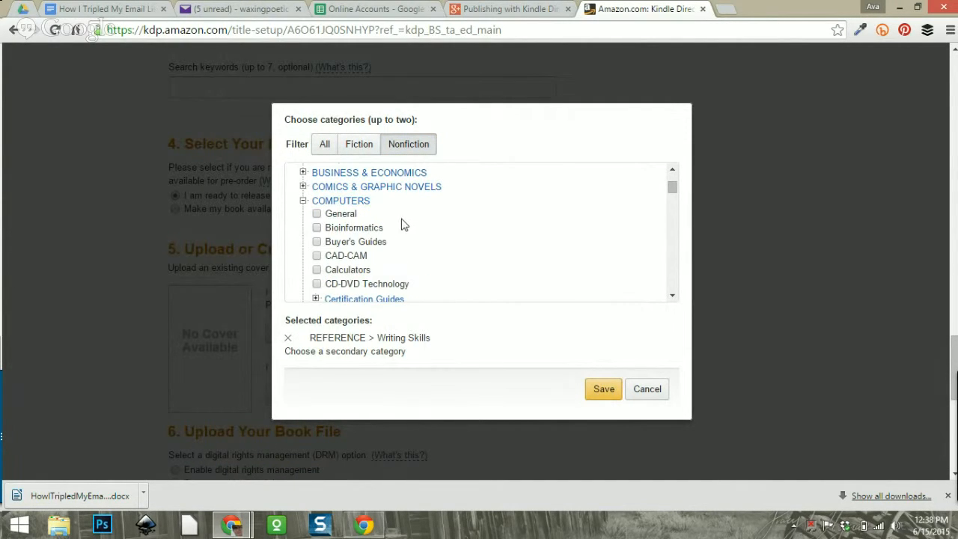
pyautogui.scroll(-3, 436, 231)
pyautogui.scroll(-3, 436, 227)
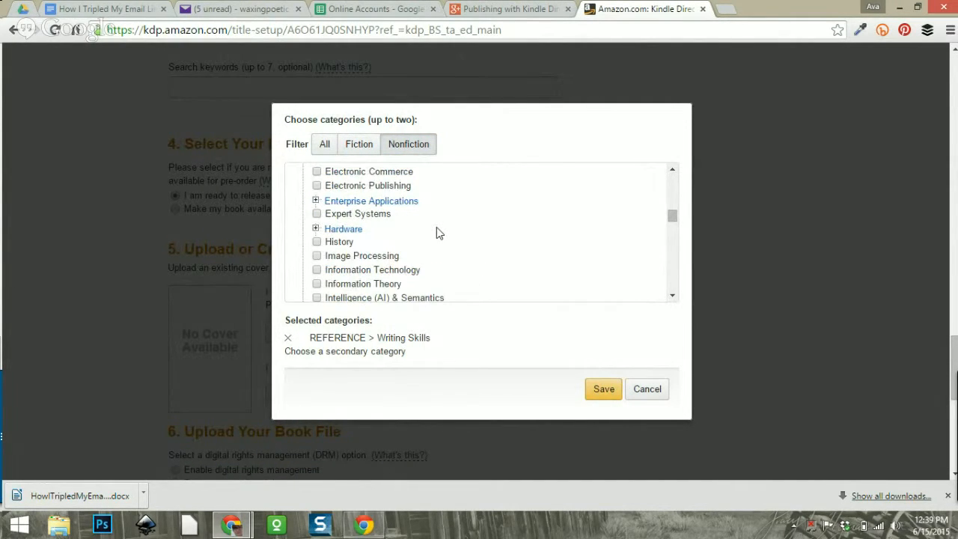
pyautogui.scroll(-2, 436, 226)
pyautogui.scroll(5, 436, 227)
pyautogui.scroll(-10, 436, 229)
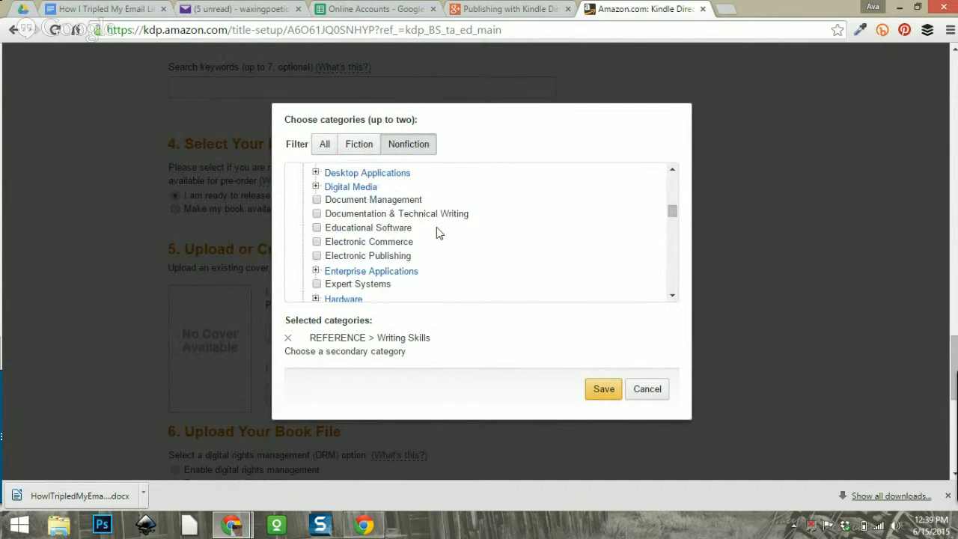
pyautogui.scroll(-5, 436, 226)
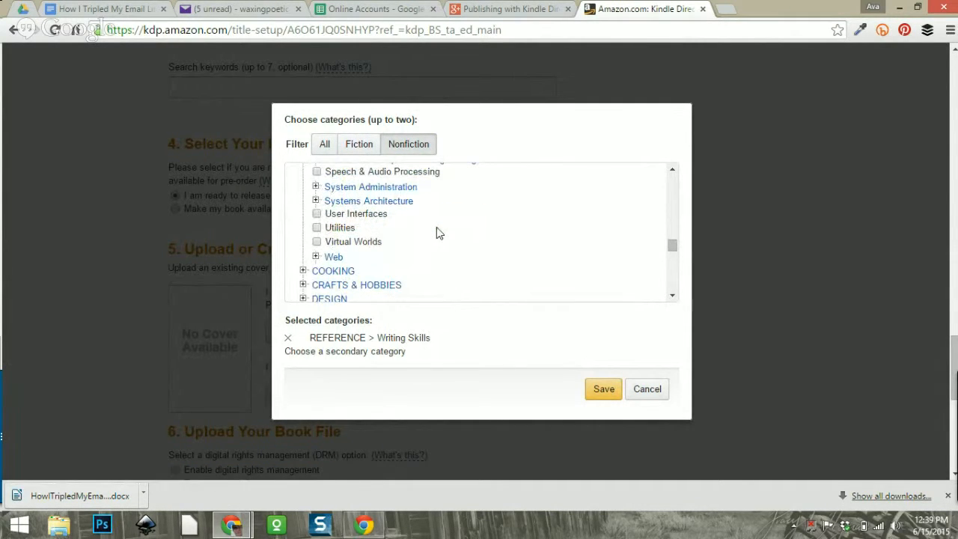
pyautogui.scroll(3, 436, 227)
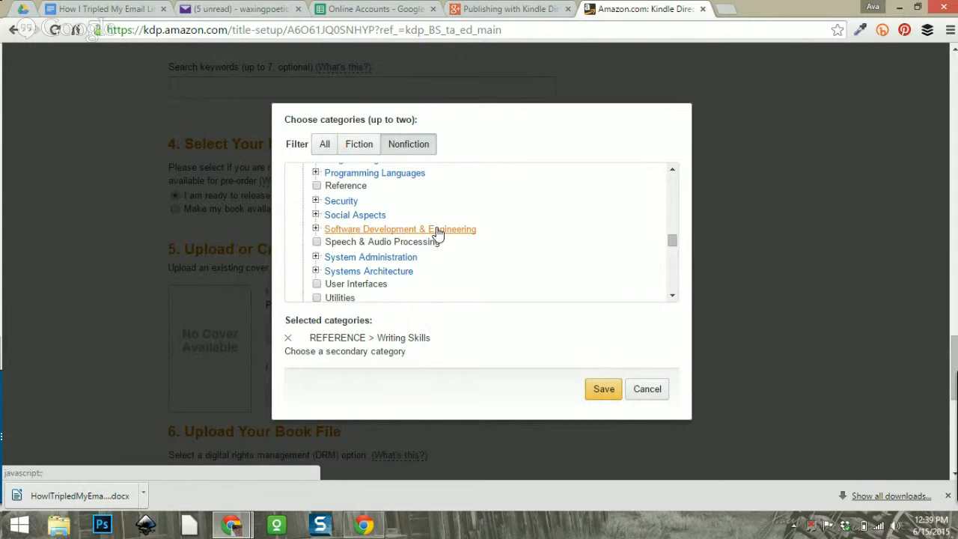
pyautogui.scroll(12, 436, 228)
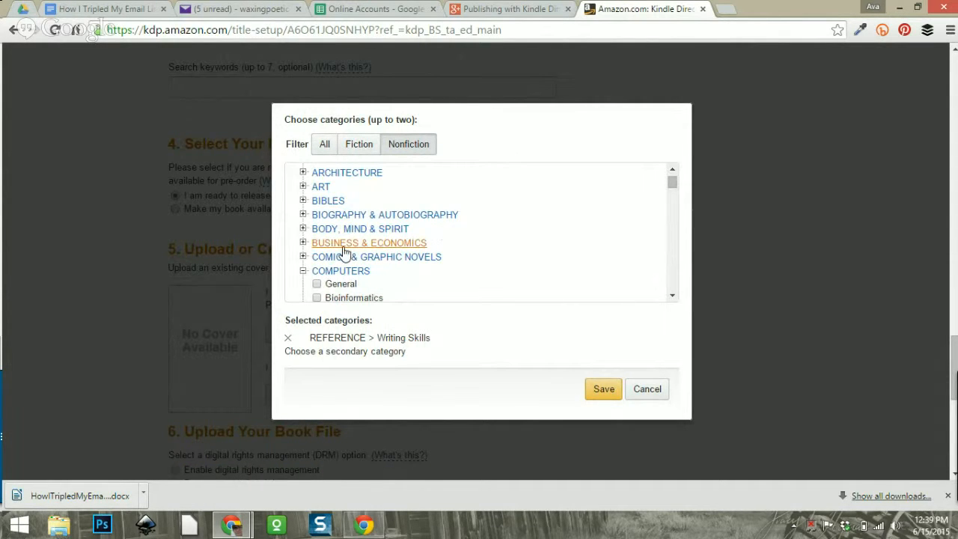
# Expand BUSINESS & ECONOMICS and browse subcategories like Accounting and Business Communication.
pyautogui.click(303, 243)
pyautogui.scroll(-3, 499, 224)
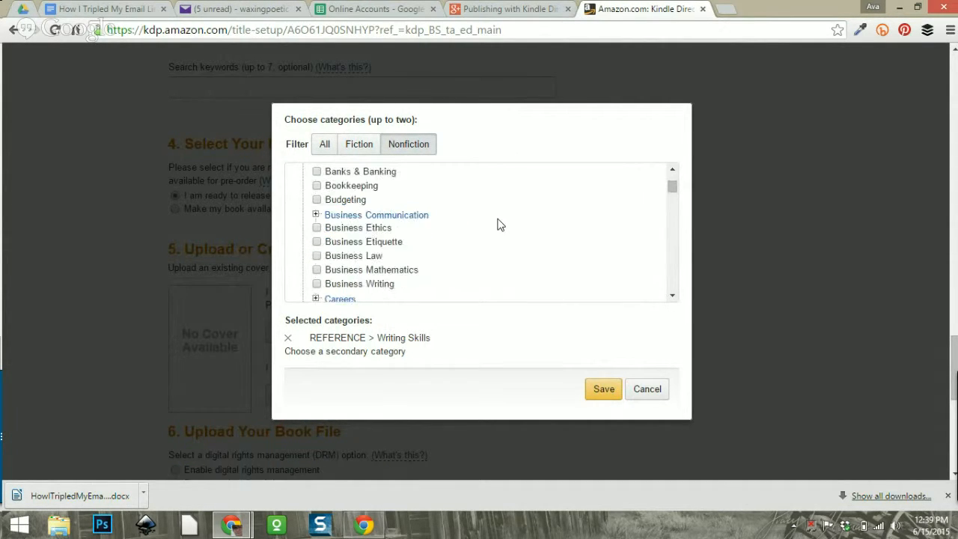
pyautogui.scroll(-9, 500, 225)
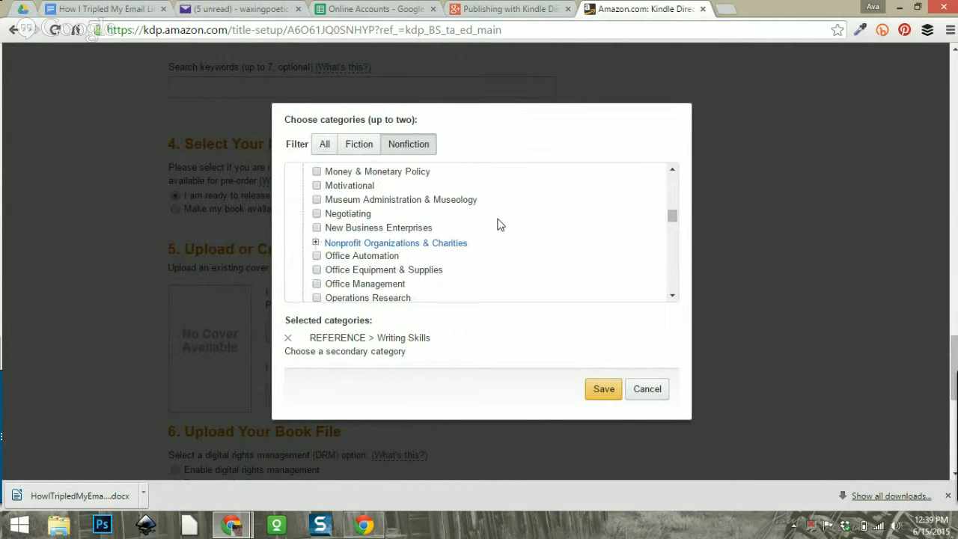
pyautogui.scroll(-9, 499, 224)
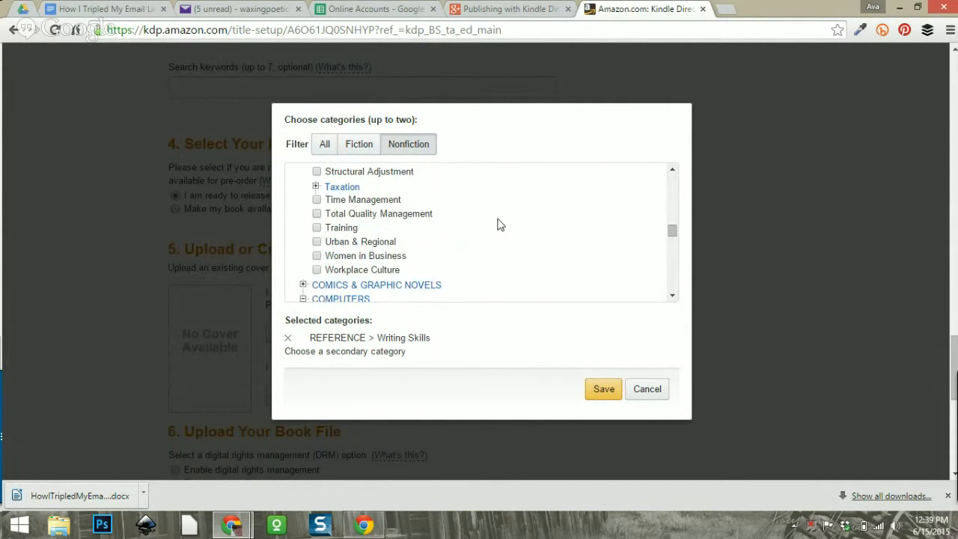
pyautogui.scroll(20, 500, 224)
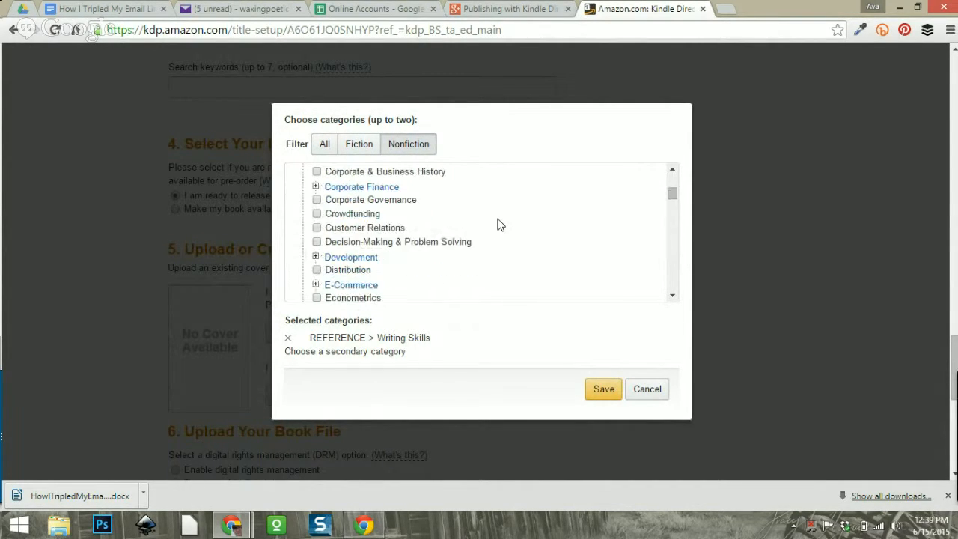
pyautogui.scroll(2, 500, 224)
pyautogui.scroll(-2, 500, 224)
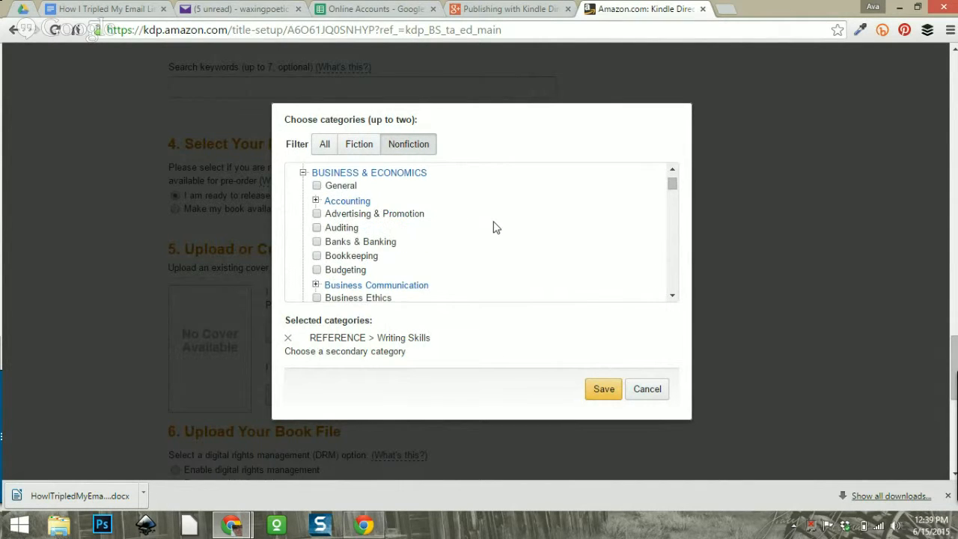
pyautogui.scroll(-3, 458, 232)
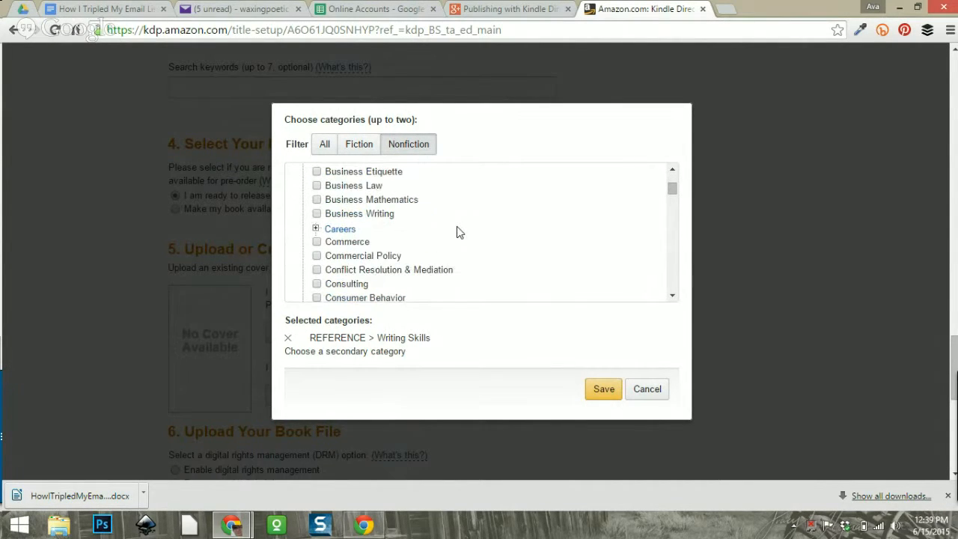
pyautogui.scroll(-3, 459, 231)
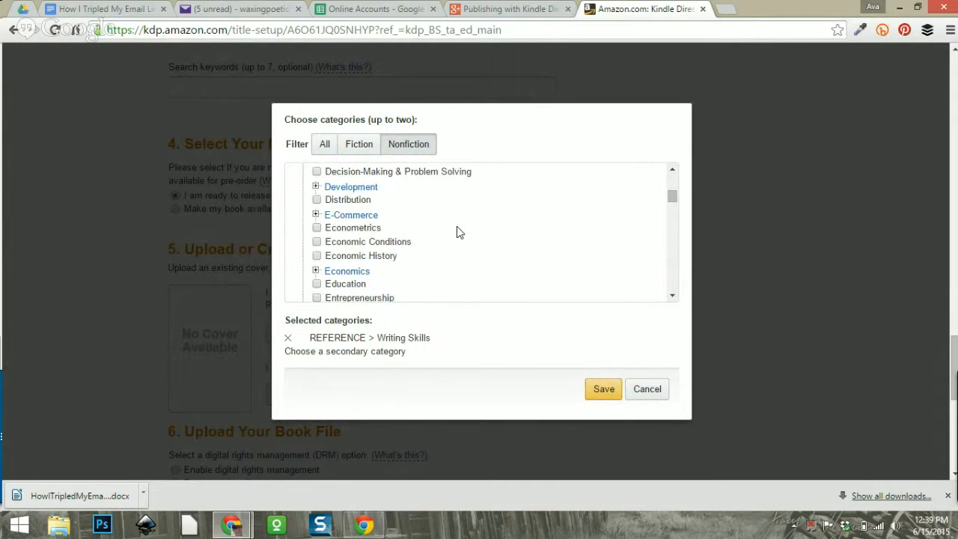
pyautogui.scroll(-3, 458, 232)
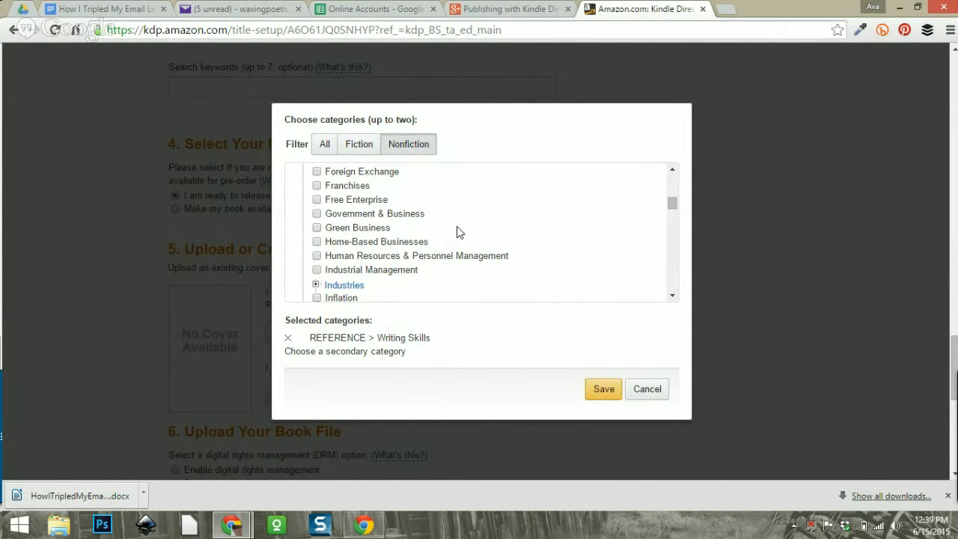
pyautogui.scroll(-1, 459, 232)
pyautogui.scroll(-2, 459, 232)
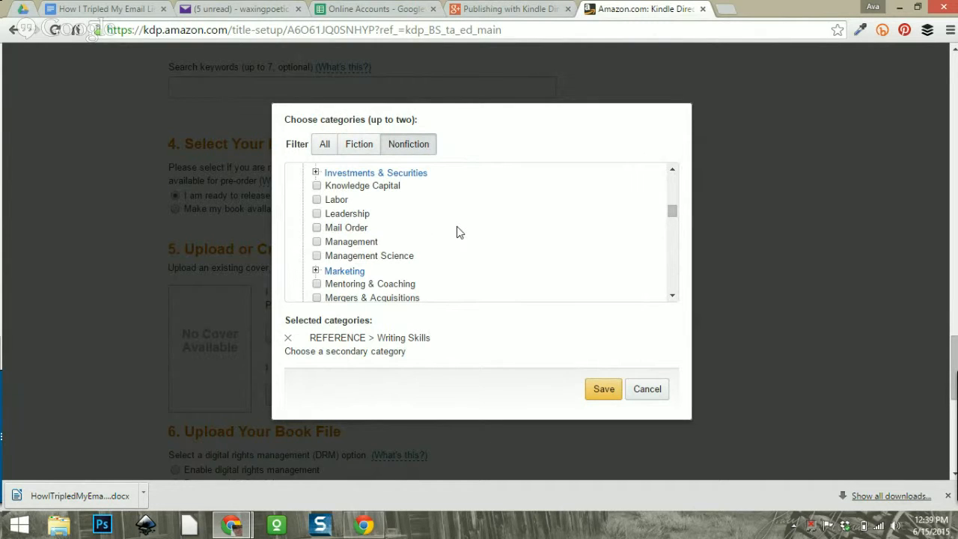
pyautogui.scroll(-1, 458, 232)
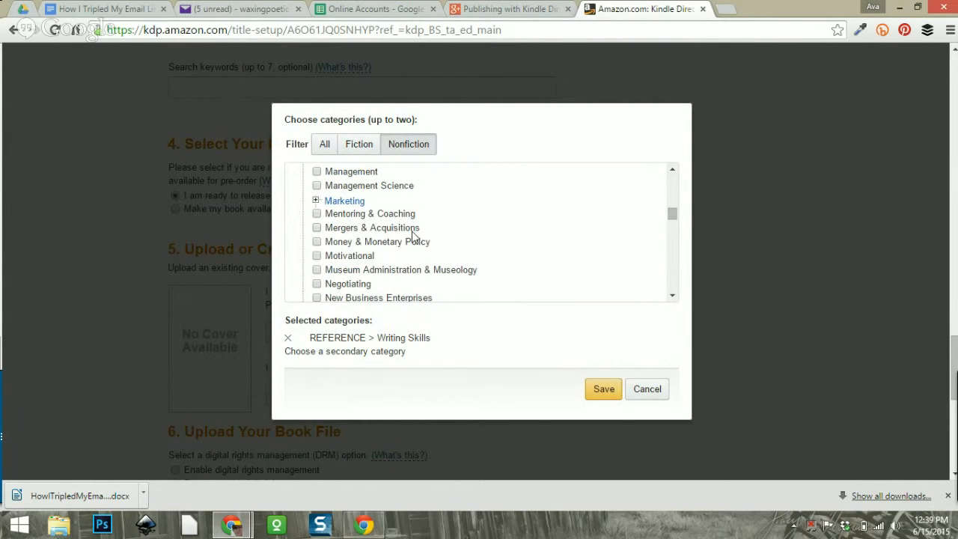
# Expand Marketing under BUSINESS & ECONOMICS and browse its subcategories.
pyautogui.click(315, 200)
pyautogui.scroll(-1, 469, 228)
pyautogui.scroll(1, 471, 229)
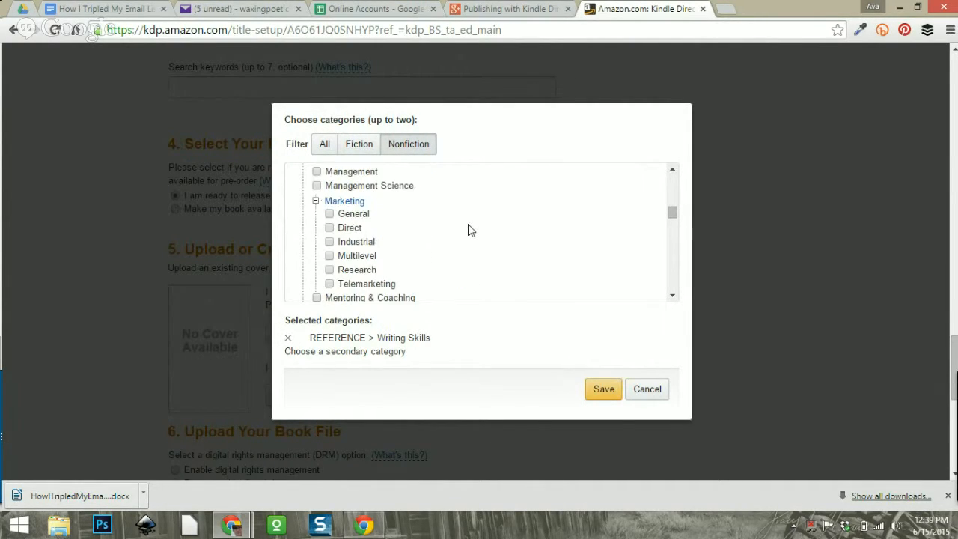
pyautogui.scroll(-1, 468, 229)
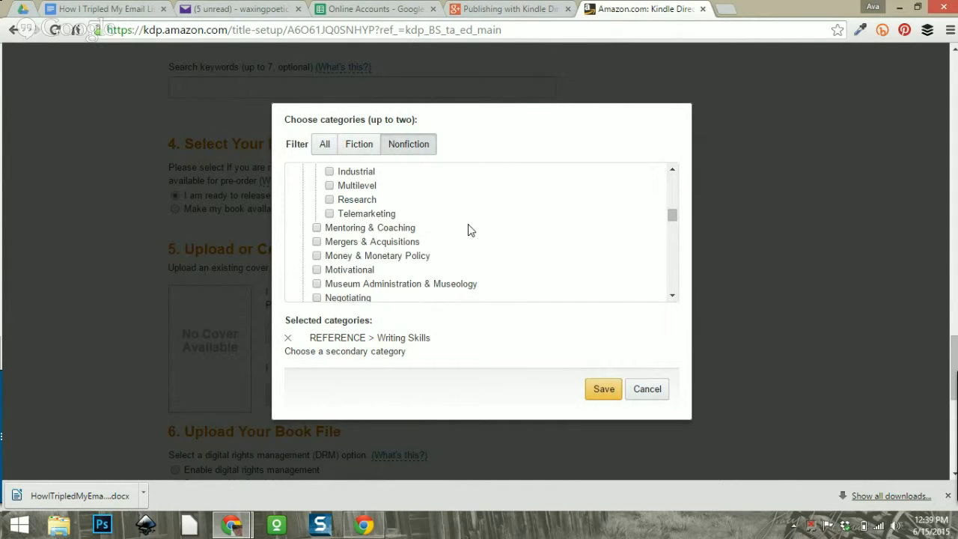
pyautogui.scroll(-1, 468, 229)
pyautogui.scroll(12, 468, 230)
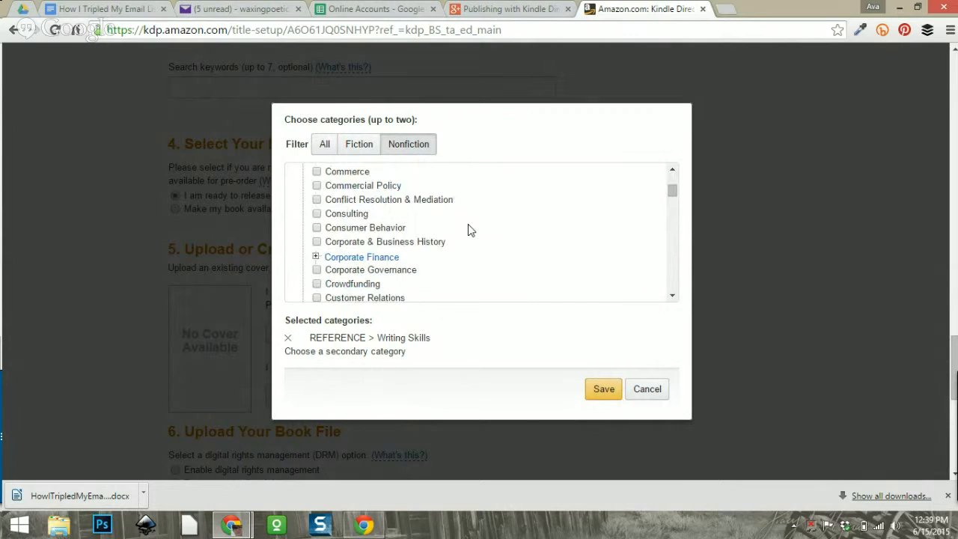
pyautogui.scroll(5, 469, 230)
pyautogui.scroll(-1, 468, 230)
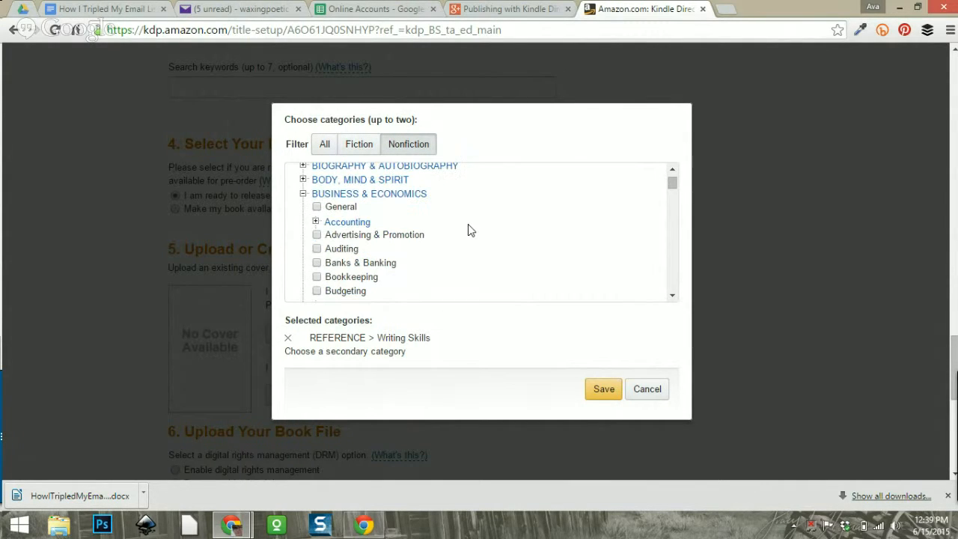
pyautogui.scroll(-3, 469, 230)
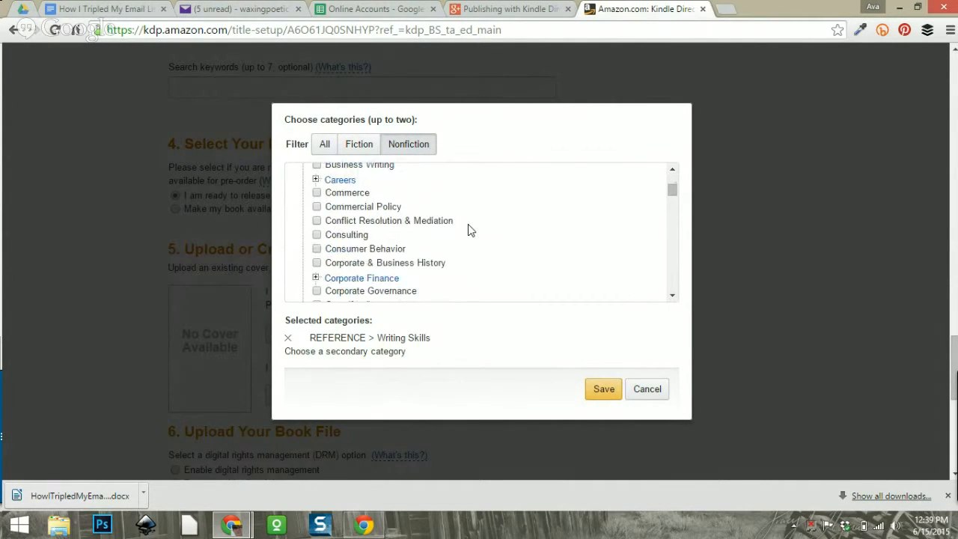
pyautogui.scroll(-6, 468, 229)
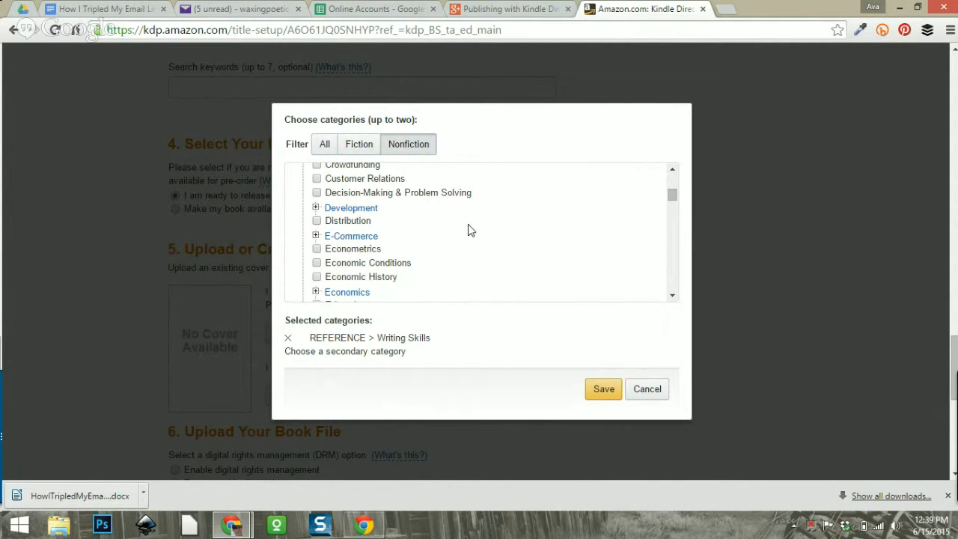
pyautogui.scroll(-2, 468, 230)
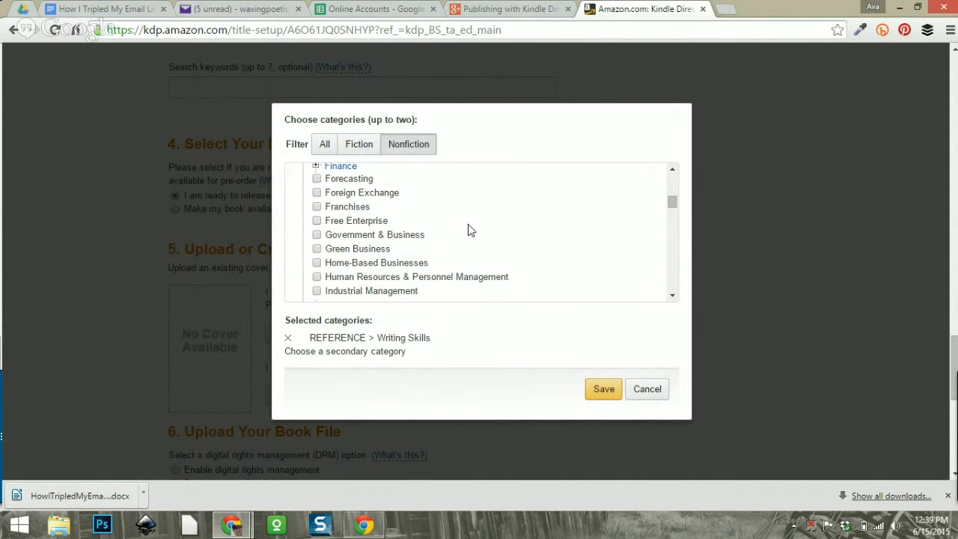
pyautogui.scroll(-4, 469, 230)
pyautogui.scroll(13, 469, 230)
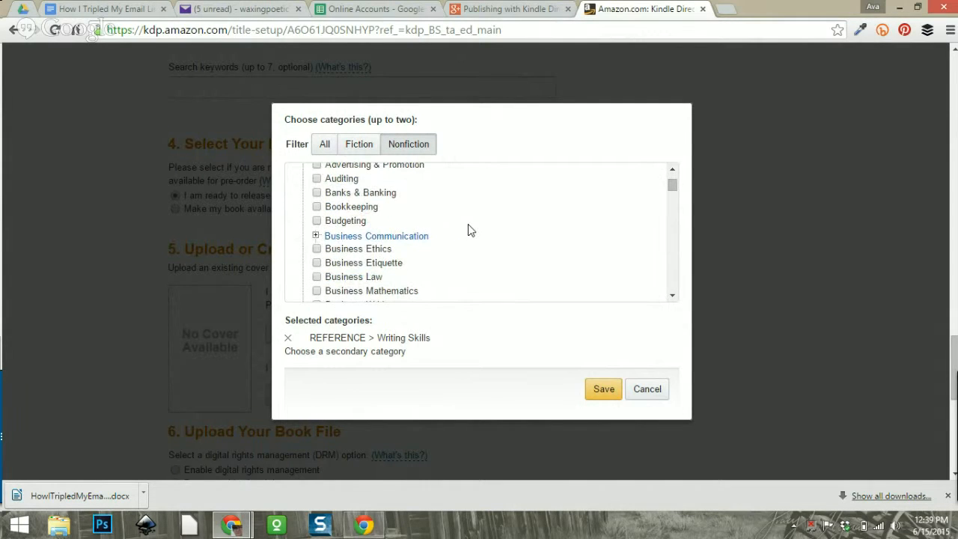
pyautogui.scroll(3, 468, 229)
pyautogui.scroll(-2, 469, 229)
pyautogui.scroll(2, 469, 230)
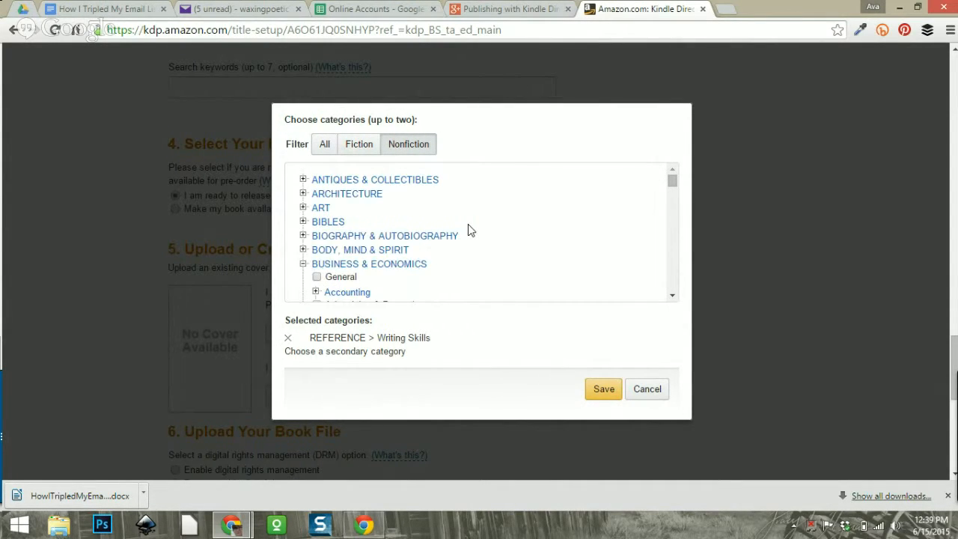
pyautogui.click(303, 264)
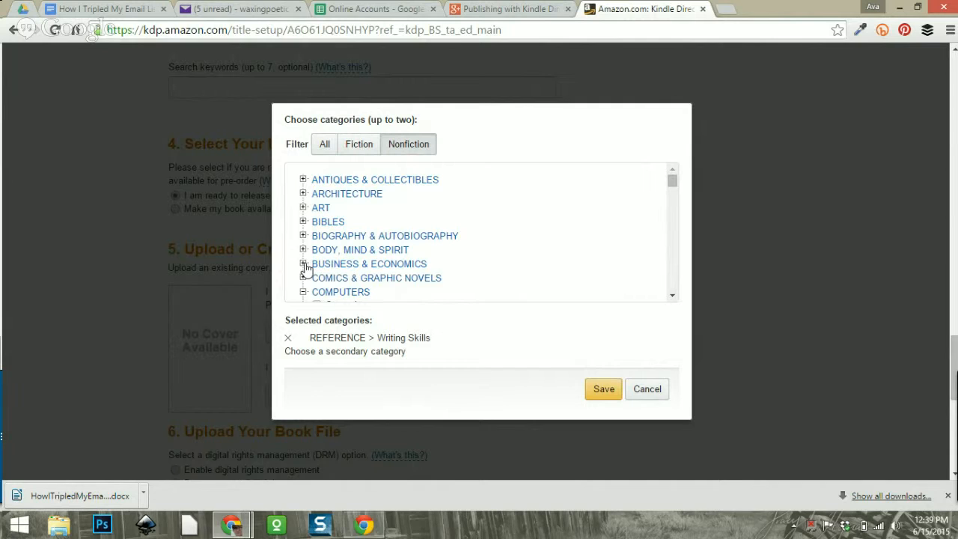
pyautogui.scroll(-2, 419, 235)
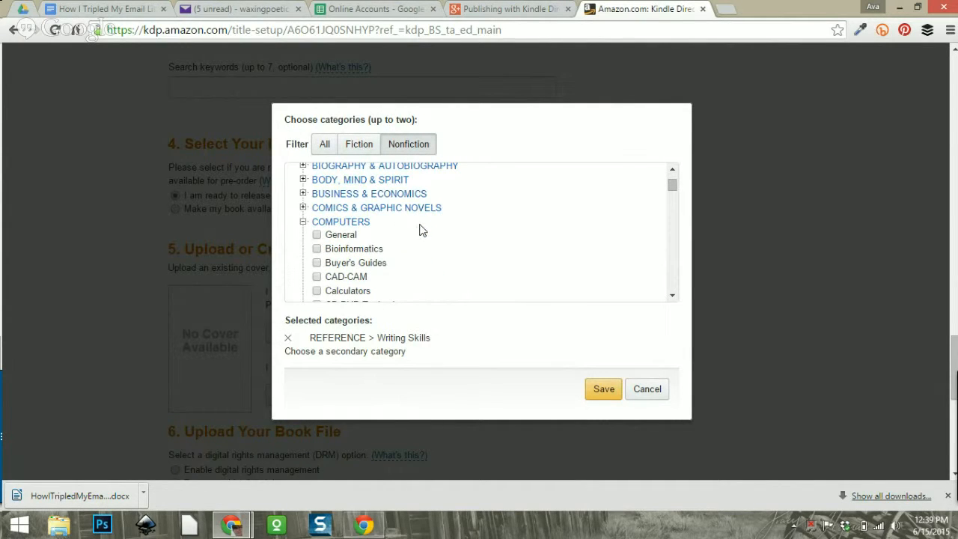
pyautogui.scroll(-3, 419, 230)
pyautogui.scroll(-3, 427, 230)
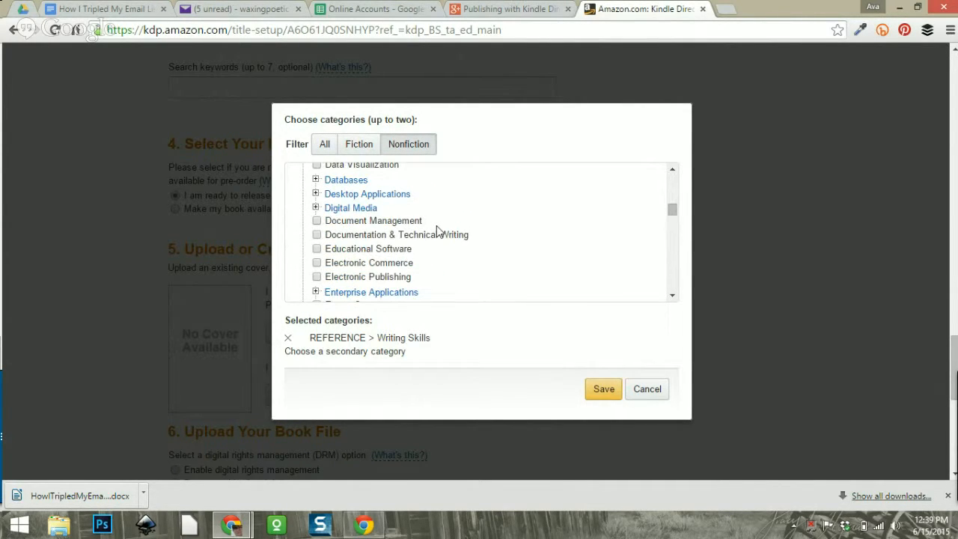
pyautogui.scroll(-5, 438, 229)
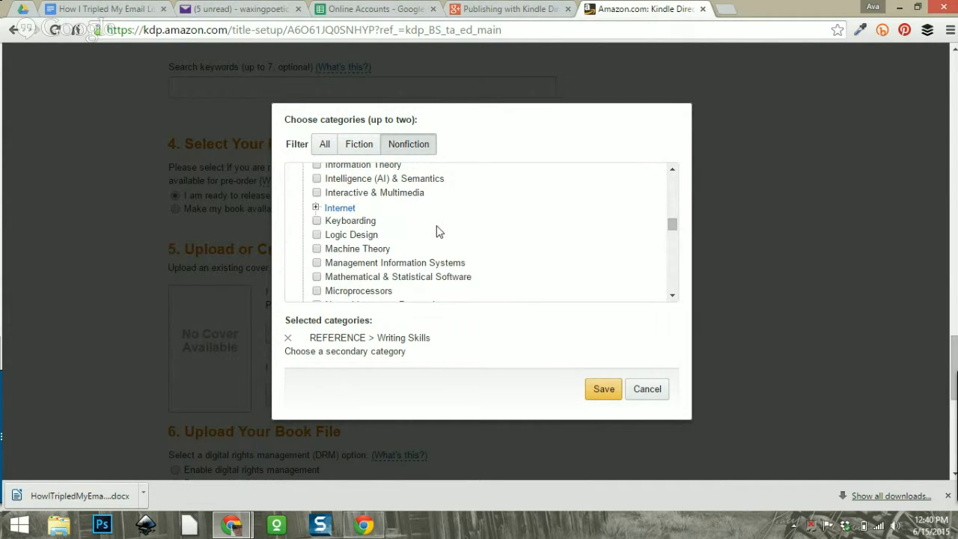
pyautogui.scroll(-4, 436, 225)
pyautogui.scroll(-4, 460, 244)
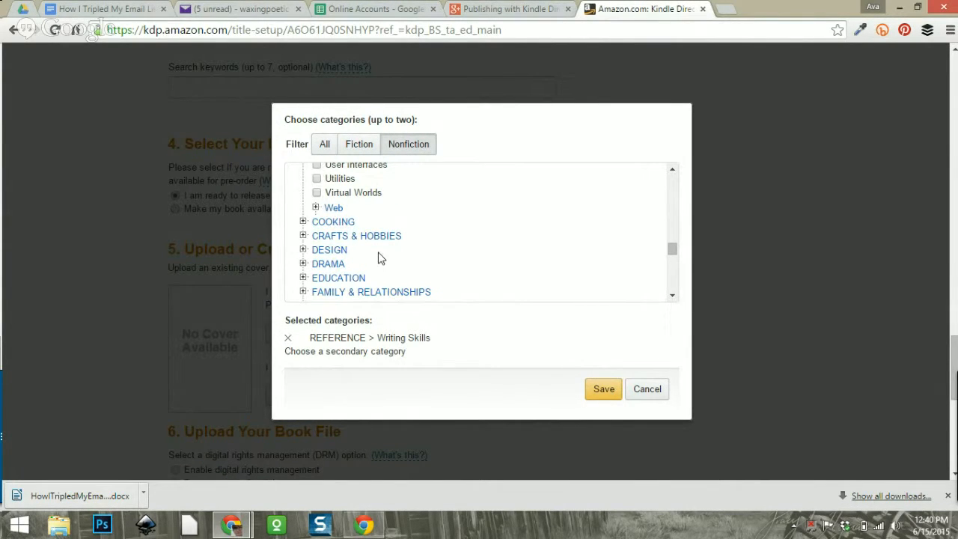
pyautogui.scroll(-1, 399, 251)
pyautogui.scroll(-2, 397, 252)
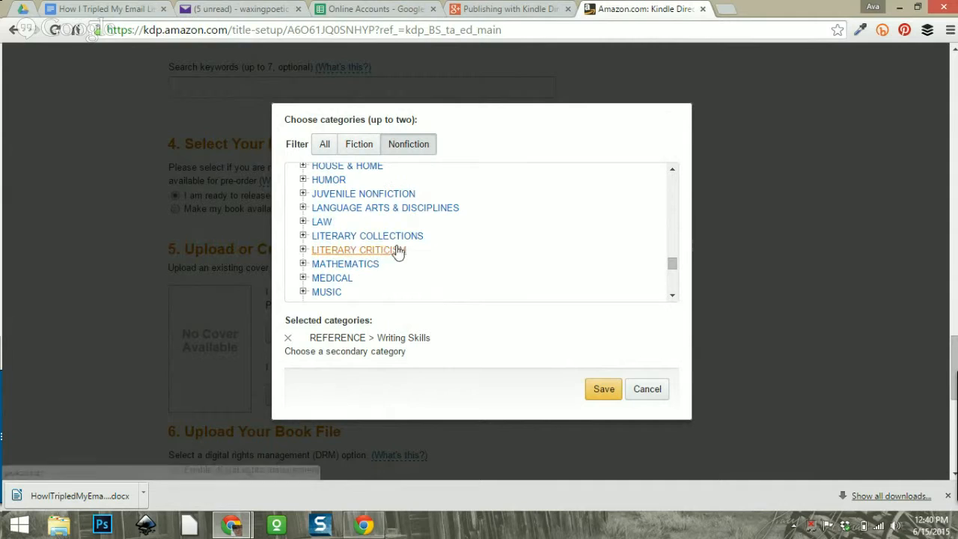
pyautogui.scroll(-2, 441, 269)
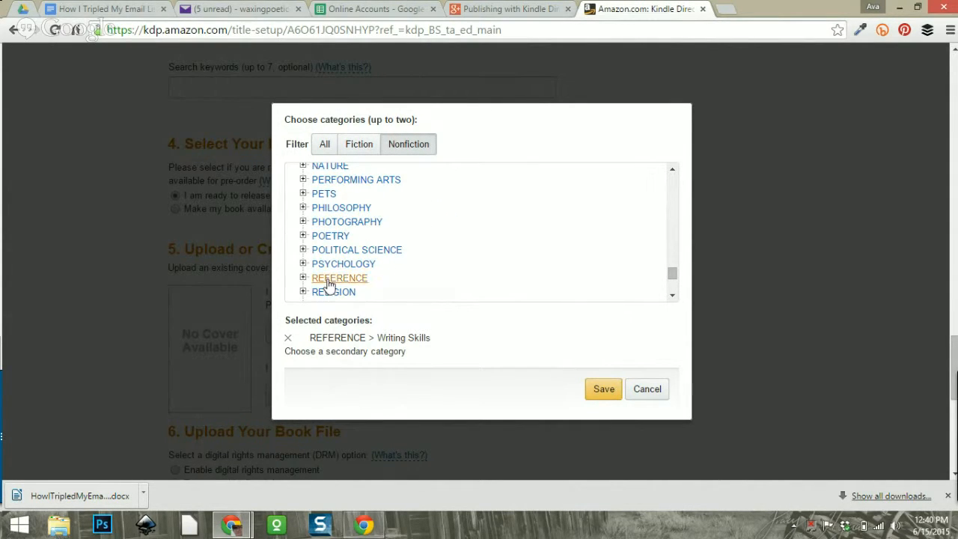
pyautogui.click(303, 278)
pyautogui.scroll(-3, 436, 250)
pyautogui.scroll(-3, 437, 252)
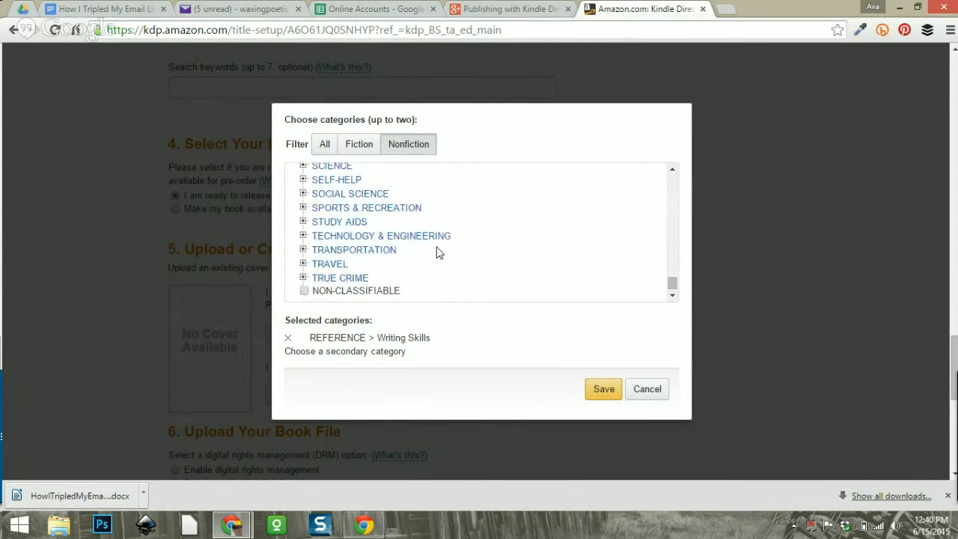
pyautogui.scroll(1, 439, 252)
pyautogui.scroll(-1, 439, 253)
# Open Amazon in a new tab and search for 'marketing your ebook today', browsing the results.
pyautogui.click(726, 9)
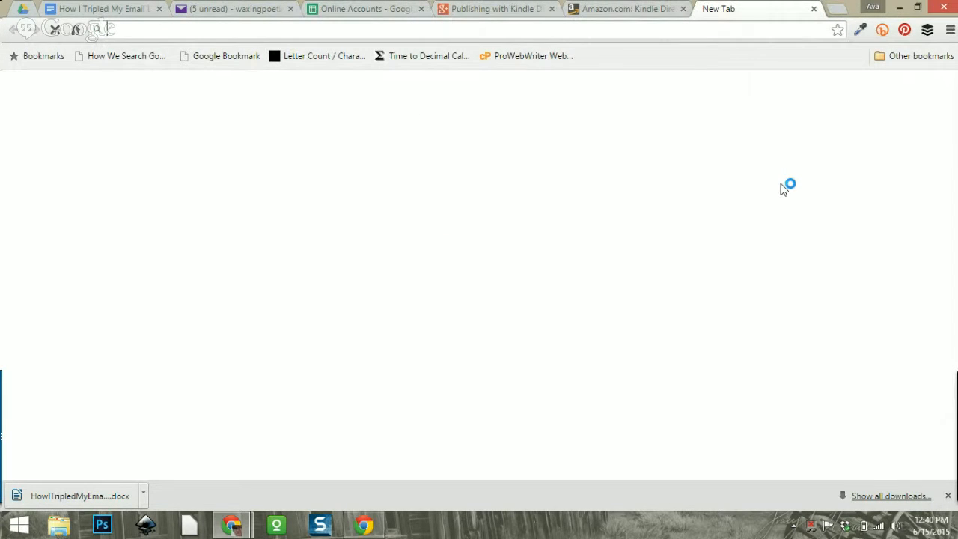
pyautogui.write('ama')
pyautogui.press('Return')
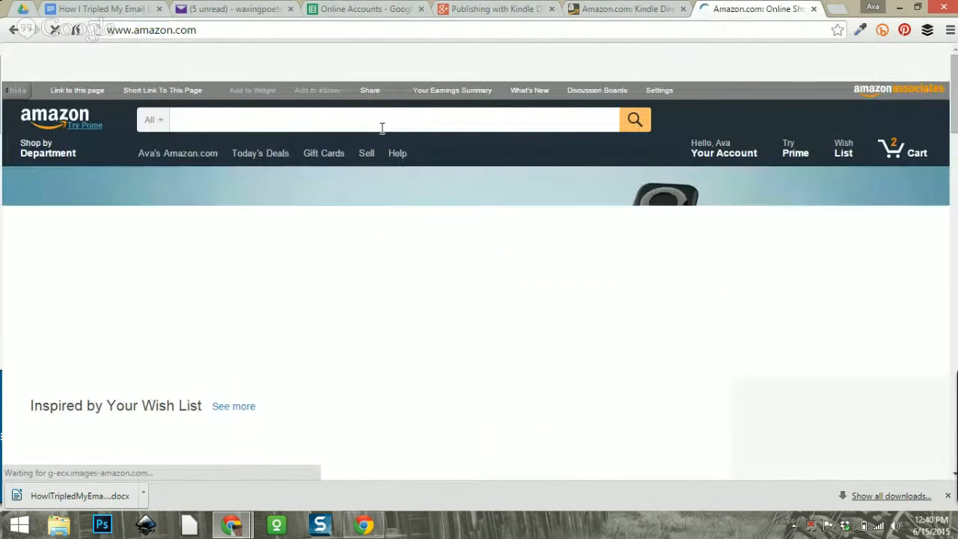
pyautogui.write('book')
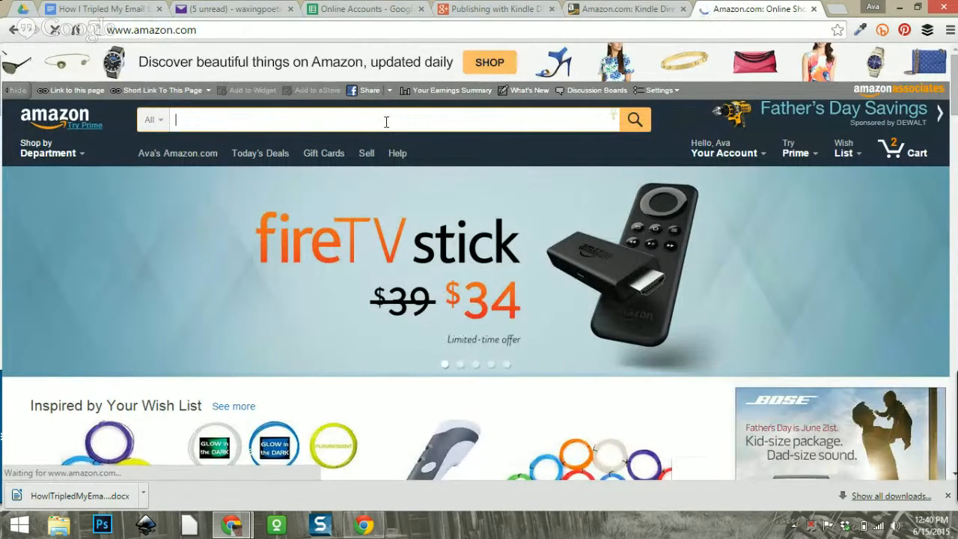
pyautogui.write('marketing your e')
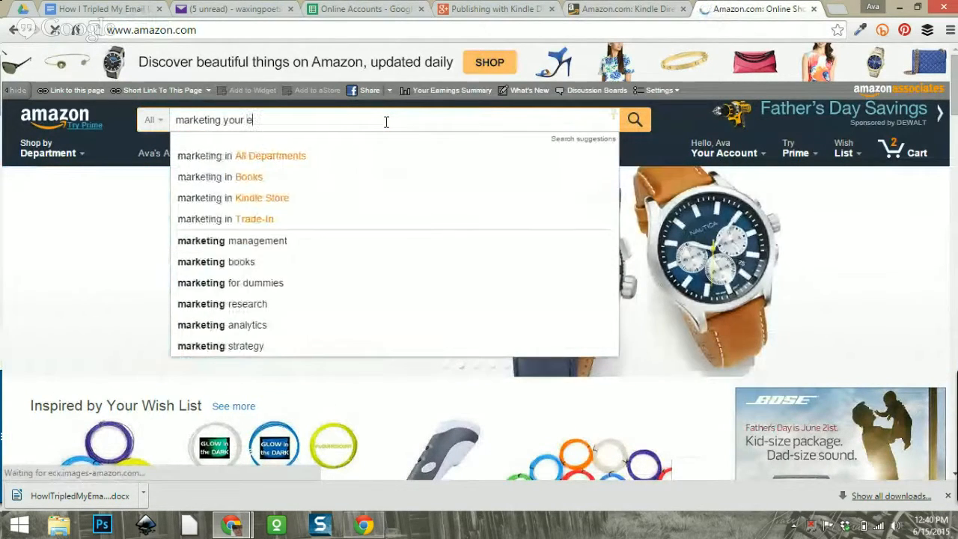
pyautogui.write('book today')
pyautogui.press('Return')
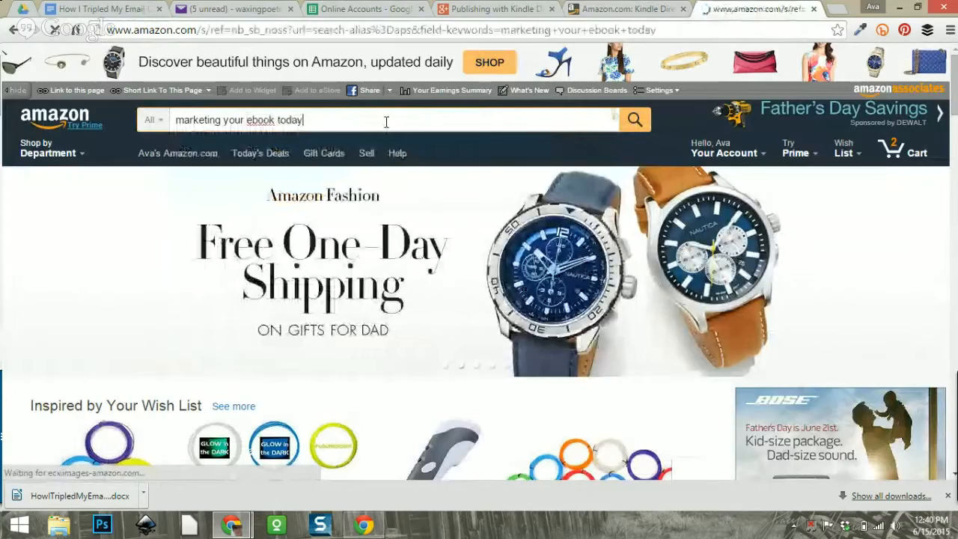
pyautogui.scroll(-2, 484, 284)
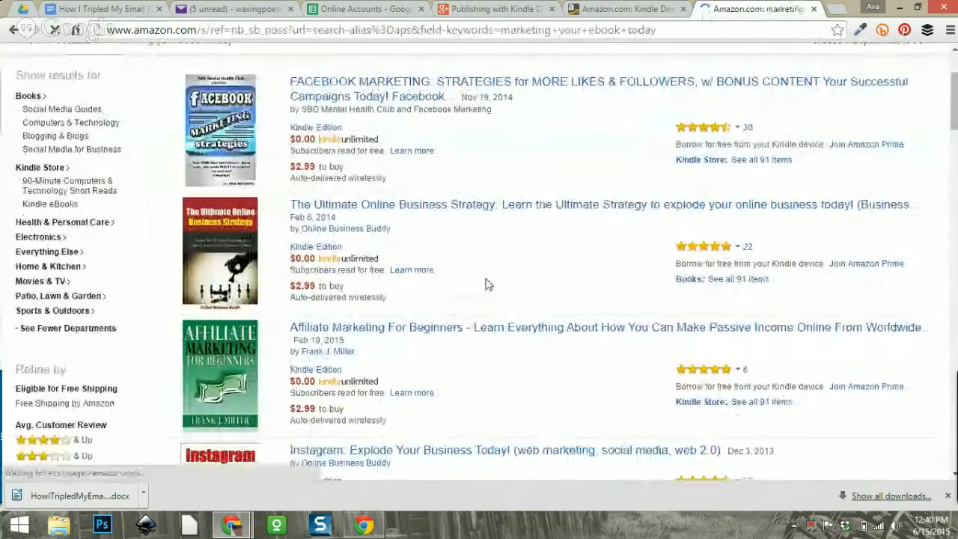
pyautogui.scroll(-10, 485, 284)
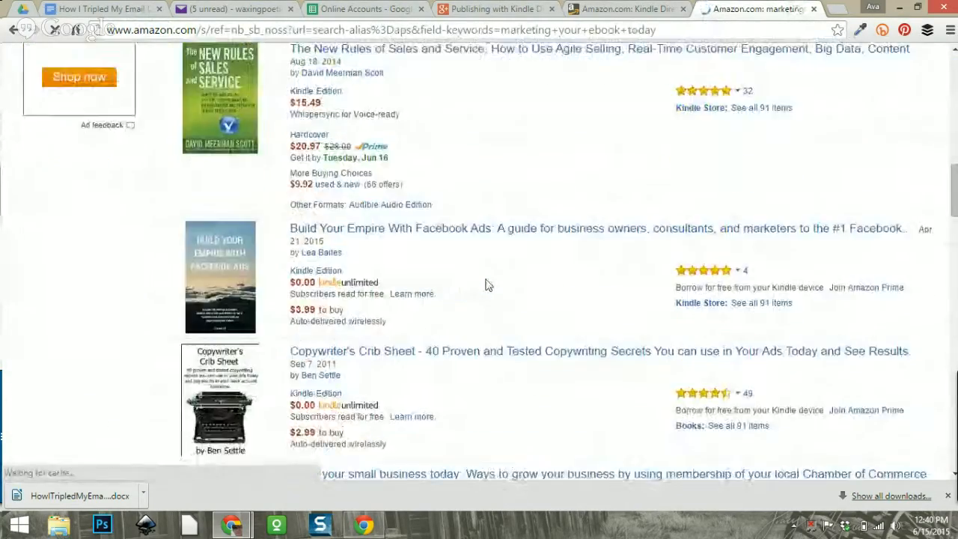
pyautogui.scroll(-12, 485, 284)
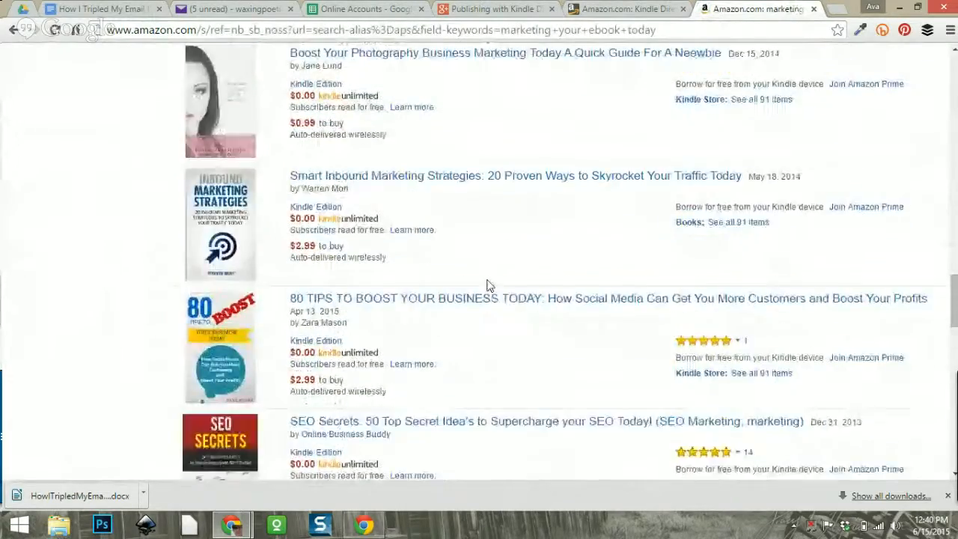
pyautogui.scroll(-5, 487, 284)
pyautogui.scroll(15, 487, 284)
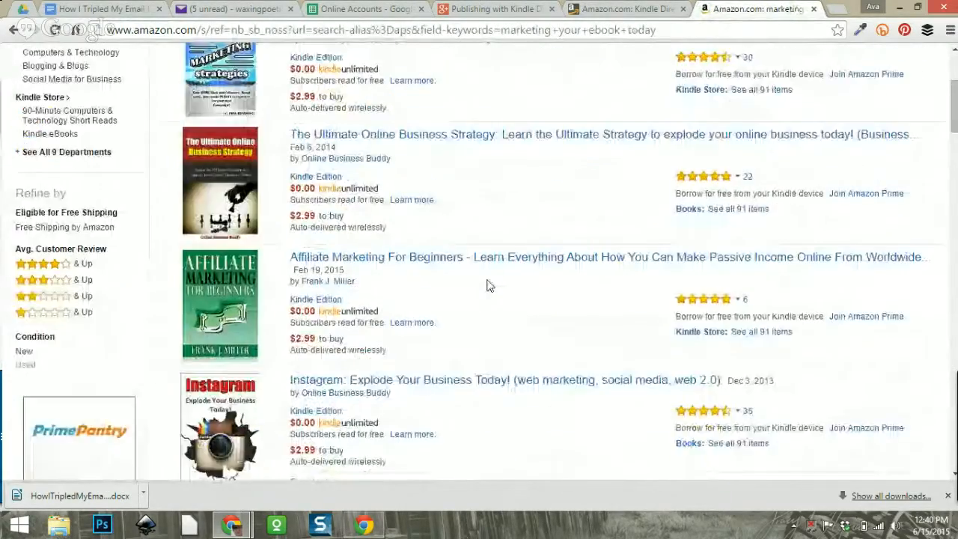
pyautogui.scroll(3, 487, 284)
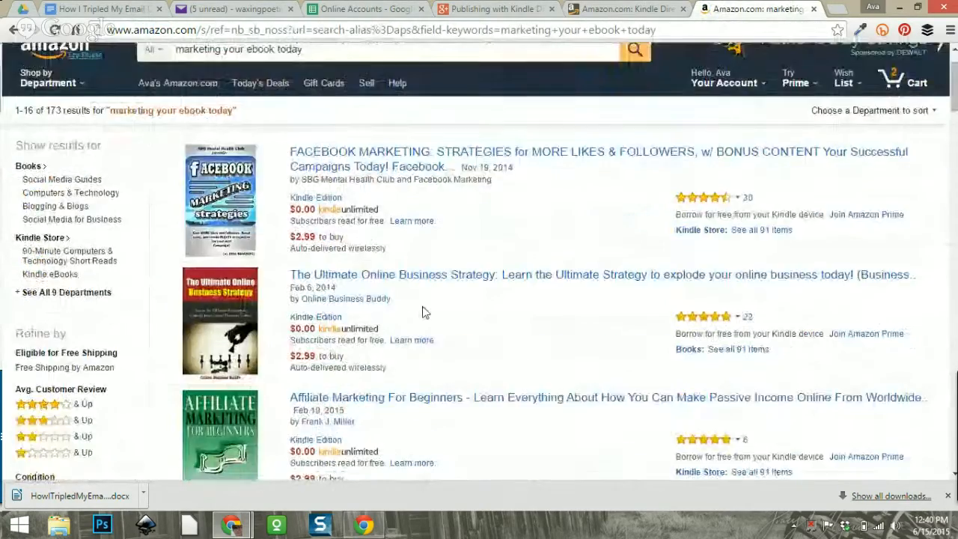
pyautogui.scroll(-10, 422, 307)
pyautogui.scroll(-10, 422, 312)
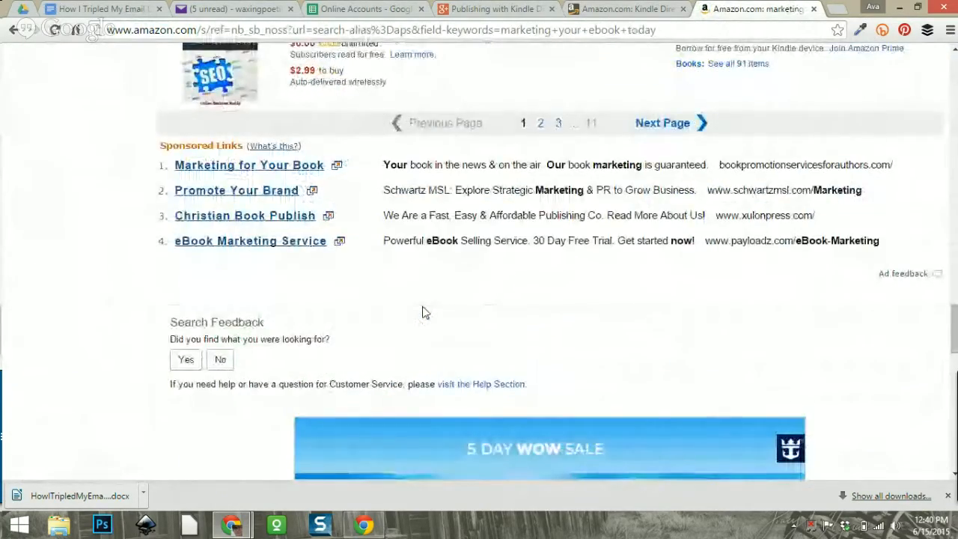
pyautogui.scroll(-3, 422, 312)
pyautogui.scroll(-8, 422, 311)
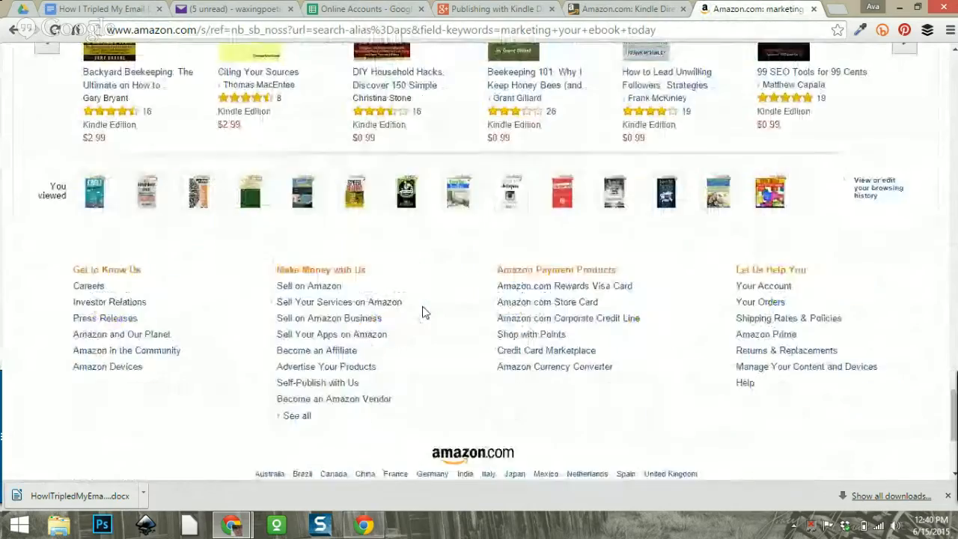
pyautogui.scroll(15, 421, 312)
pyautogui.scroll(5, 422, 312)
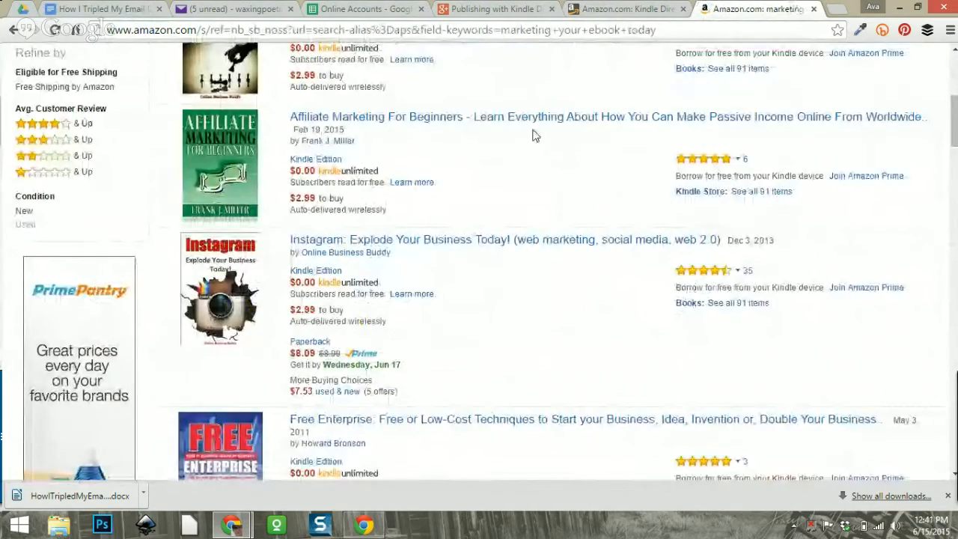
pyautogui.scroll(5, 534, 134)
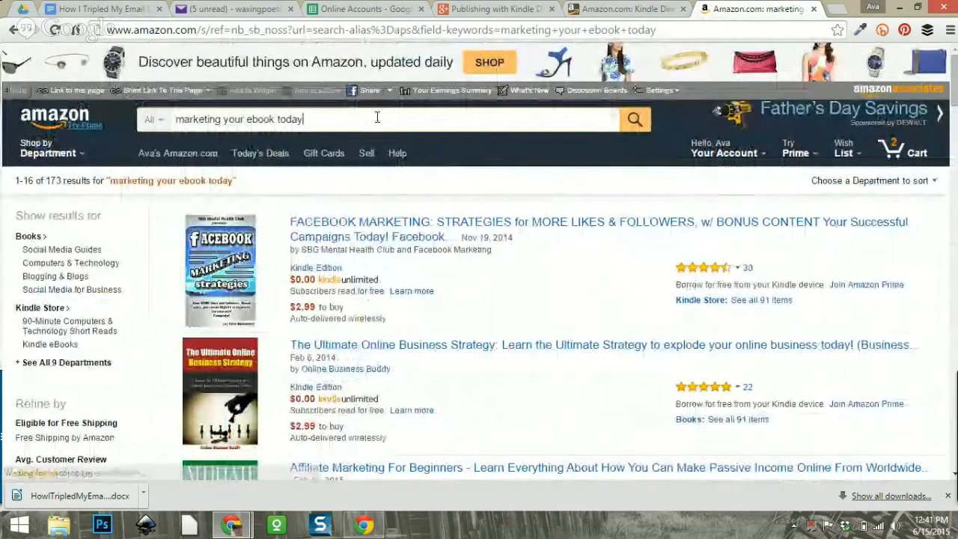
# Search Amazon for the author's name and scroll to Market Your Ebook Today (Publisher's Shorts 2).
pyautogui.moveTo(377, 117); pyautogui.dragTo(160, 120)
pyautogui.write('carolin')
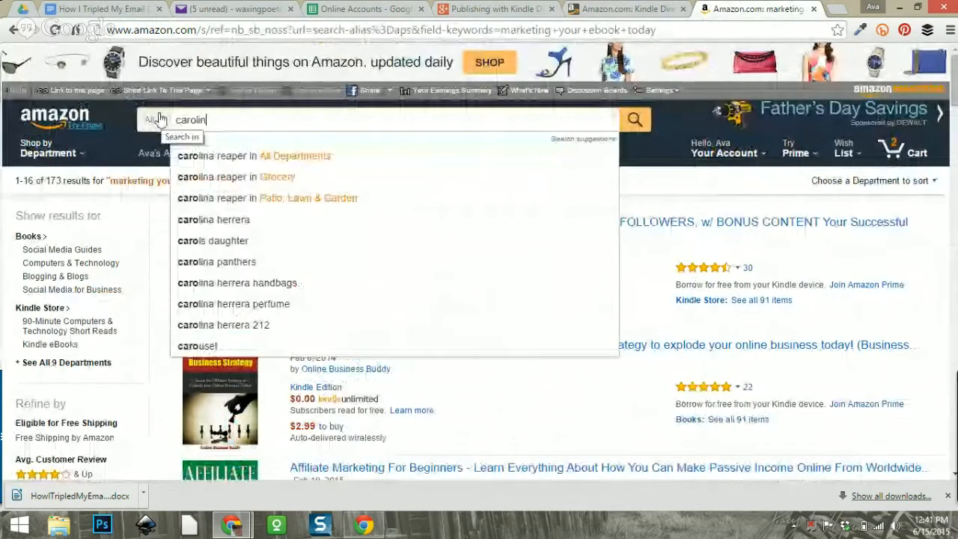
pyautogui.write('e winston')
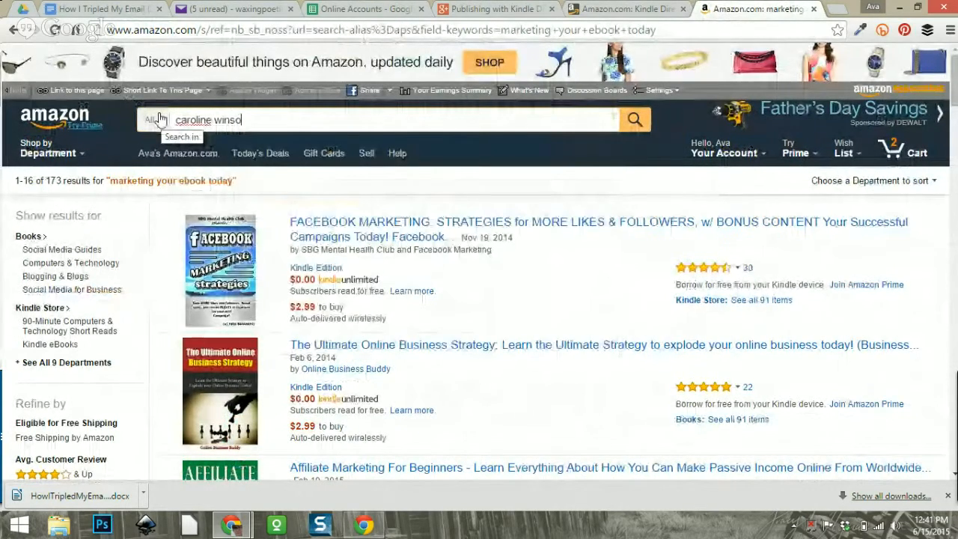
pyautogui.press('Return')
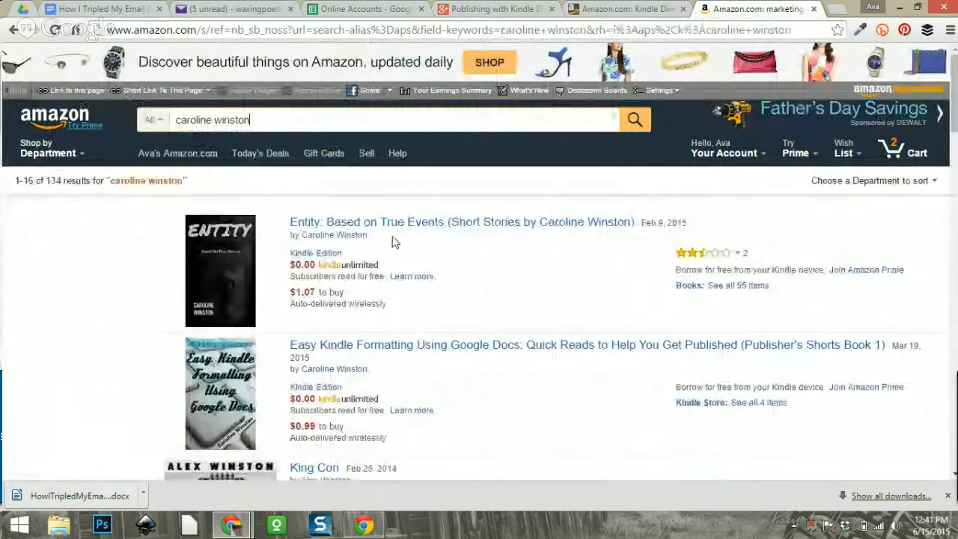
pyautogui.scroll(-5, 451, 277)
pyautogui.scroll(-15, 497, 287)
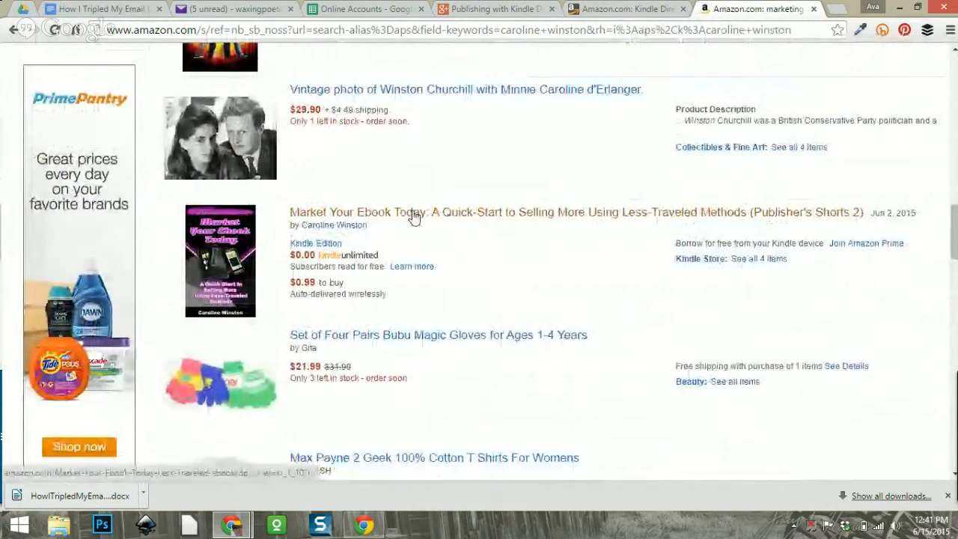
# Open the Market Your Ebook Today listing and scroll to its similar-item categories, e.g. Business & Money > Marketing & Sales > Marketing.
pyautogui.click(414, 215)
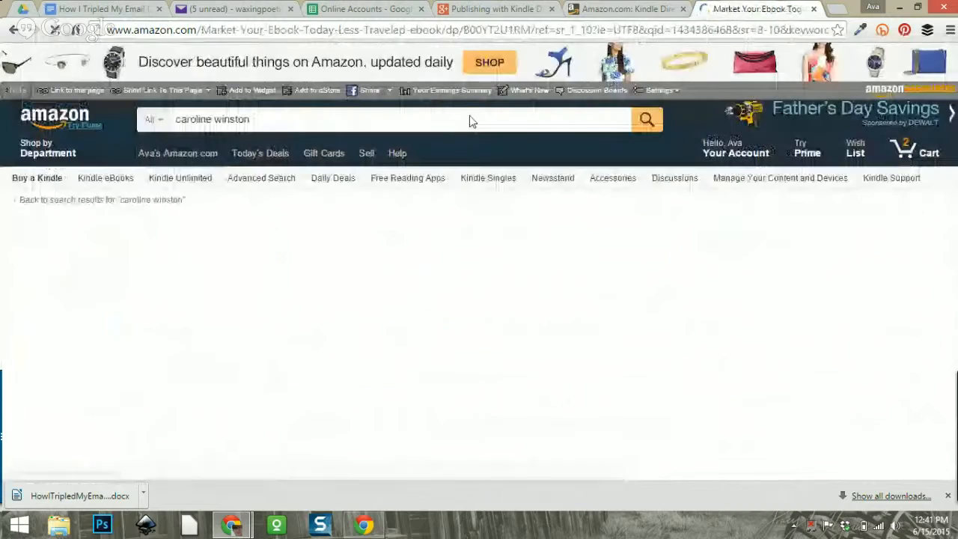
pyautogui.scroll(-3, 479, 187)
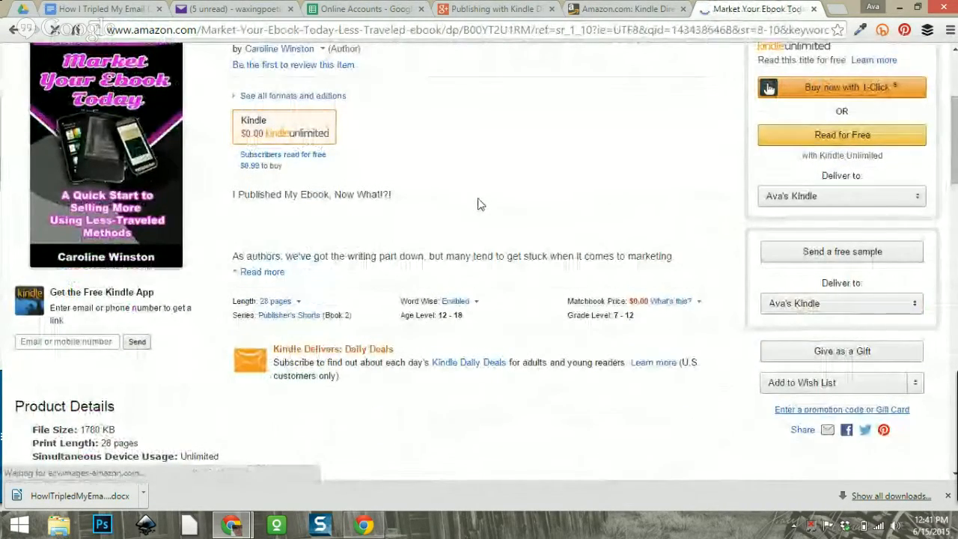
pyautogui.scroll(-5, 479, 200)
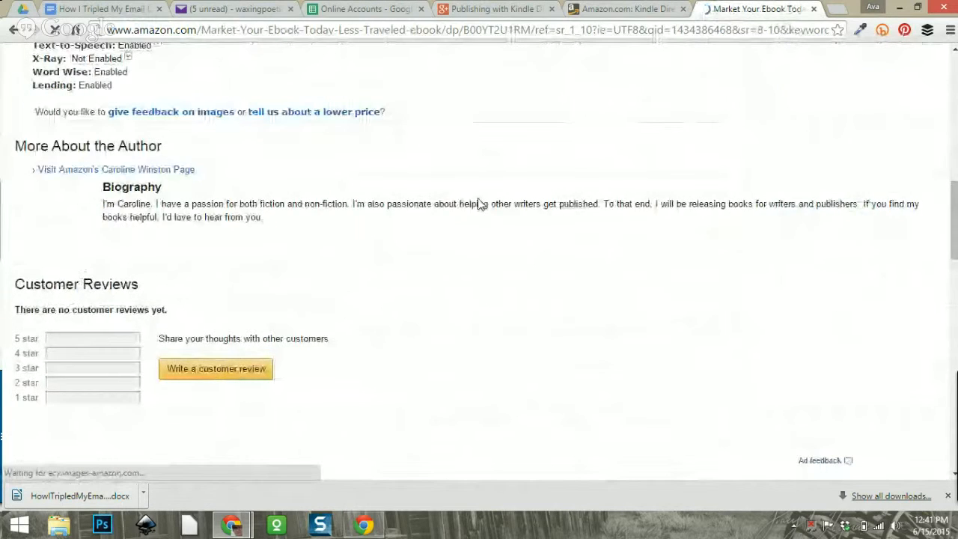
pyautogui.scroll(-2, 480, 203)
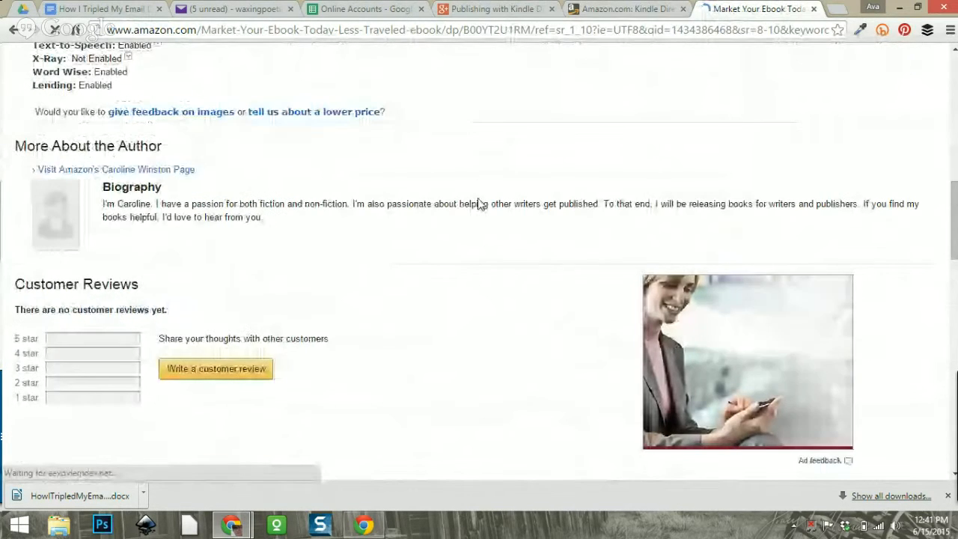
pyautogui.scroll(-6, 478, 203)
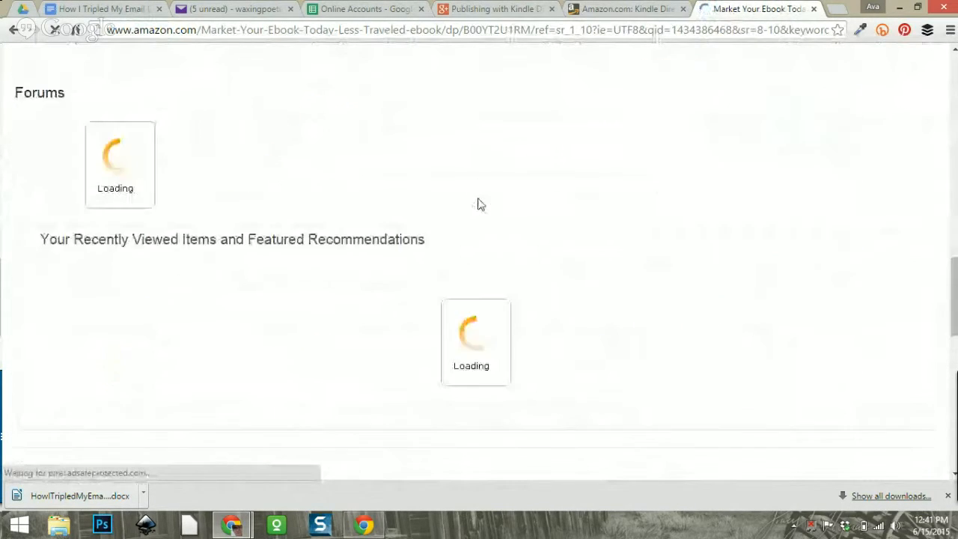
pyautogui.scroll(-4, 480, 203)
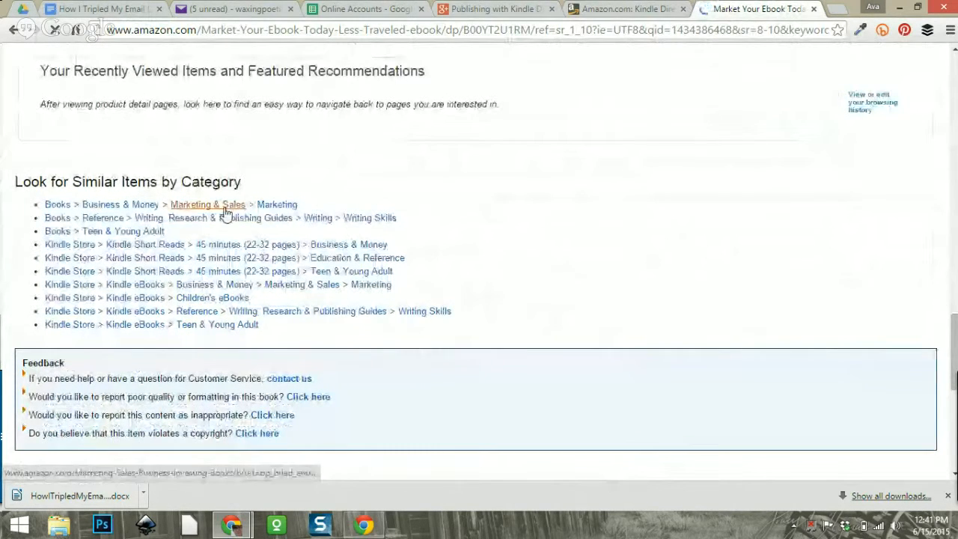
pyautogui.scroll(-1, 453, 171)
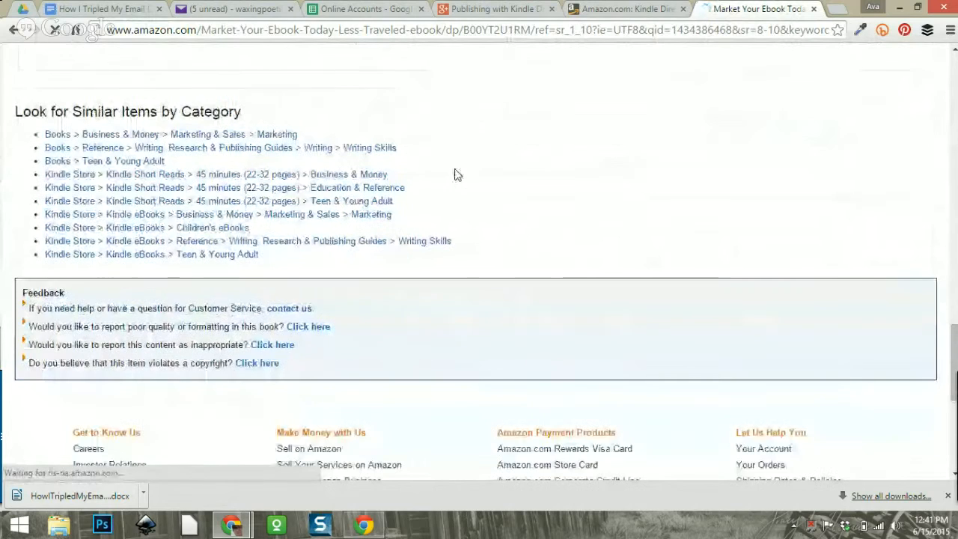
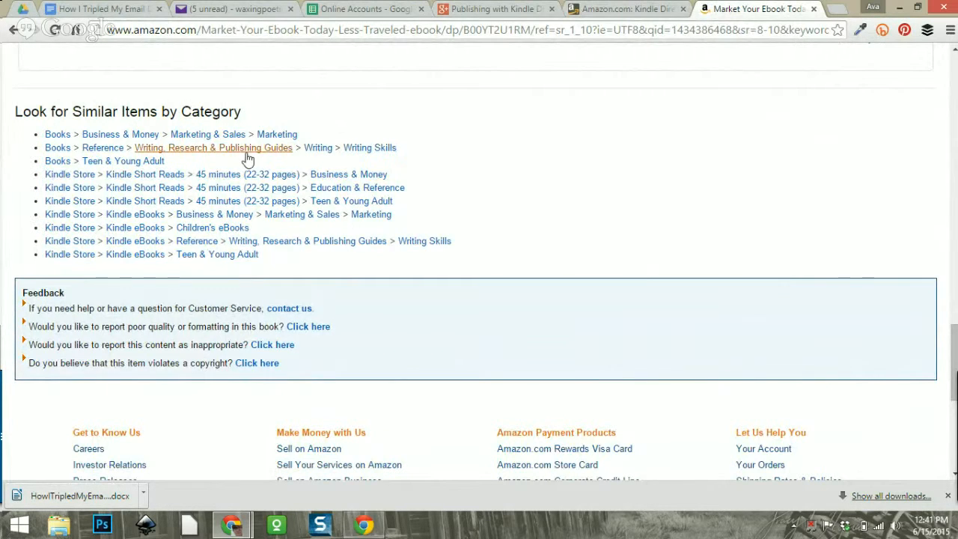
# Back on the KDP tab, expand BUSINESS & ECONOMICS in the category chooser and scroll its subcategories.
pyautogui.click(591, 9)
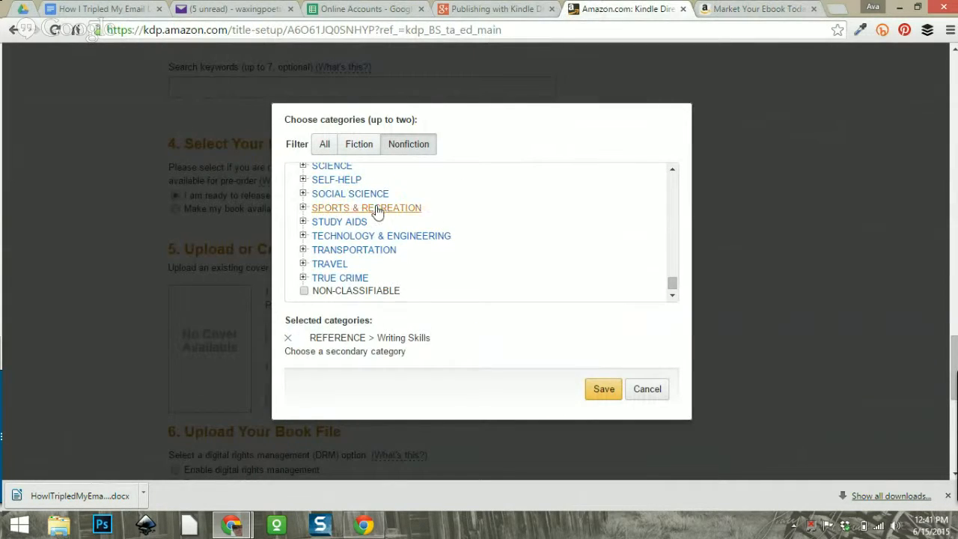
pyautogui.scroll(-2, 415, 256)
pyautogui.scroll(8, 418, 256)
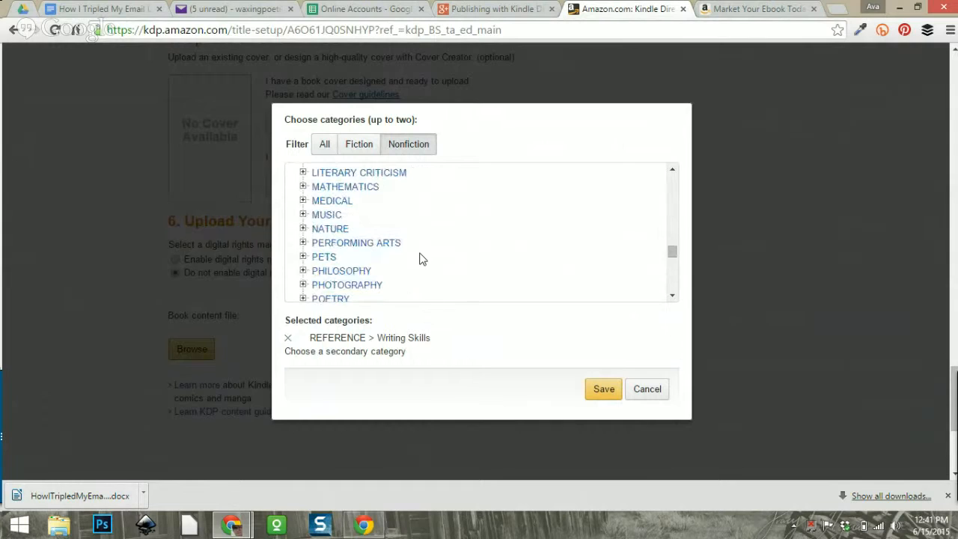
pyautogui.scroll(10, 419, 258)
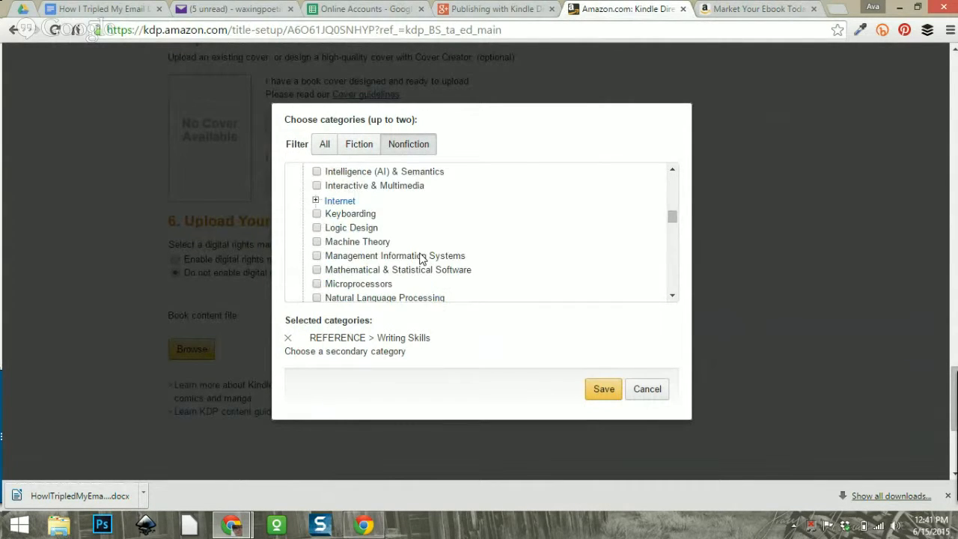
pyautogui.scroll(3, 423, 259)
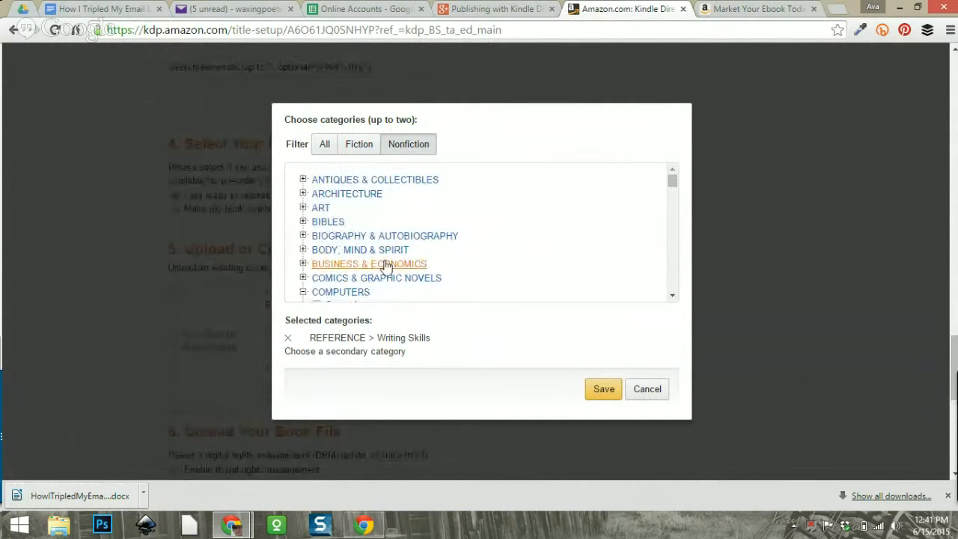
pyautogui.click(318, 264)
pyautogui.scroll(-3, 470, 187)
pyautogui.scroll(-1, 470, 190)
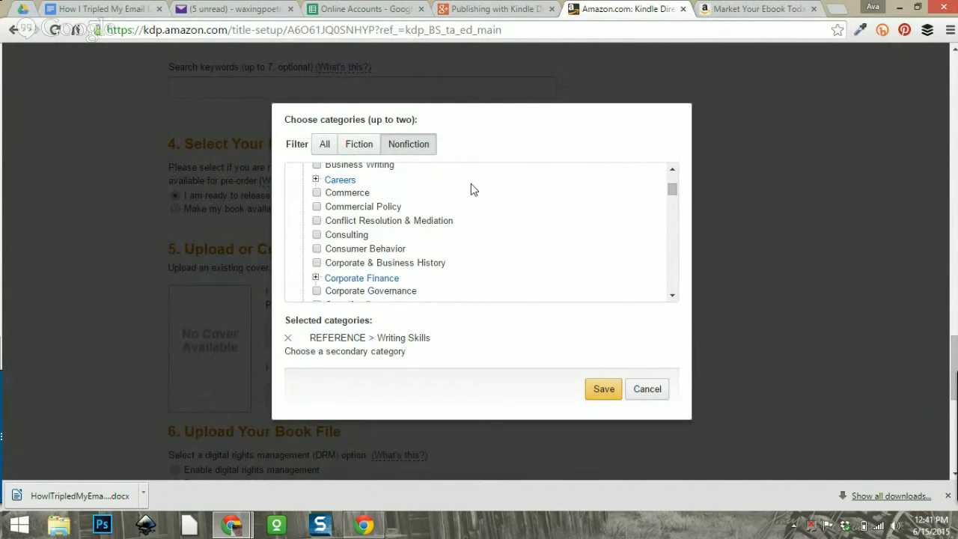
# Compare the similar ebook's categories, then browse further down the Business & Economics subcategories.
pyautogui.click(741, 8)
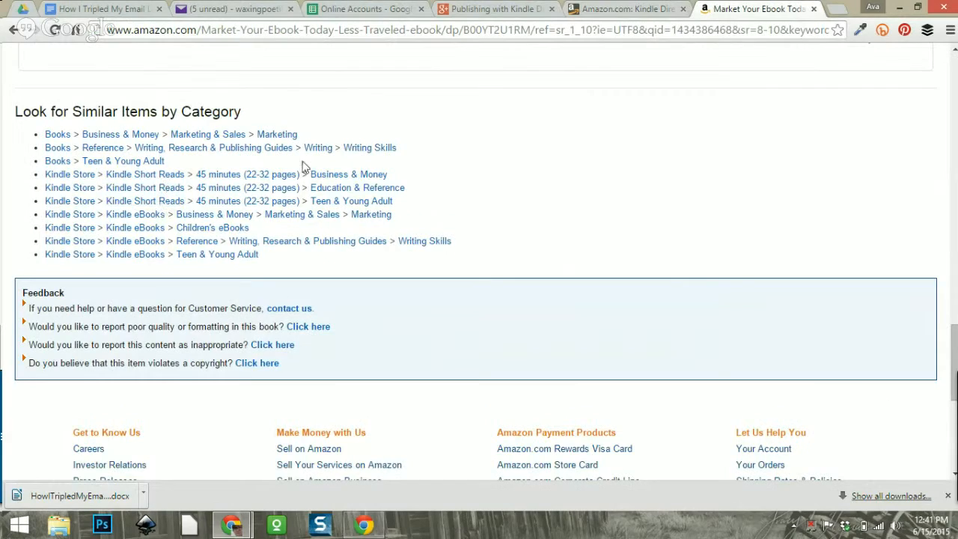
pyautogui.click(621, 8)
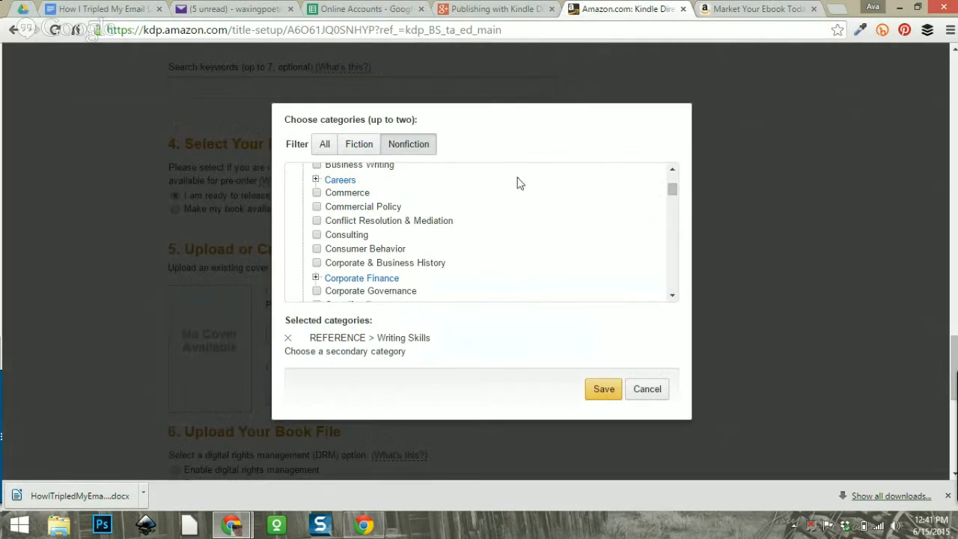
pyautogui.scroll(-6, 398, 250)
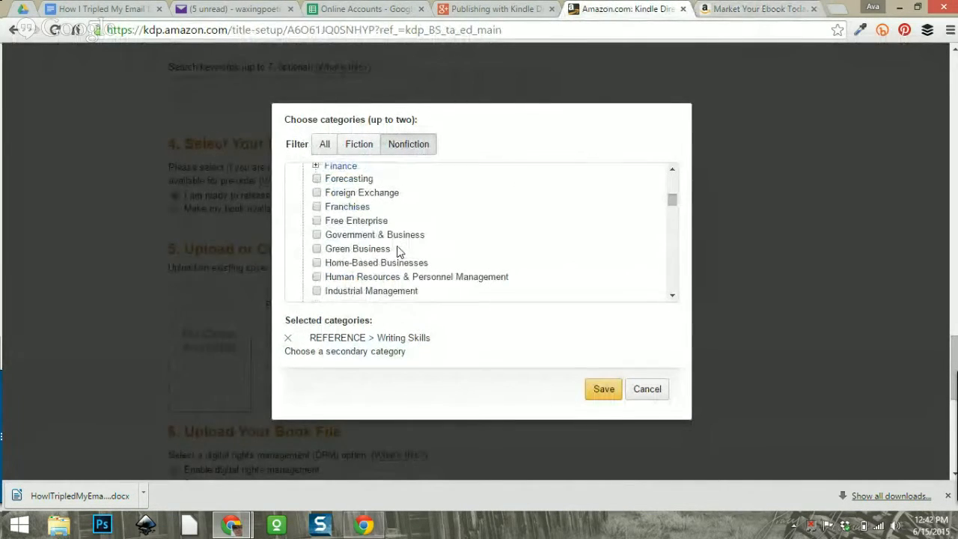
pyautogui.scroll(-3, 397, 251)
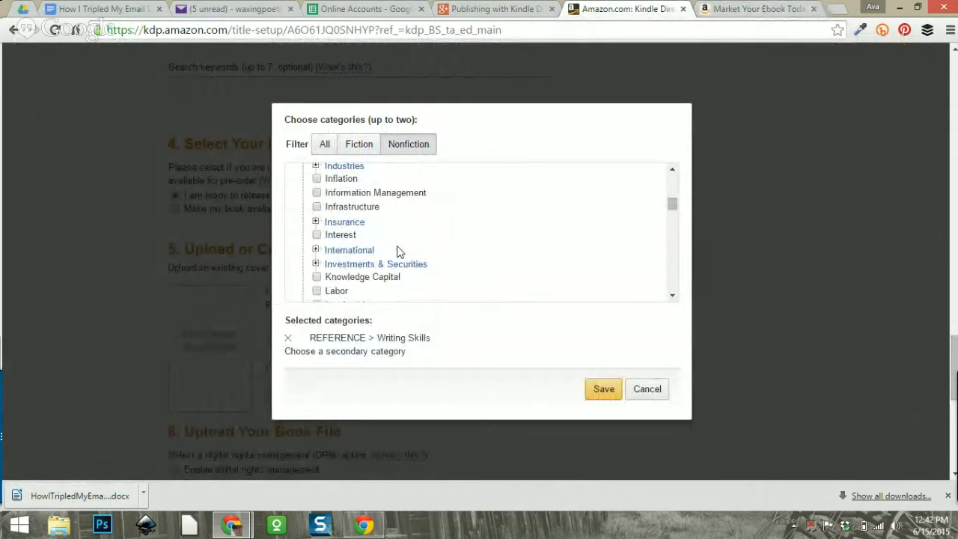
pyautogui.scroll(-2, 397, 250)
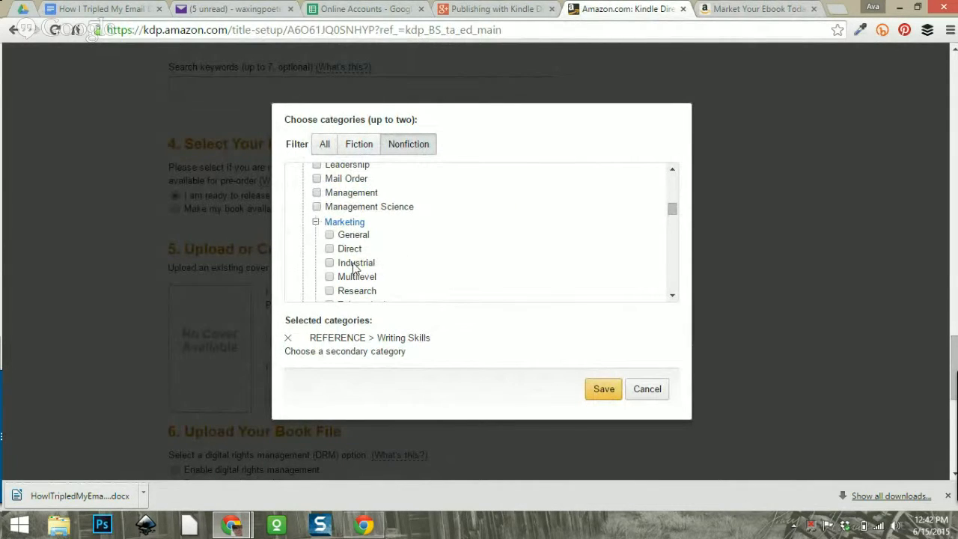
pyautogui.scroll(-2, 412, 241)
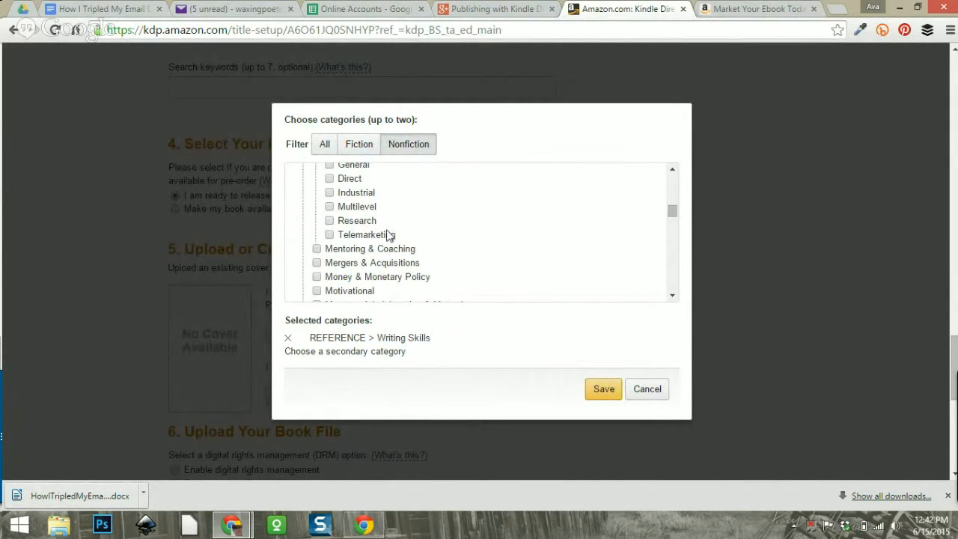
pyautogui.scroll(2, 427, 229)
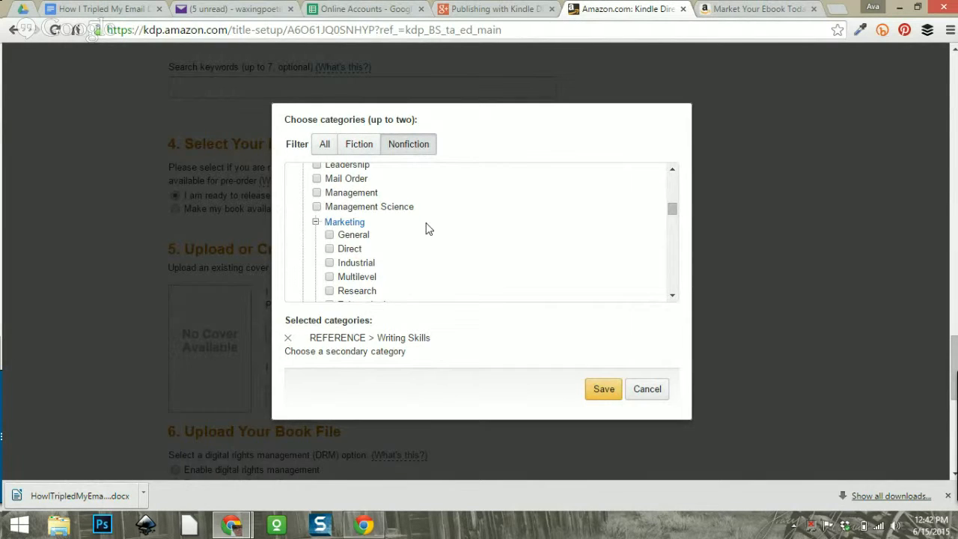
pyautogui.scroll(-2, 427, 228)
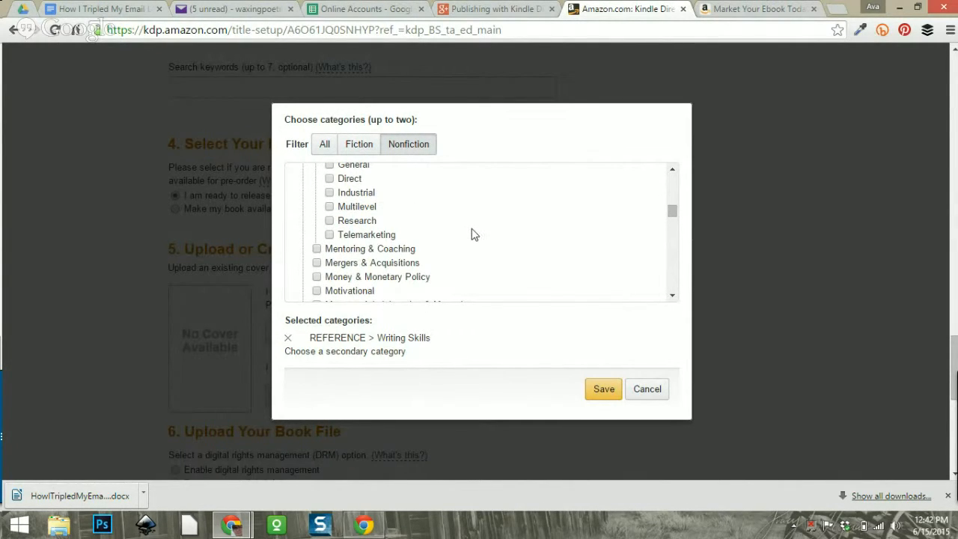
pyautogui.scroll(-2, 473, 234)
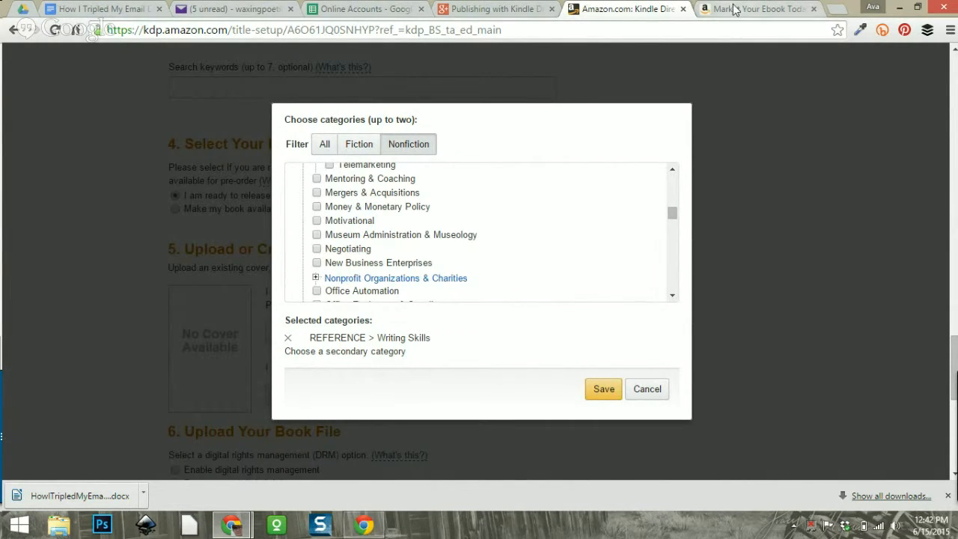
# Recheck the similar ebook's categories and scroll through the rest of the Business & Economics list.
pyautogui.click(757, 9)
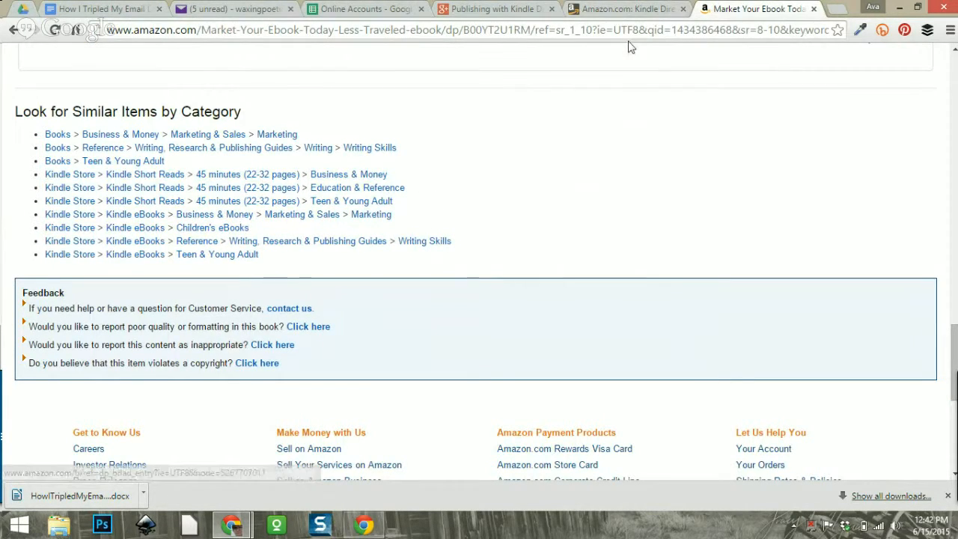
pyautogui.click(625, 9)
pyautogui.scroll(-1, 504, 250)
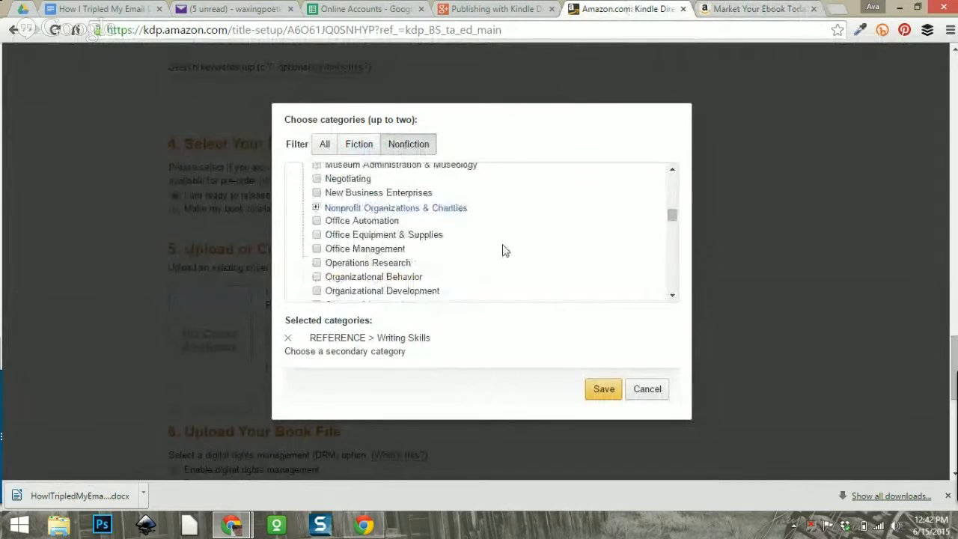
pyautogui.scroll(-2, 503, 251)
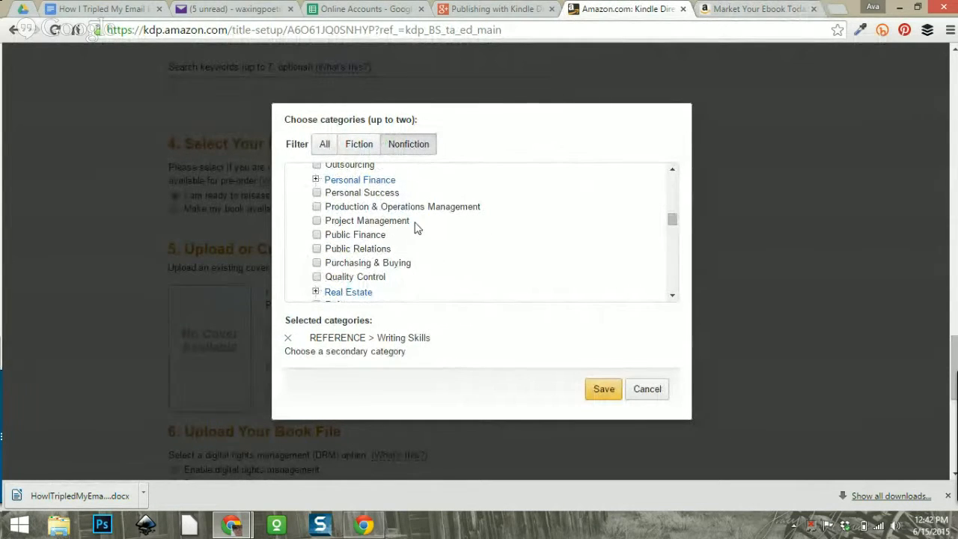
pyautogui.scroll(-1, 446, 256)
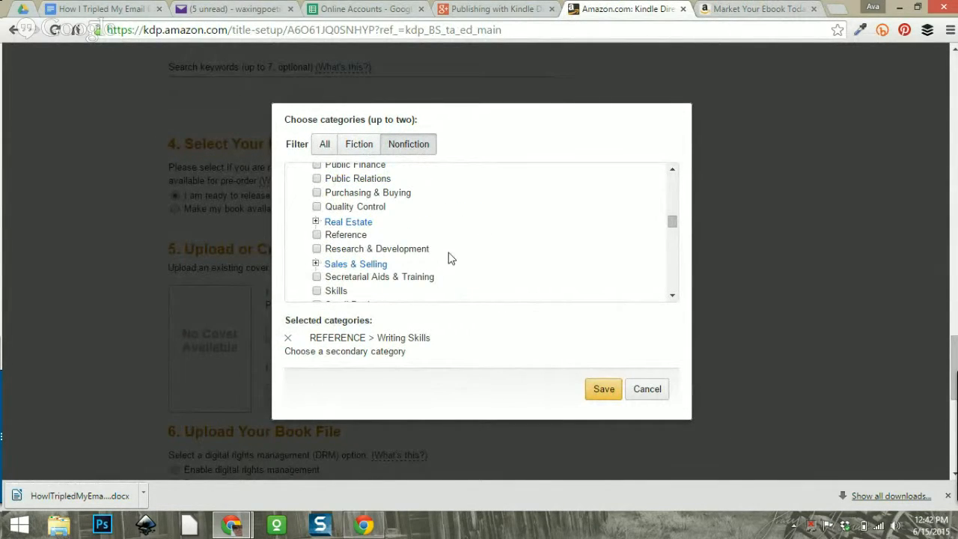
pyautogui.scroll(-1, 453, 217)
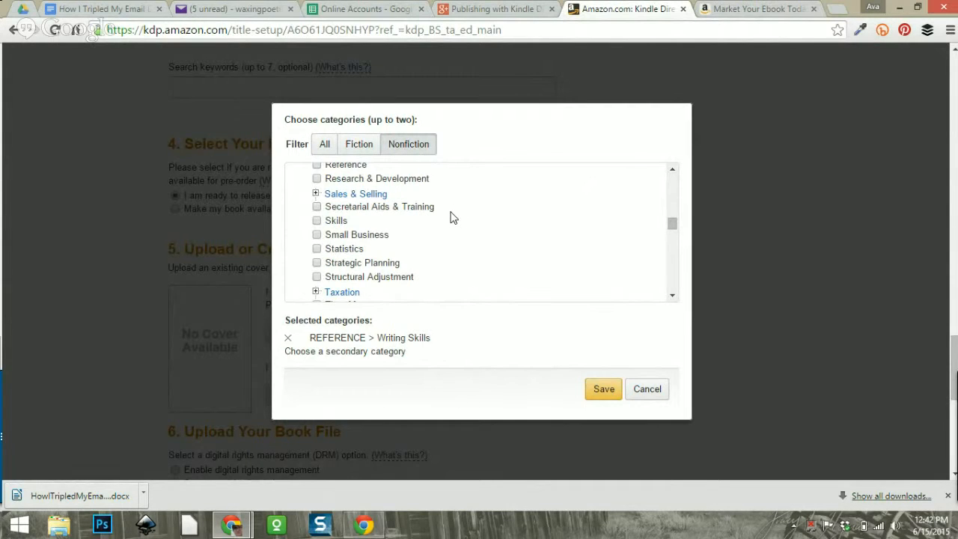
pyautogui.scroll(-1, 452, 217)
pyautogui.scroll(-2, 453, 217)
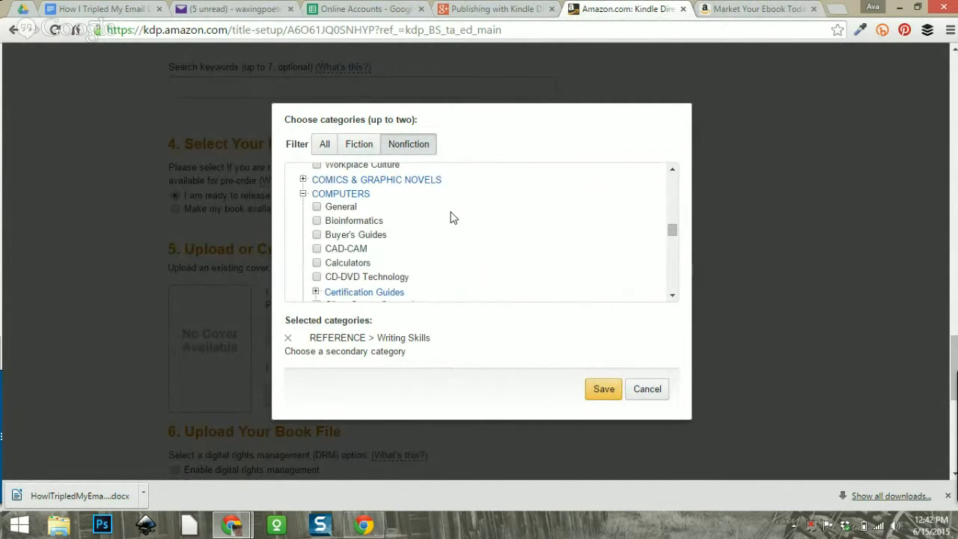
pyautogui.scroll(-2, 453, 217)
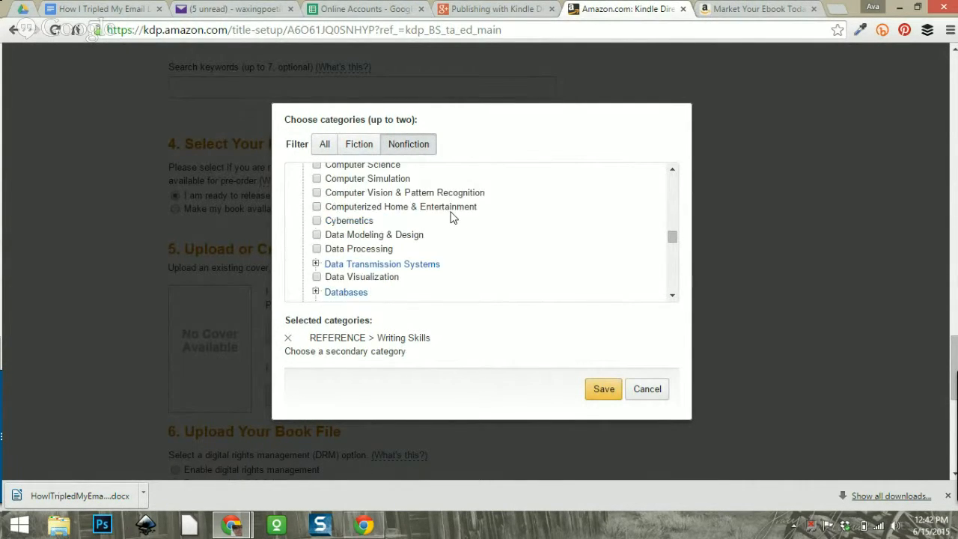
pyautogui.scroll(-5, 452, 216)
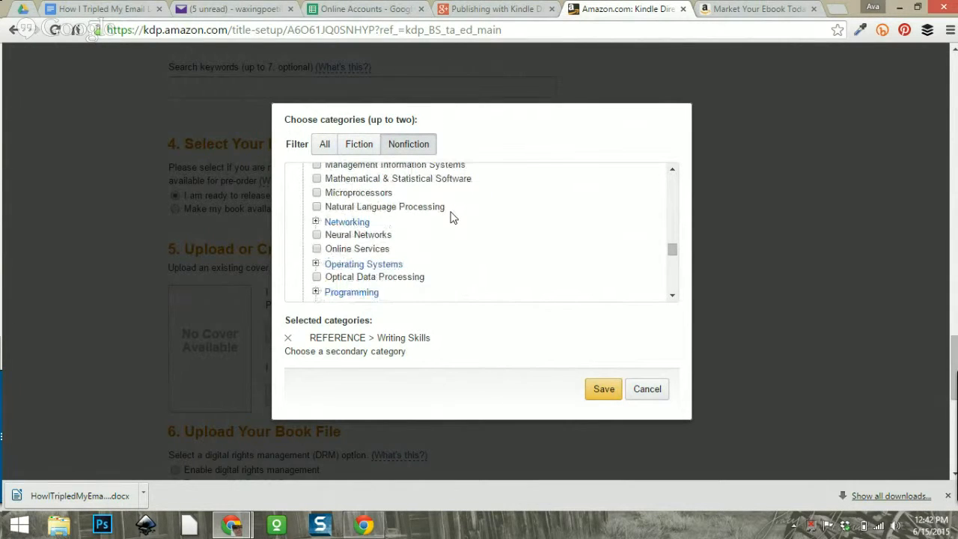
pyautogui.scroll(10, 449, 216)
pyautogui.scroll(10, 543, 253)
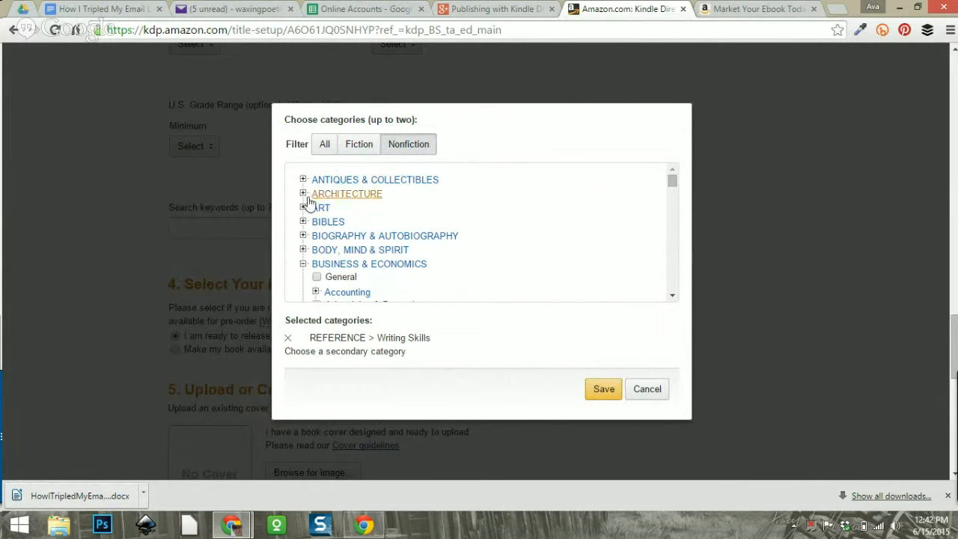
# Collapse the expanded BUSINESS & ECONOMICS and COMPUTERS category lists.
pyautogui.click(303, 264)
pyautogui.scroll(-3, 426, 243)
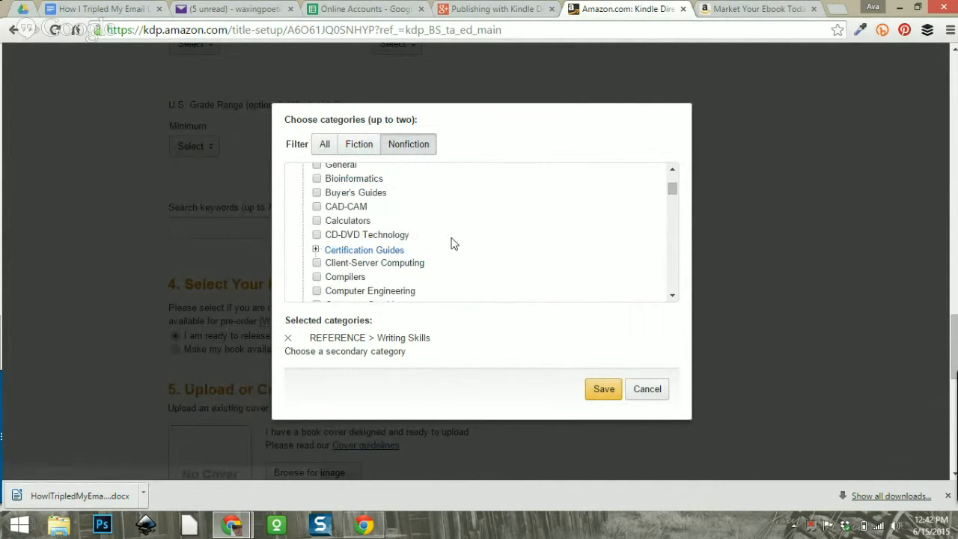
pyautogui.scroll(1, 415, 242)
pyautogui.scroll(3, 341, 258)
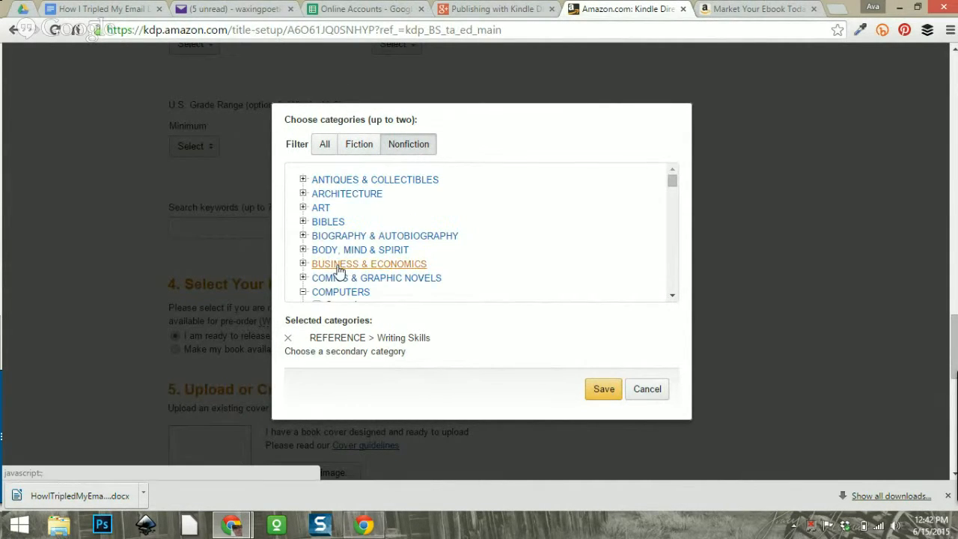
pyautogui.scroll(-1, 355, 261)
pyautogui.click(302, 222)
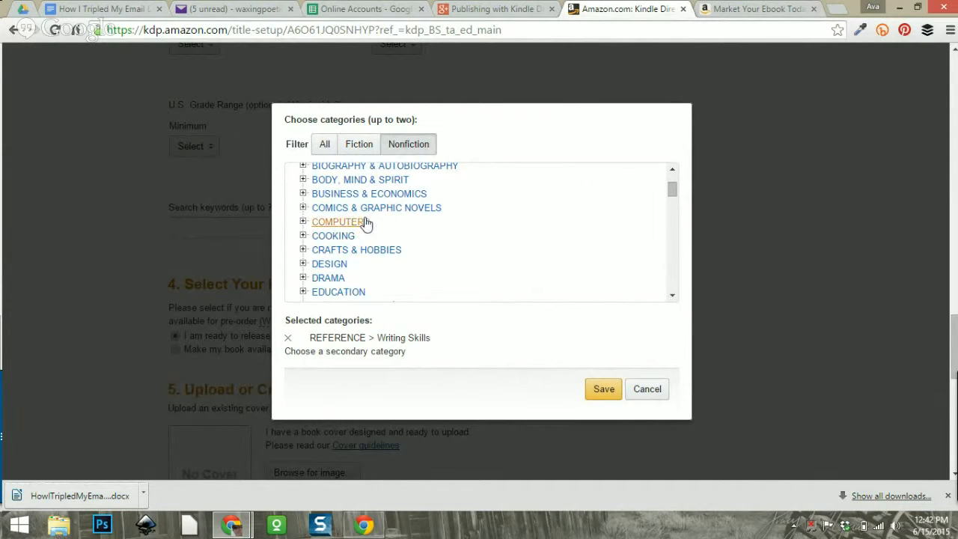
pyautogui.scroll(-2, 453, 211)
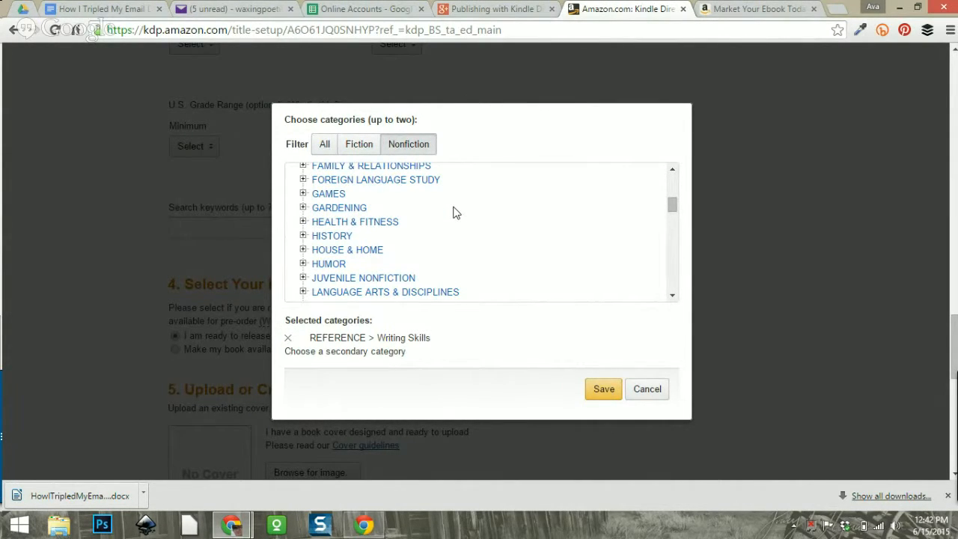
pyautogui.scroll(-1, 454, 217)
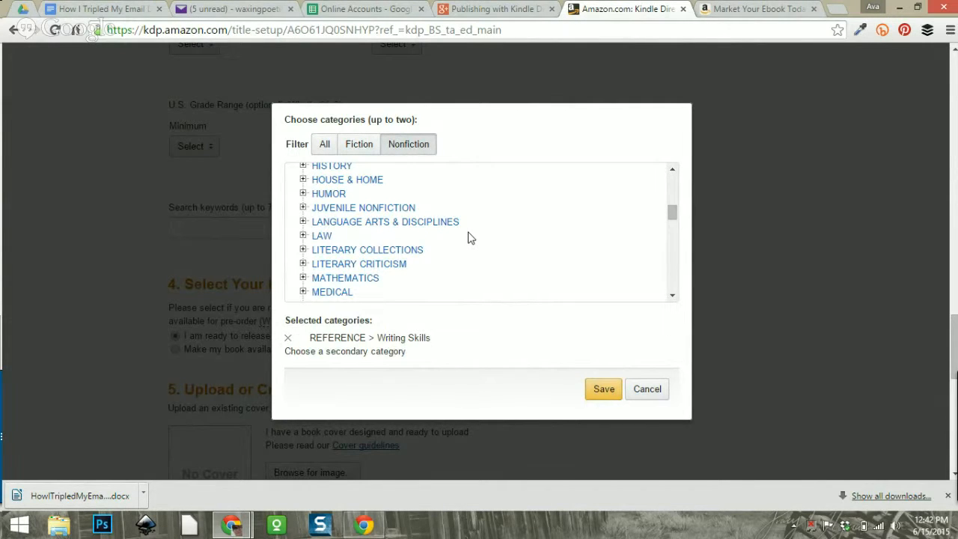
pyautogui.scroll(-2, 413, 220)
pyautogui.scroll(-2, 415, 226)
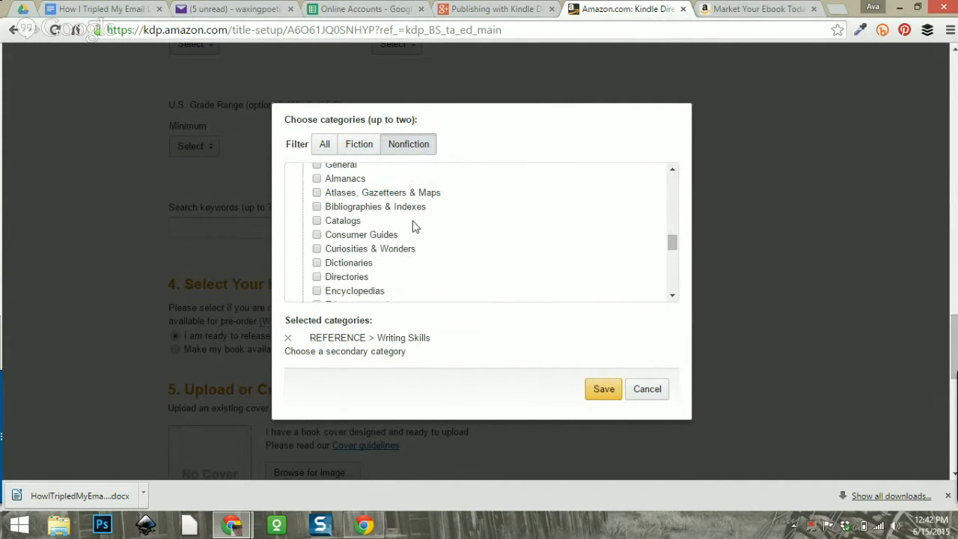
pyautogui.scroll(2, 412, 227)
pyautogui.scroll(-1, 381, 283)
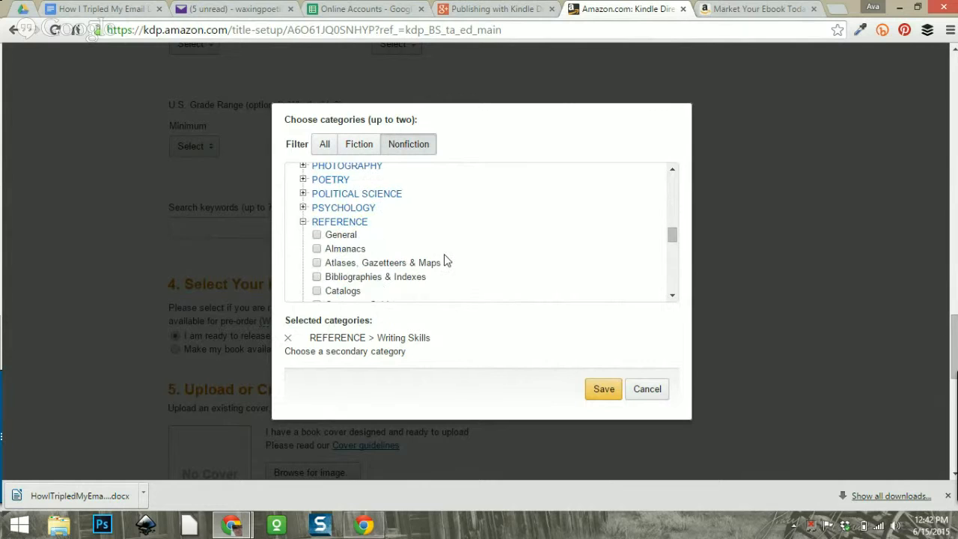
pyautogui.scroll(-5, 444, 261)
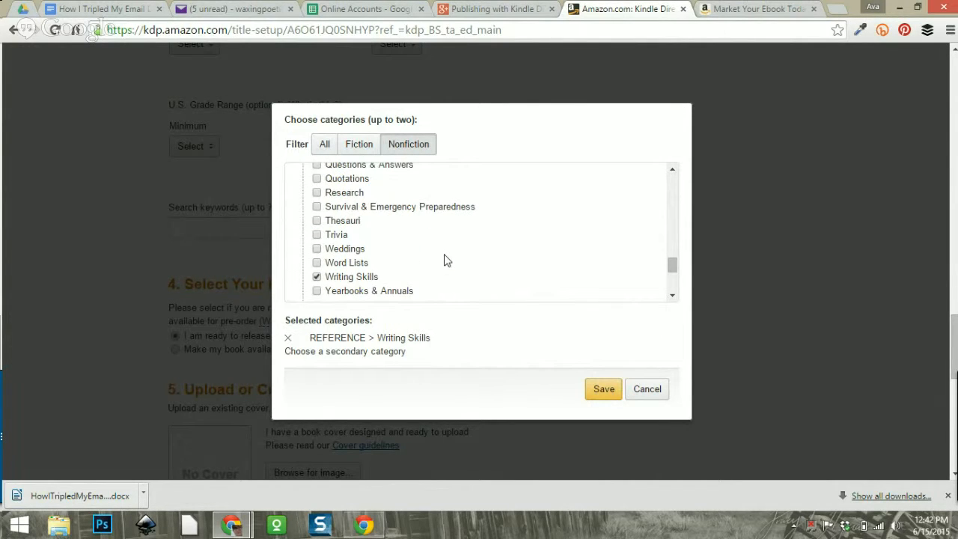
pyautogui.scroll(-1, 444, 260)
pyautogui.scroll(5, 444, 261)
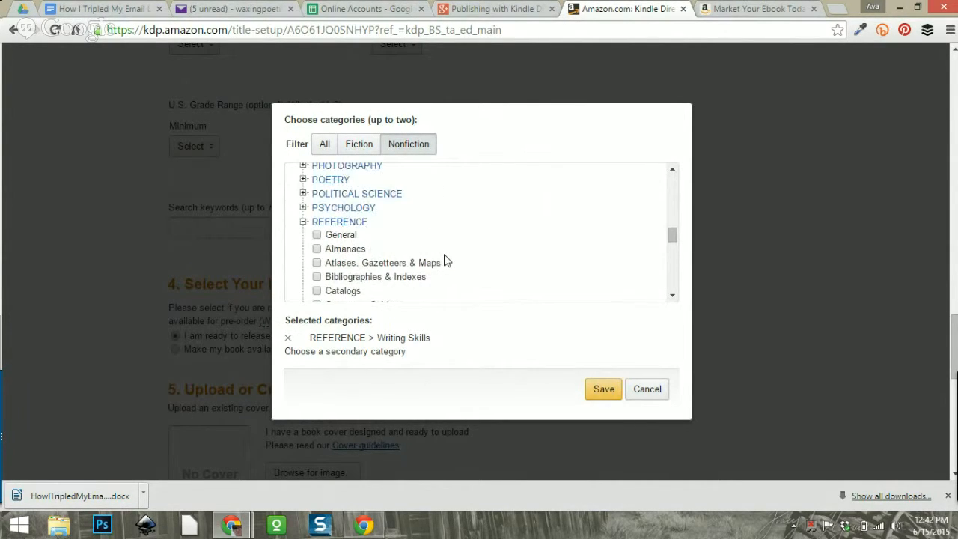
# Collapse REFERENCE, expand BUSINESS & ECONOMICS, tick Marketing > General and save both categories.
pyautogui.click(303, 221)
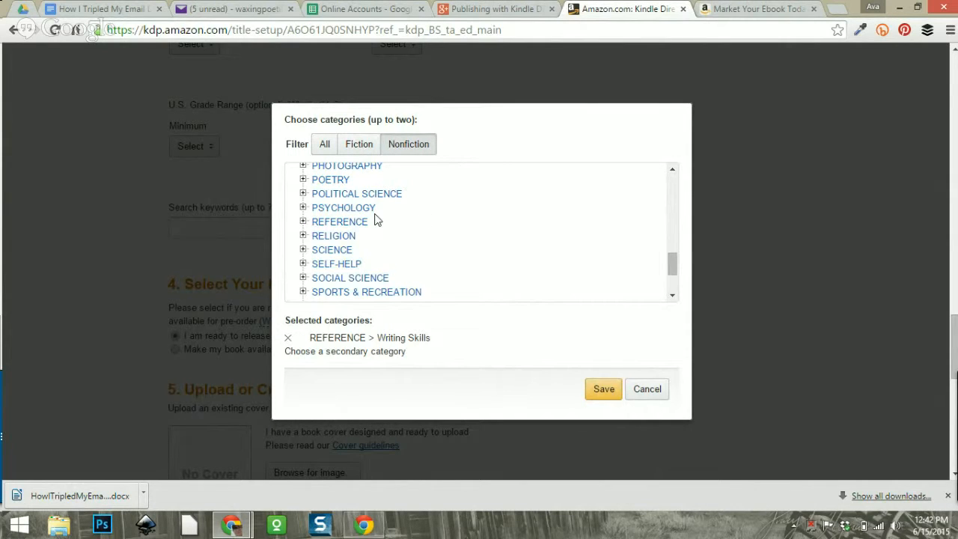
pyautogui.scroll(-1, 423, 217)
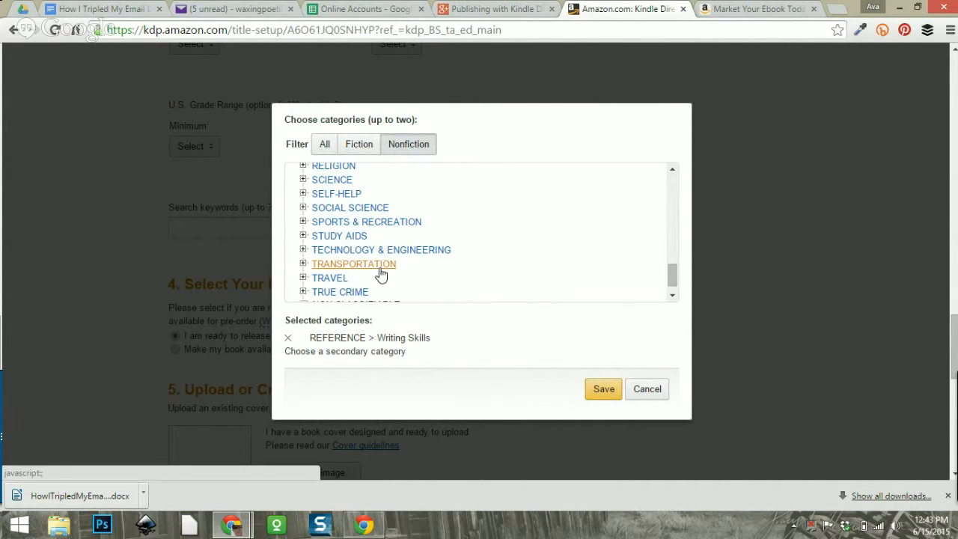
pyautogui.scroll(-1, 436, 267)
pyautogui.scroll(4, 437, 267)
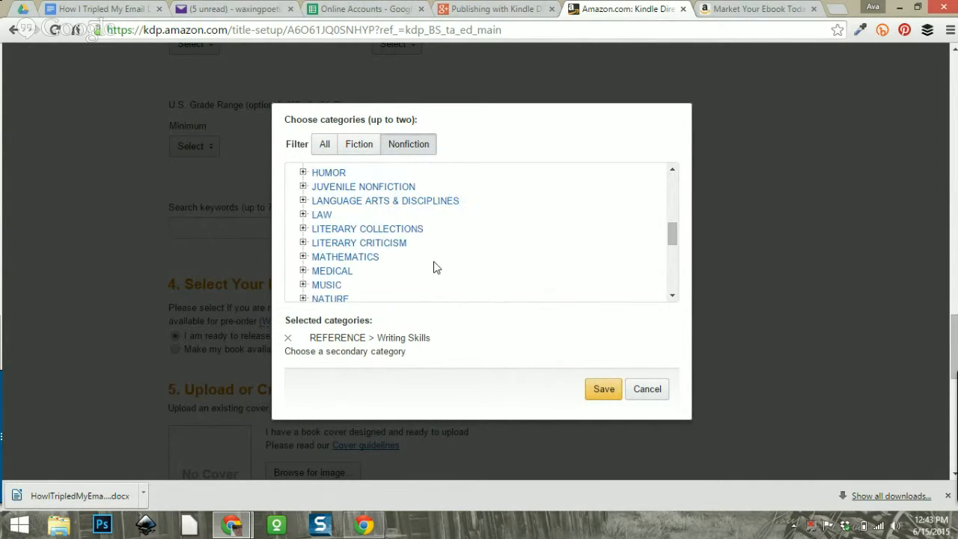
pyautogui.scroll(5, 436, 267)
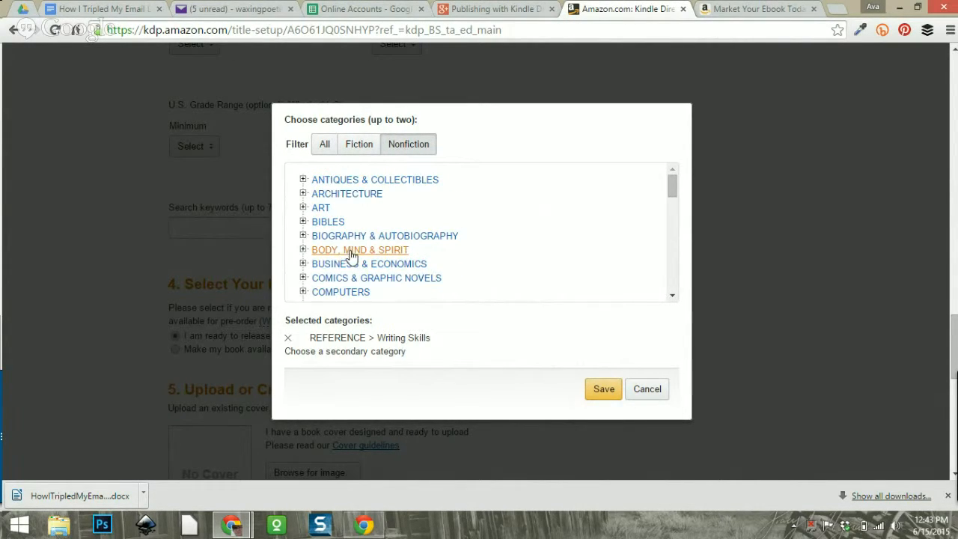
pyautogui.click(303, 264)
pyautogui.scroll(-4, 426, 245)
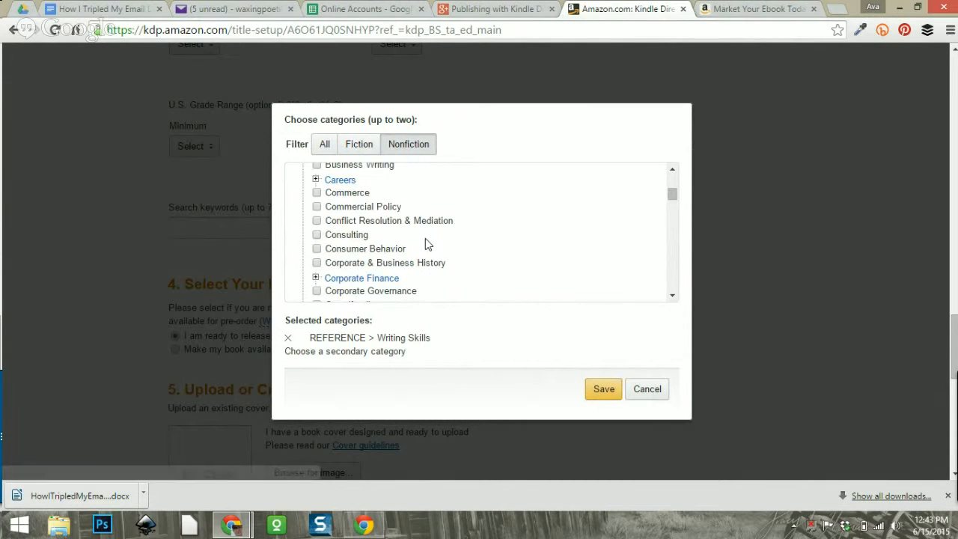
pyautogui.scroll(-4, 426, 244)
pyautogui.scroll(-3, 425, 240)
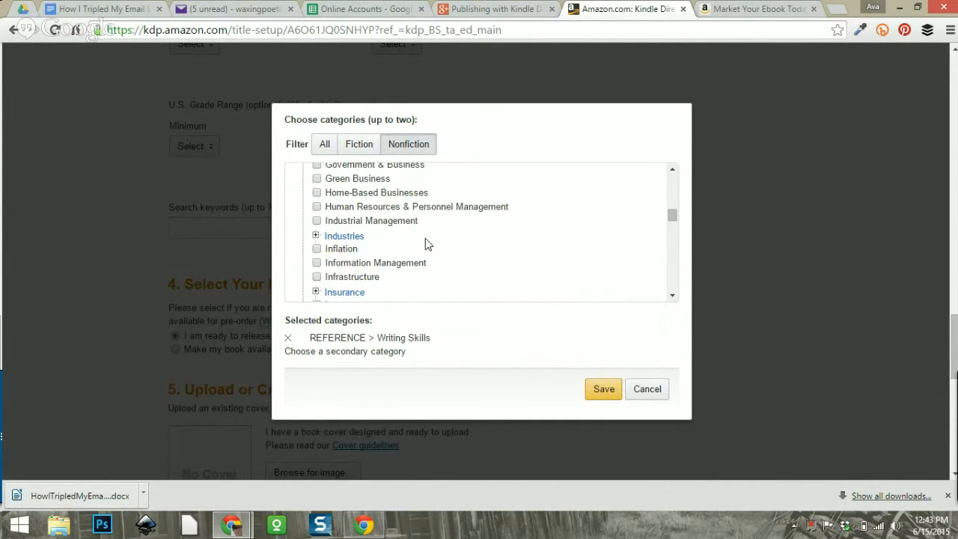
pyautogui.scroll(-3, 424, 239)
pyautogui.scroll(-1, 425, 244)
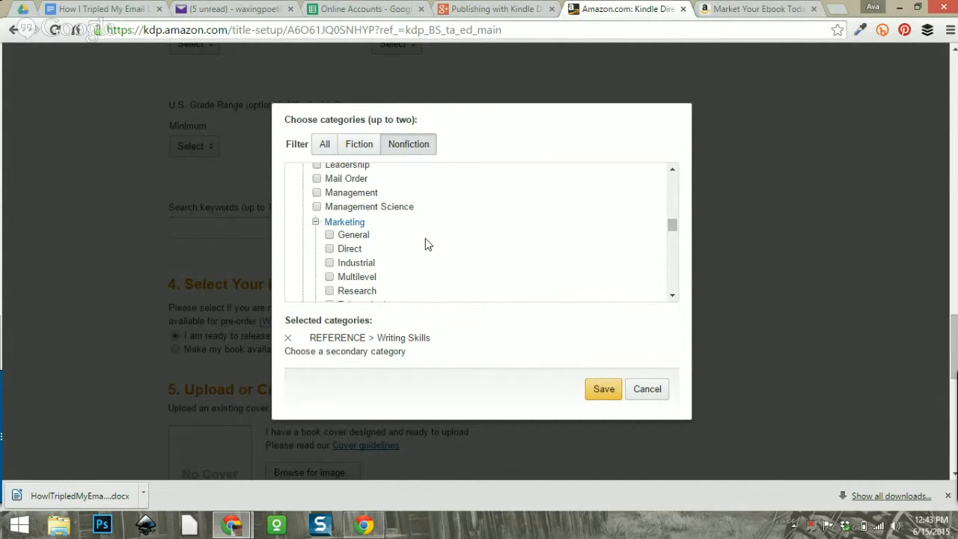
pyautogui.scroll(-3, 418, 237)
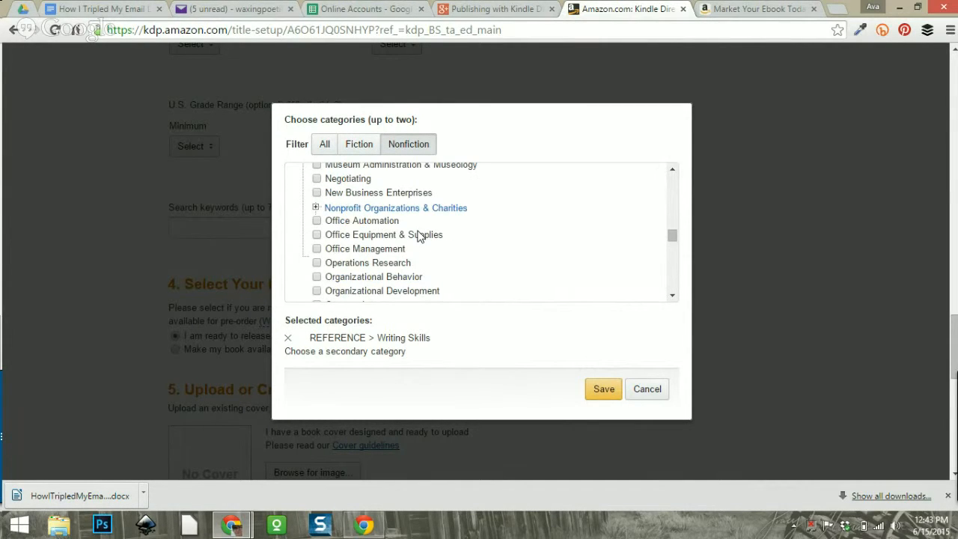
pyautogui.scroll(2, 419, 236)
pyautogui.scroll(1, 419, 237)
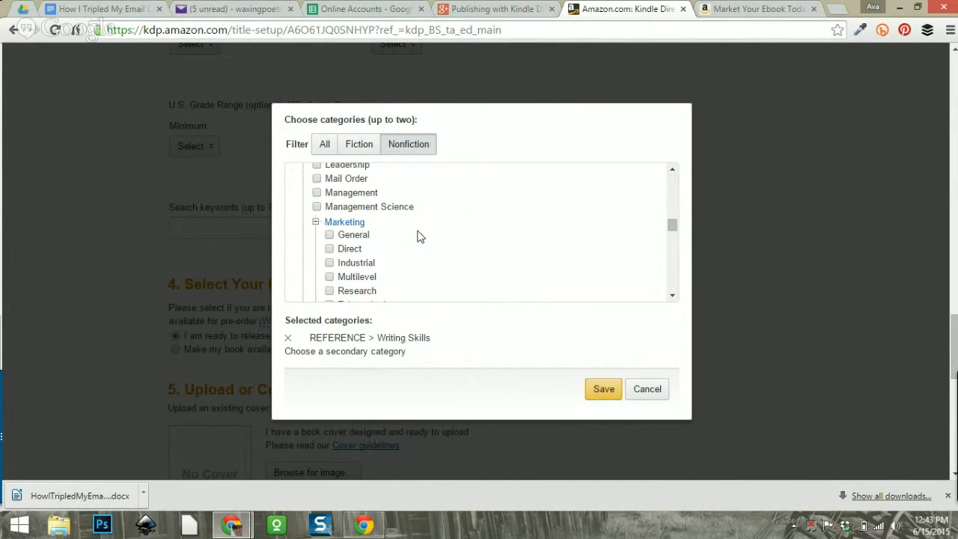
pyautogui.click(330, 235)
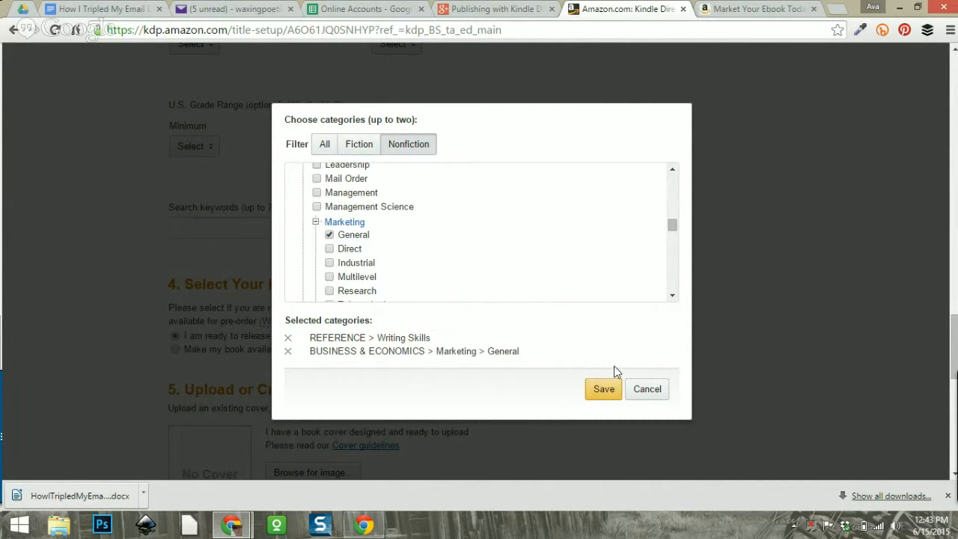
pyautogui.click(605, 387)
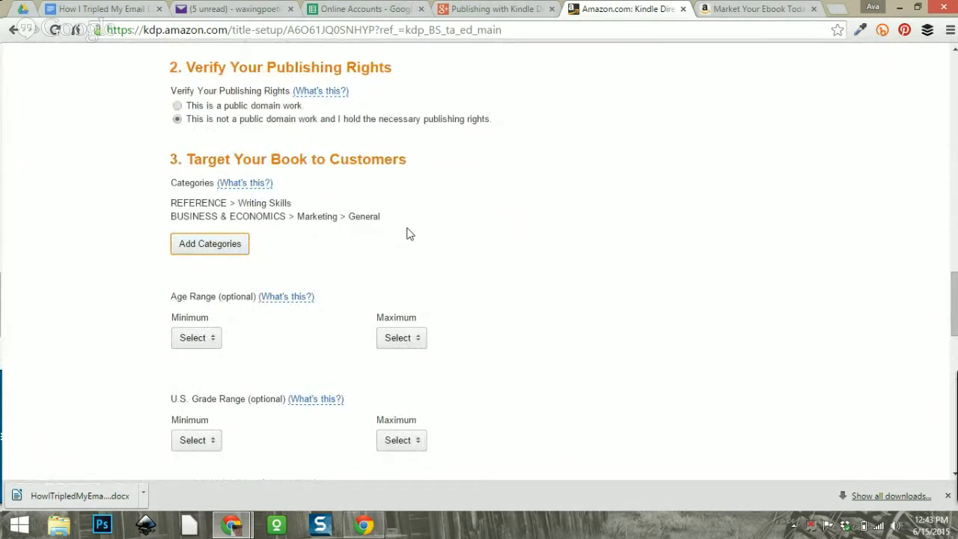
# Clear the previous query from the search box on the Amazon product page.
pyautogui.scroll(-3, 530, 245)
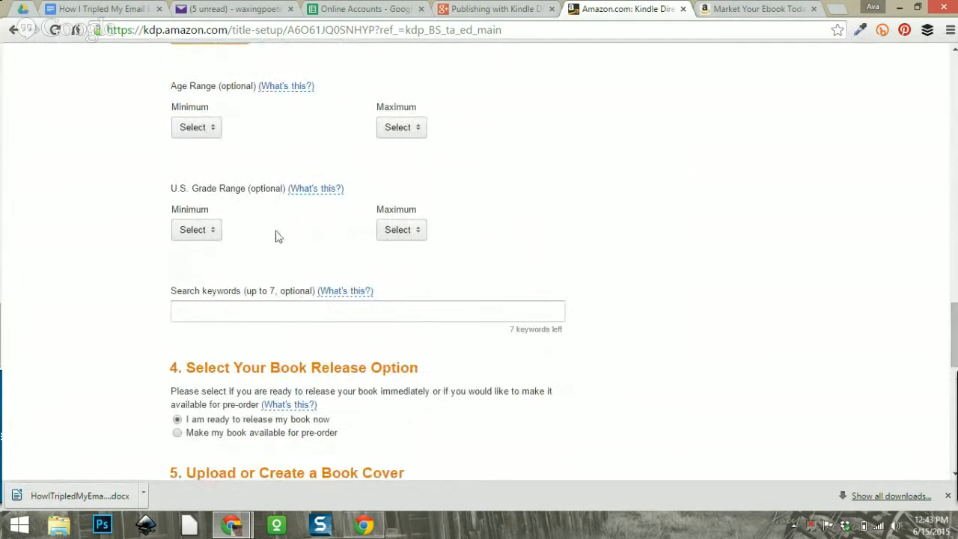
pyautogui.scroll(-2, 479, 255)
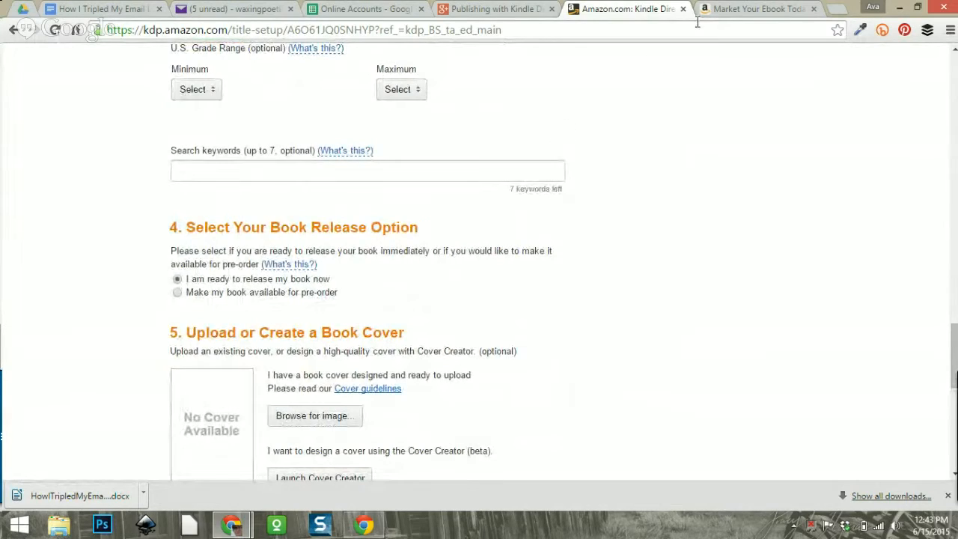
pyautogui.click(724, 13)
pyautogui.scroll(15, 434, 130)
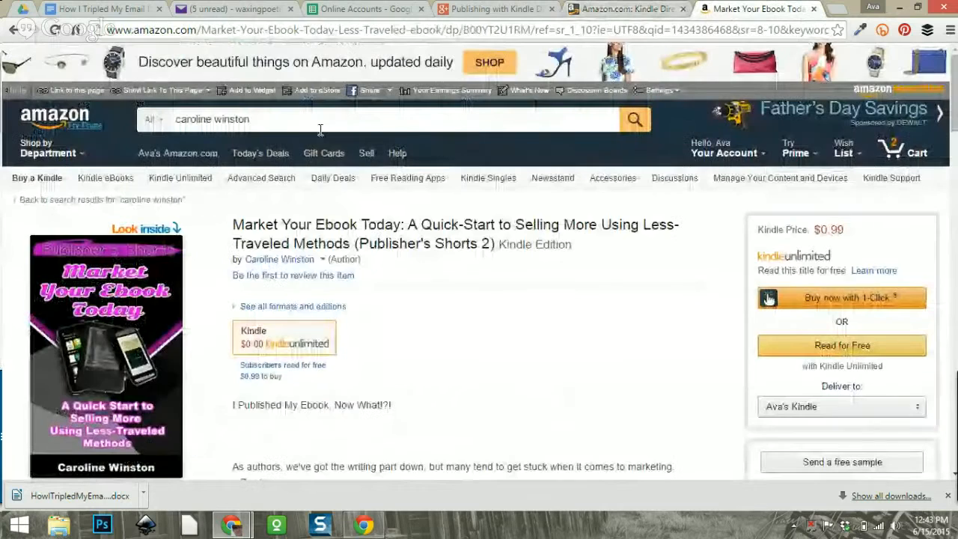
pyautogui.moveTo(320, 128); pyautogui.dragTo(169, 121)
pyautogui.hotkey('ctrl', 'x')
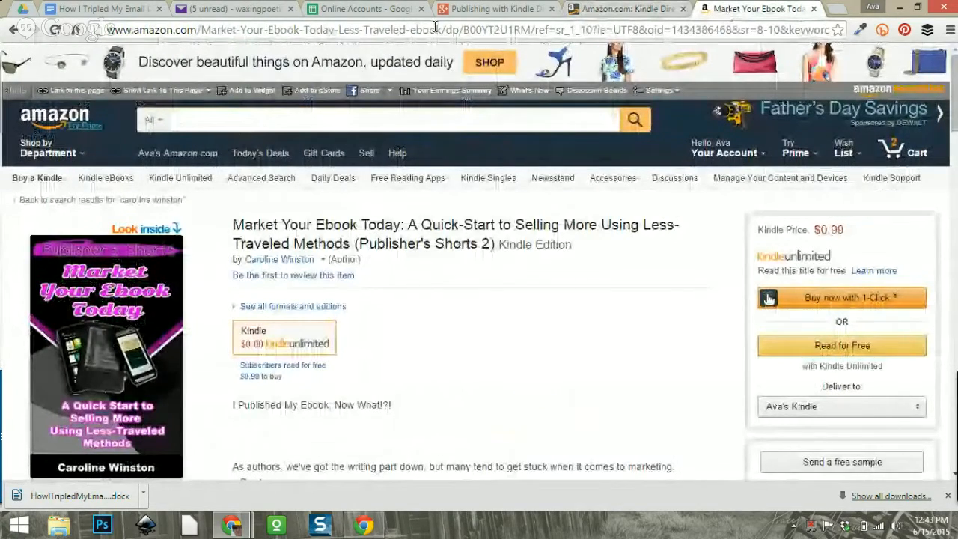
pyautogui.click(633, 8)
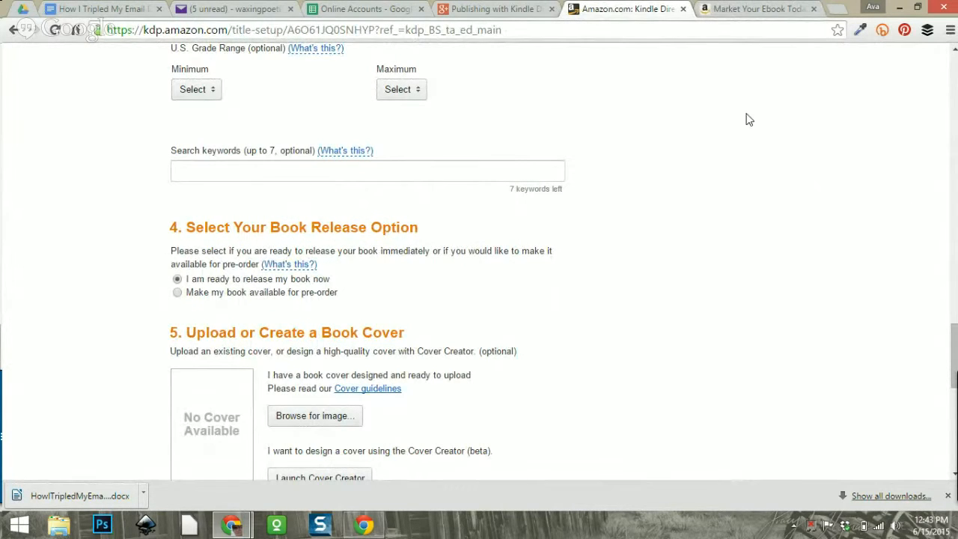
pyautogui.click(761, 15)
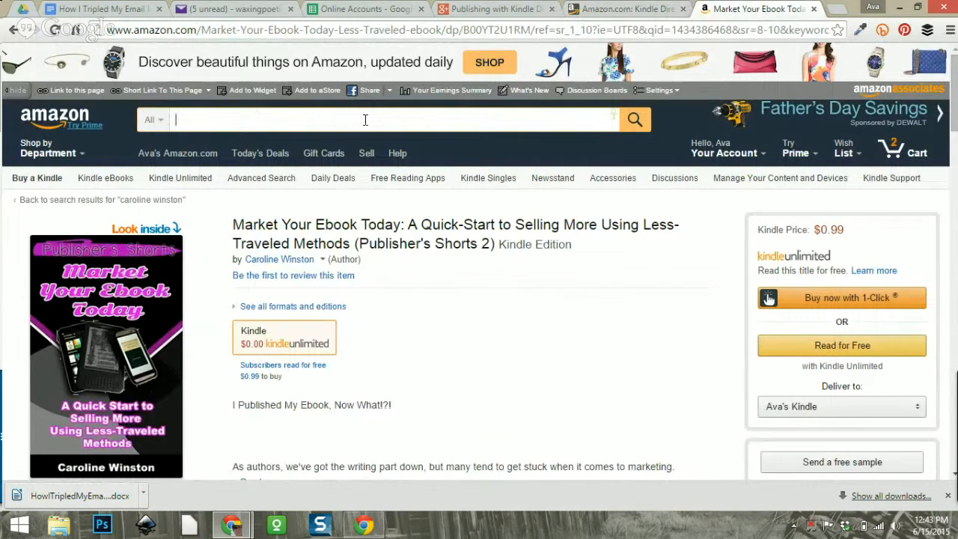
# Search Amazon for 'email list' and enter 'email list building, email list book, email list' as keywords.
pyautogui.write('email list')
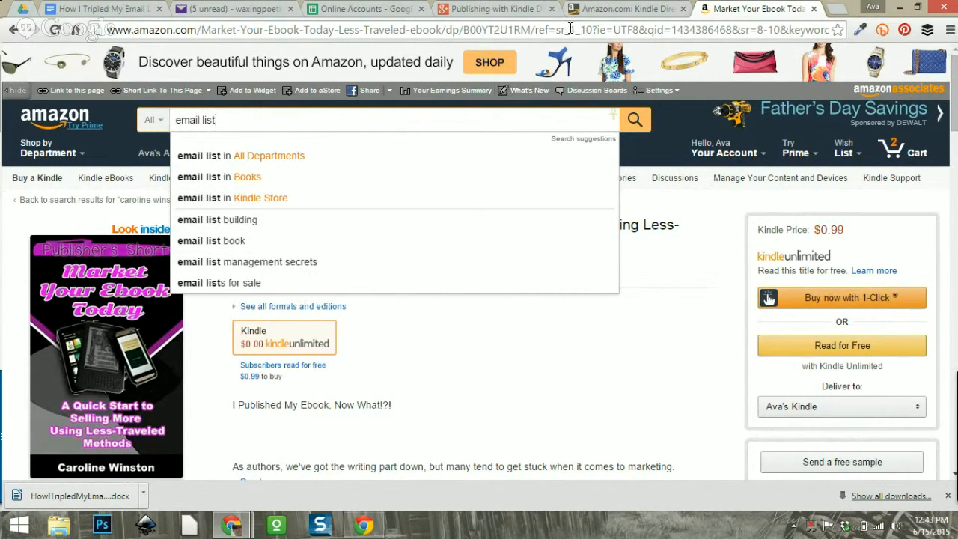
pyautogui.click(620, 9)
pyautogui.click(353, 176)
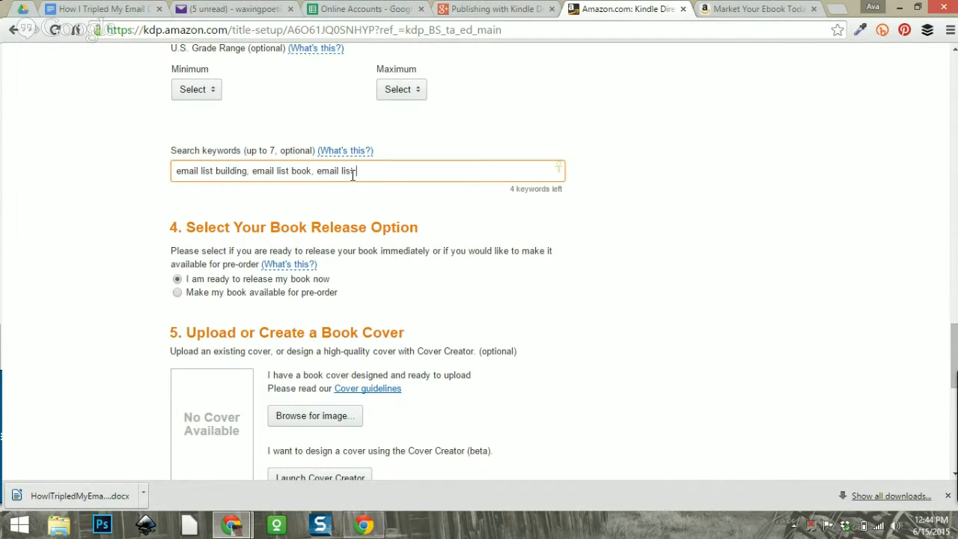
pyautogui.click(755, 9)
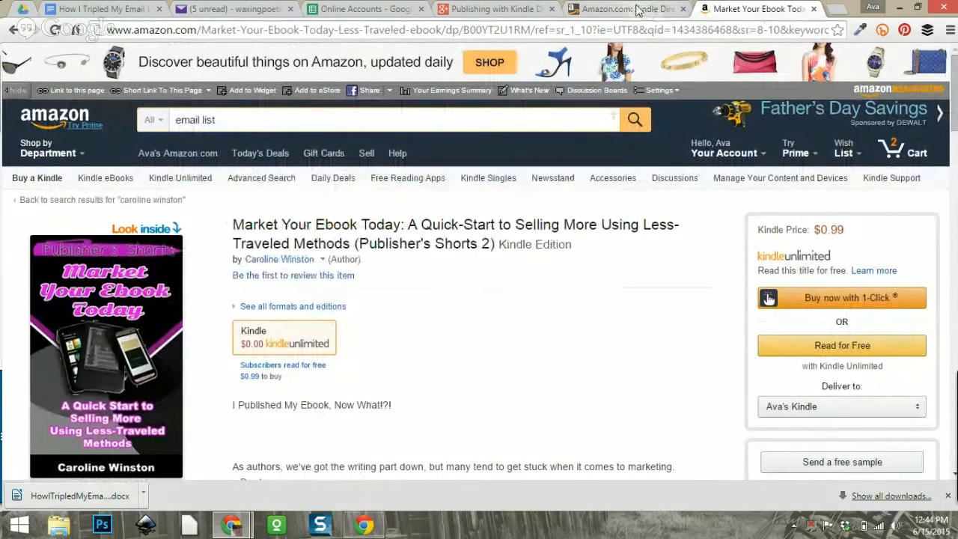
pyautogui.click(415, 119)
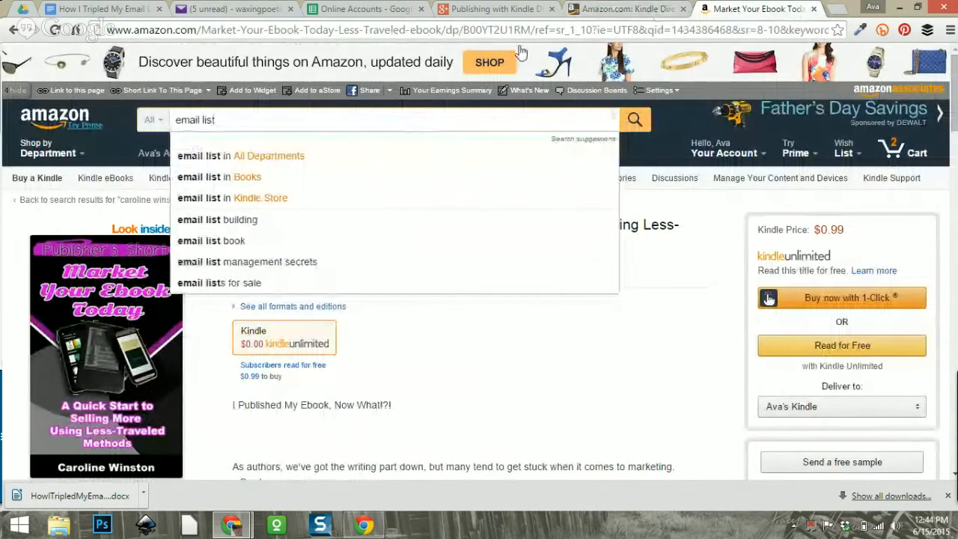
pyautogui.click(625, 9)
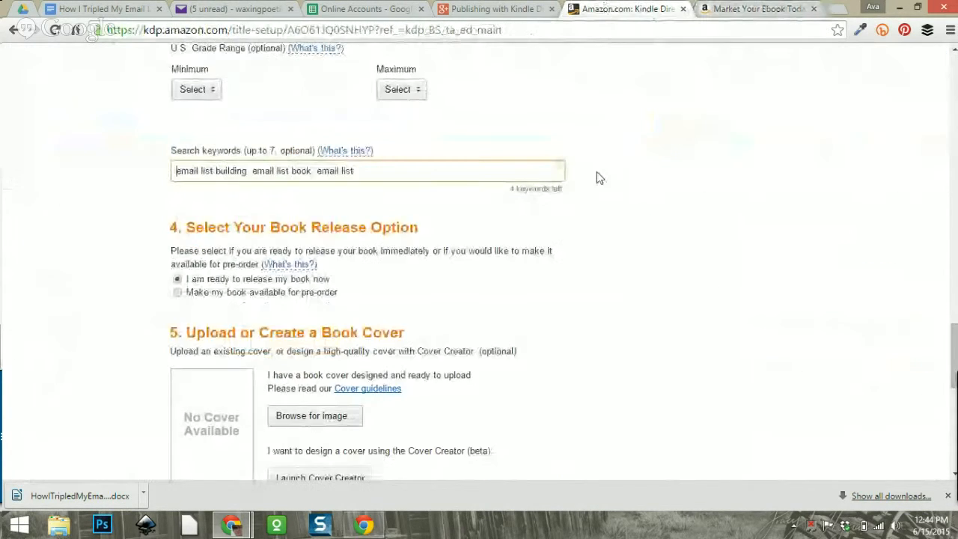
# Check Amazon suggestions for 'email marketing' and append 'email marketing,' to the search keywords.
pyautogui.click(375, 176)
pyautogui.write('management secrets,')
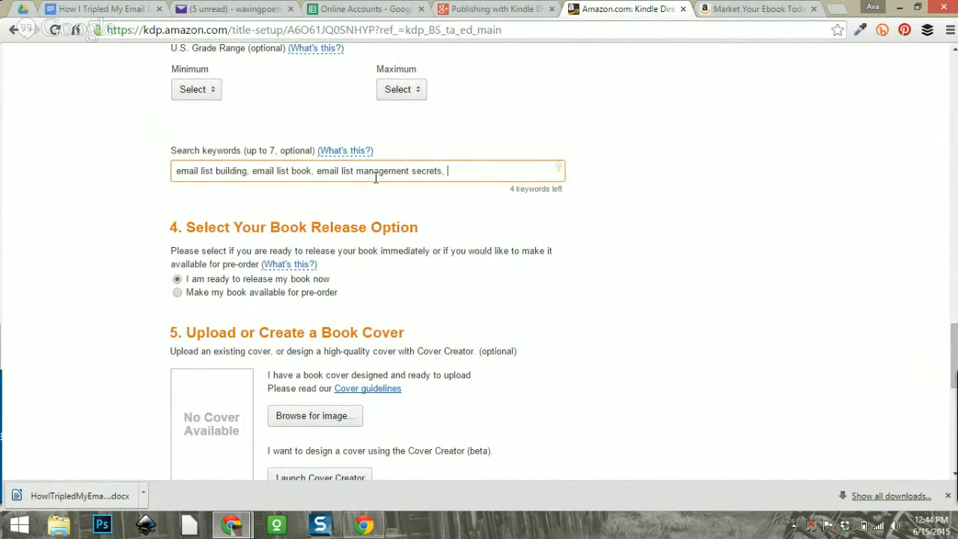
pyautogui.click(727, 9)
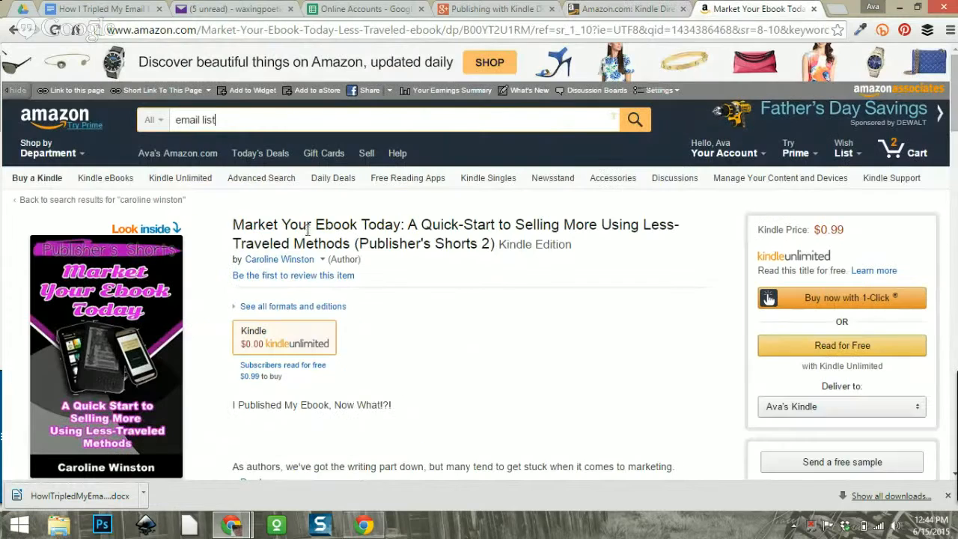
pyautogui.tripleClick(233, 124)
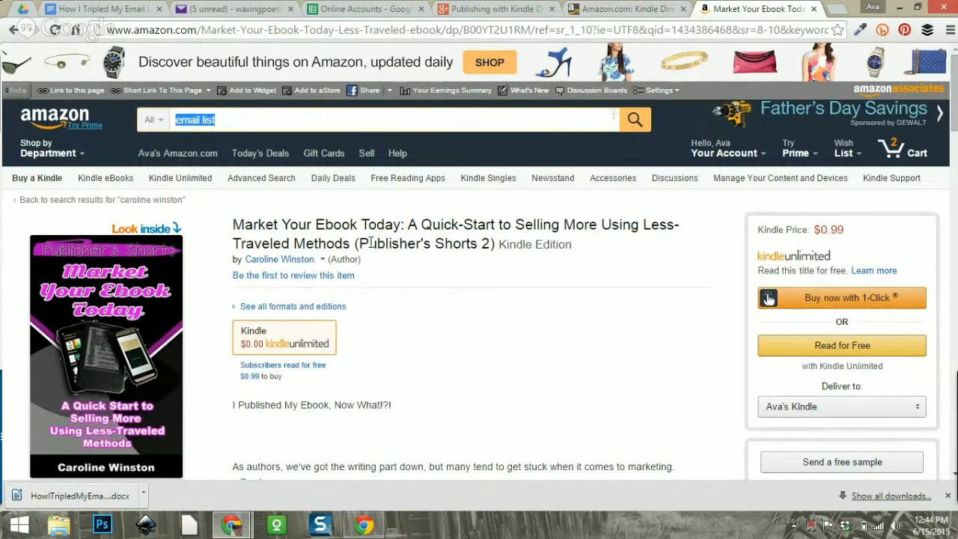
pyautogui.write('em')
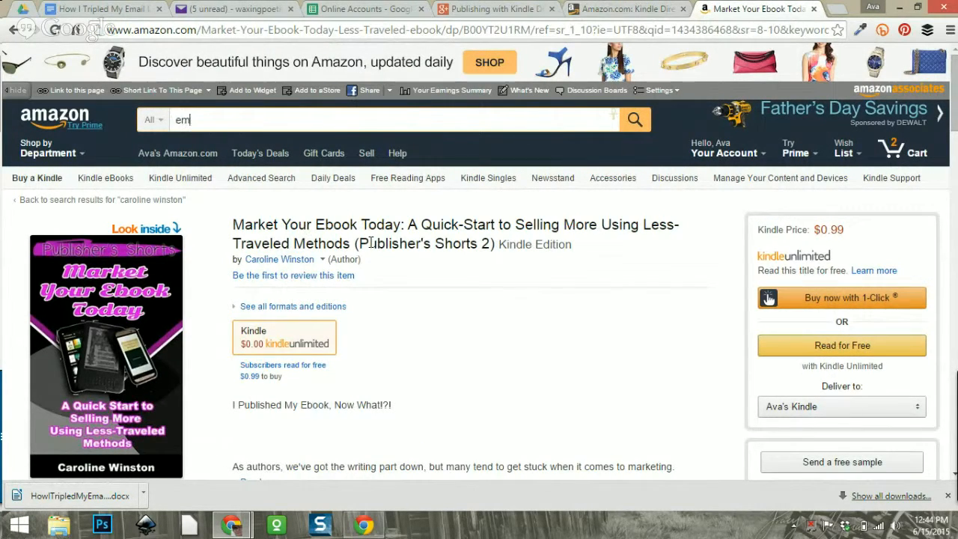
pyautogui.write('ail marketing')
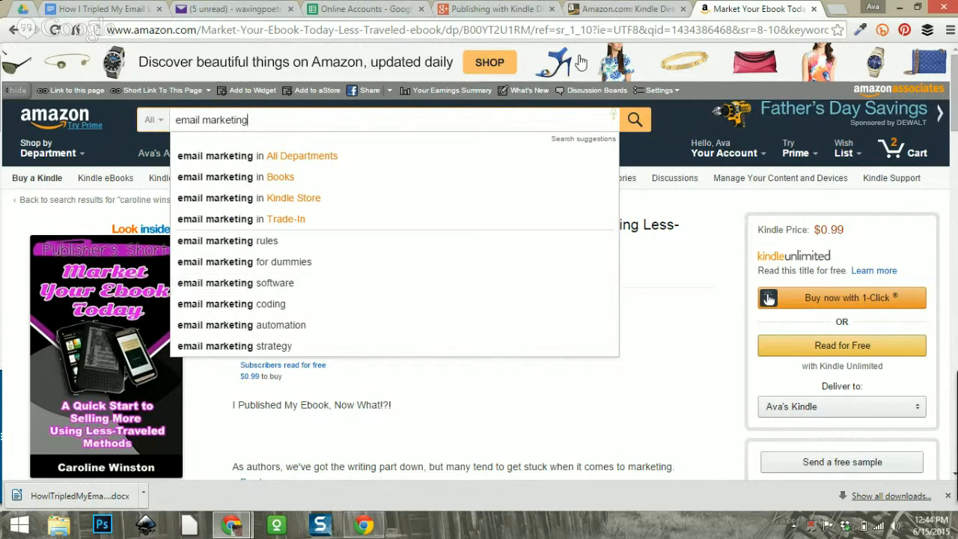
pyautogui.click(604, 15)
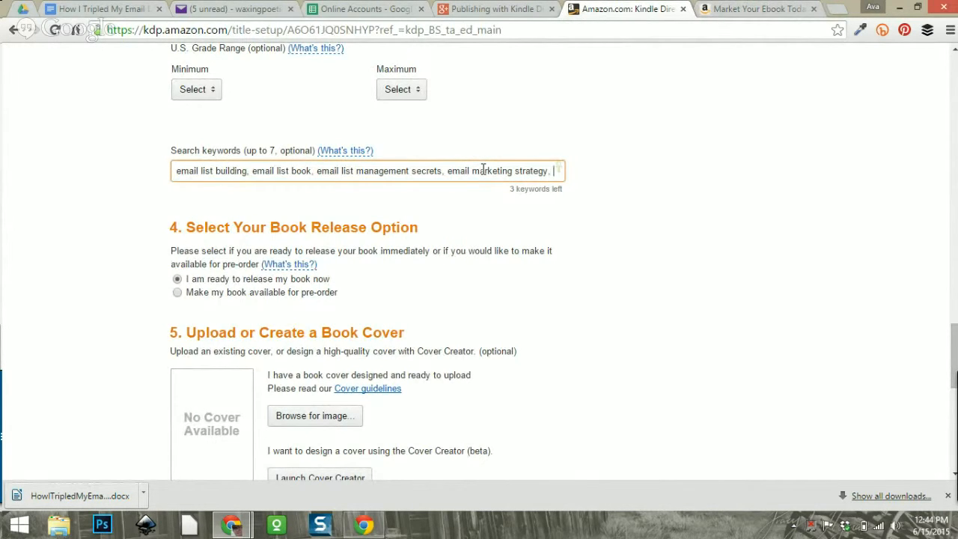
pyautogui.write('email mak')
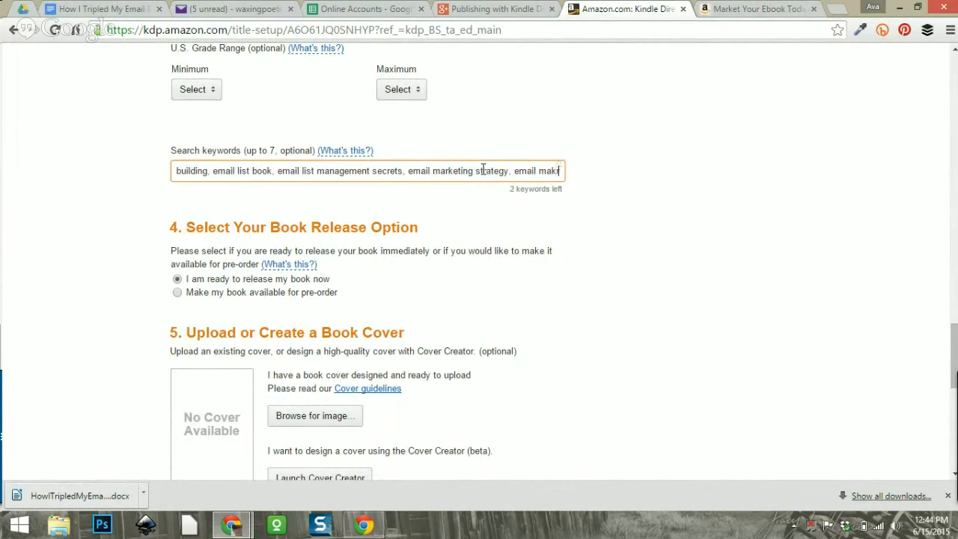
pyautogui.write('keting')
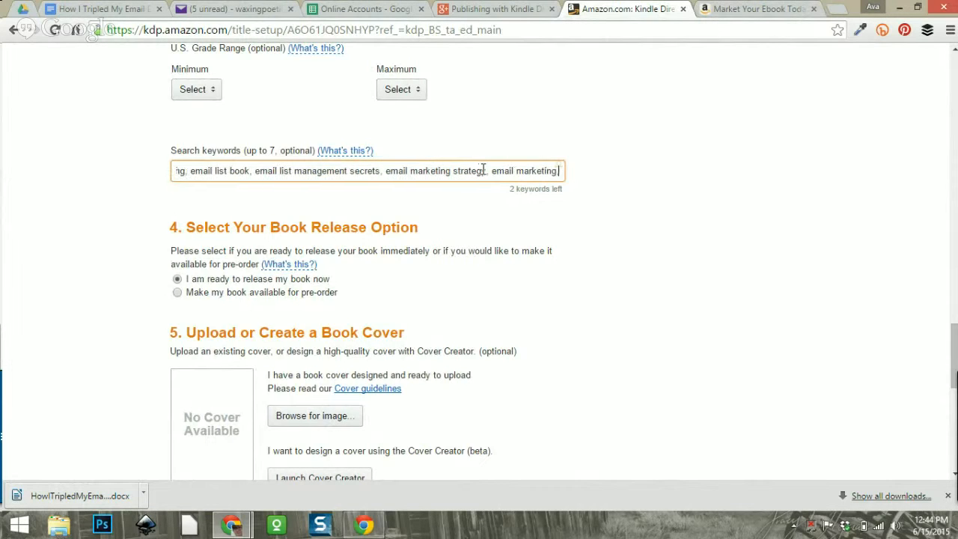
pyautogui.write(',')
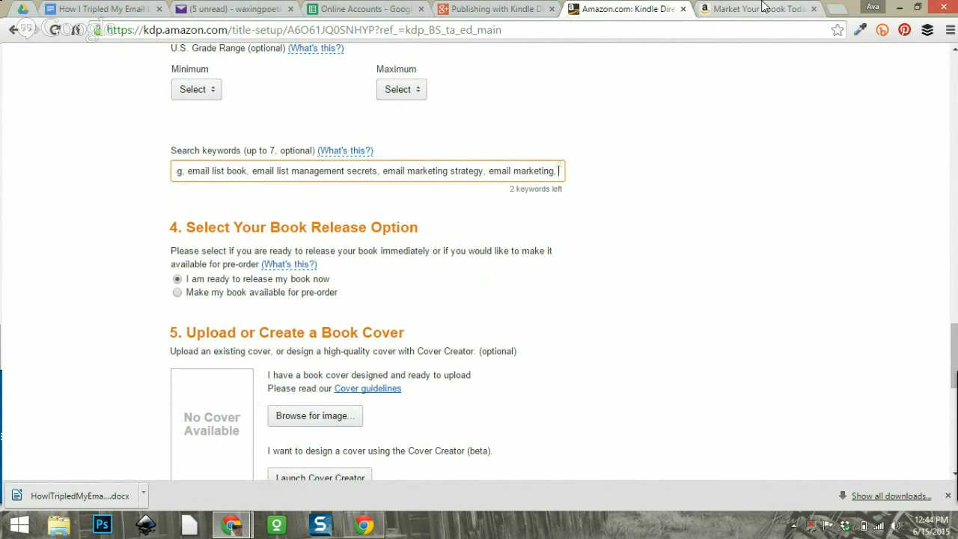
# Look up Amazon search suggestions for 'email marketing' and 'list building'.
pyautogui.click(721, 7)
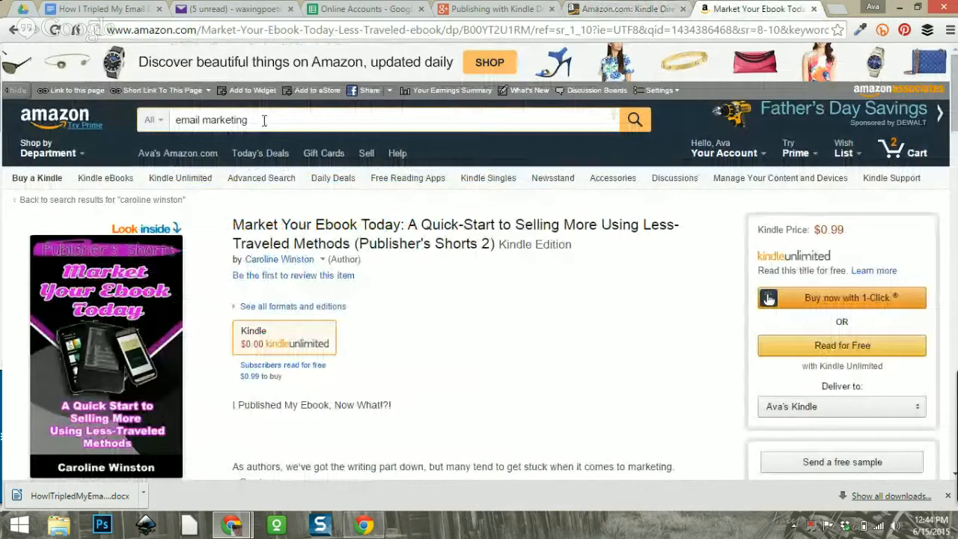
pyautogui.press('BackSpace')
pyautogui.write('g')
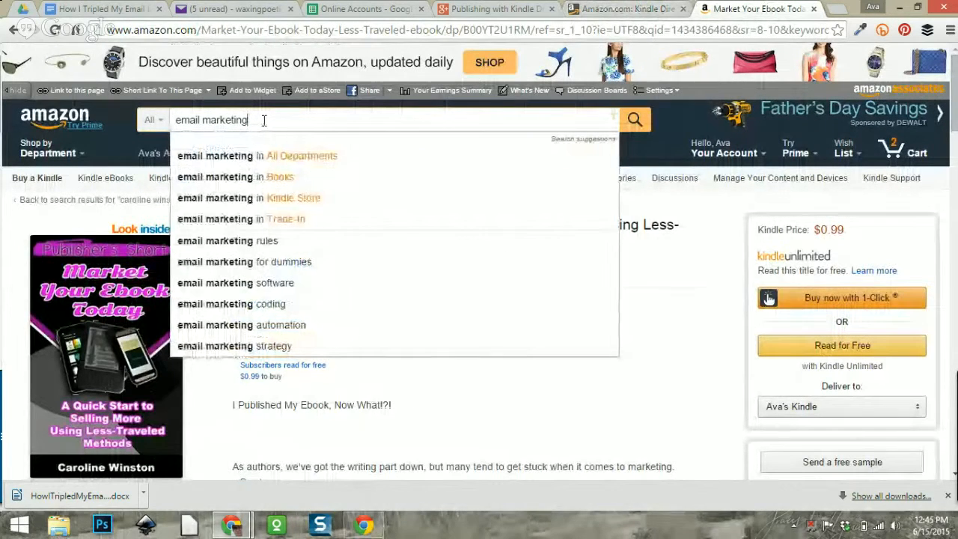
pyautogui.moveTo(260, 122); pyautogui.dragTo(157, 124)
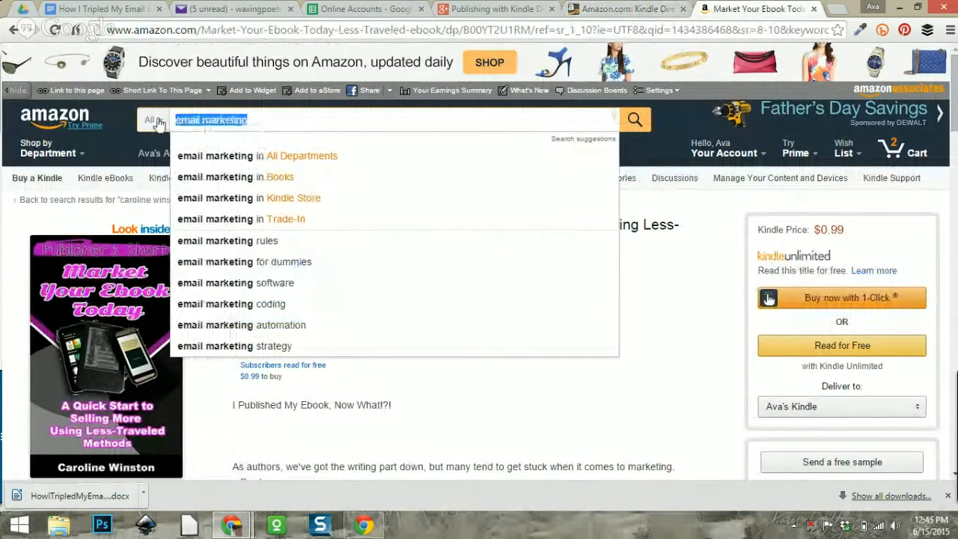
pyautogui.press('BackSpace')
pyautogui.write('list building')
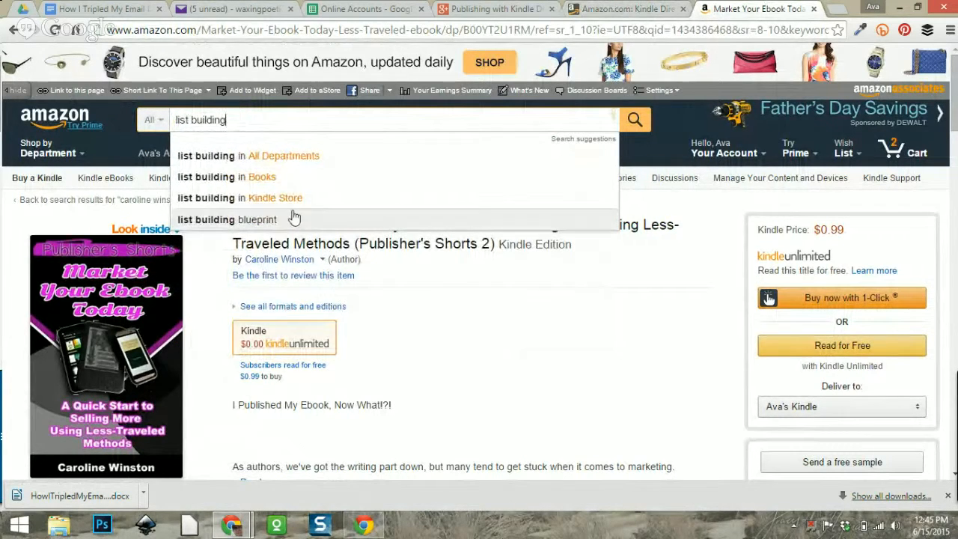
pyautogui.click(617, 11)
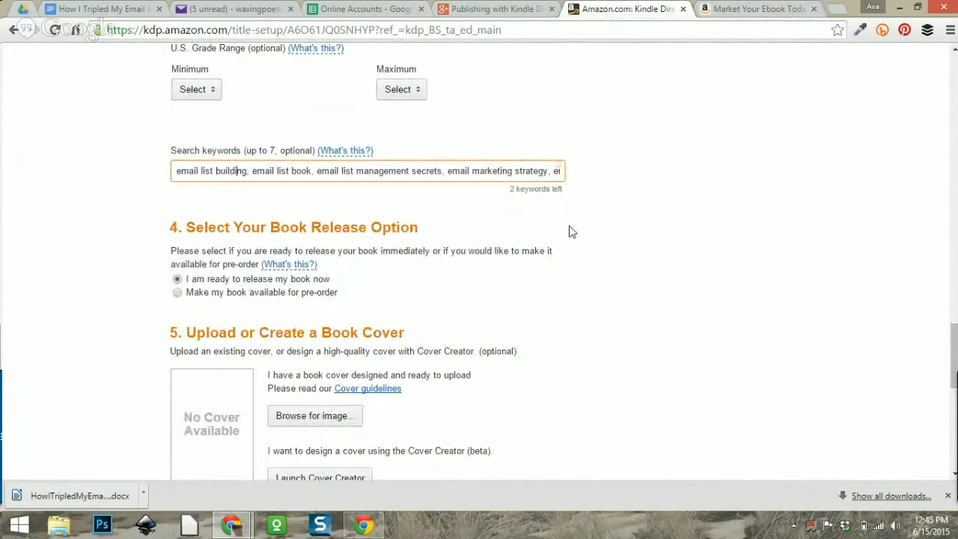
# Append 'list building blueprint, build your email list' to the search keywords.
pyautogui.write('mail marketing')
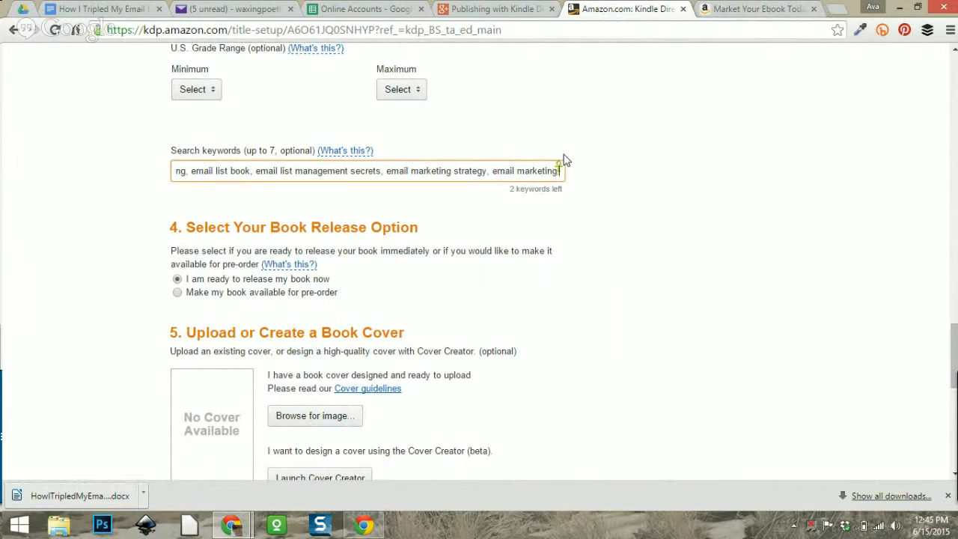
pyautogui.write(', list')
pyautogui.press('BackSpace')
pyautogui.press('BackSpace')
pyautogui.press('BackSpace')
pyautogui.press('BackSpace')
pyautogui.press('BackSpace')
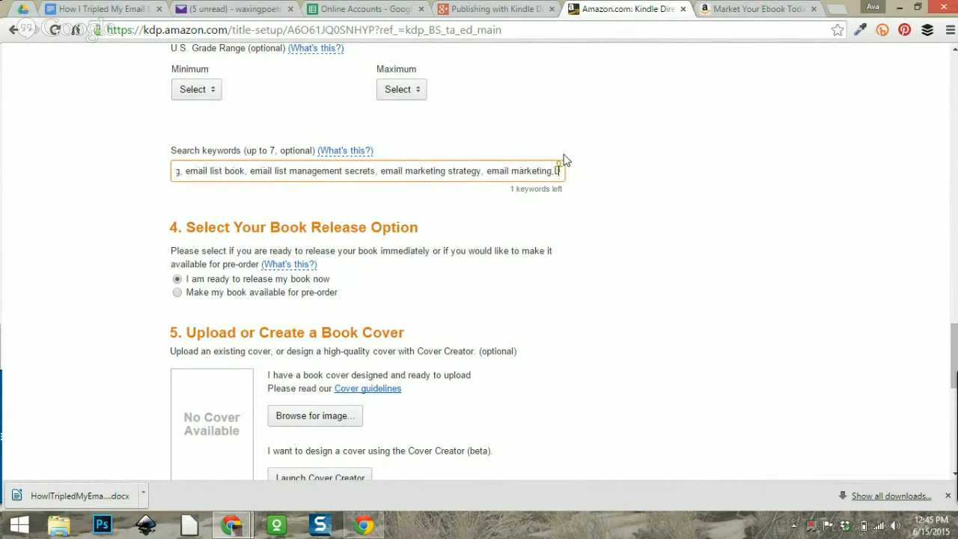
pyautogui.write('list building,')
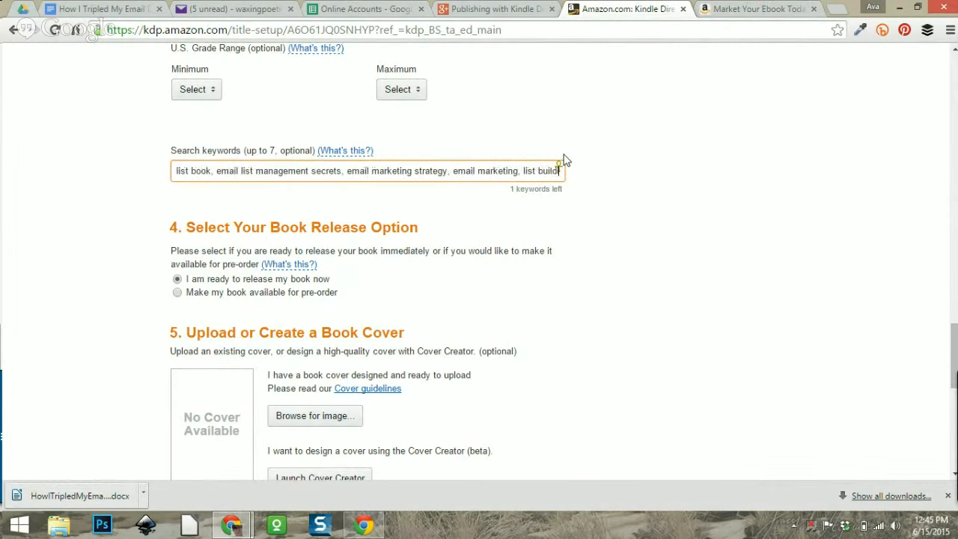
pyautogui.press('BackSpace')
pyautogui.press('BackSpace')
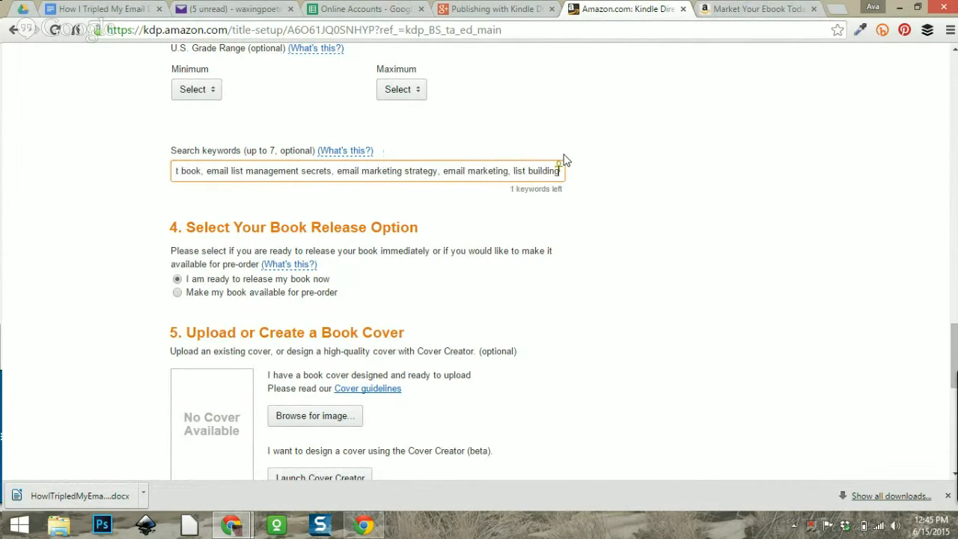
pyautogui.write('blueprin')
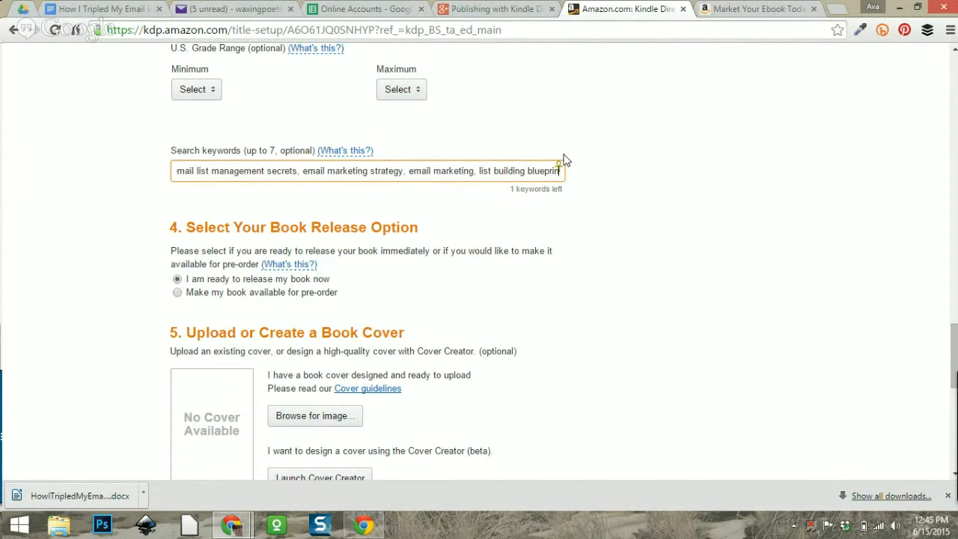
pyautogui.write('t,')
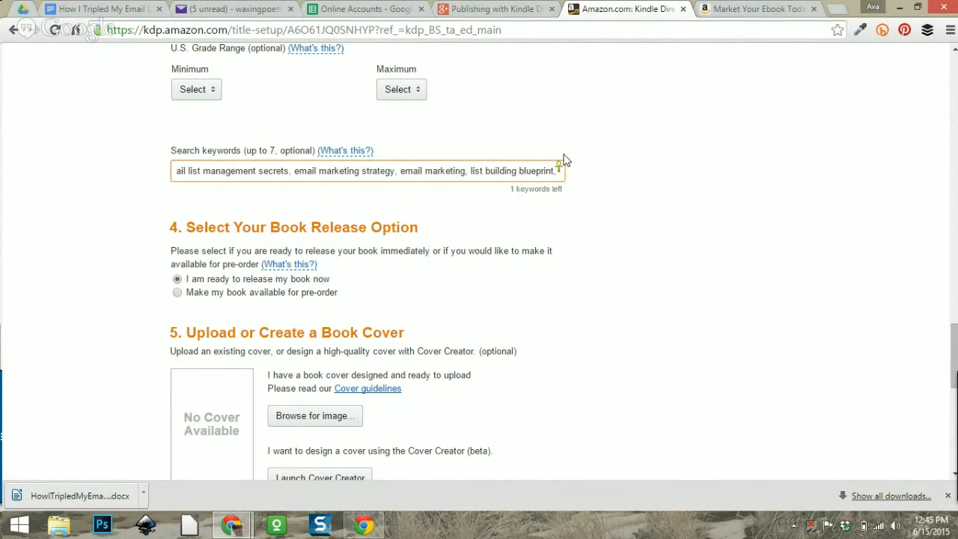
pyautogui.write('how')
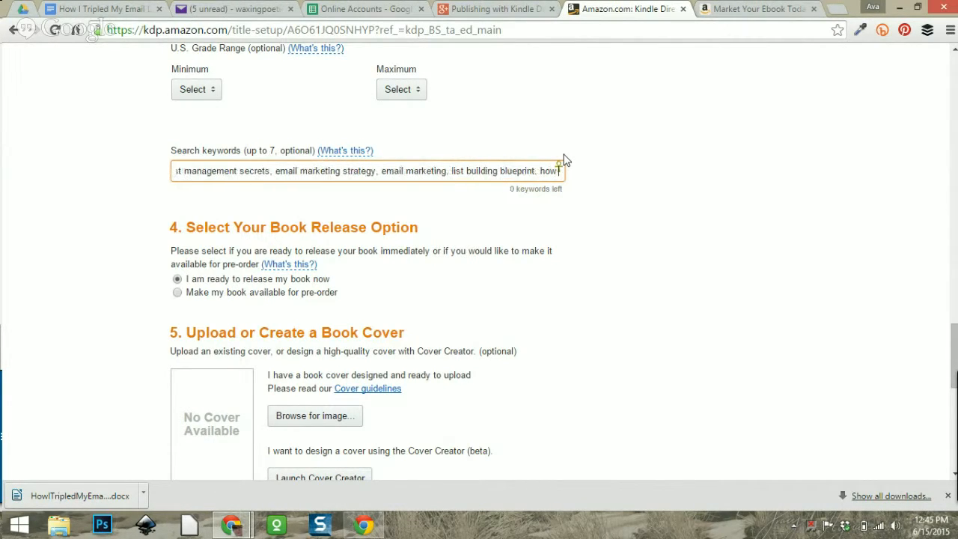
pyautogui.press('BackSpace')
pyautogui.press('BackSpace')
pyautogui.press('BackSpace')
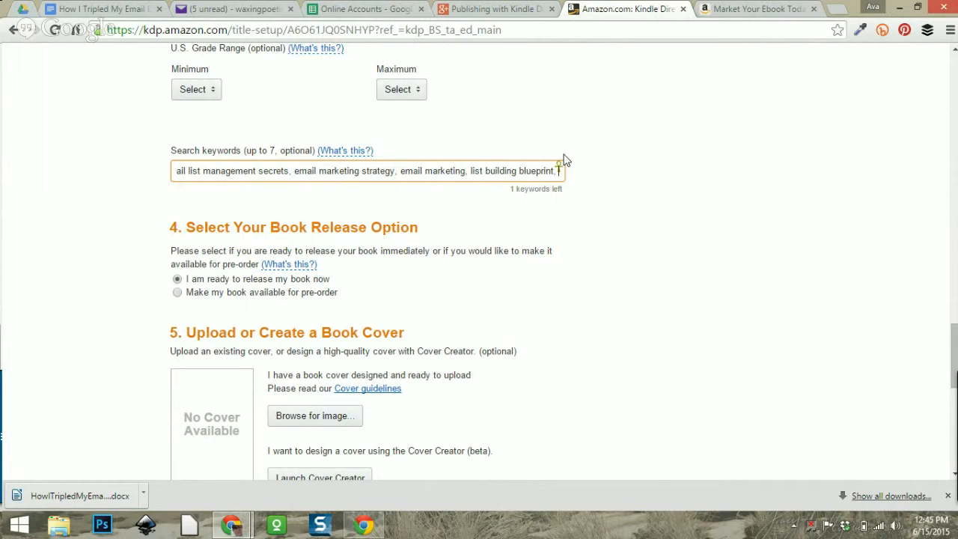
pyautogui.write('bui')
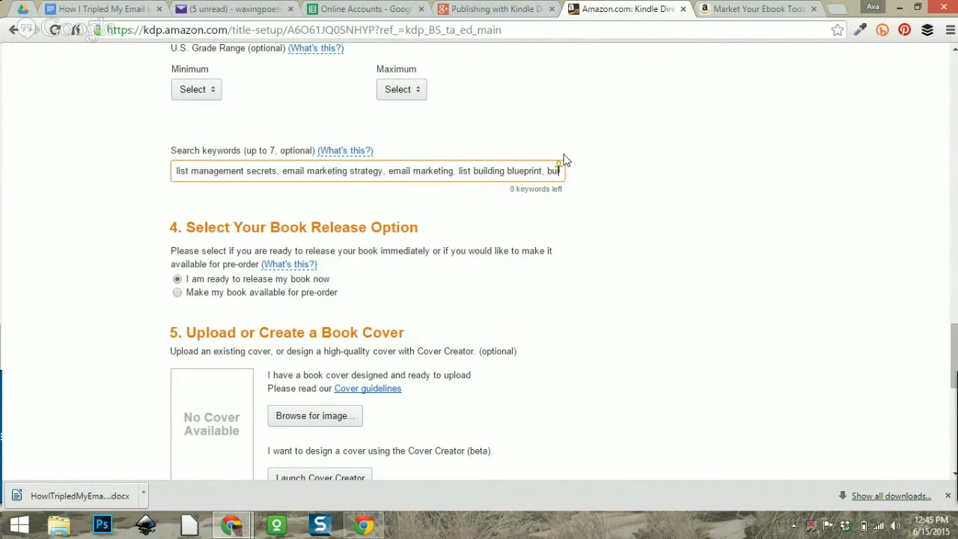
pyautogui.write('ld your email list')
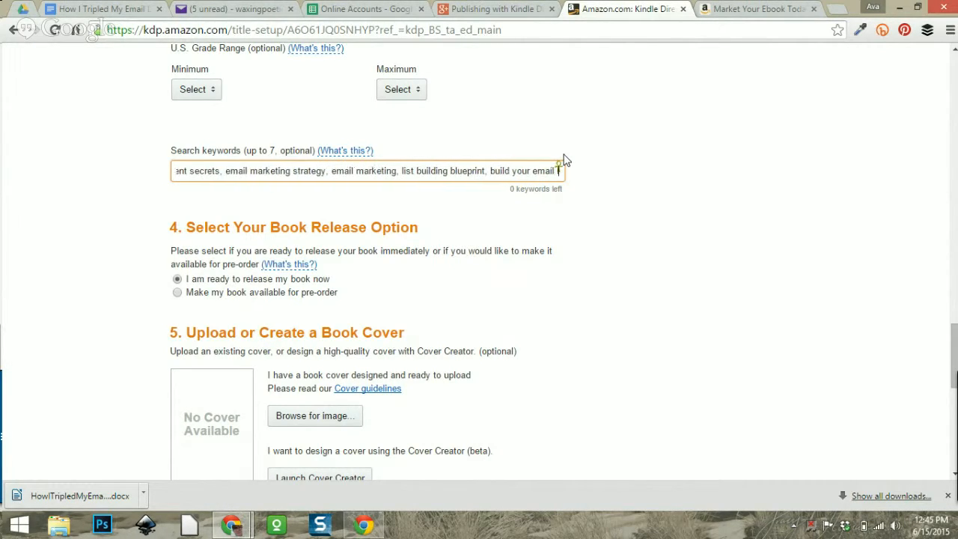
# Upload the KindleFormattingGoogleDocsCOVER image as the ebook's cover.
pyautogui.click(626, 236)
pyautogui.scroll(-2, 541, 265)
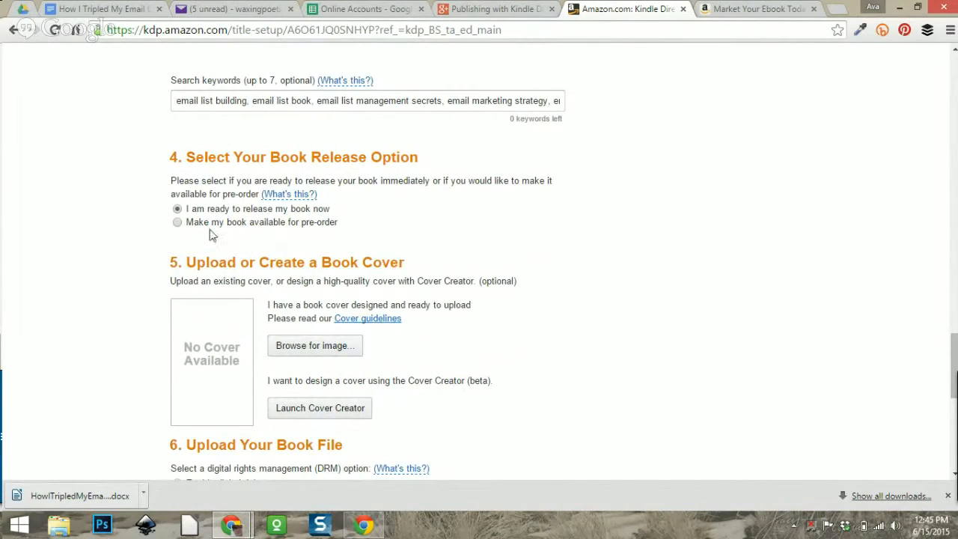
pyautogui.scroll(-2, 528, 229)
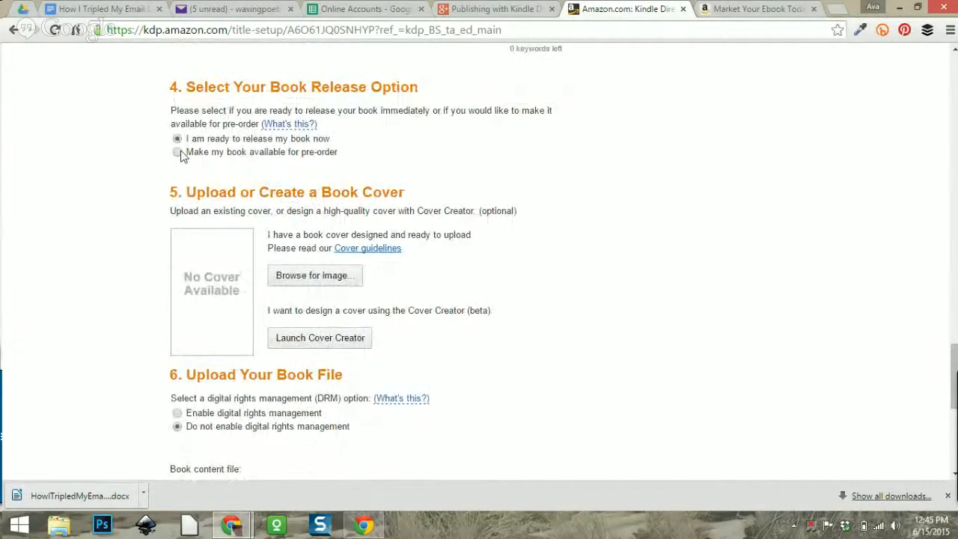
pyautogui.scroll(-2, 423, 169)
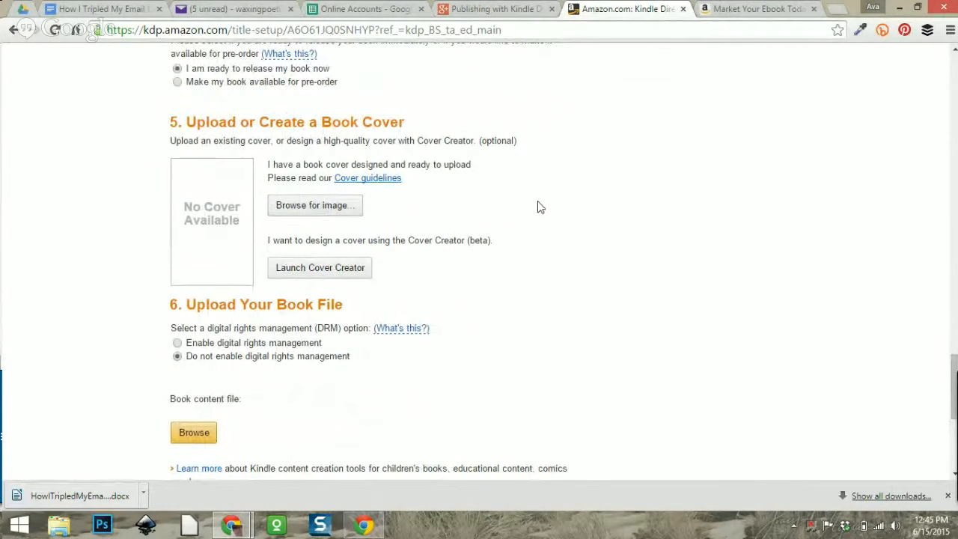
pyautogui.click(332, 206)
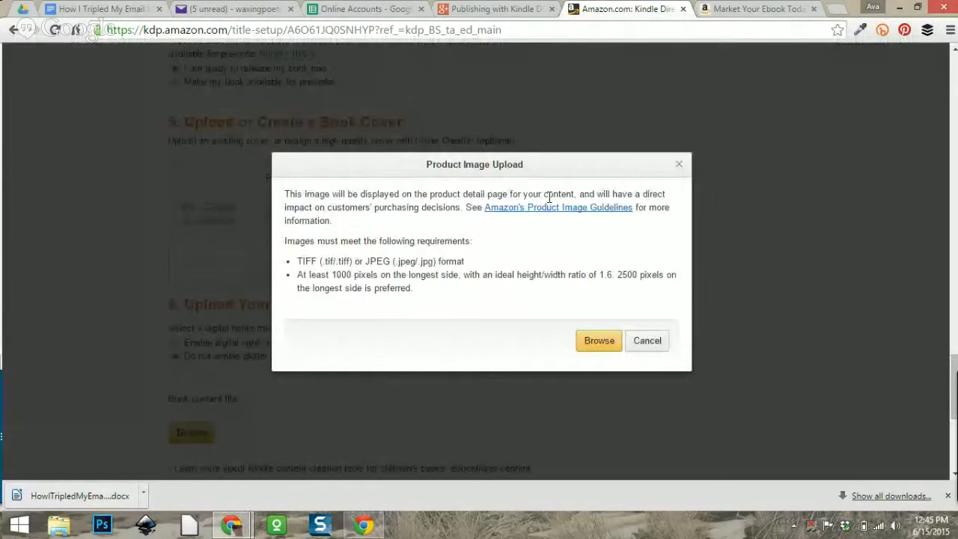
pyautogui.click(595, 342)
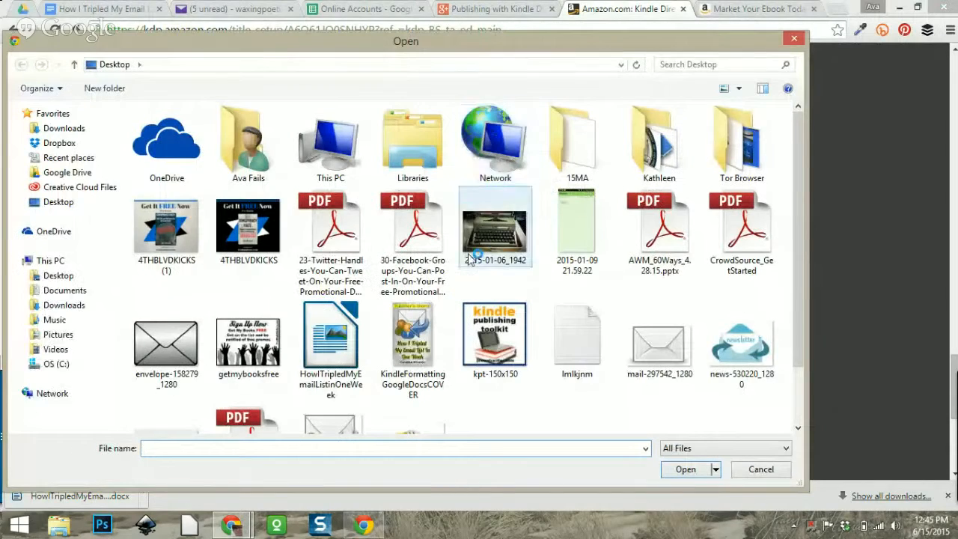
pyautogui.click(434, 341)
pyautogui.click(684, 469)
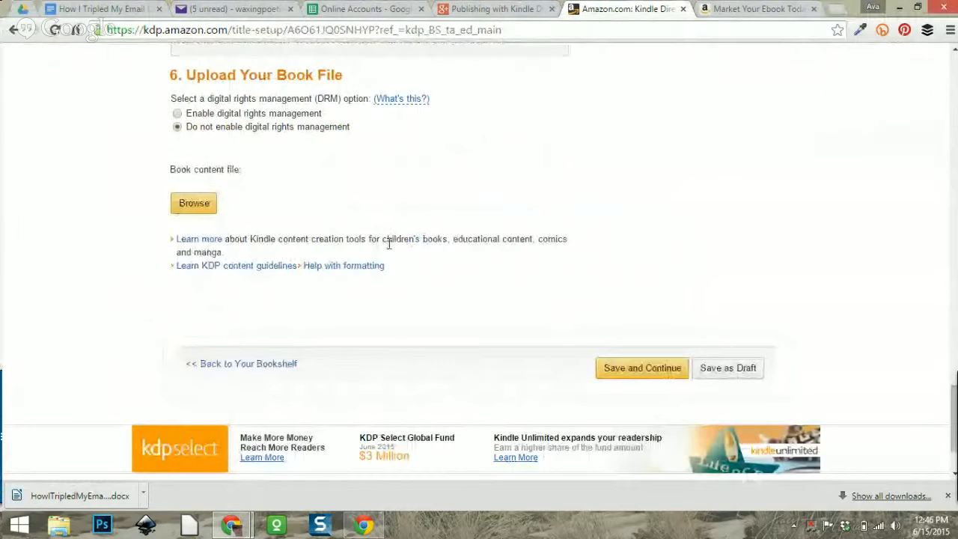
pyautogui.scroll(1, 427, 240)
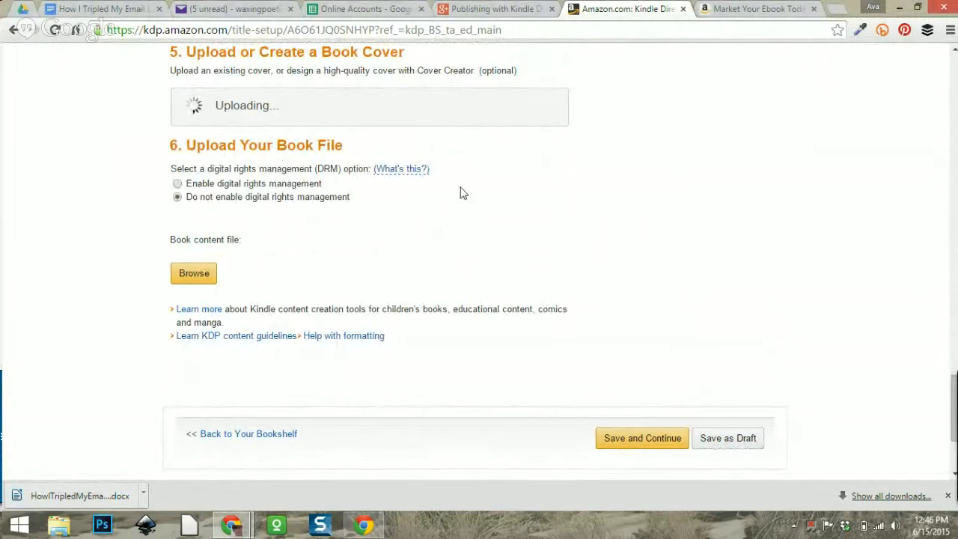
pyautogui.click(190, 275)
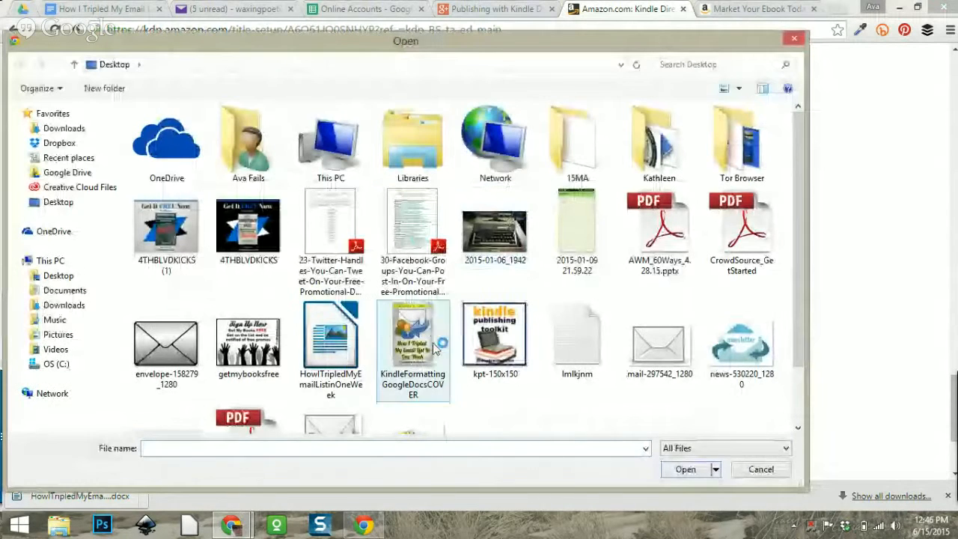
# Upload HowITripledMyEmailListinOneWeek as the book content file and dismiss the downloads bar.
pyautogui.doubleClick(320, 321)
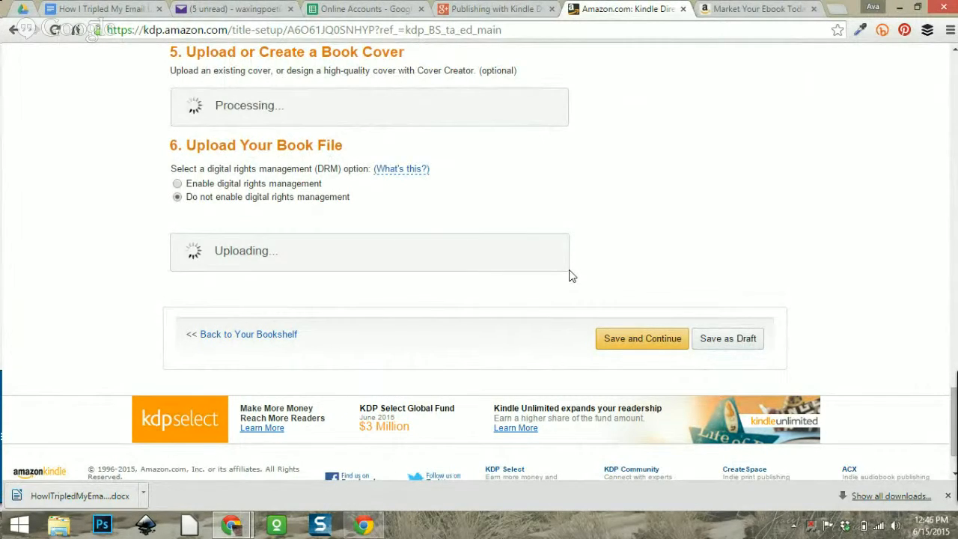
pyautogui.click(947, 495)
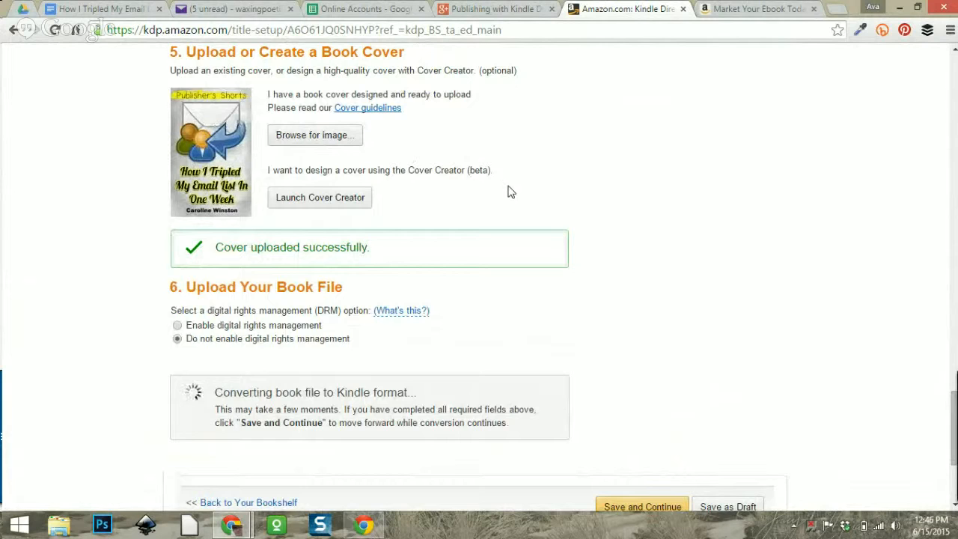
# Scroll down while the book file converts until 'Upload and conversion successful!' appears.
pyautogui.scroll(-1, 508, 192)
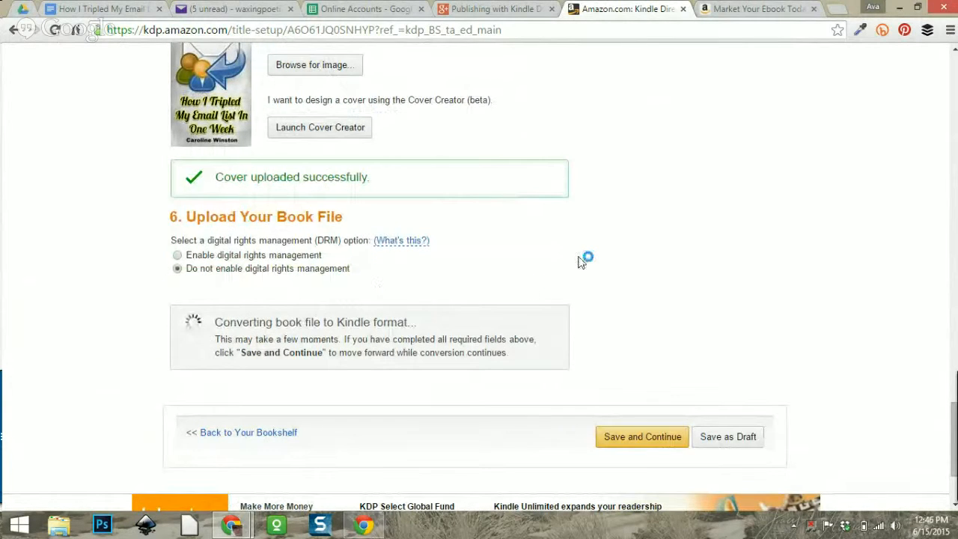
pyautogui.scroll(-1, 582, 261)
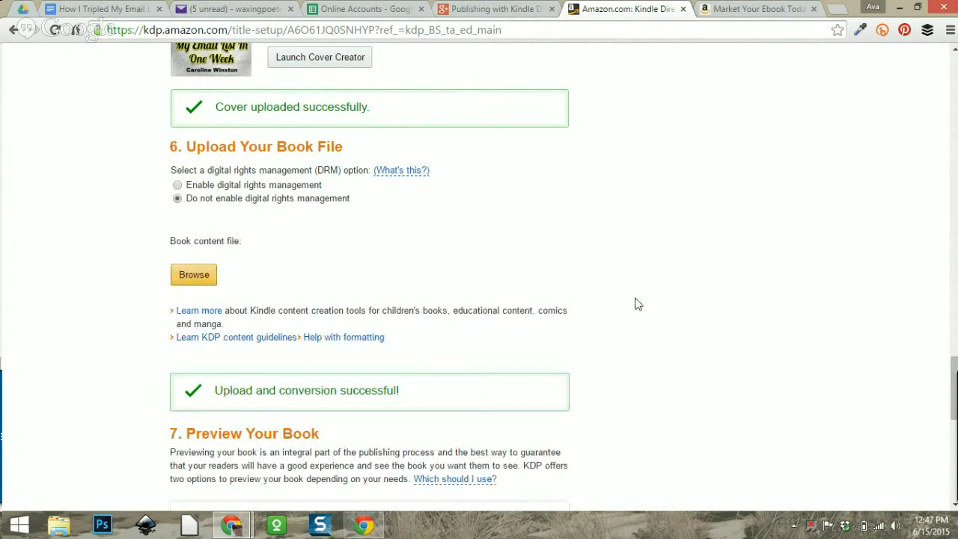
pyautogui.scroll(-1, 641, 303)
pyautogui.scroll(-2, 640, 303)
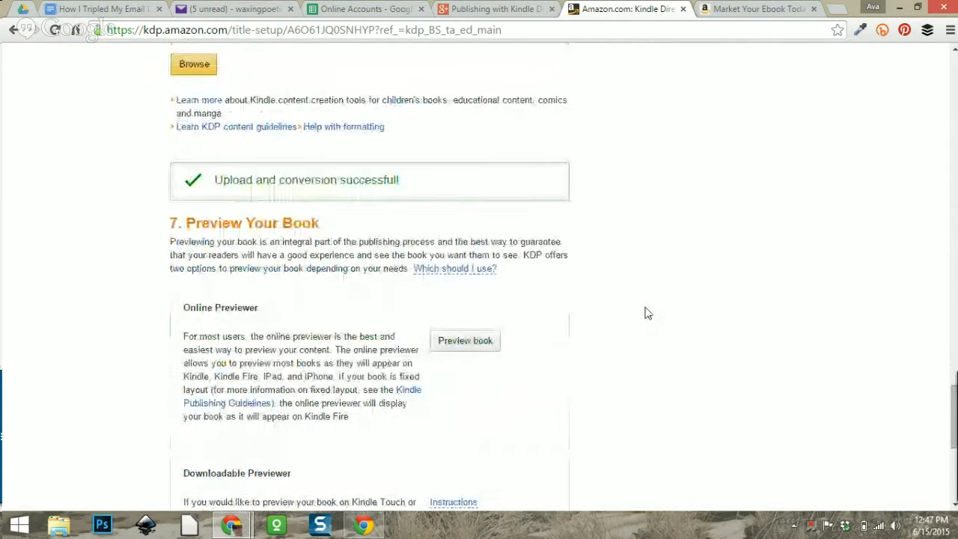
pyautogui.scroll(-3, 647, 312)
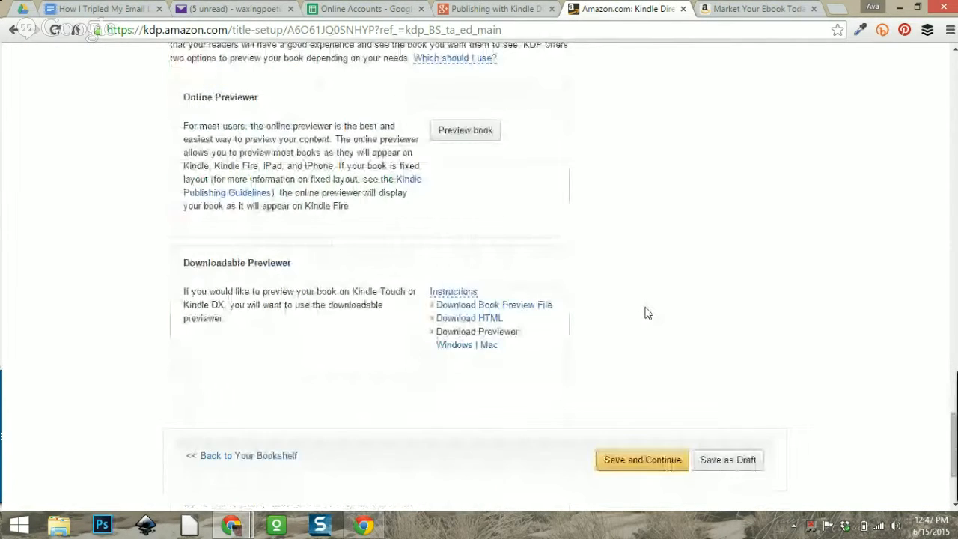
pyautogui.scroll(1, 647, 313)
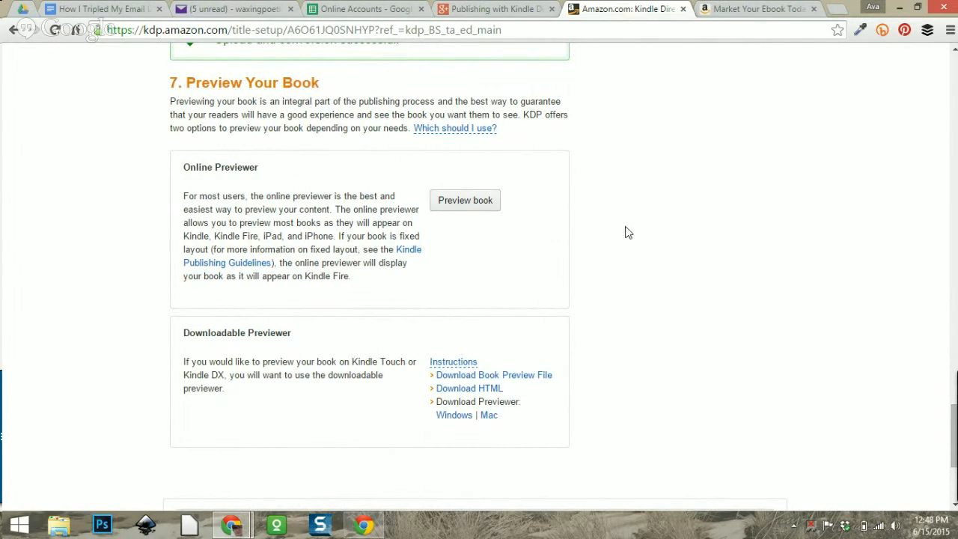
pyautogui.scroll(-2, 649, 252)
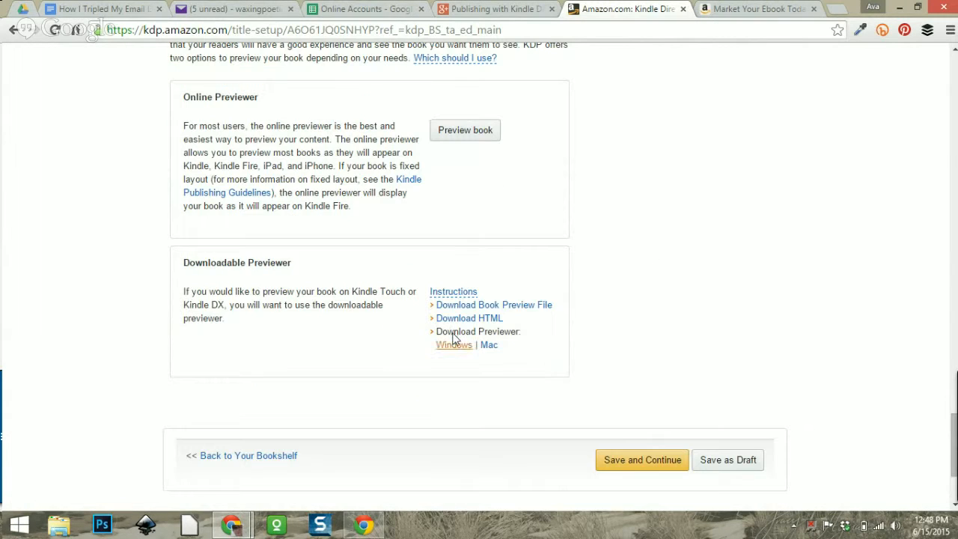
pyautogui.scroll(2, 608, 317)
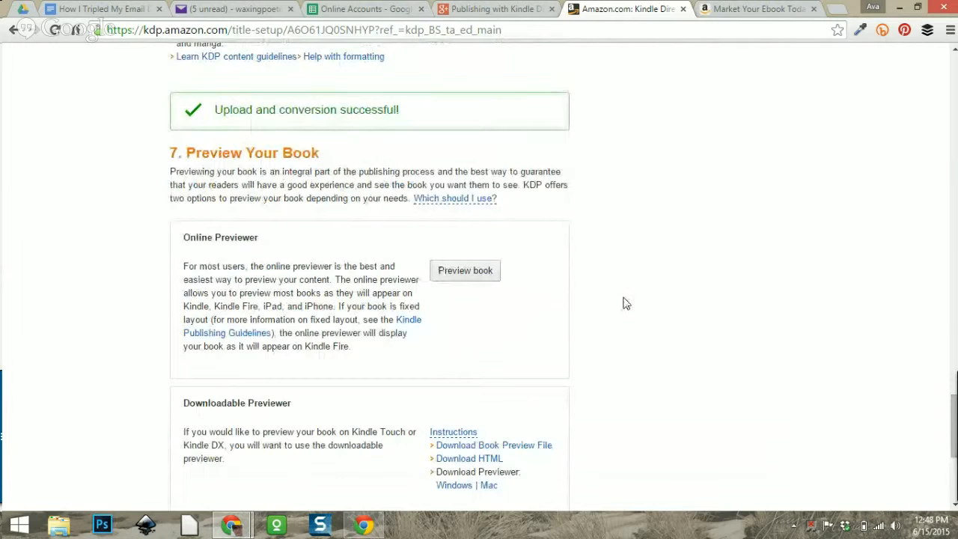
pyautogui.scroll(3, 623, 301)
pyautogui.scroll(-3, 626, 303)
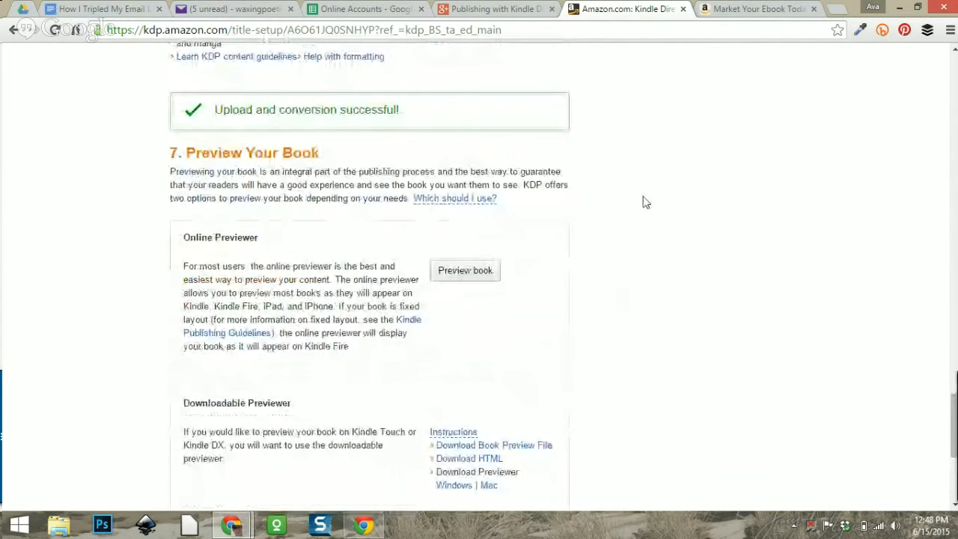
pyautogui.scroll(1, 688, 208)
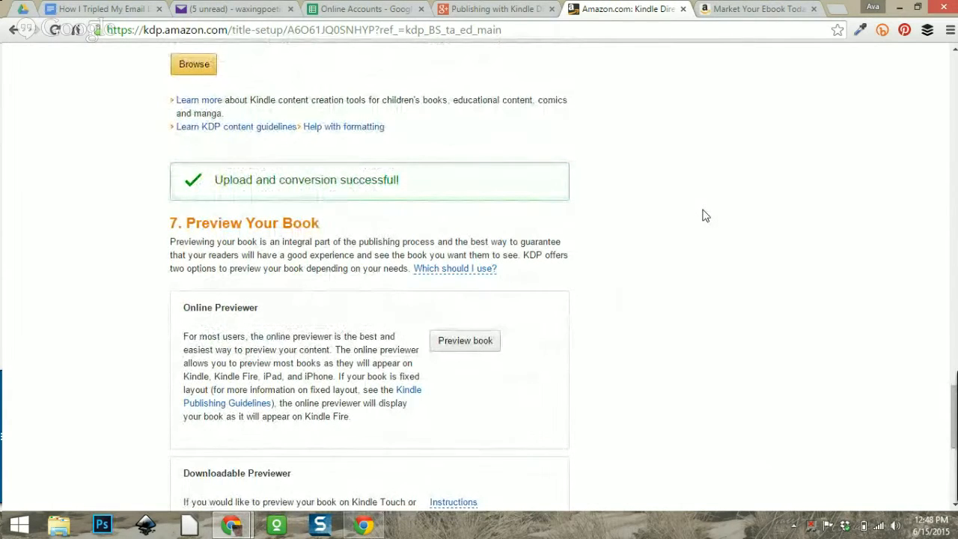
pyautogui.scroll(-1, 703, 216)
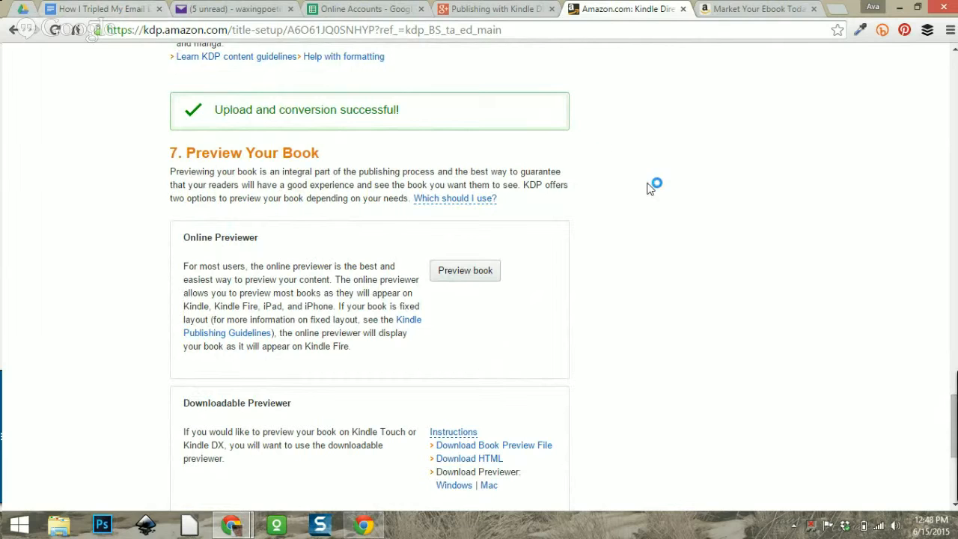
# Save the book changes and launch the Online Previewer on the title page.
pyautogui.click(466, 272)
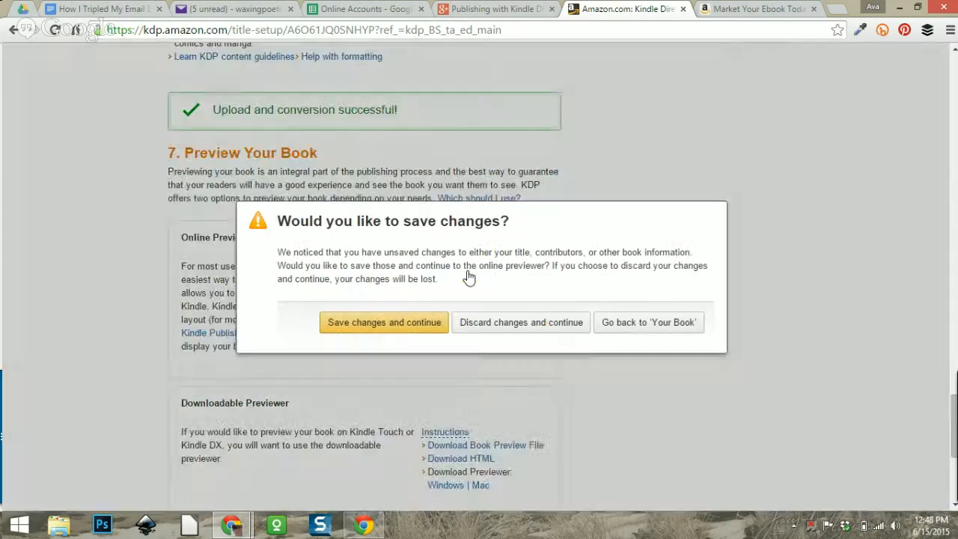
pyautogui.click(410, 323)
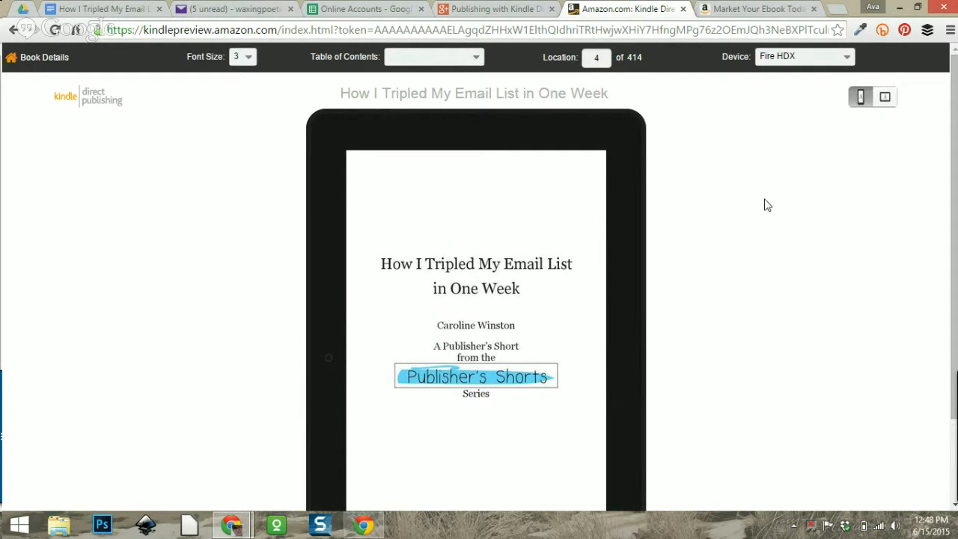
# Page the Kindle preview from the table of contents through Chapter 4 to Chapter 5.
pyautogui.scroll(-1, 765, 204)
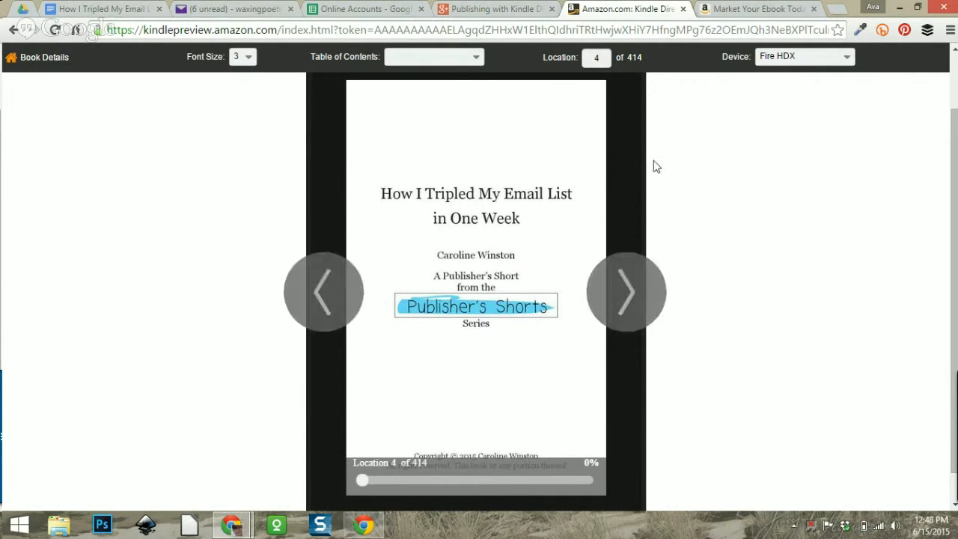
pyautogui.scroll(1, 741, 217)
pyautogui.scroll(-1, 740, 216)
pyautogui.scroll(1, 739, 216)
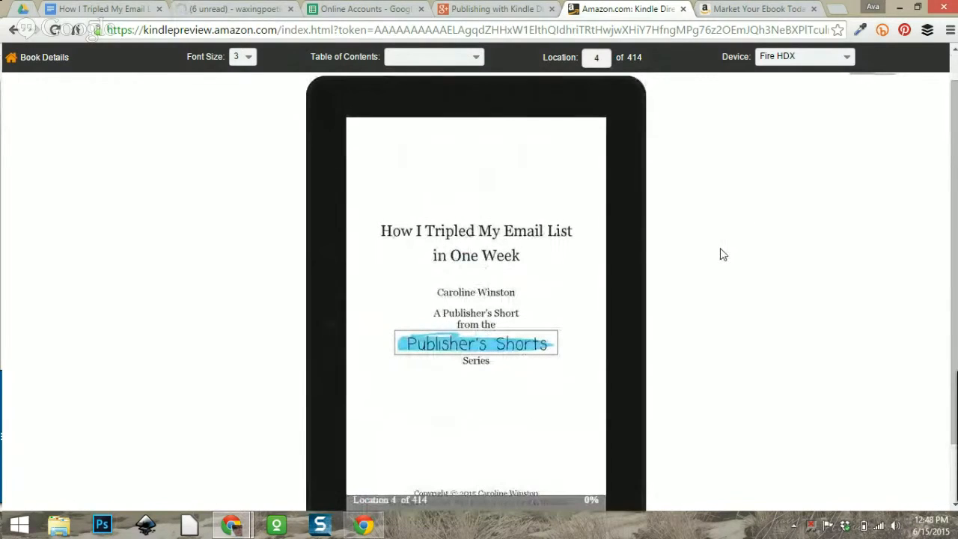
pyautogui.moveTo(617, 326)
pyautogui.click(634, 320)
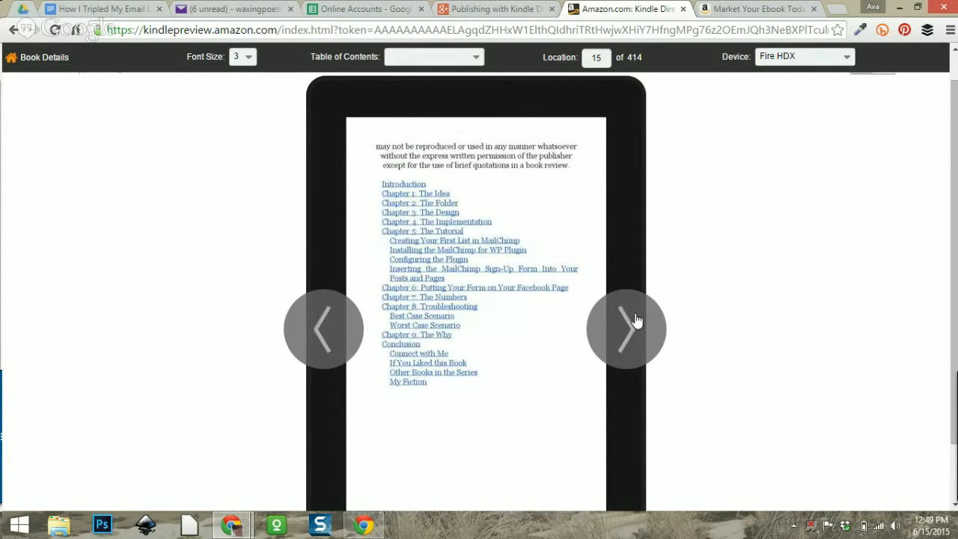
pyautogui.click(634, 321)
pyautogui.click(635, 320)
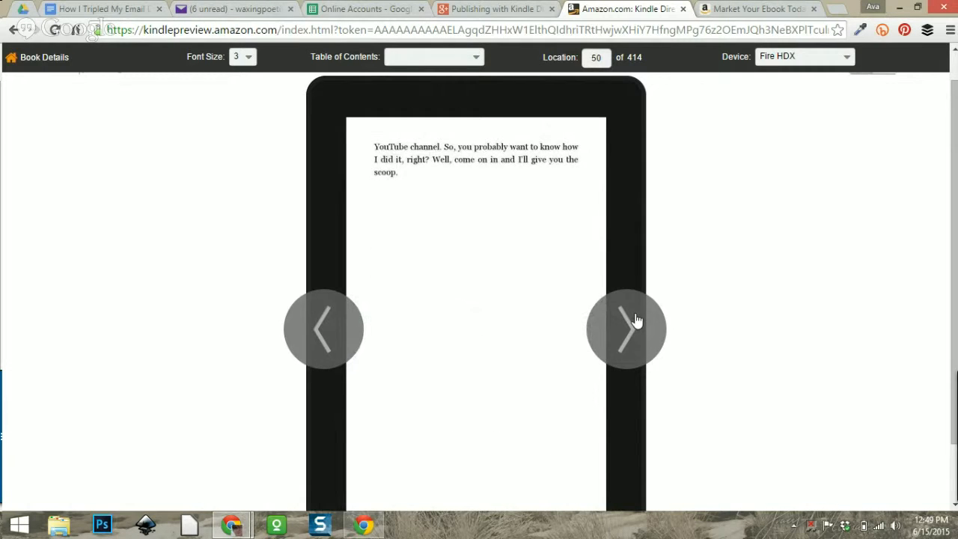
pyautogui.click(634, 320)
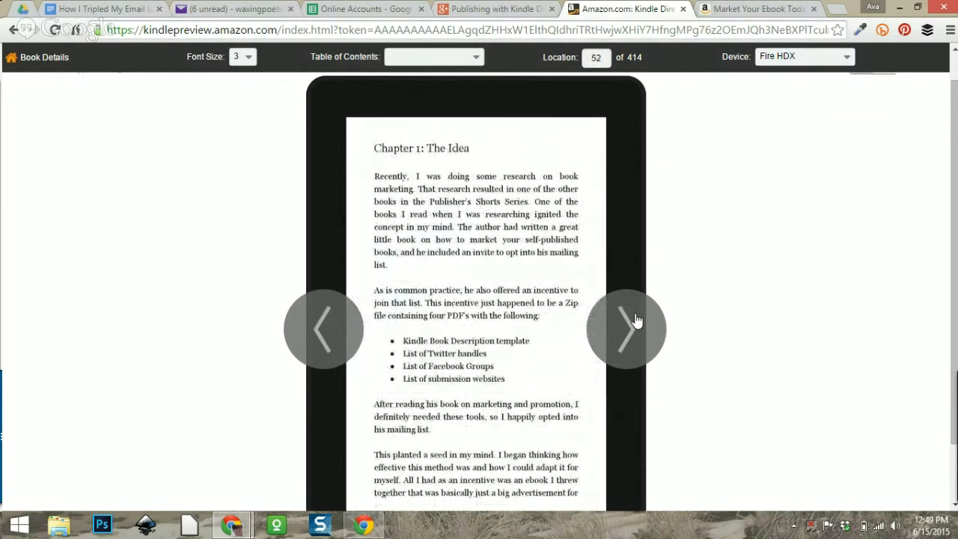
pyautogui.click(634, 320)
pyautogui.click(635, 320)
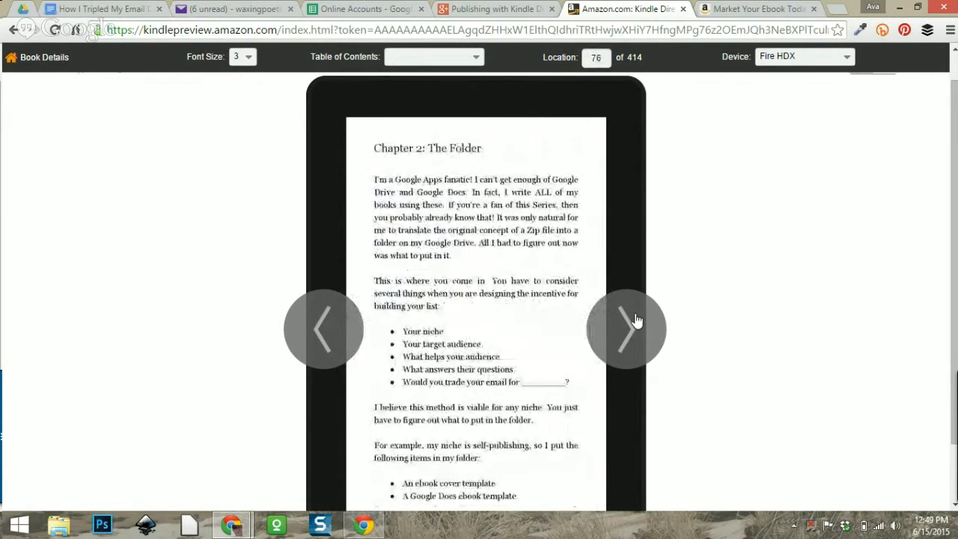
pyautogui.click(635, 320)
pyautogui.click(635, 320)
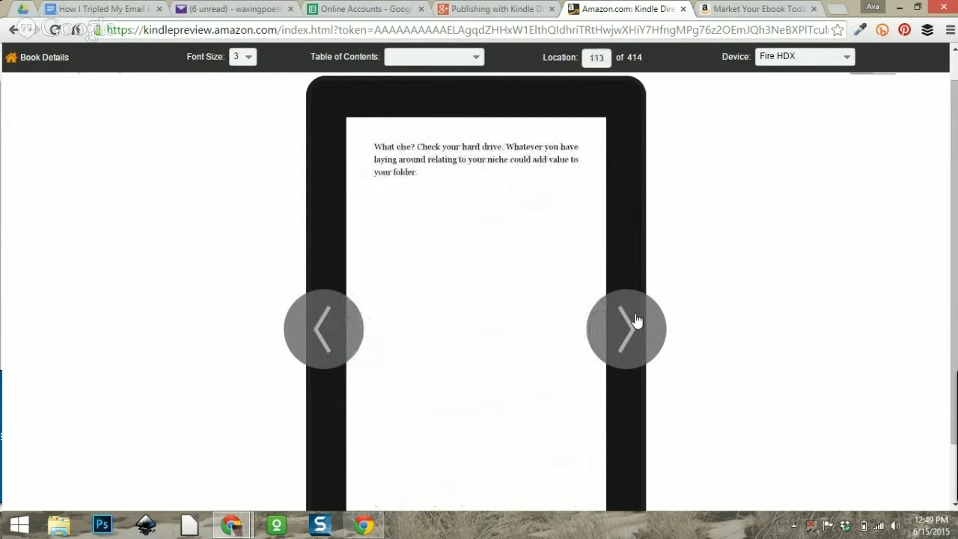
pyautogui.click(634, 320)
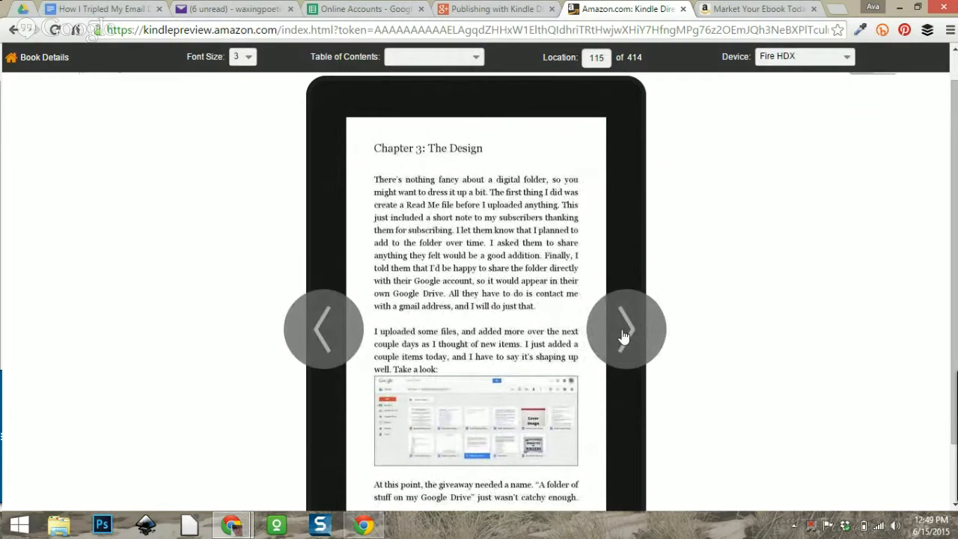
pyautogui.click(622, 336)
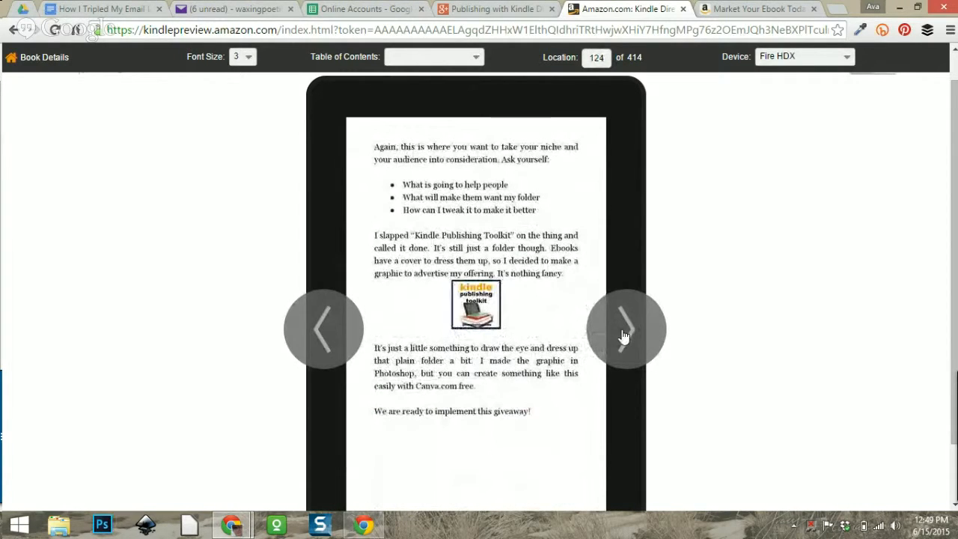
pyautogui.click(622, 335)
pyautogui.click(621, 335)
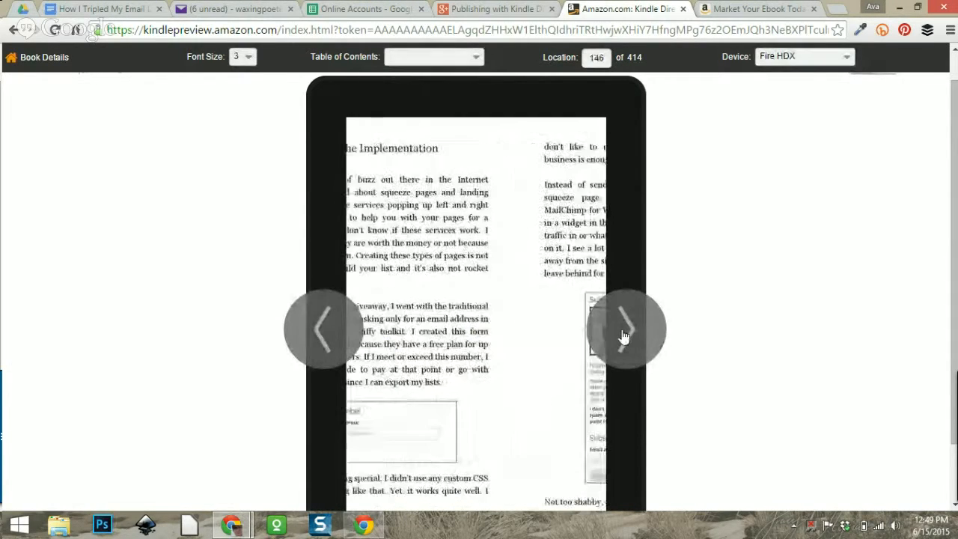
pyautogui.click(622, 335)
pyautogui.click(621, 335)
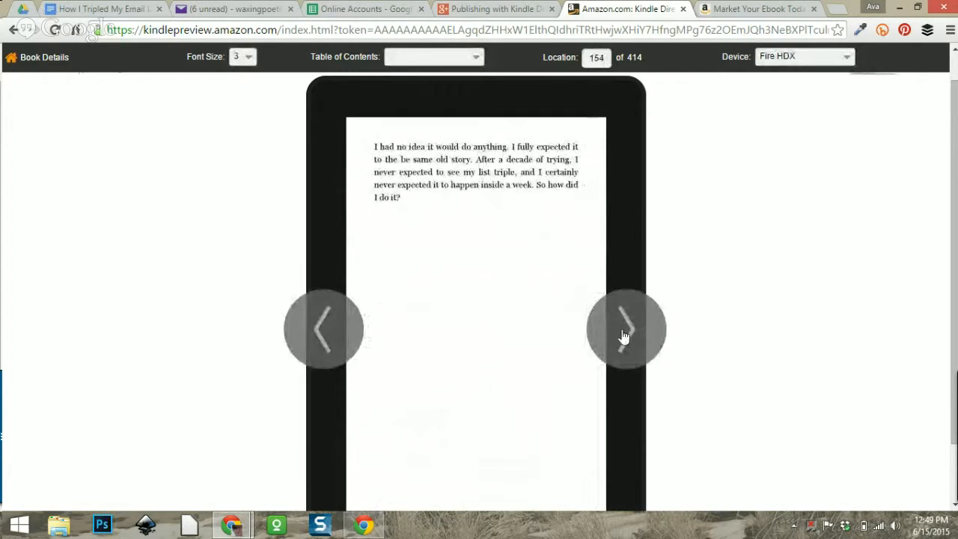
# Page through Chapters 5–9 to the book's final ENTITY page, then return to Book Details.
pyautogui.click(623, 337)
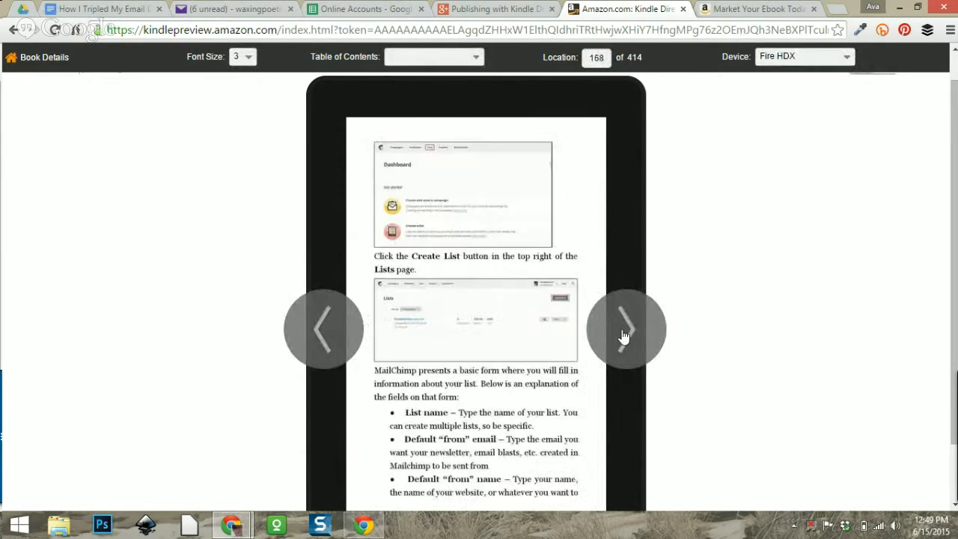
pyautogui.click(624, 337)
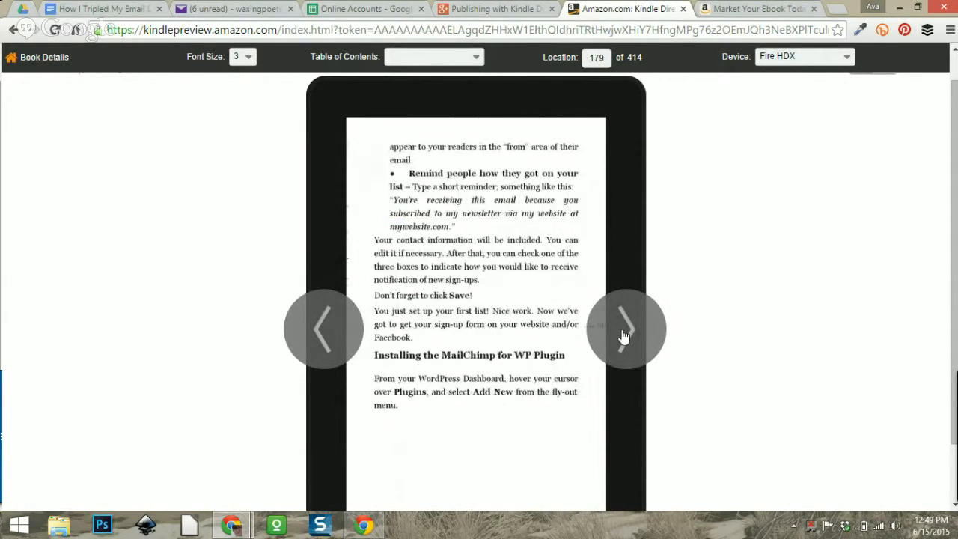
pyautogui.click(623, 337)
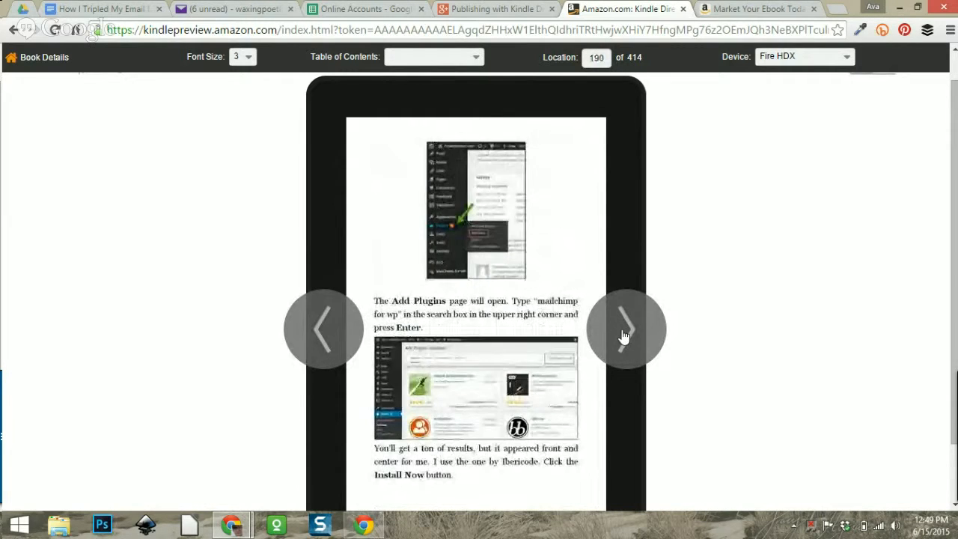
pyautogui.click(623, 336)
pyautogui.click(623, 337)
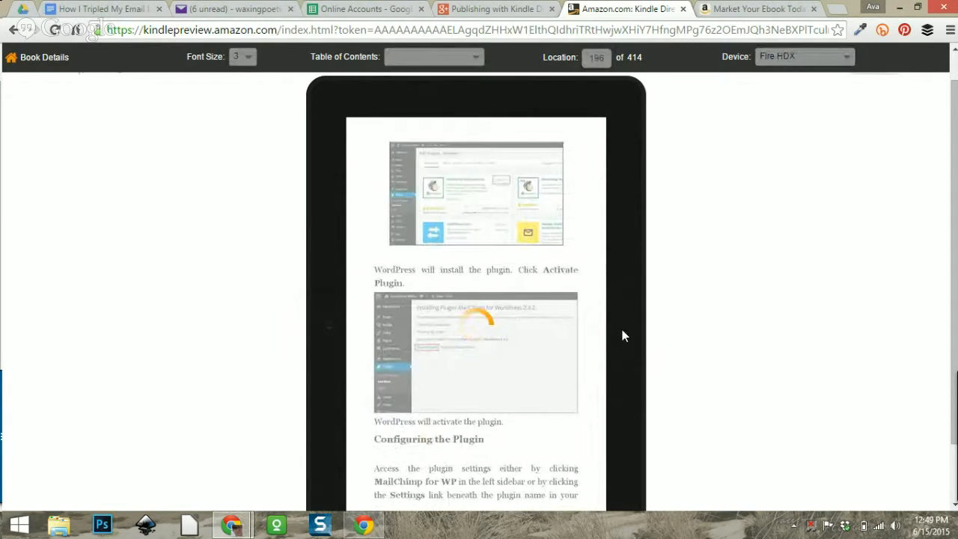
pyautogui.click(623, 337)
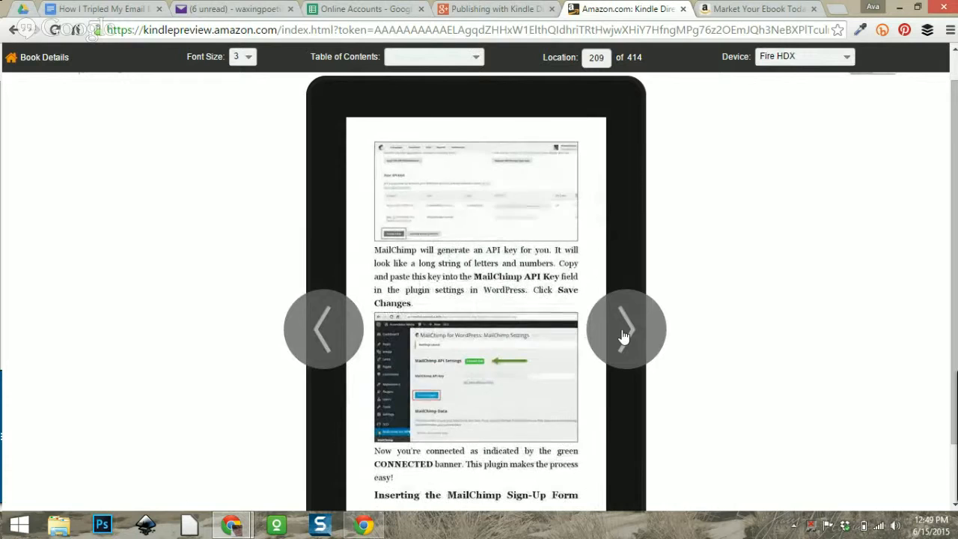
pyautogui.click(623, 337)
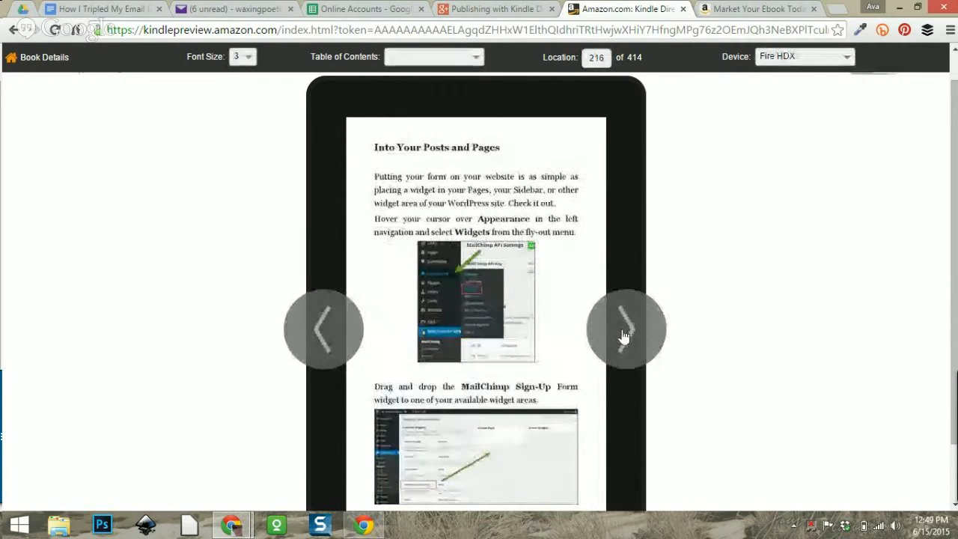
pyautogui.click(623, 337)
pyautogui.click(623, 336)
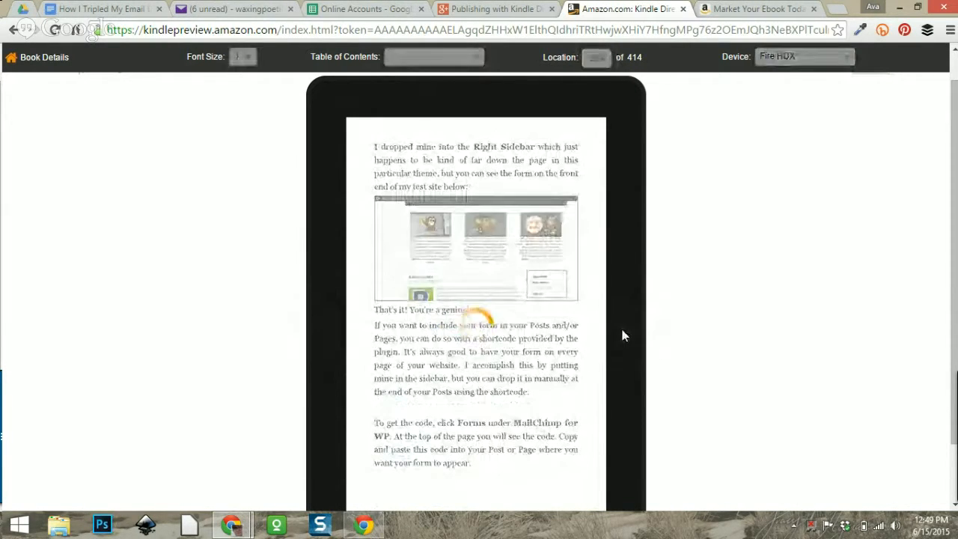
pyautogui.click(623, 337)
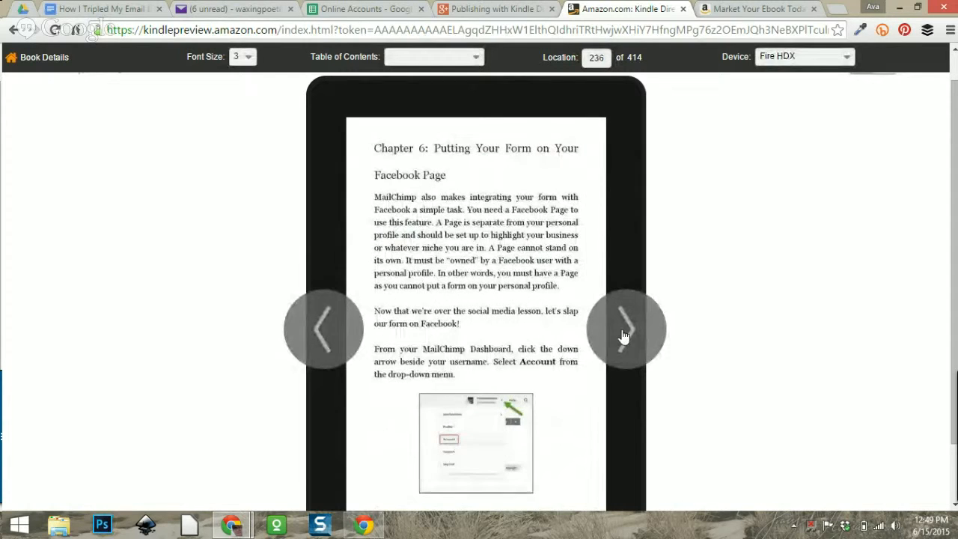
pyautogui.click(623, 337)
pyautogui.click(624, 336)
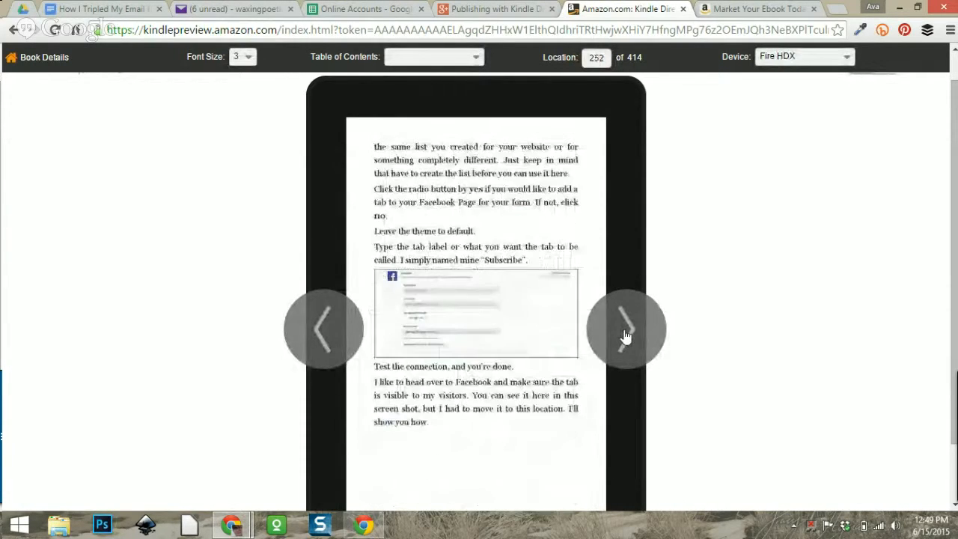
pyautogui.click(625, 337)
pyautogui.click(624, 337)
pyautogui.click(625, 337)
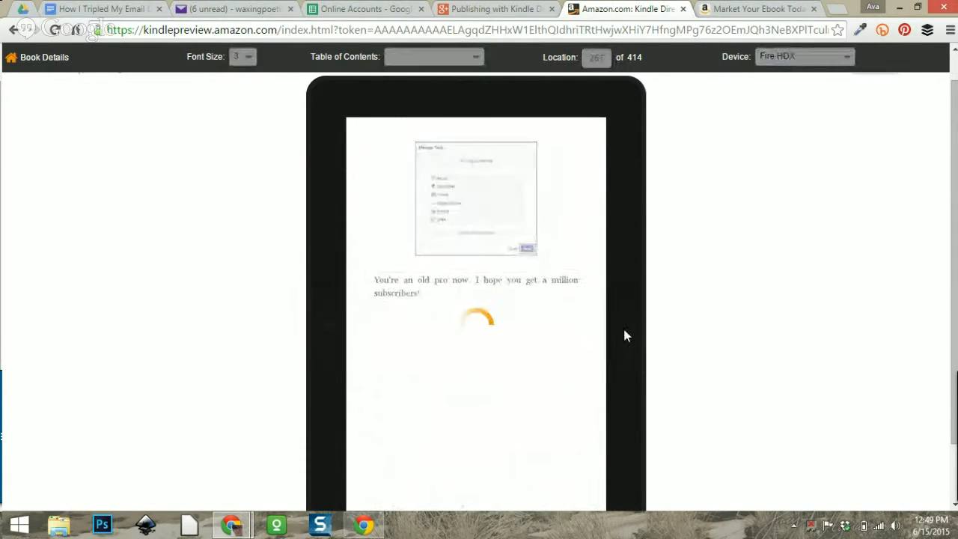
pyautogui.click(626, 336)
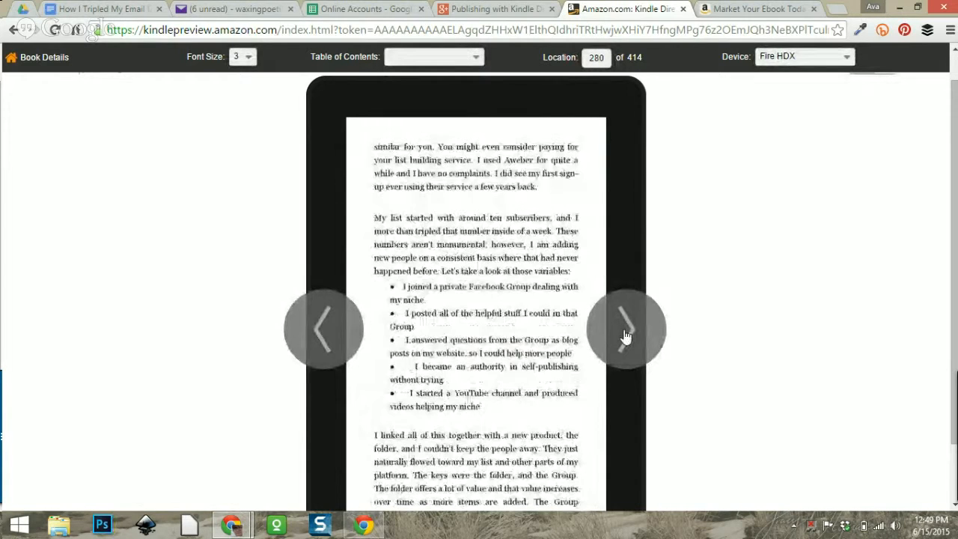
pyautogui.click(626, 337)
pyautogui.click(625, 336)
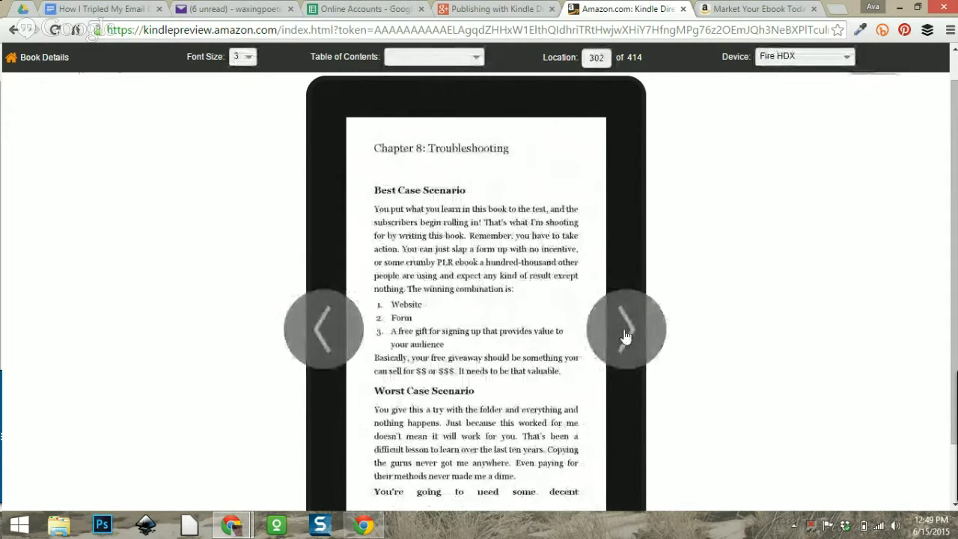
pyautogui.click(626, 336)
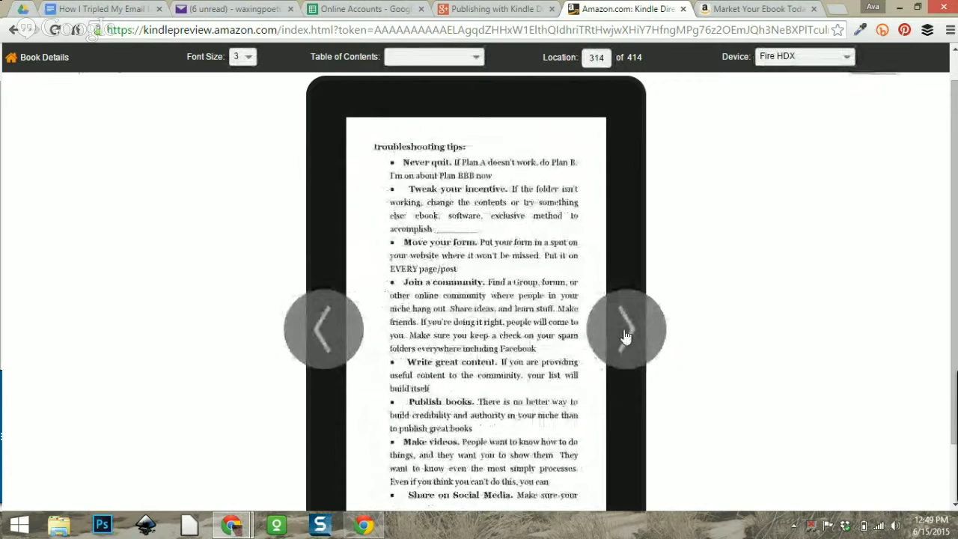
pyautogui.click(625, 337)
pyautogui.click(626, 337)
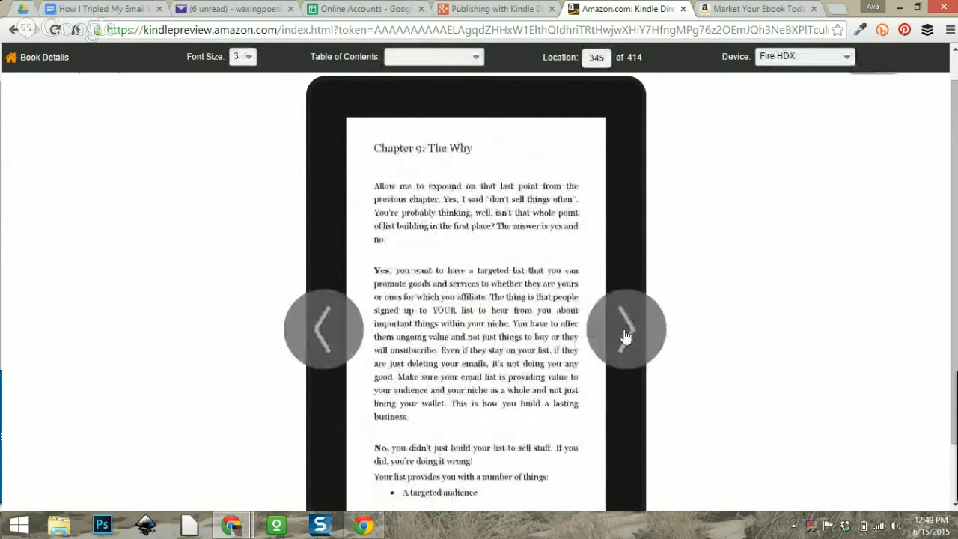
pyautogui.click(625, 337)
pyautogui.click(625, 337)
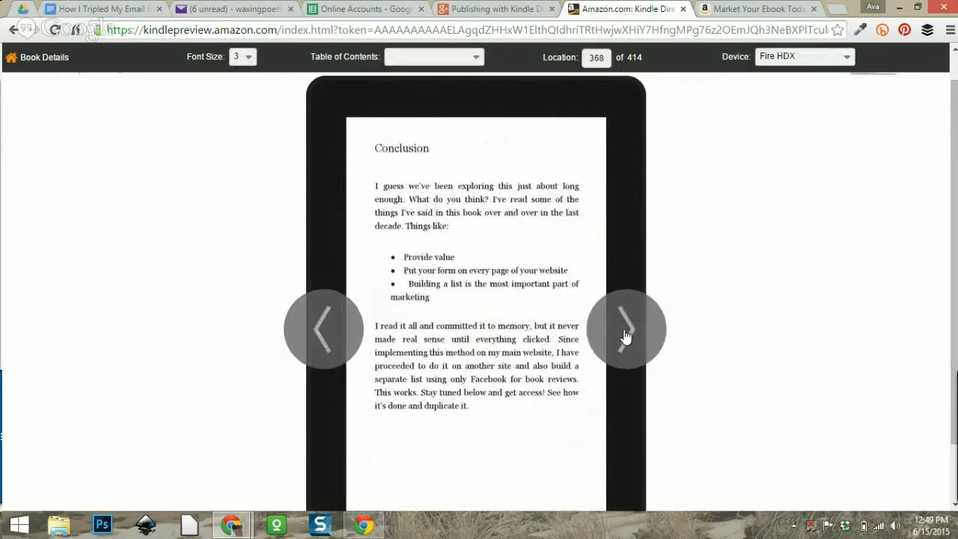
pyautogui.click(625, 336)
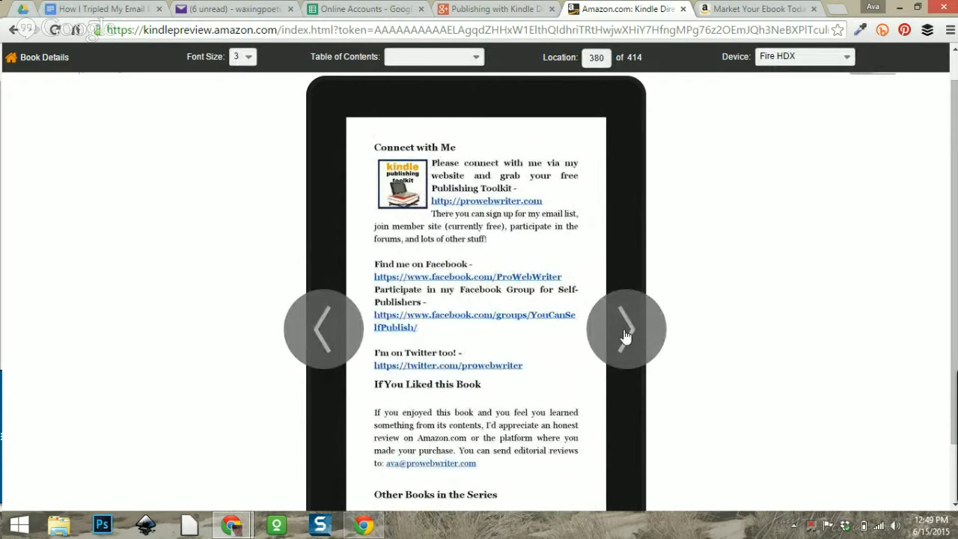
pyautogui.click(625, 337)
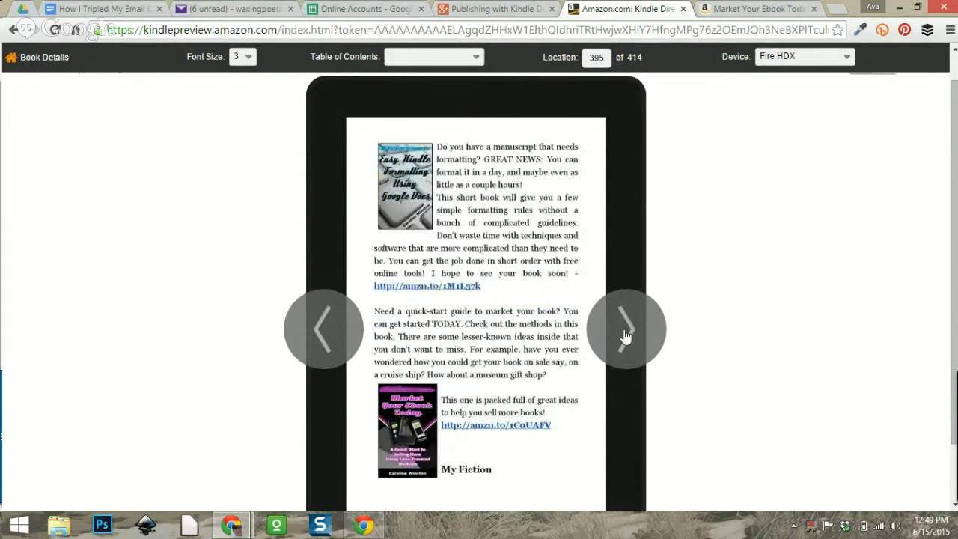
pyautogui.click(625, 337)
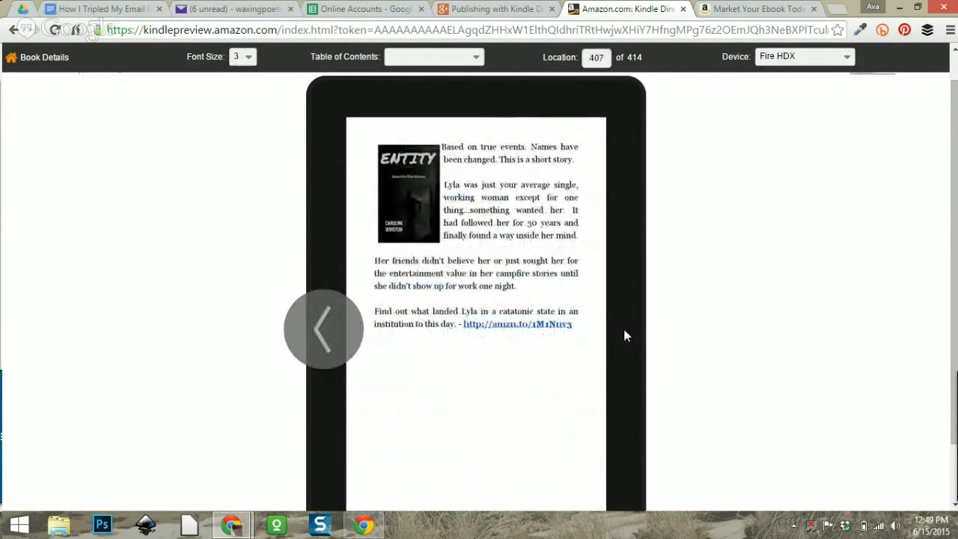
pyautogui.click(340, 339)
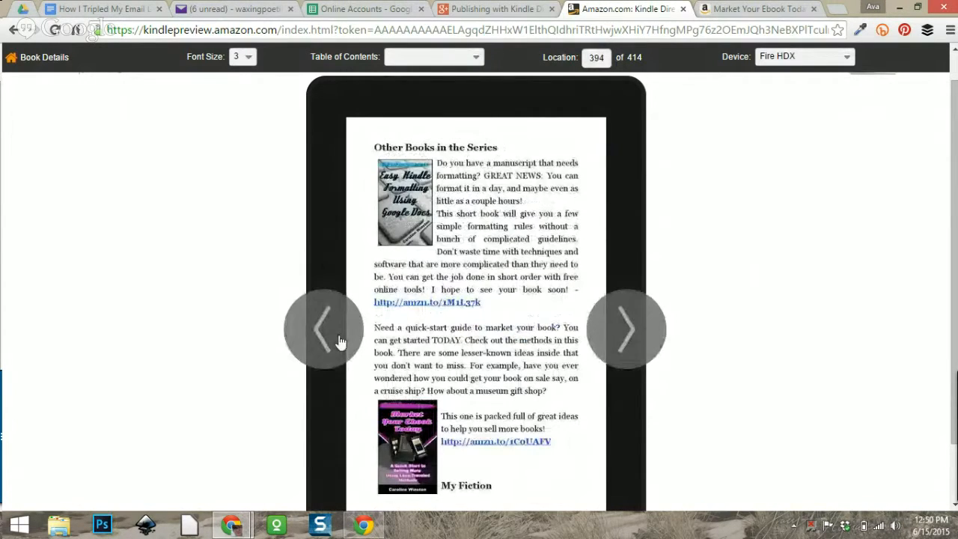
pyautogui.click(612, 338)
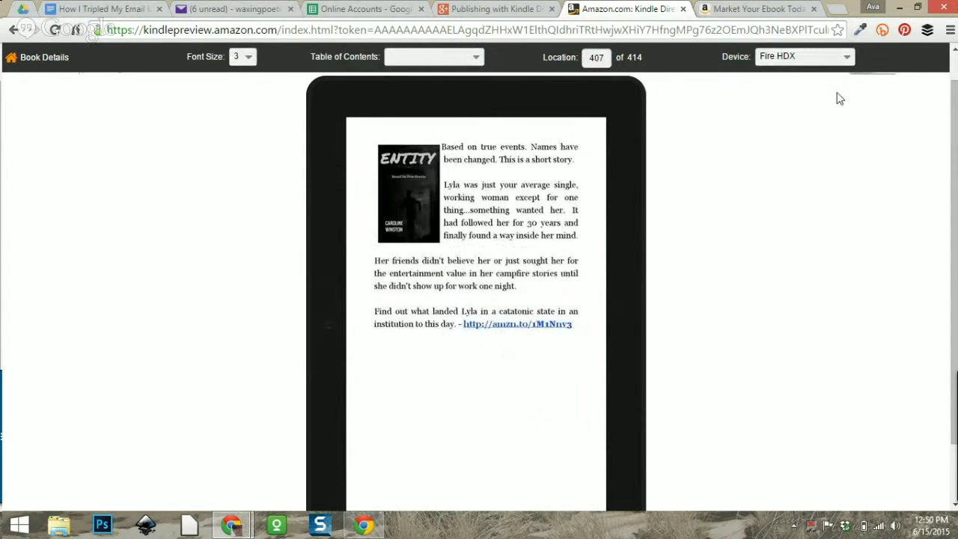
pyautogui.click(38, 57)
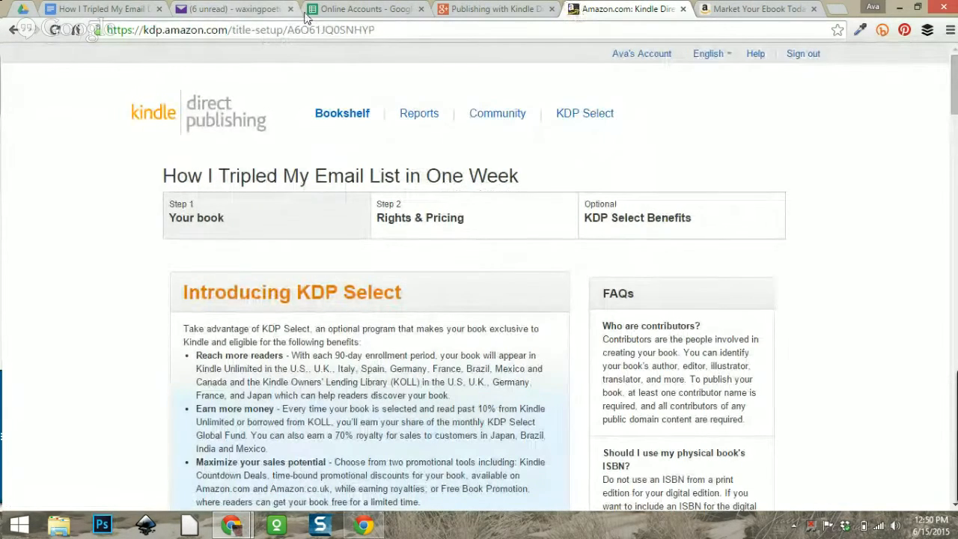
# Save the ebook's title details and continue to the Rights & Pricing step.
pyautogui.scroll(-5, 808, 279)
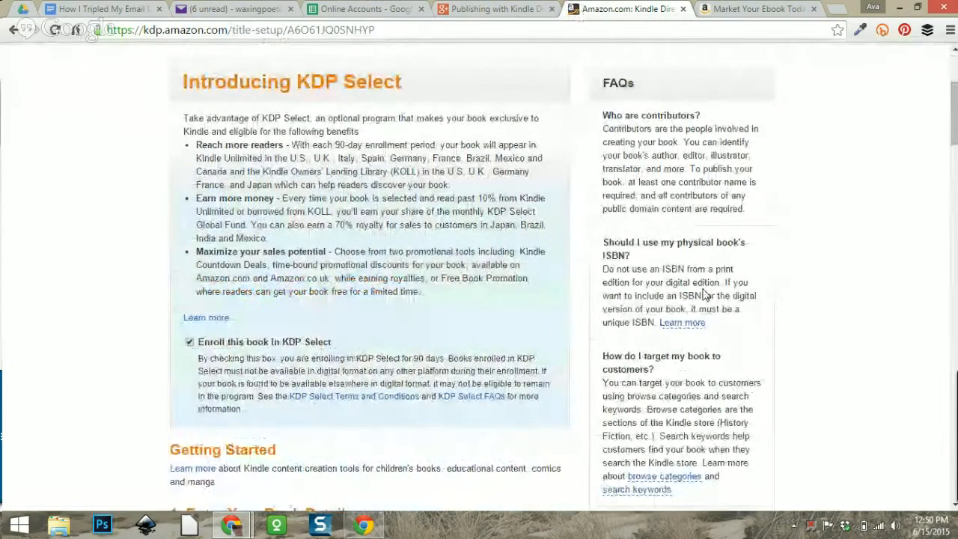
pyautogui.scroll(-6, 479, 304)
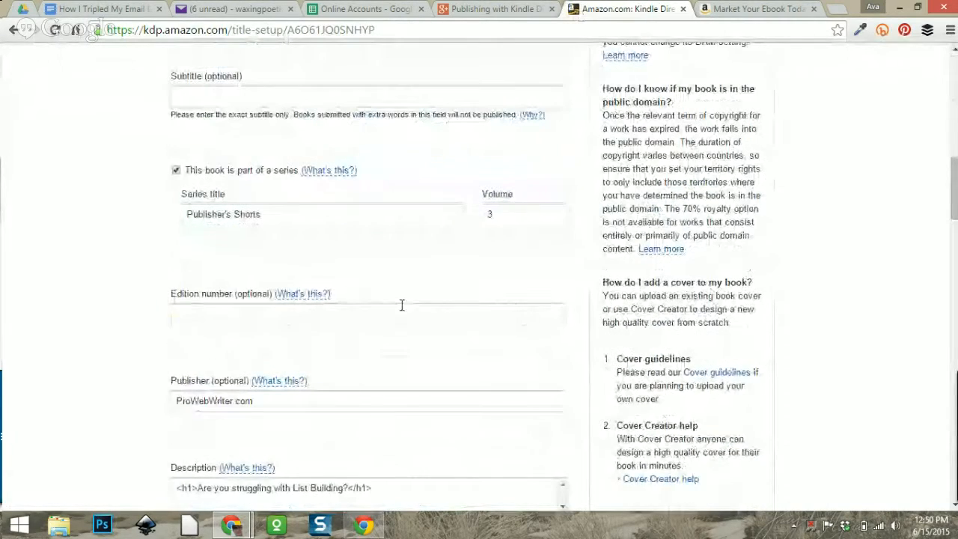
pyautogui.scroll(-12, 430, 242)
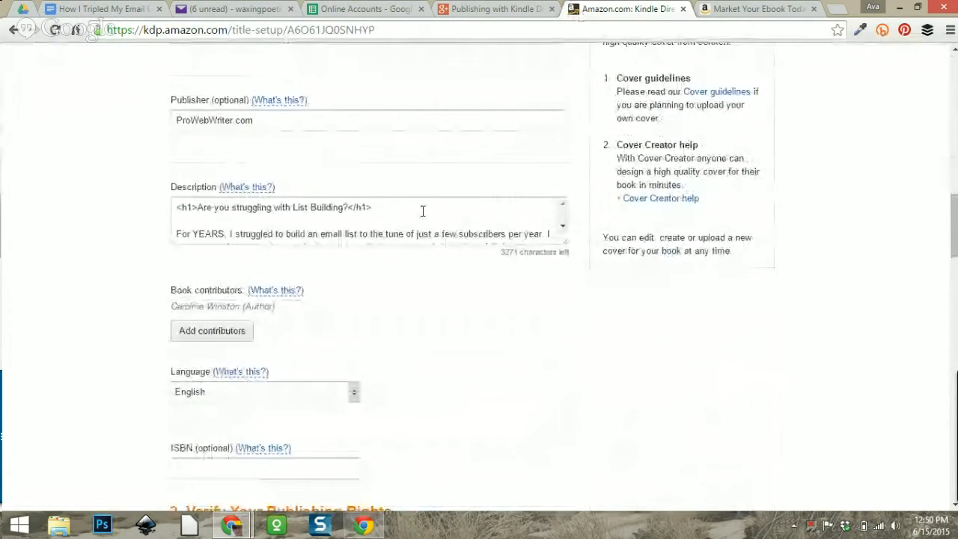
pyautogui.scroll(-6, 291, 322)
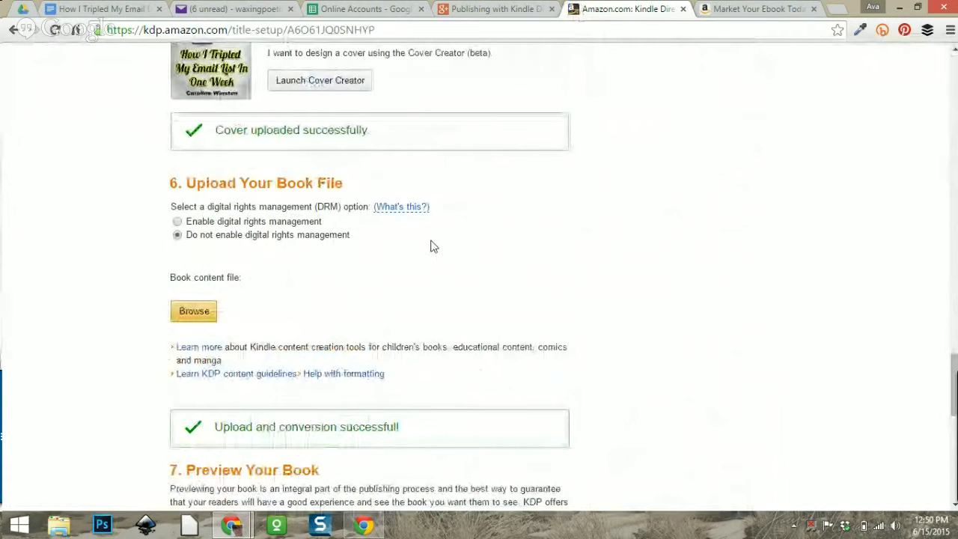
pyautogui.scroll(-2, 320, 299)
pyautogui.scroll(-4, 351, 240)
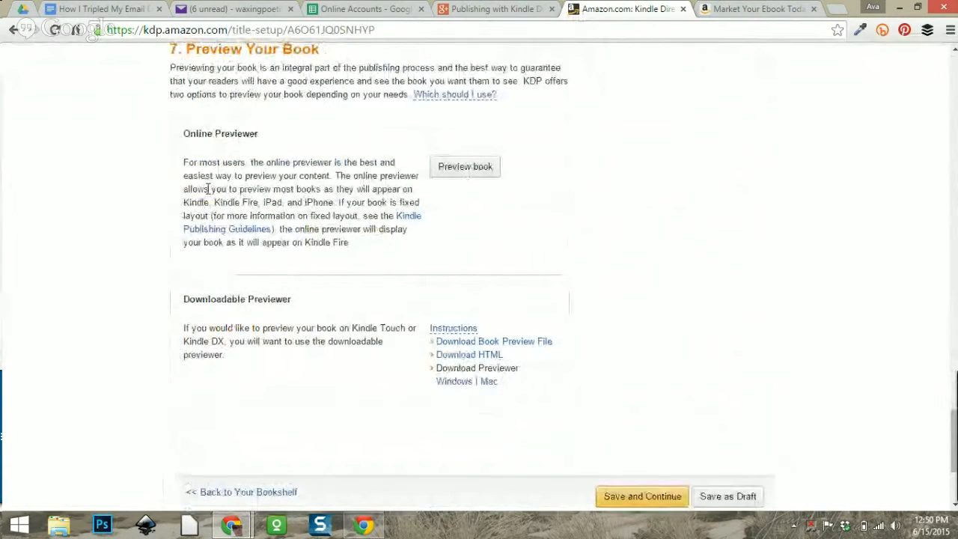
pyautogui.scroll(-3, 813, 294)
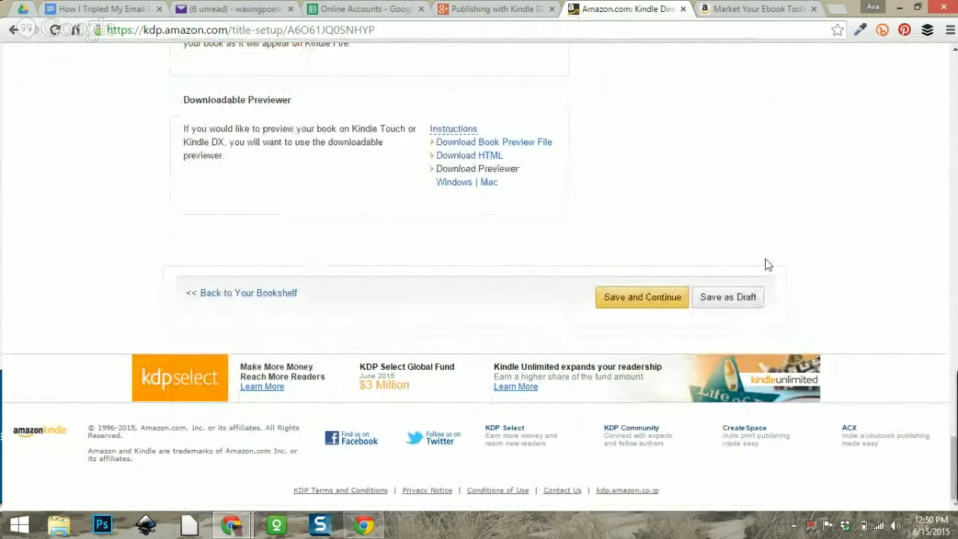
pyautogui.click(633, 300)
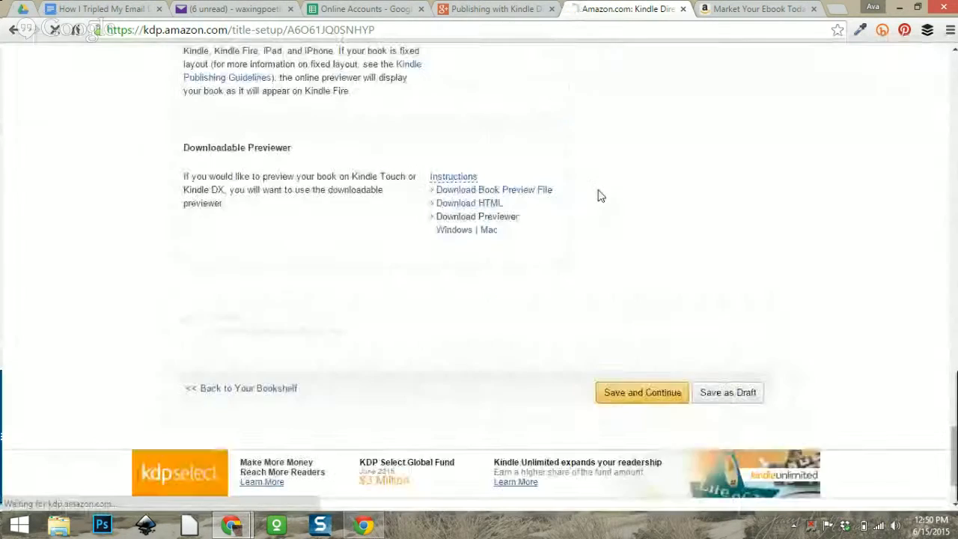
pyautogui.scroll(-2, 523, 172)
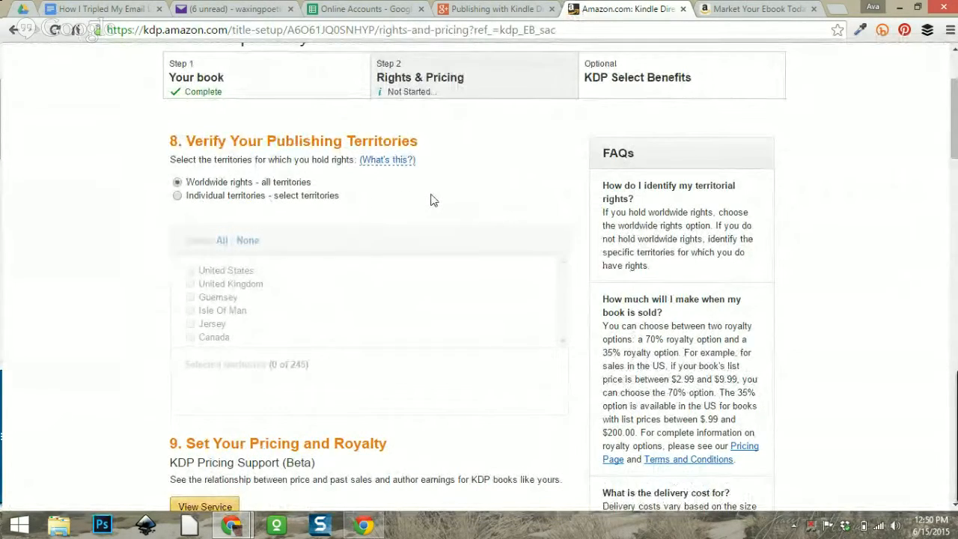
# Choose Individual territories with none selected, then review the 35%/70% royalty options.
pyautogui.scroll(-1, 430, 200)
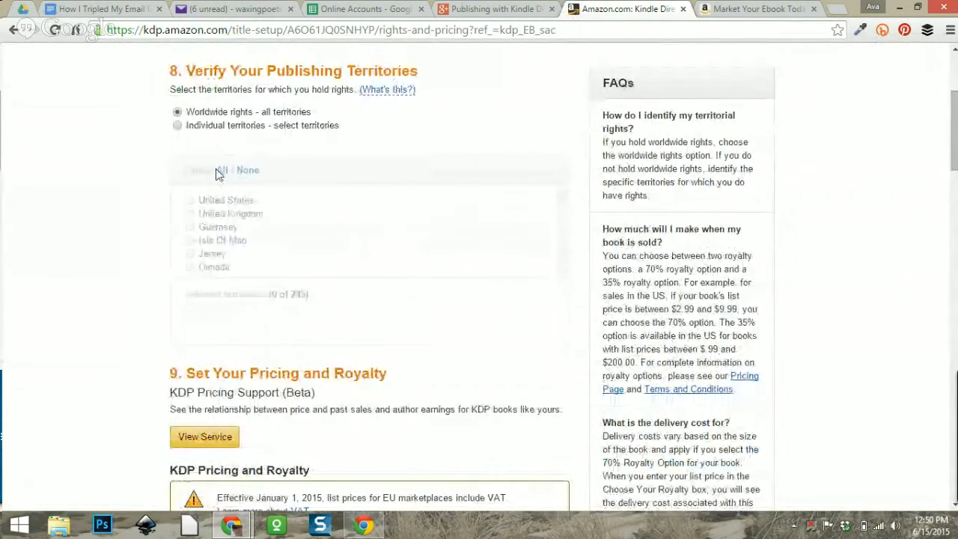
pyautogui.click(430, 127)
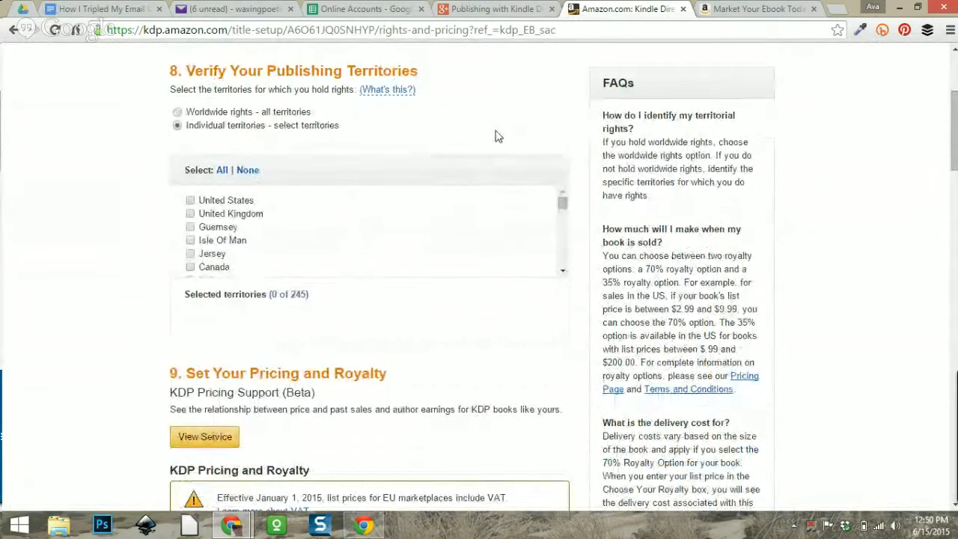
pyautogui.scroll(-1, 463, 139)
pyautogui.scroll(-1, 361, 141)
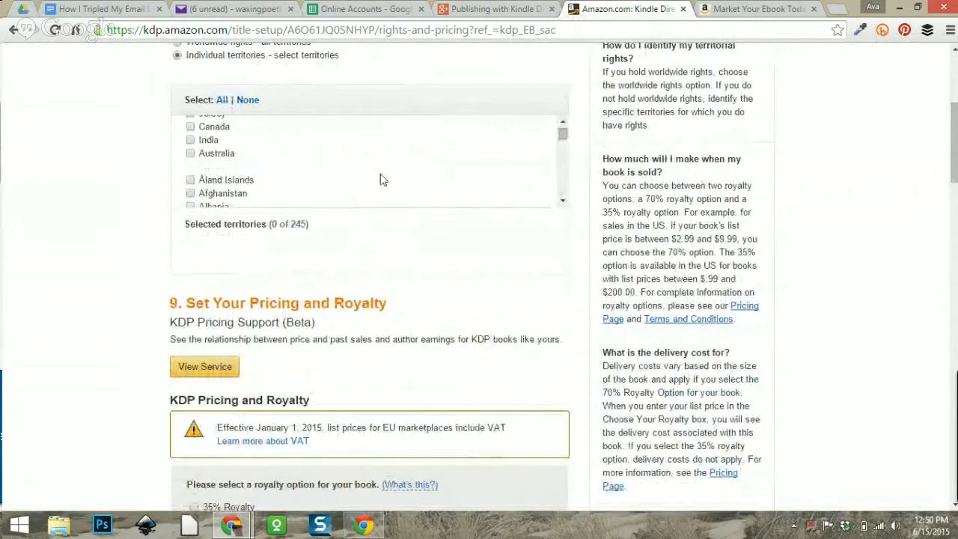
pyautogui.scroll(1, 380, 182)
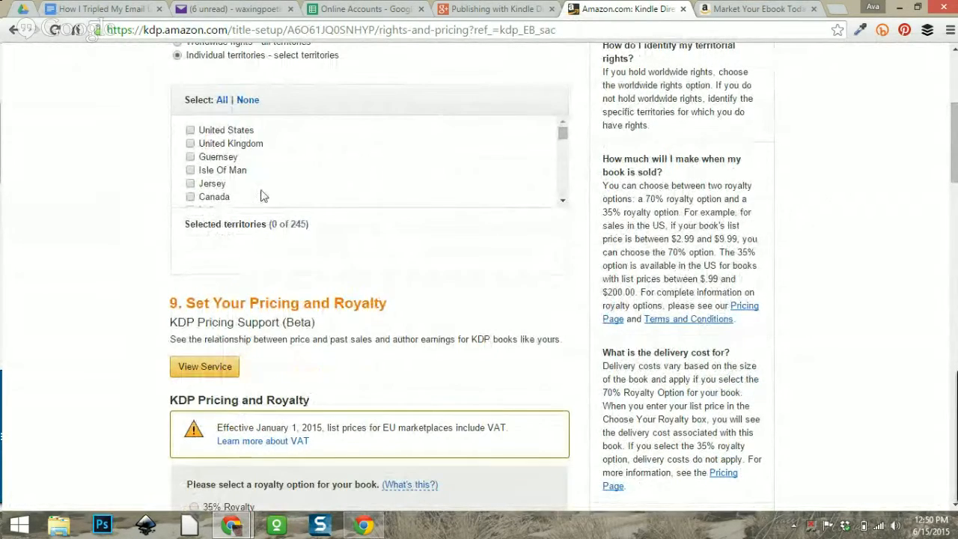
pyautogui.scroll(-5, 382, 174)
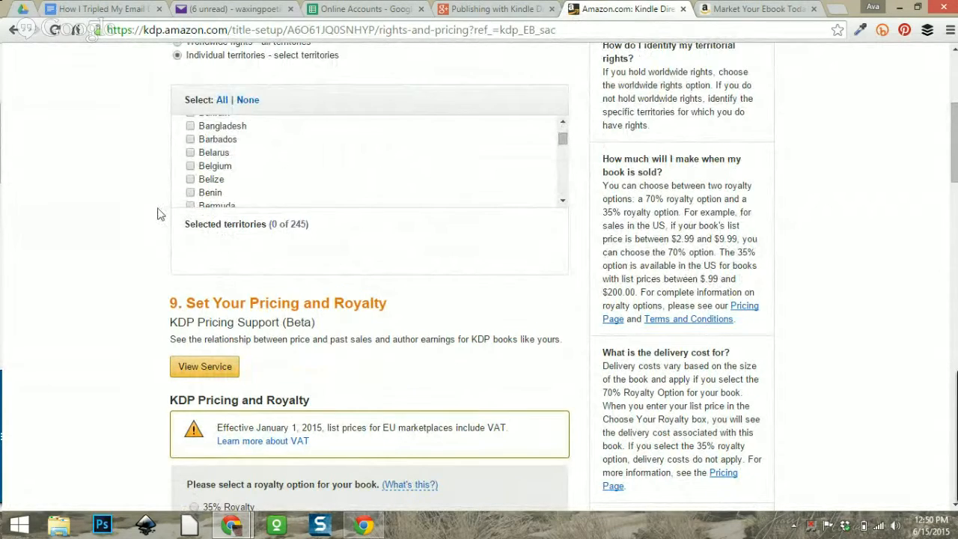
pyautogui.scroll(-2, 90, 224)
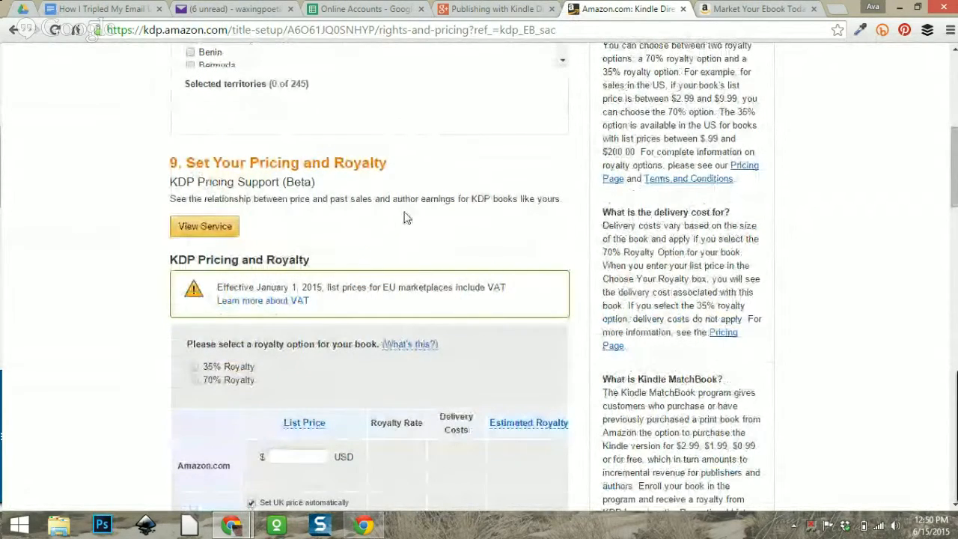
pyautogui.scroll(-1, 397, 184)
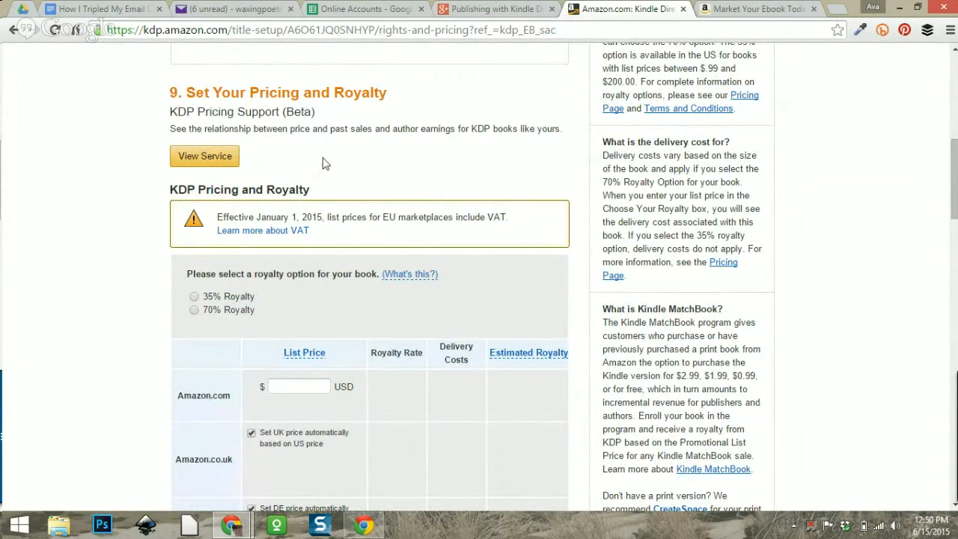
pyautogui.scroll(-2, 453, 157)
pyautogui.scroll(1, 453, 175)
pyautogui.click(197, 90)
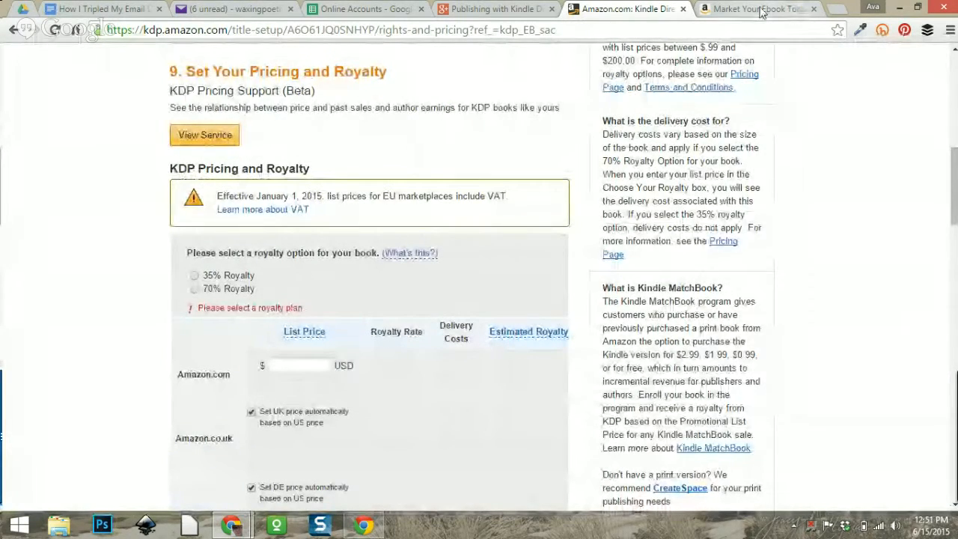
pyautogui.scroll(-1, 502, 168)
pyautogui.scroll(-1, 487, 209)
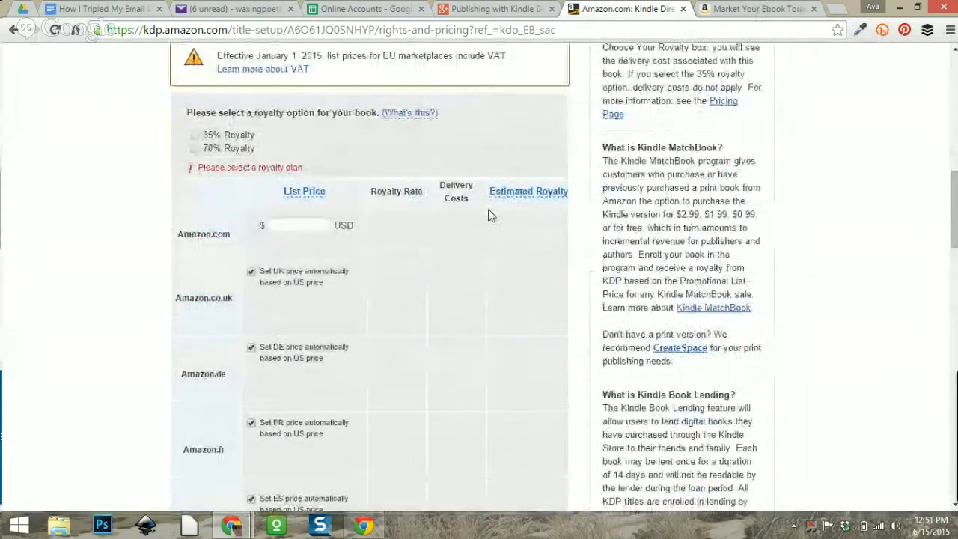
pyautogui.scroll(2, 488, 210)
pyautogui.click(193, 275)
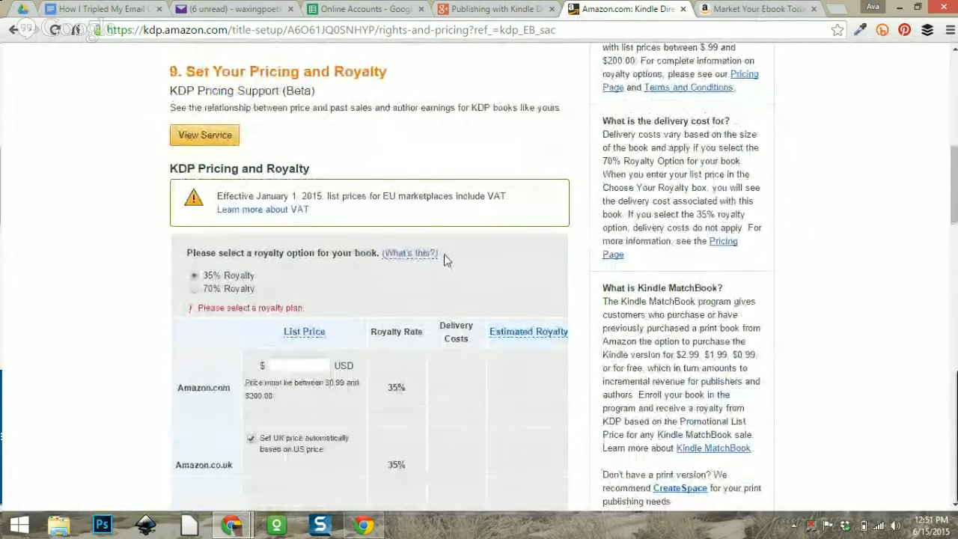
pyautogui.scroll(-1, 444, 260)
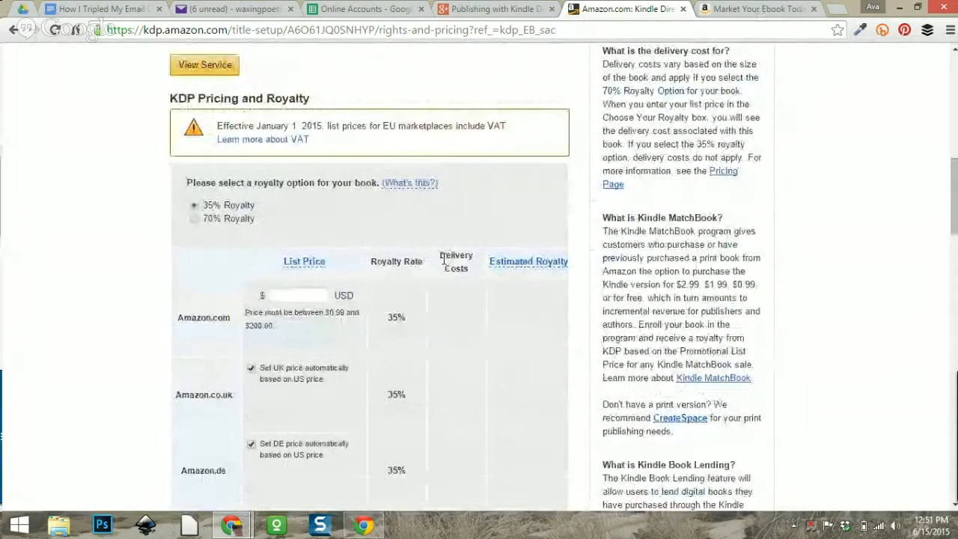
pyautogui.click(295, 296)
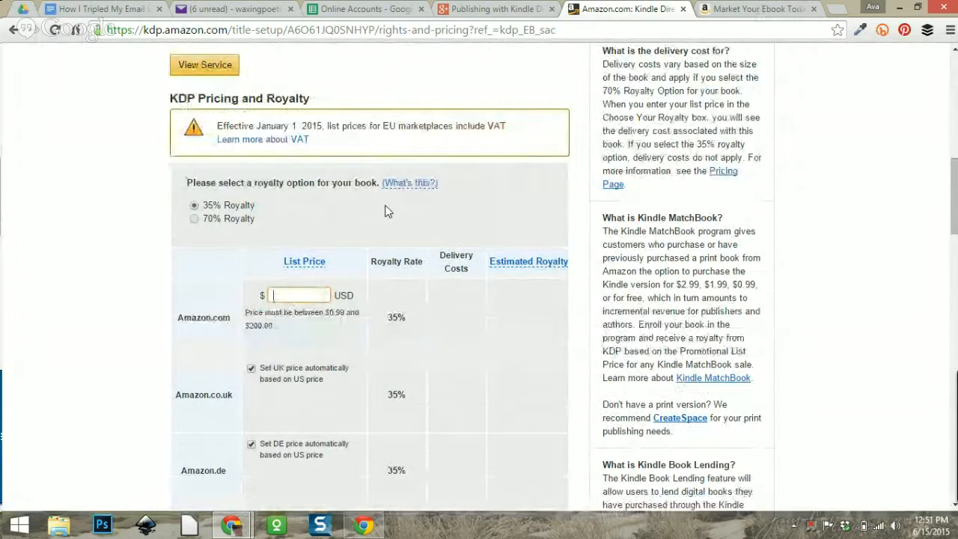
pyautogui.write('.99')
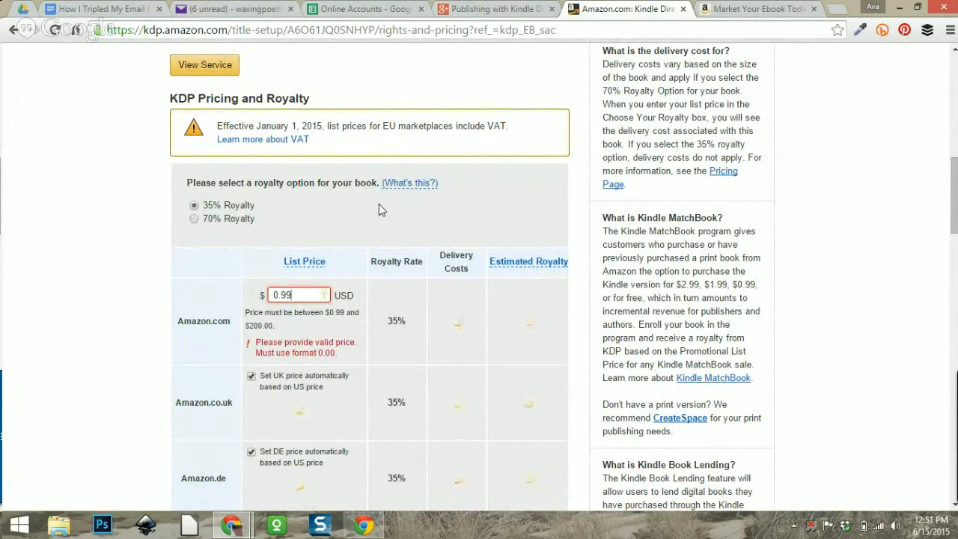
pyautogui.scroll(-1, 129, 249)
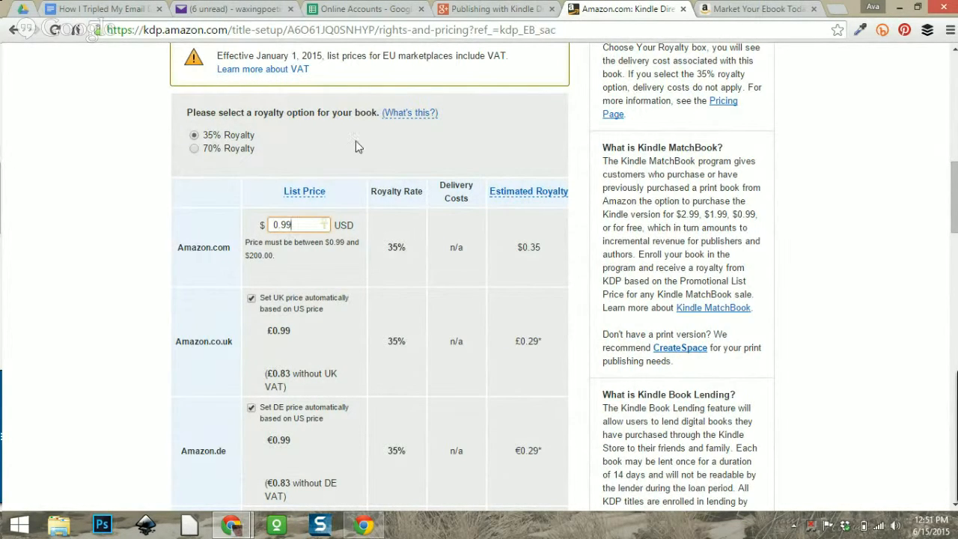
pyautogui.scroll(-1, 355, 142)
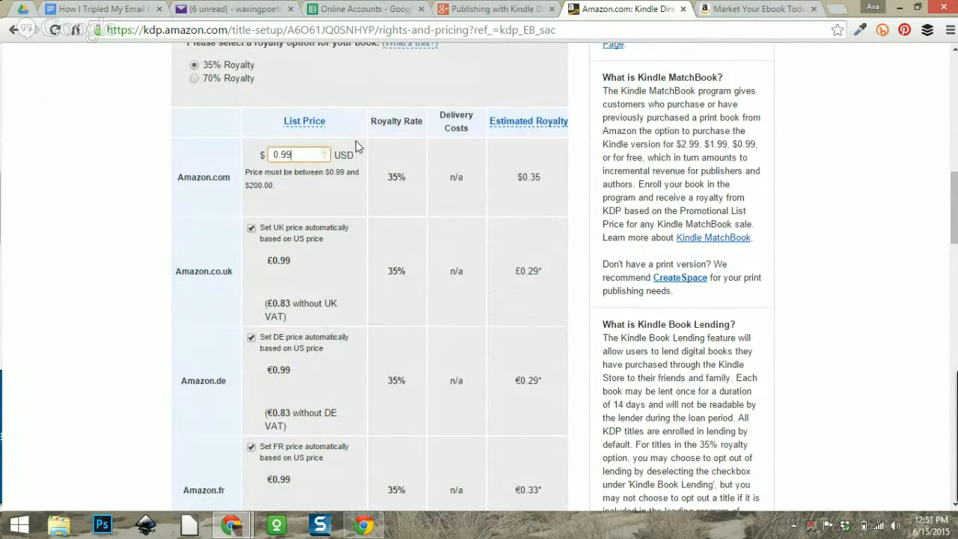
pyautogui.scroll(3, 356, 146)
pyautogui.scroll(-1, 356, 146)
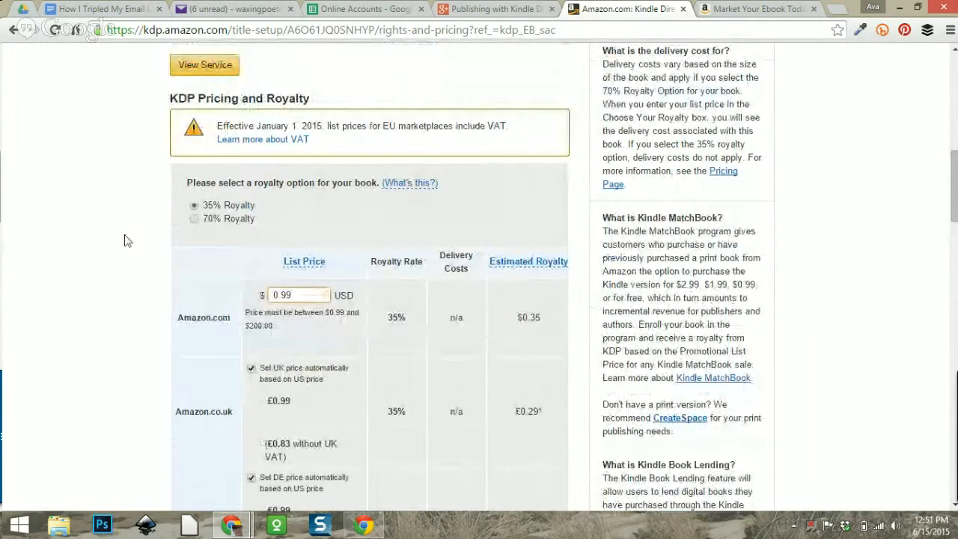
pyautogui.scroll(-3, 60, 229)
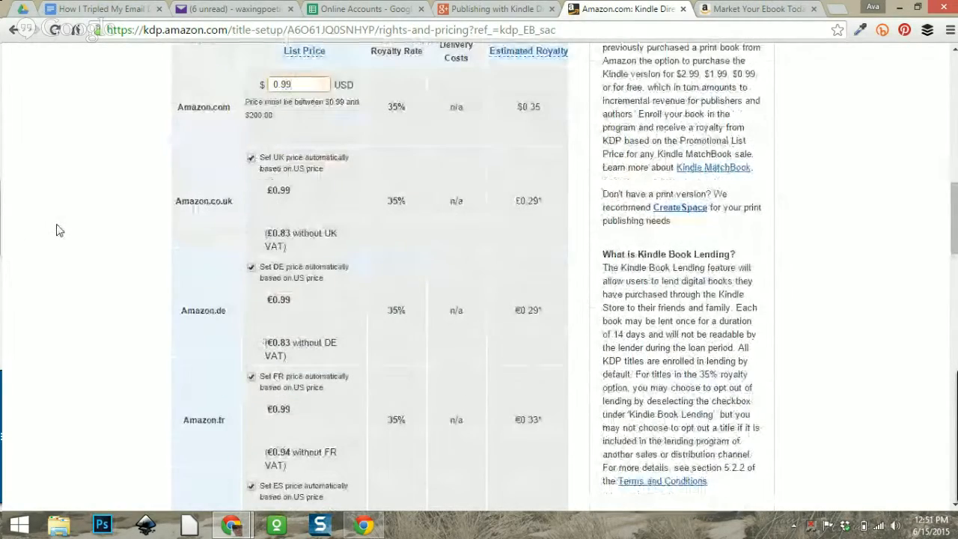
pyautogui.scroll(-8, 59, 230)
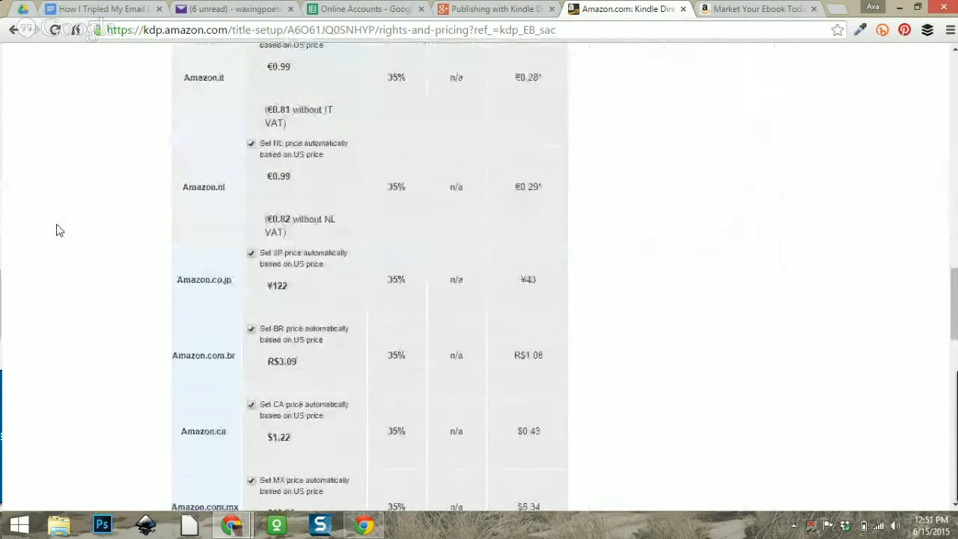
pyautogui.scroll(-6, 60, 231)
pyautogui.scroll(-5, 60, 230)
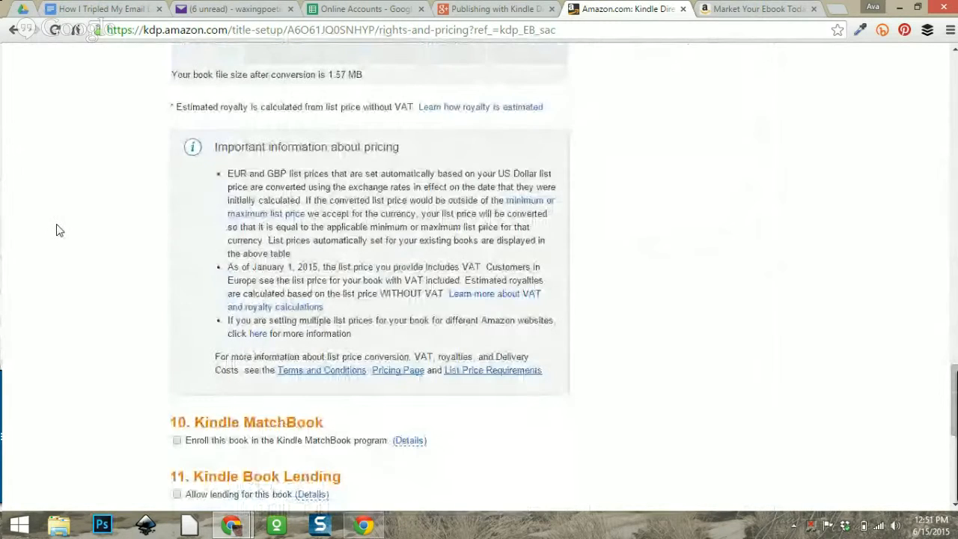
pyautogui.scroll(10, 57, 230)
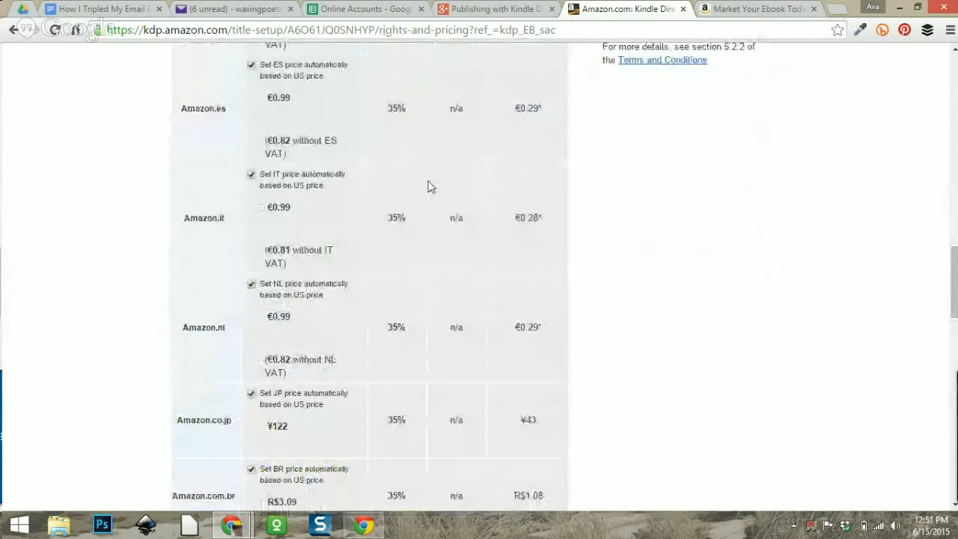
pyautogui.scroll(3, 320, 240)
pyautogui.scroll(4, 496, 160)
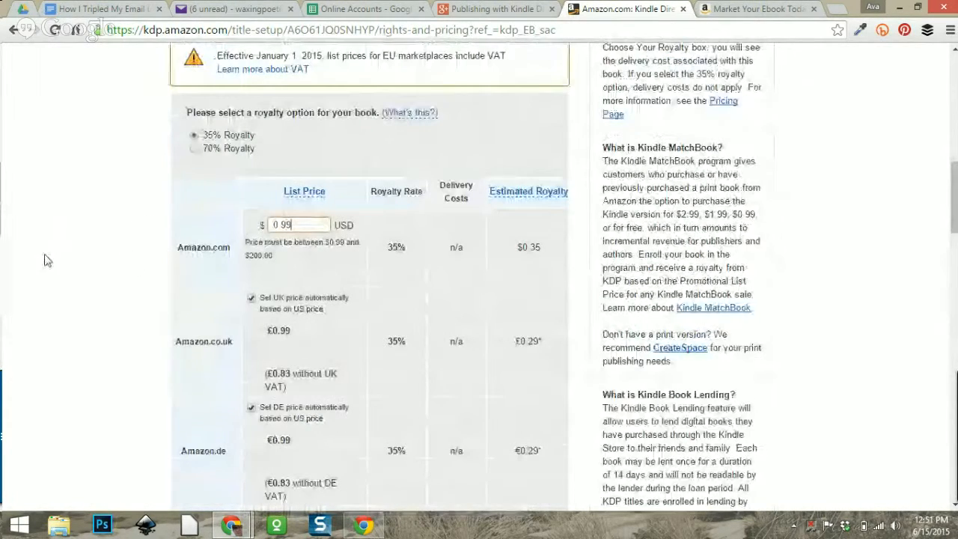
pyautogui.scroll(-5, 84, 277)
pyautogui.scroll(-10, 83, 277)
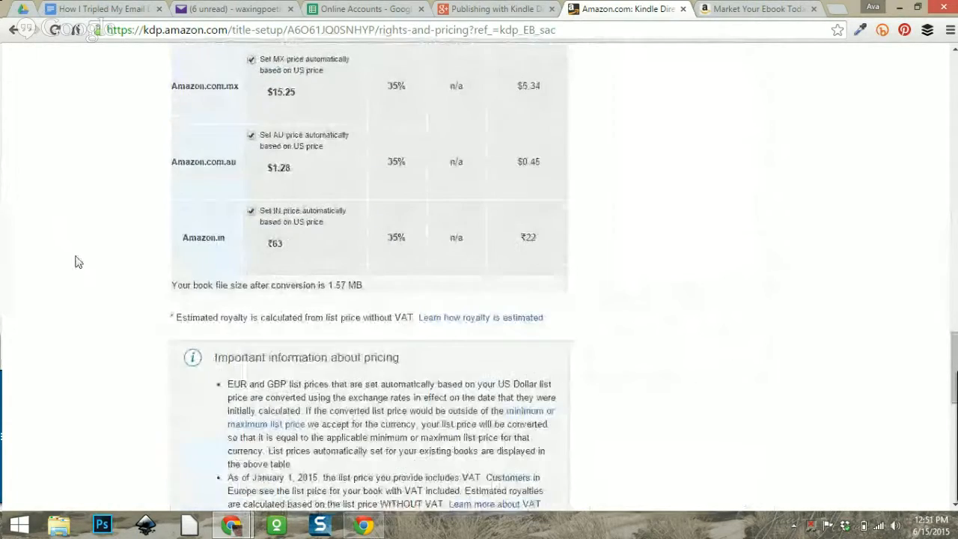
pyautogui.scroll(3, 217, 241)
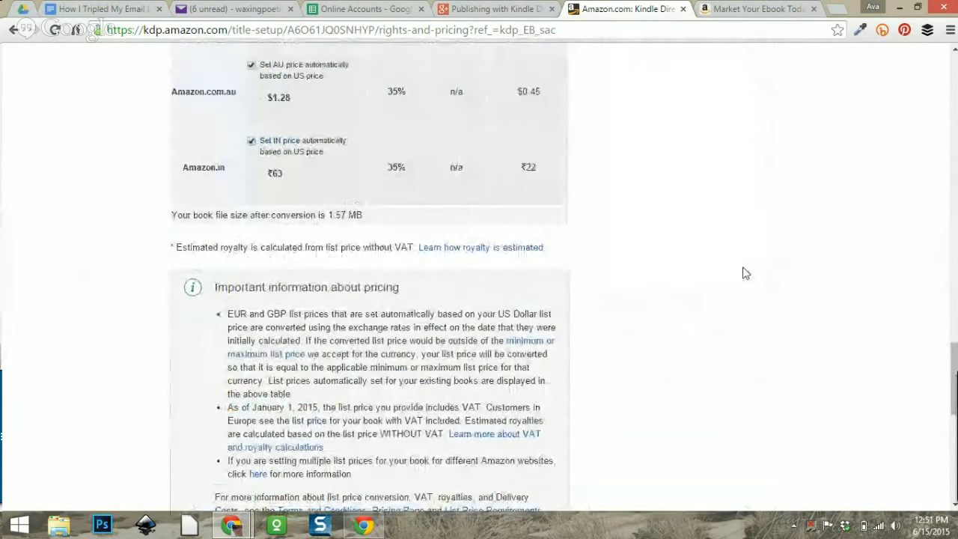
pyautogui.scroll(-3, 662, 282)
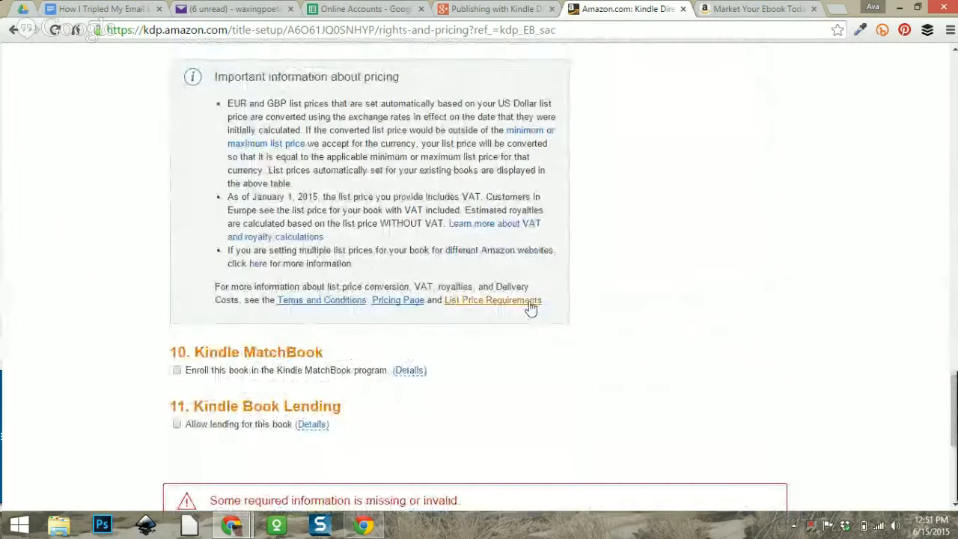
pyautogui.scroll(-1, 523, 310)
# Enroll the ebook in Kindle MatchBook at a Free price and allow lending.
pyautogui.click(177, 299)
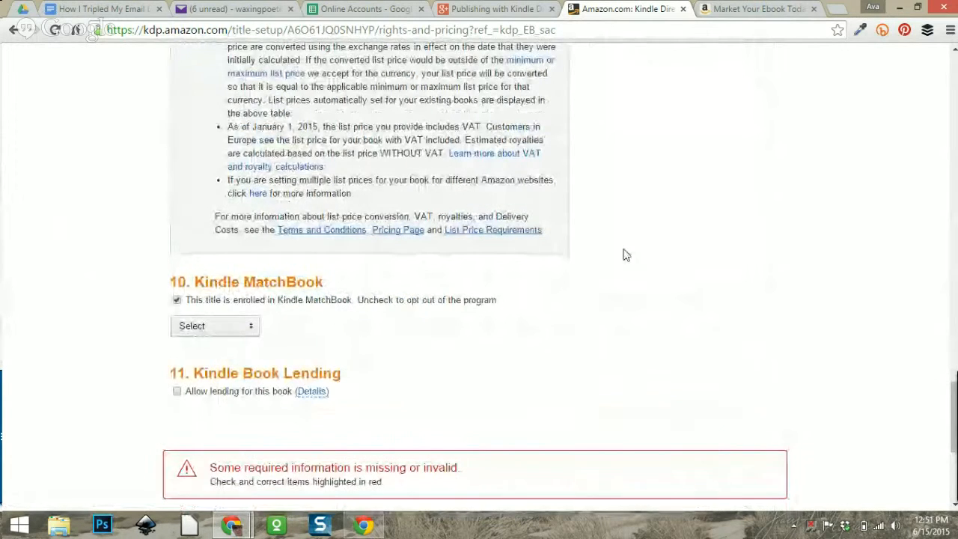
pyautogui.scroll(-2, 633, 255)
pyautogui.click(200, 188)
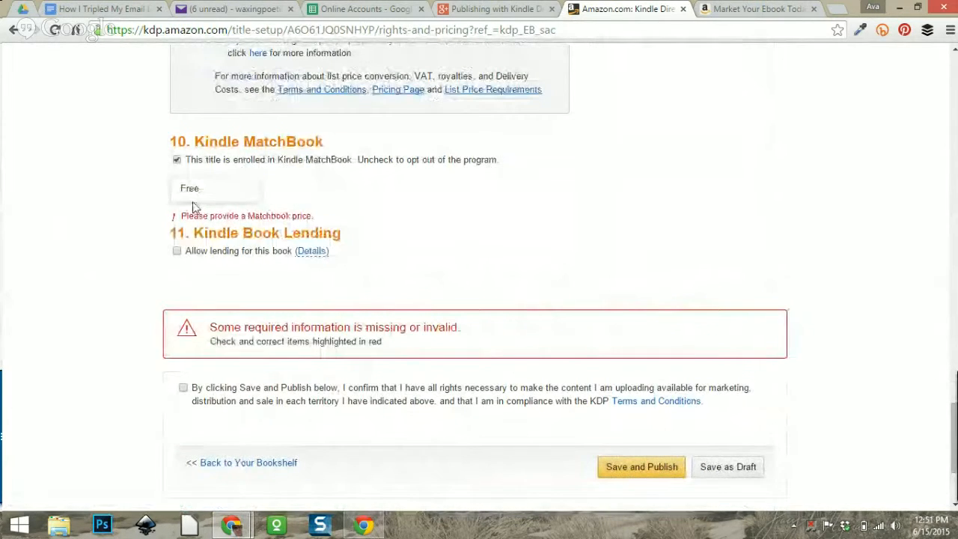
pyautogui.click(215, 197)
pyautogui.click(653, 220)
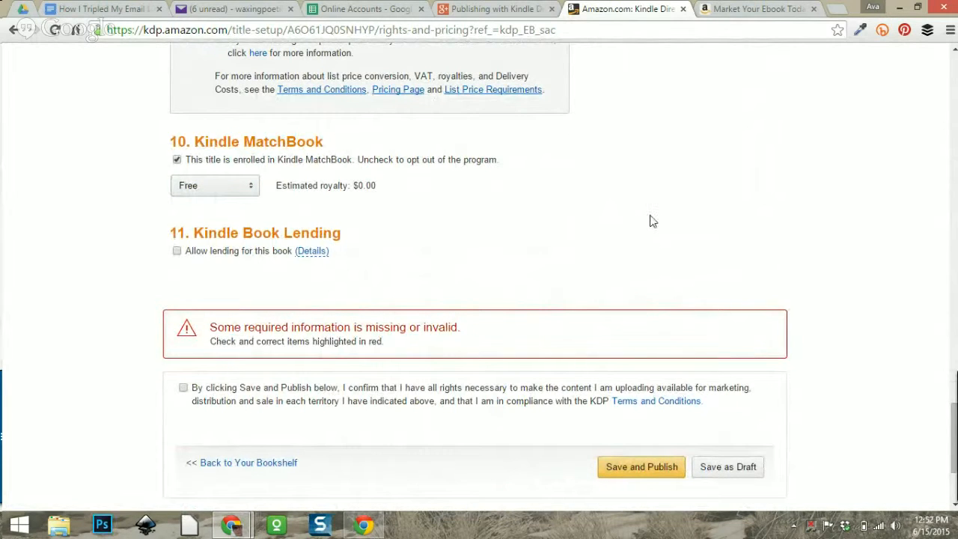
pyautogui.scroll(-3, 655, 217)
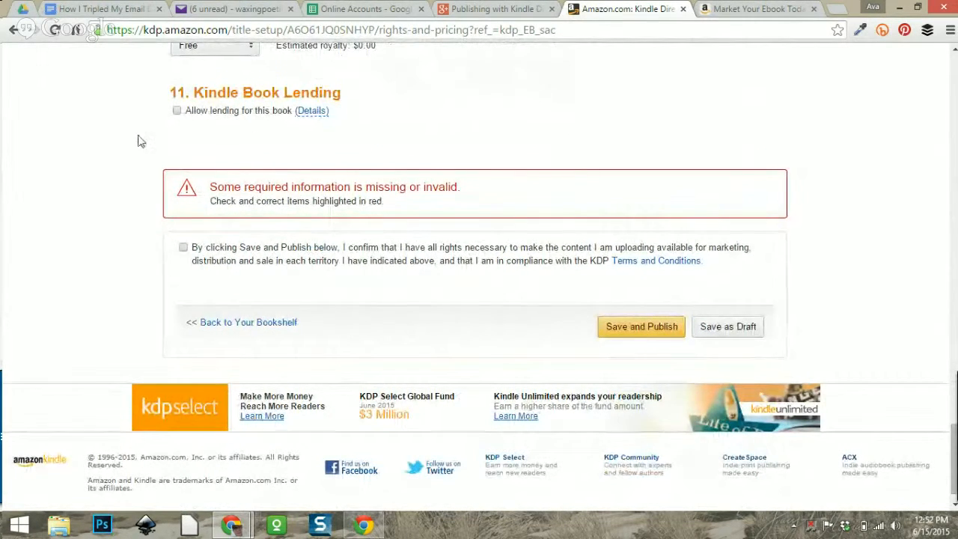
pyautogui.scroll(2, 141, 150)
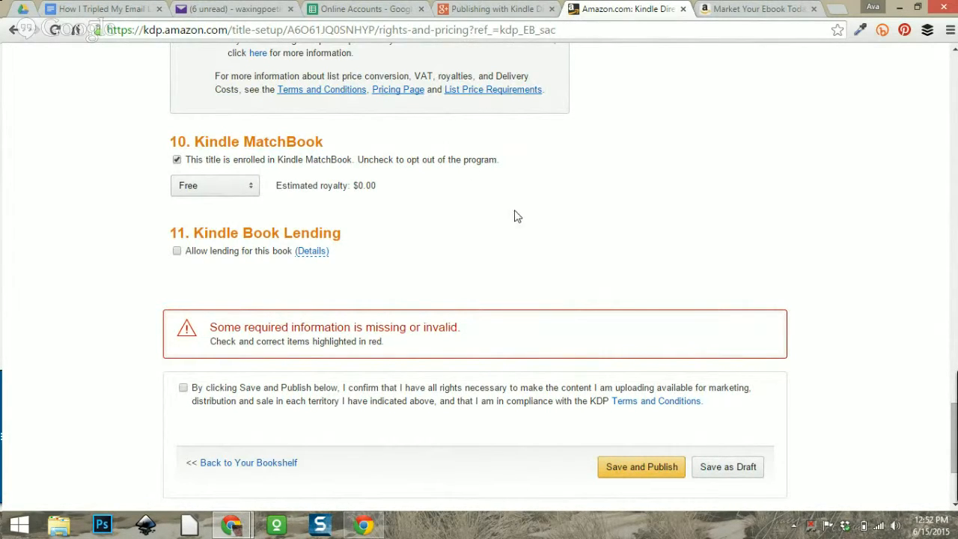
pyautogui.scroll(-1, 437, 218)
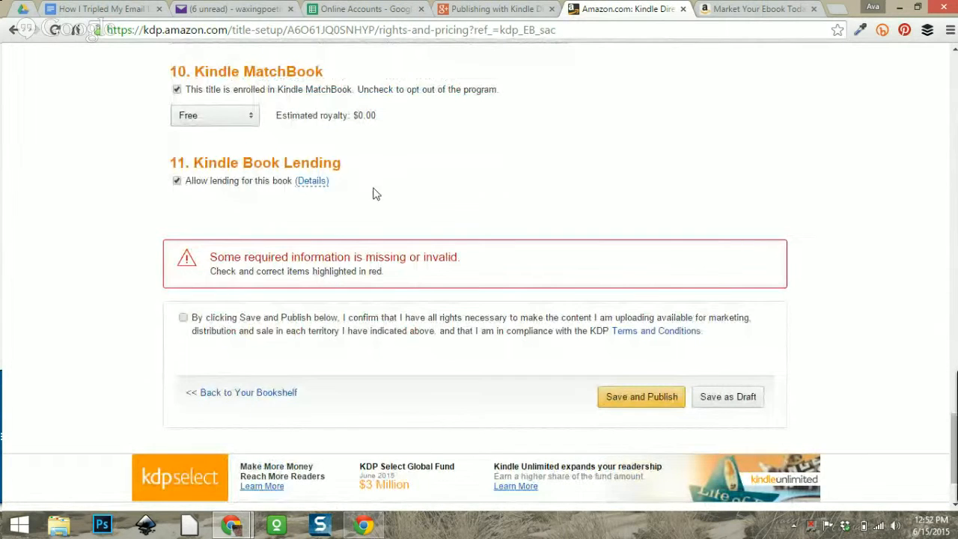
pyautogui.scroll(-1, 528, 180)
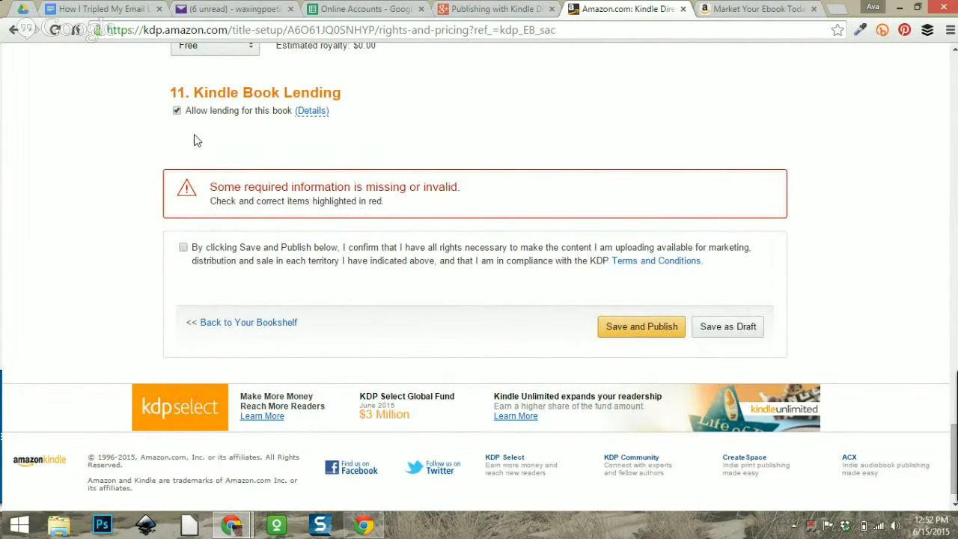
pyautogui.scroll(2, 385, 178)
pyautogui.scroll(-2, 444, 195)
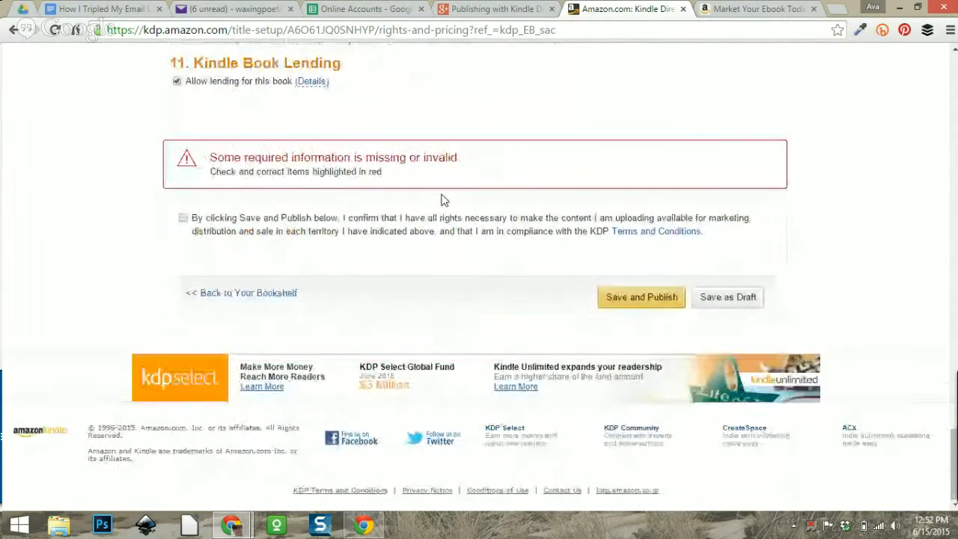
# Confirm you hold the rights to publish the content, then revisit the territories section.
pyautogui.click(182, 218)
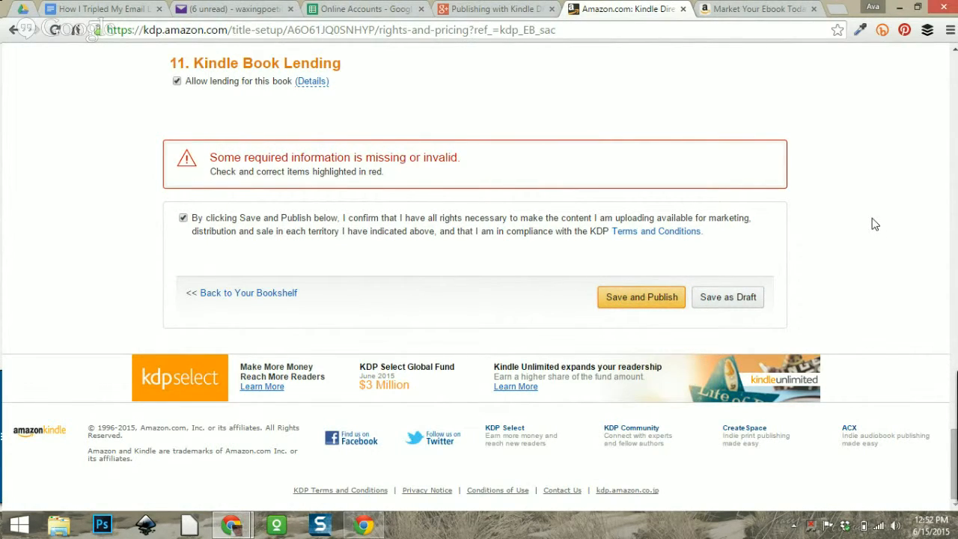
pyautogui.scroll(12, 624, 263)
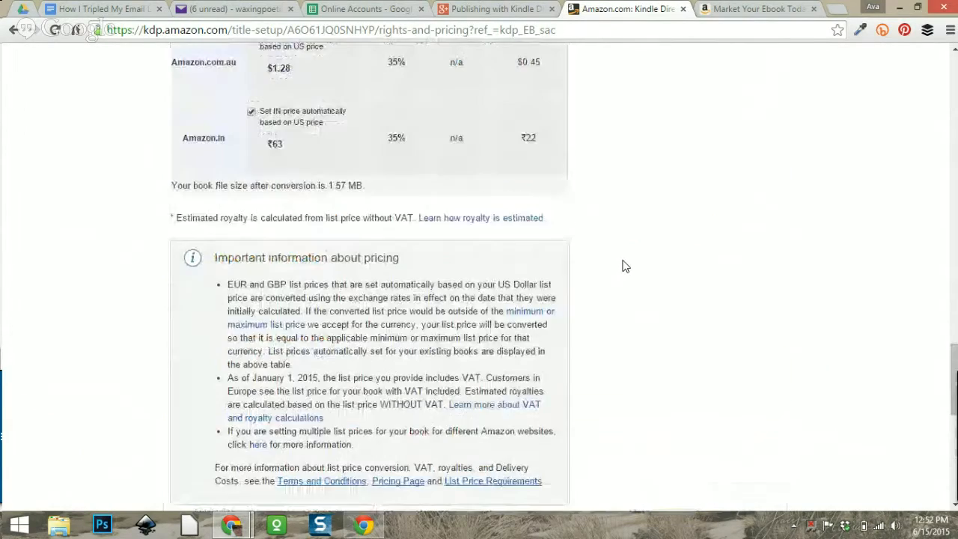
pyautogui.scroll(10, 626, 267)
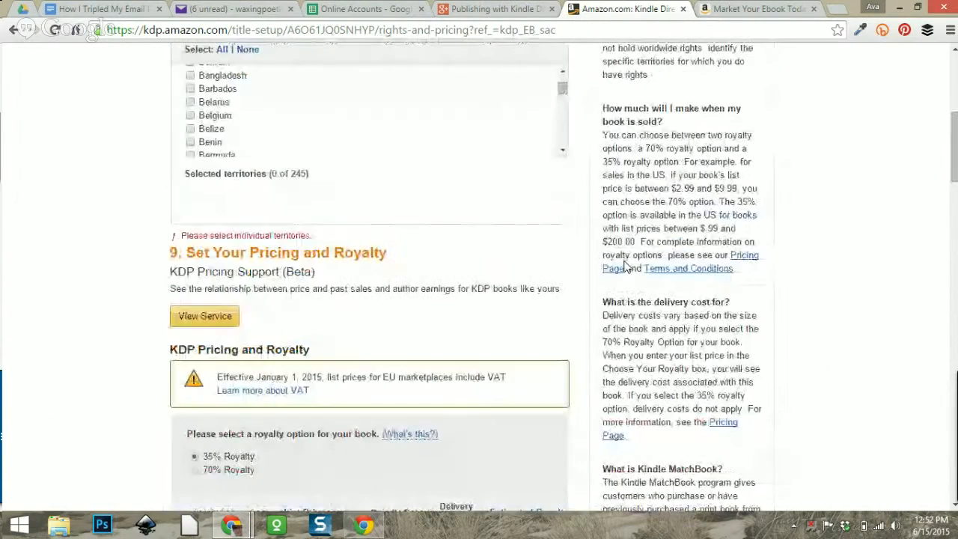
pyautogui.scroll(2, 340, 217)
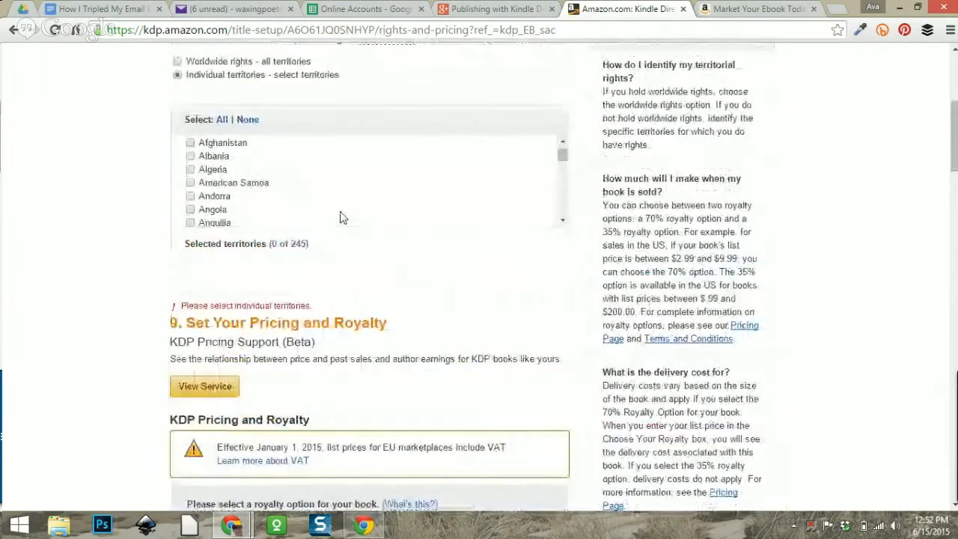
pyautogui.scroll(5, 75, 262)
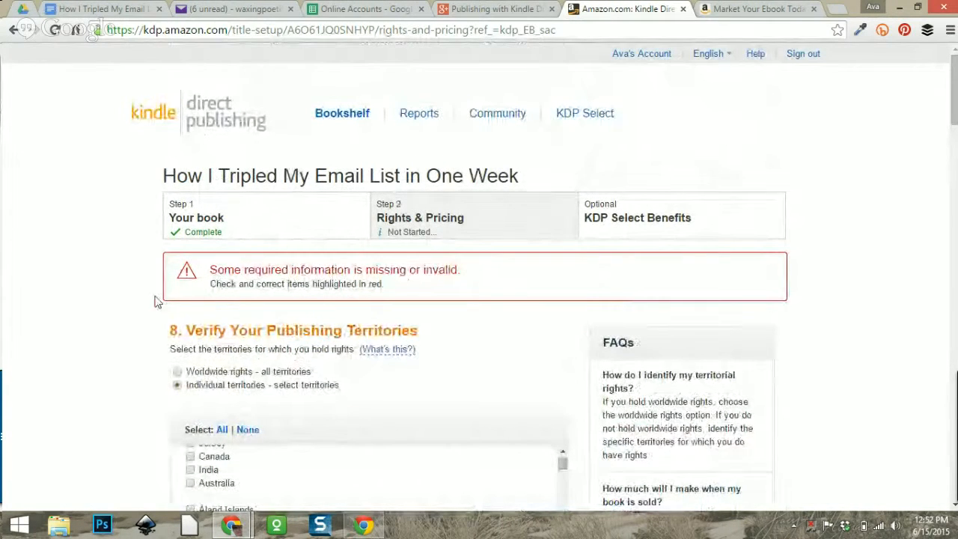
pyautogui.scroll(-1, 105, 270)
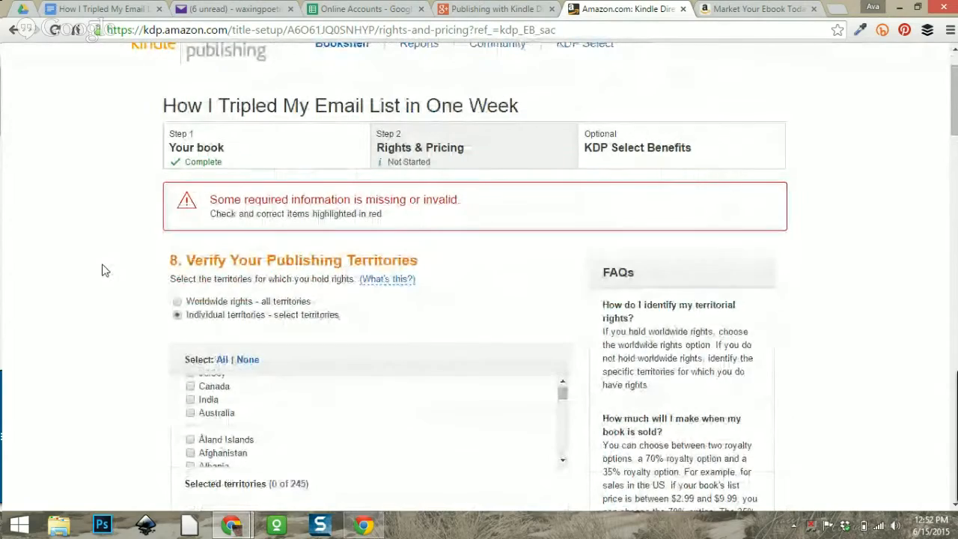
pyautogui.scroll(-4, 104, 270)
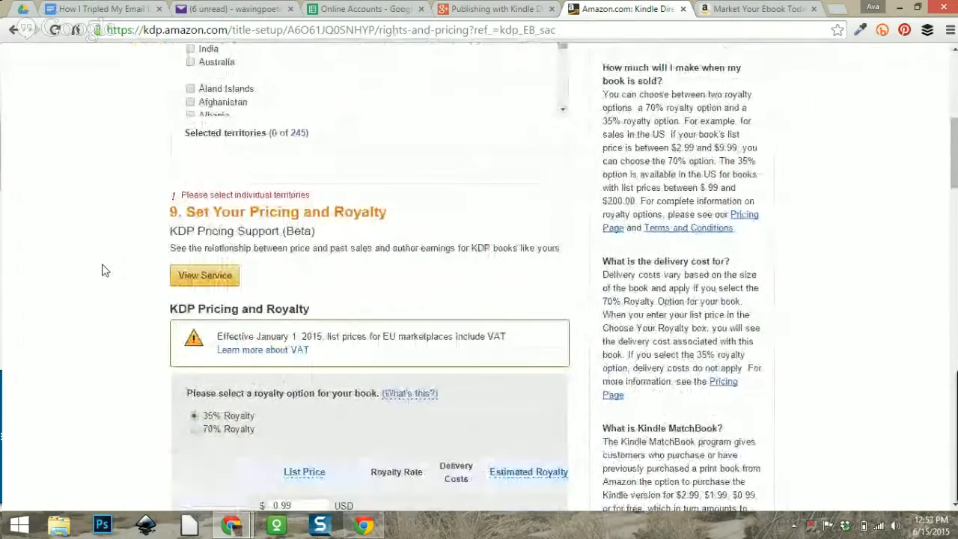
pyautogui.scroll(-2, 105, 270)
pyautogui.scroll(2, 104, 270)
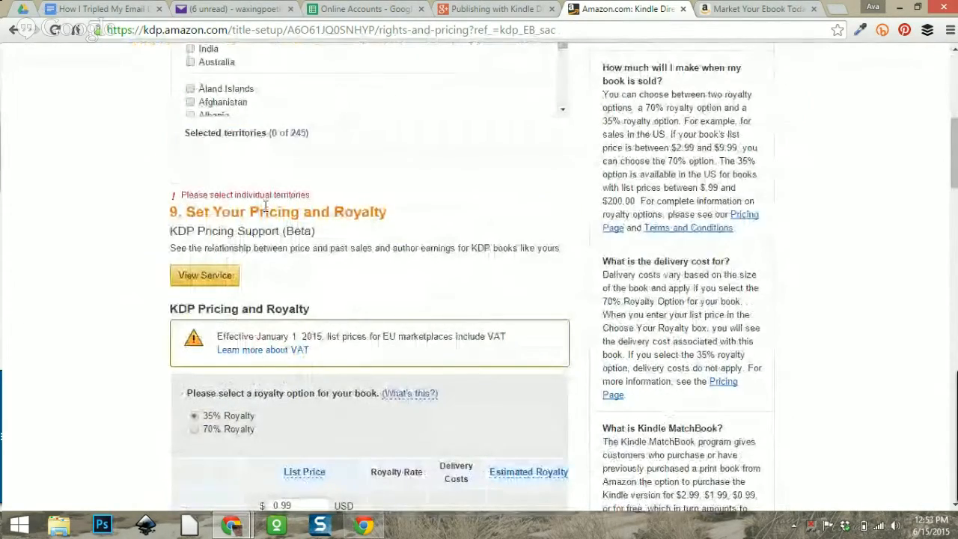
pyautogui.scroll(4, 302, 215)
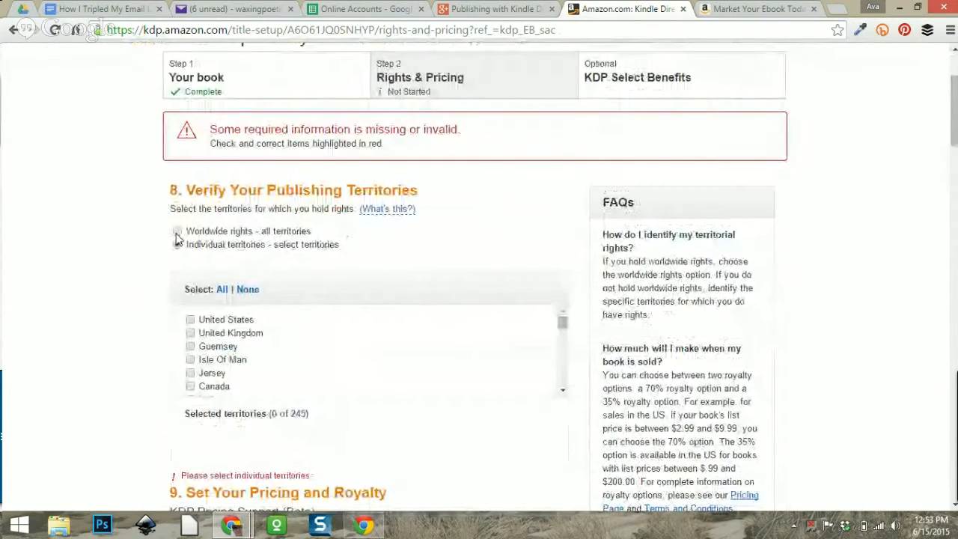
# Select Worldwide rights for all territories, Save and Publish, and return to the bookshelf.
pyautogui.click(176, 232)
pyautogui.scroll(-3, 101, 257)
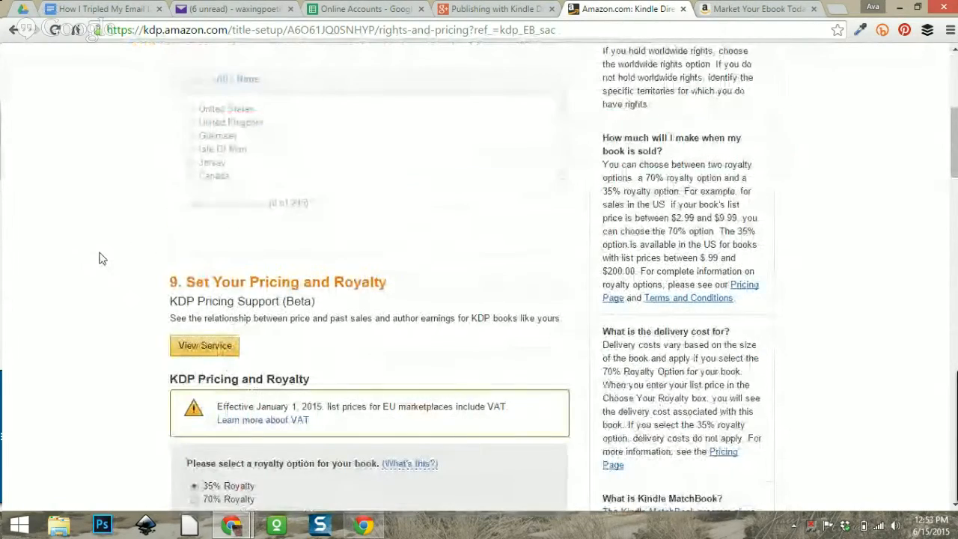
pyautogui.scroll(2, 103, 258)
pyautogui.scroll(-20, 101, 258)
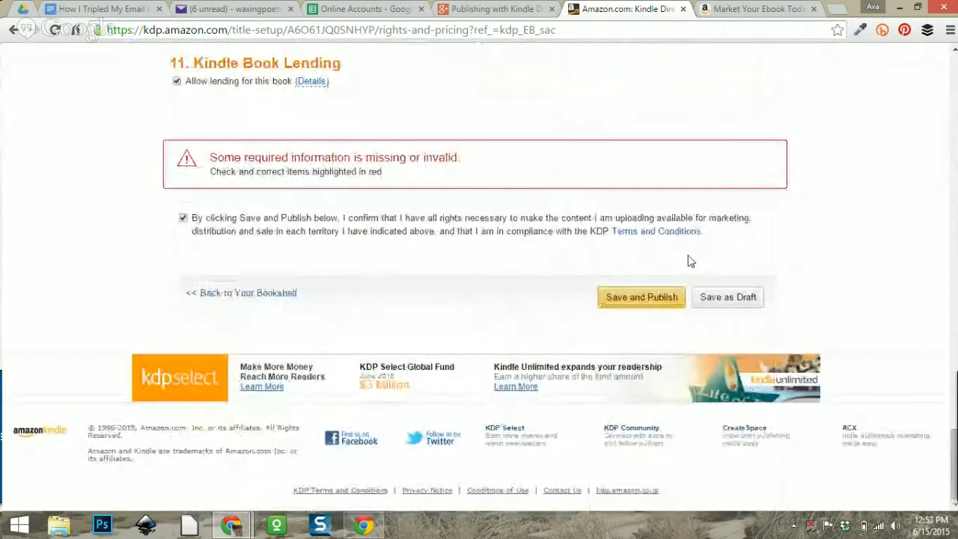
pyautogui.click(645, 299)
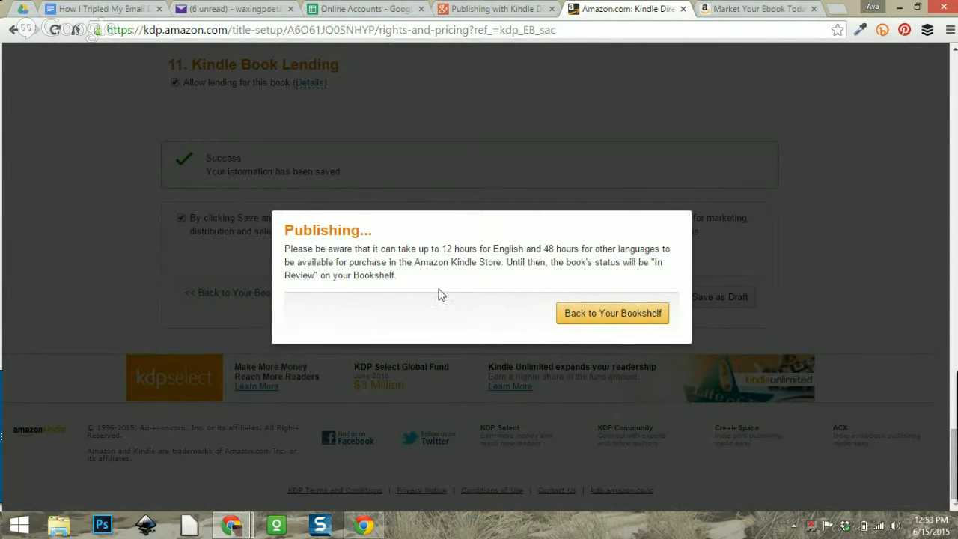
pyautogui.click(612, 314)
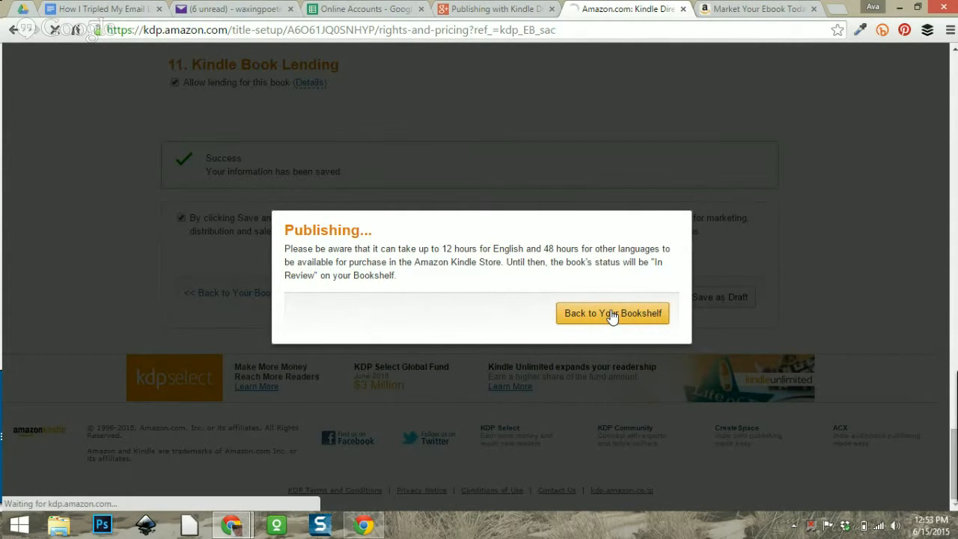
# View and dismiss the DRAFT status explanation for the ebook on the bookshelf.
pyautogui.scroll(-4, 582, 269)
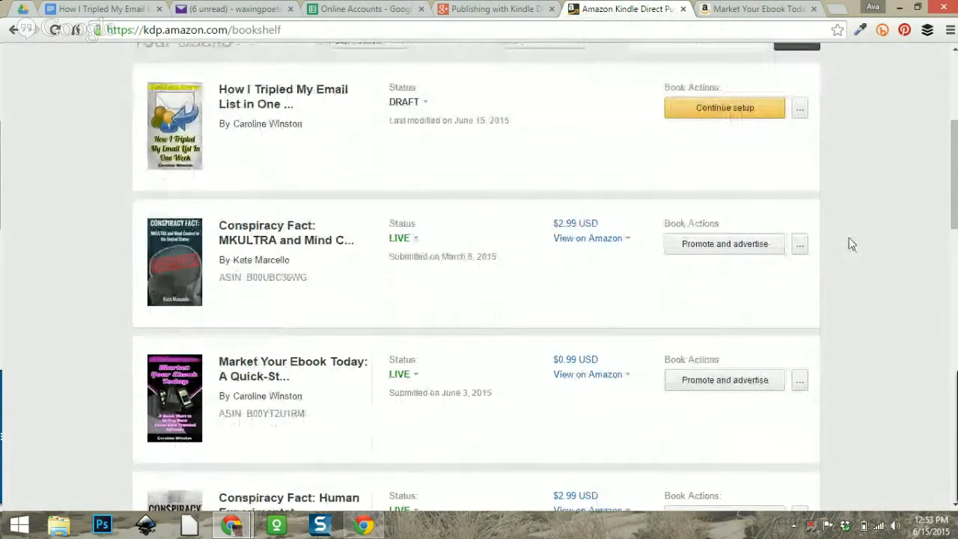
pyautogui.scroll(2, 859, 247)
pyautogui.scroll(-1, 859, 249)
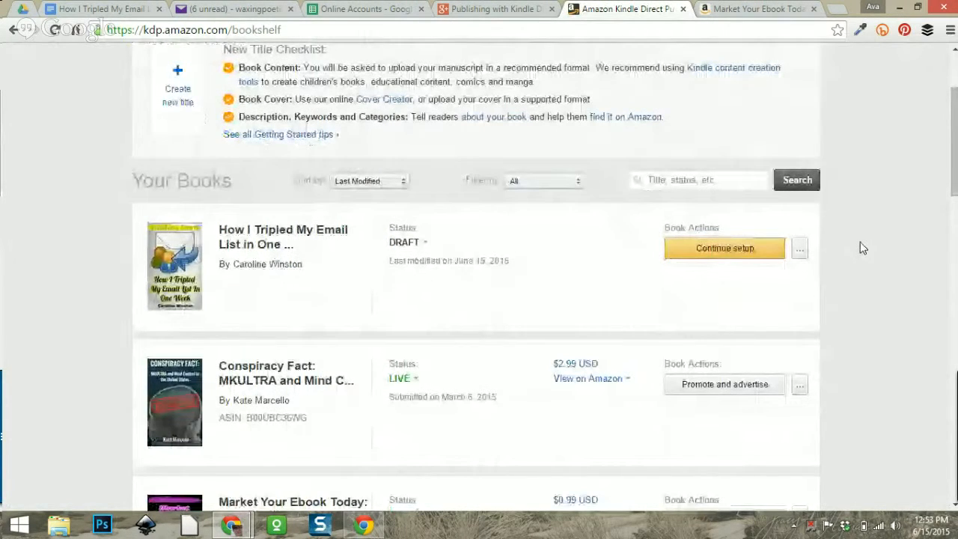
pyautogui.scroll(-1, 649, 264)
pyautogui.click(411, 174)
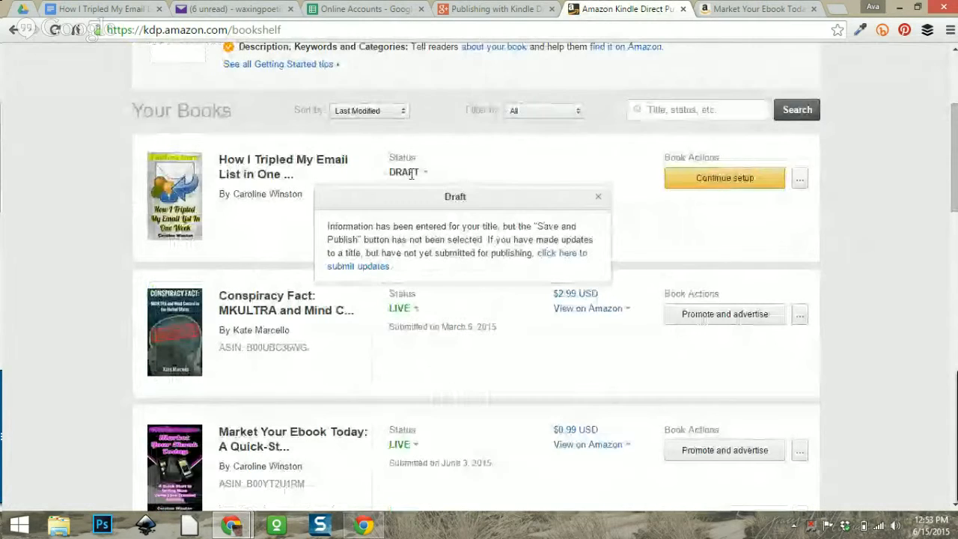
pyautogui.click(853, 228)
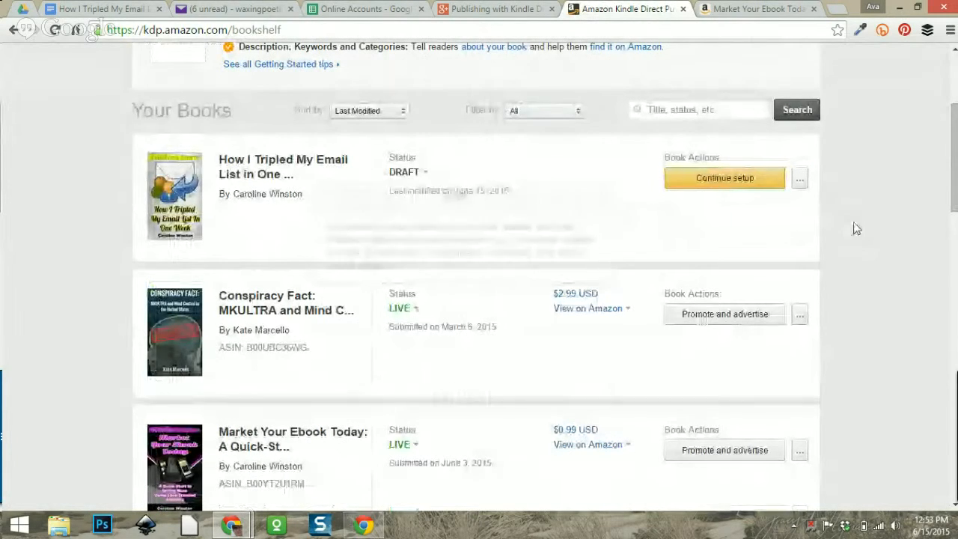
# Reopen the ebook's title setup to confirm both steps are Complete, then return to the Bookshelf.
pyautogui.click(716, 184)
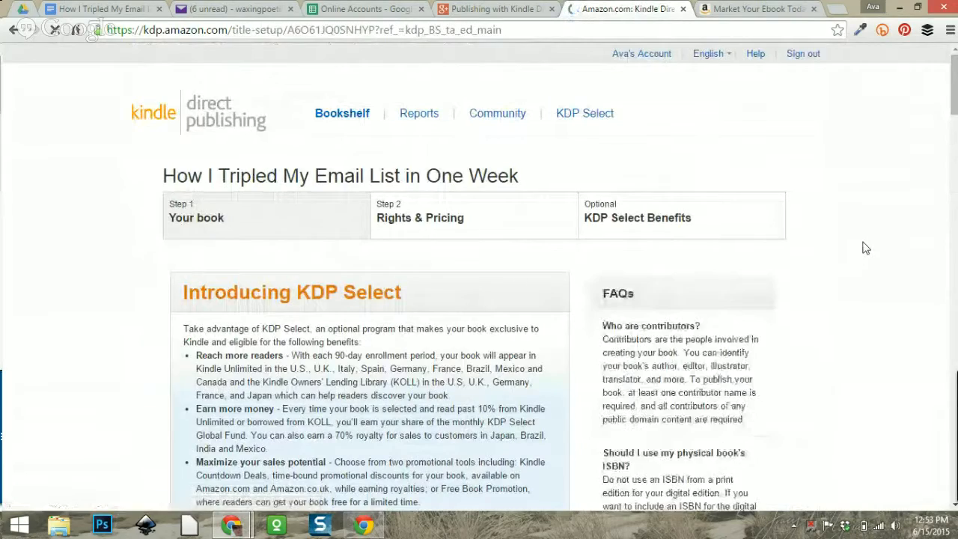
pyautogui.scroll(-1, 651, 299)
pyautogui.scroll(-1, 650, 300)
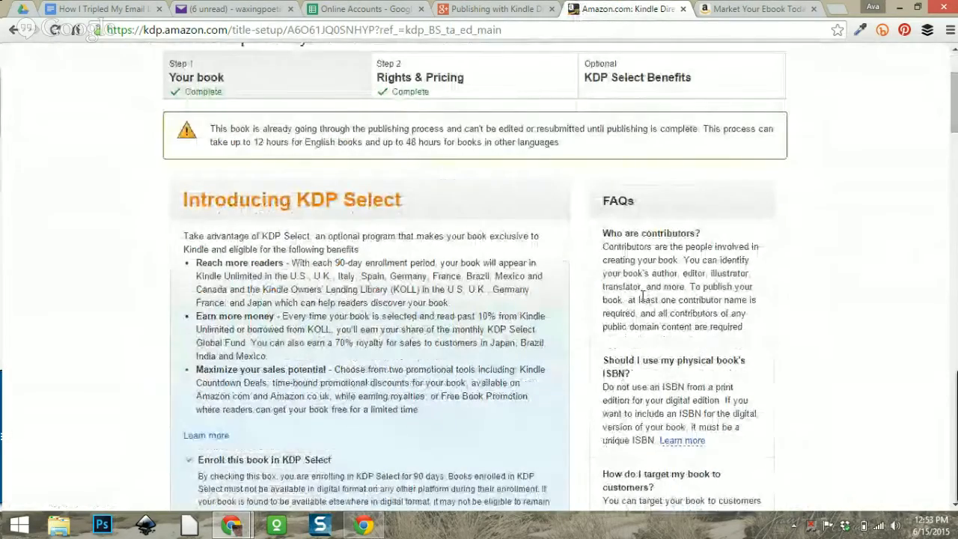
pyautogui.scroll(-15, 486, 310)
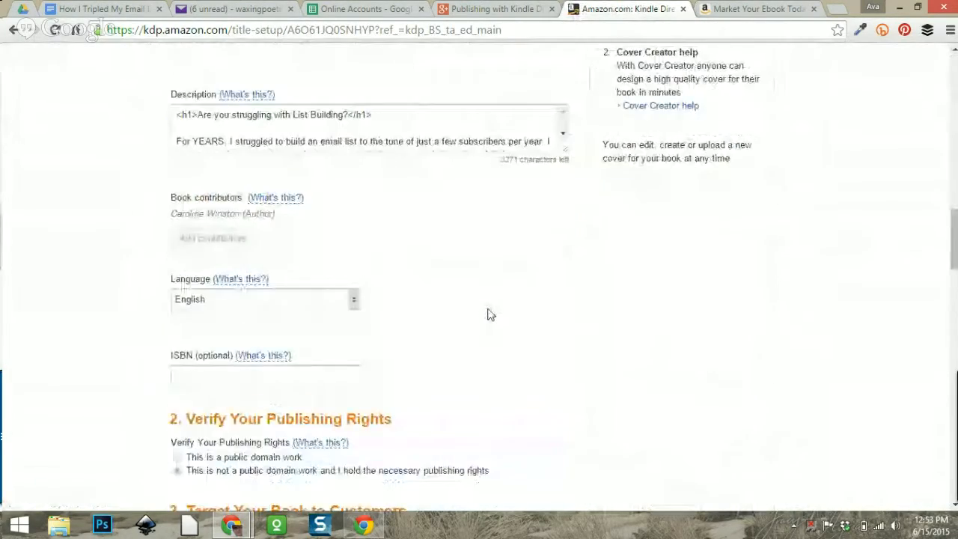
pyautogui.scroll(-4, 487, 314)
pyautogui.scroll(-17, 487, 314)
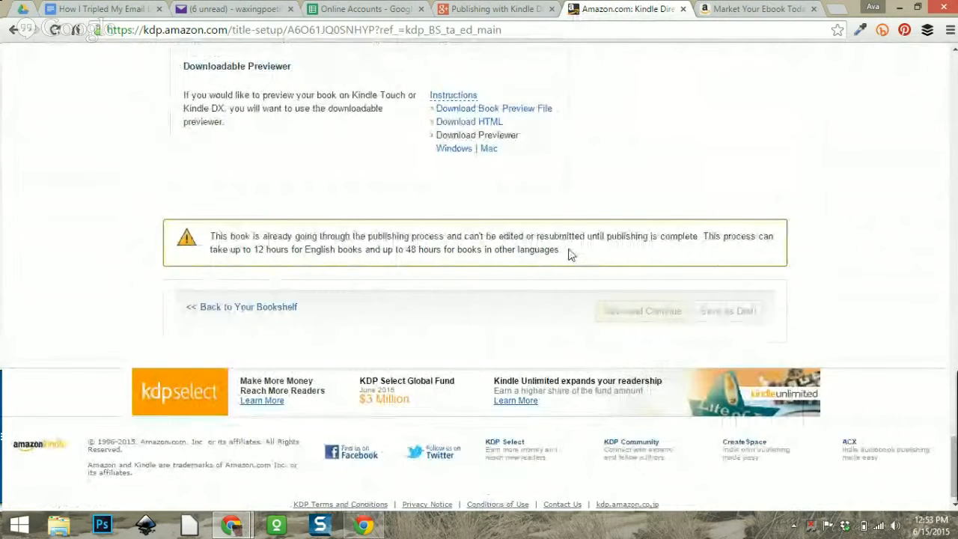
pyautogui.scroll(17, 859, 279)
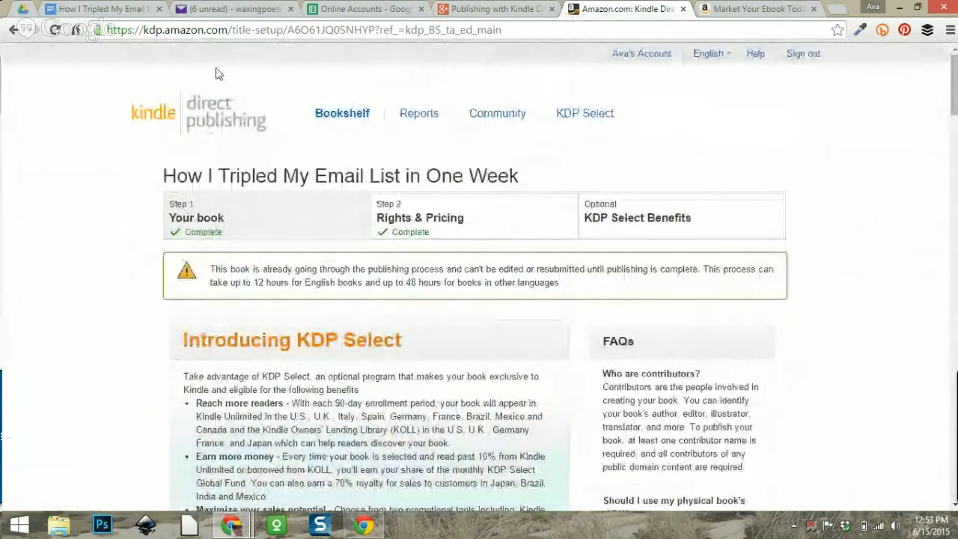
pyautogui.click(360, 118)
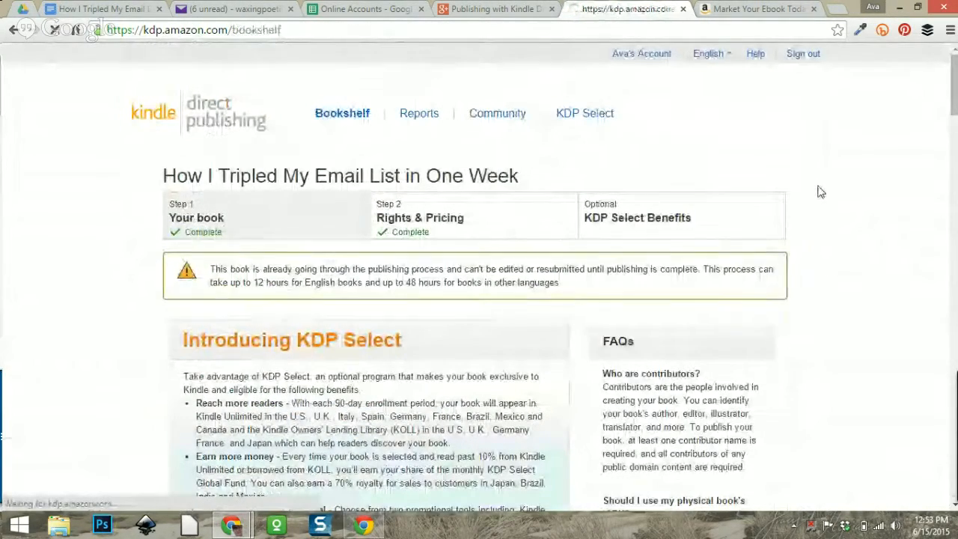
# View the IN REVIEW status explanation for the ebook on the bookshelf.
pyautogui.scroll(-2, 838, 182)
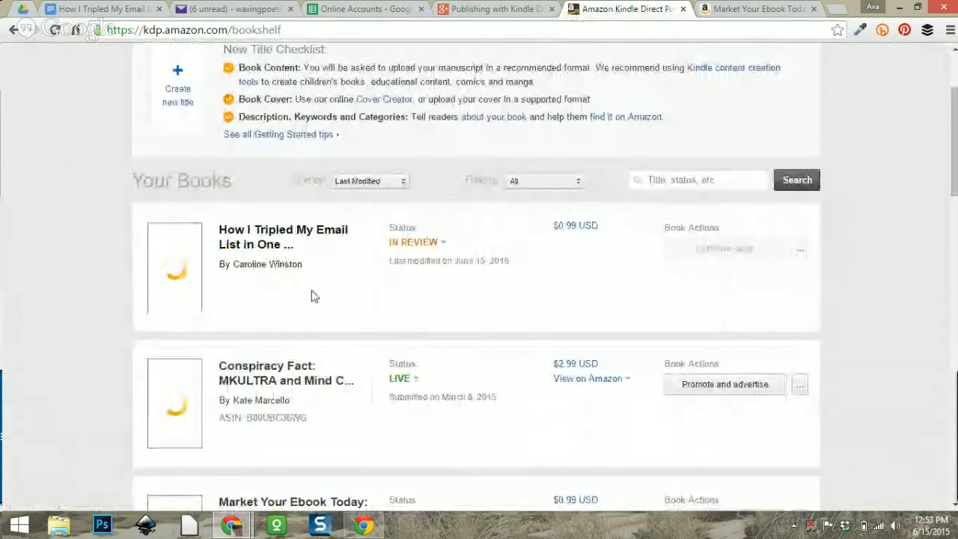
pyautogui.click(419, 245)
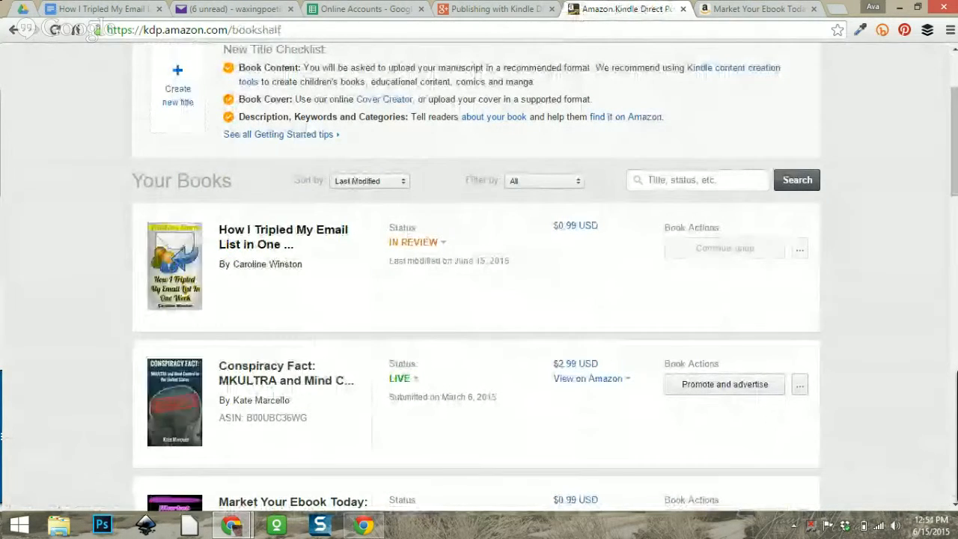
pyautogui.scroll(-2, 877, 221)
pyautogui.click(415, 105)
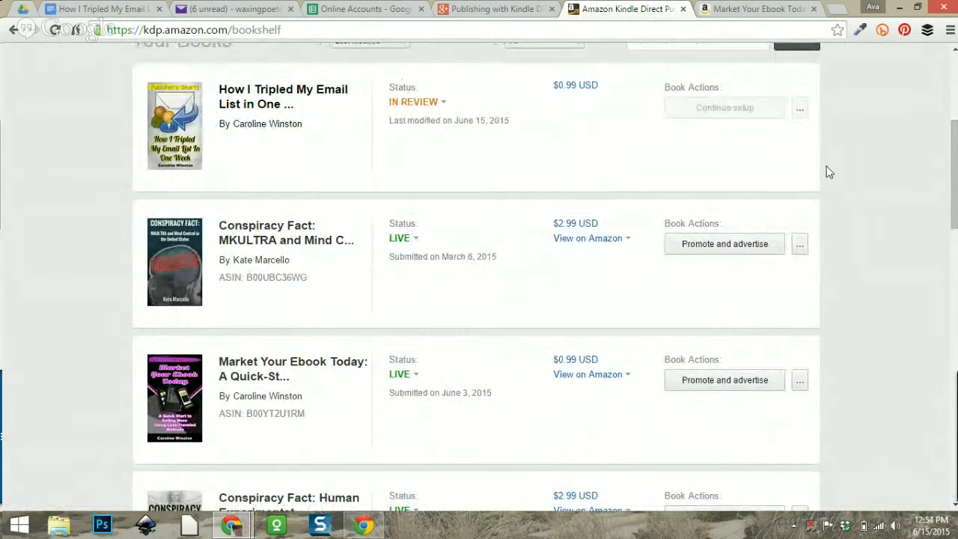
pyautogui.scroll(1, 828, 173)
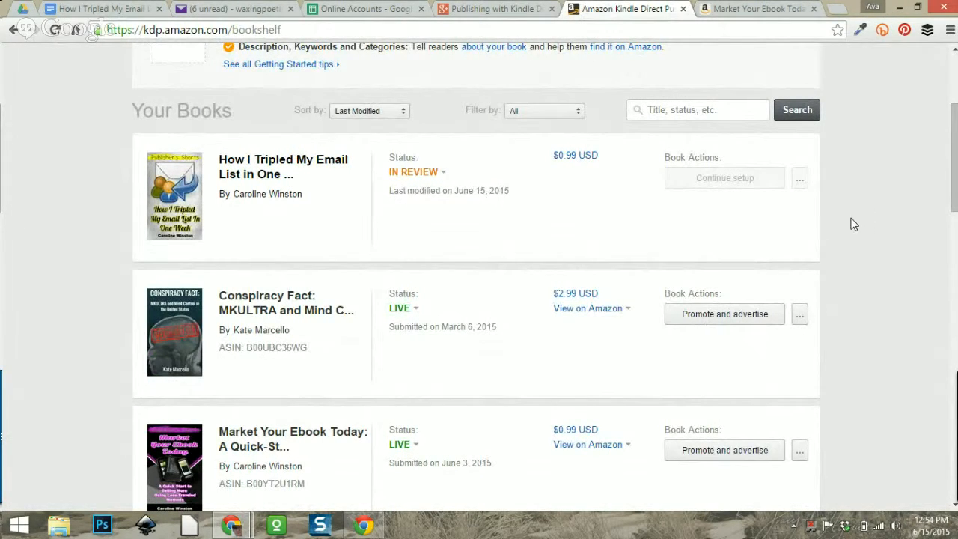
pyautogui.scroll(-2, 849, 219)
pyautogui.scroll(2, 849, 218)
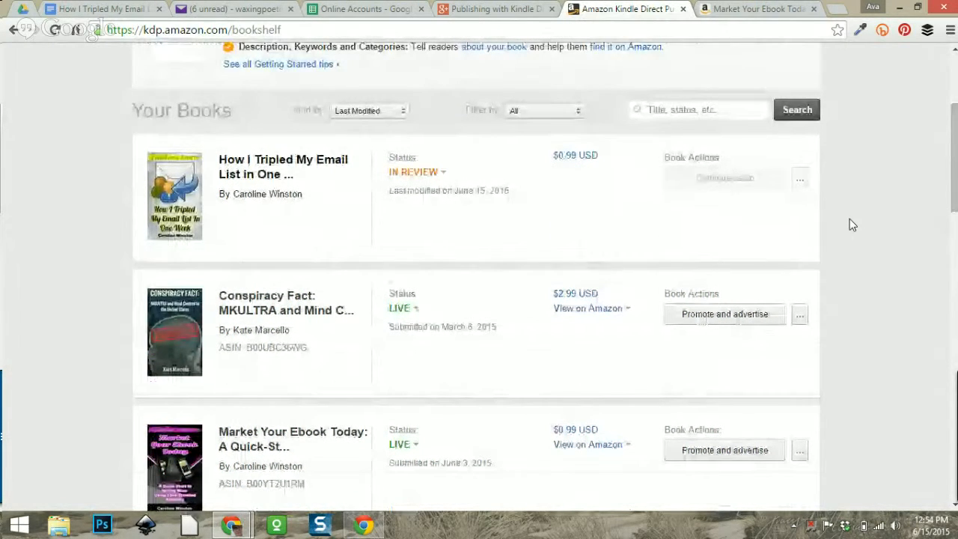
pyautogui.scroll(-3, 849, 219)
pyautogui.scroll(-5, 849, 224)
pyautogui.scroll(-10, 849, 224)
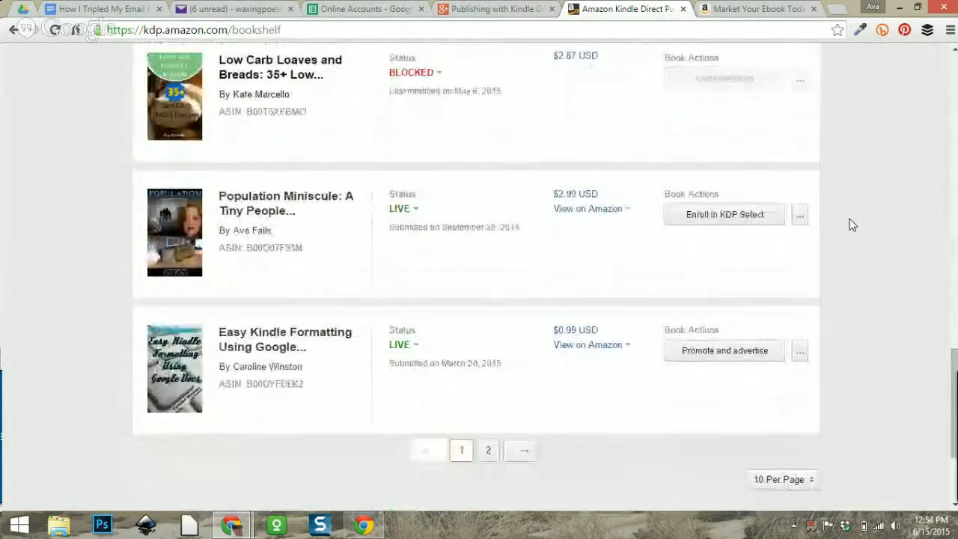
pyautogui.scroll(15, 849, 225)
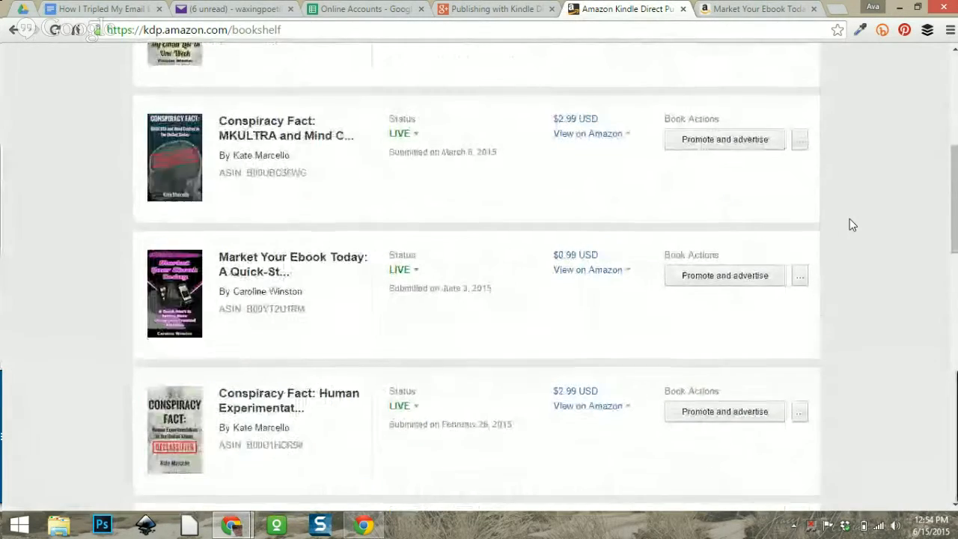
pyautogui.scroll(-15, 849, 224)
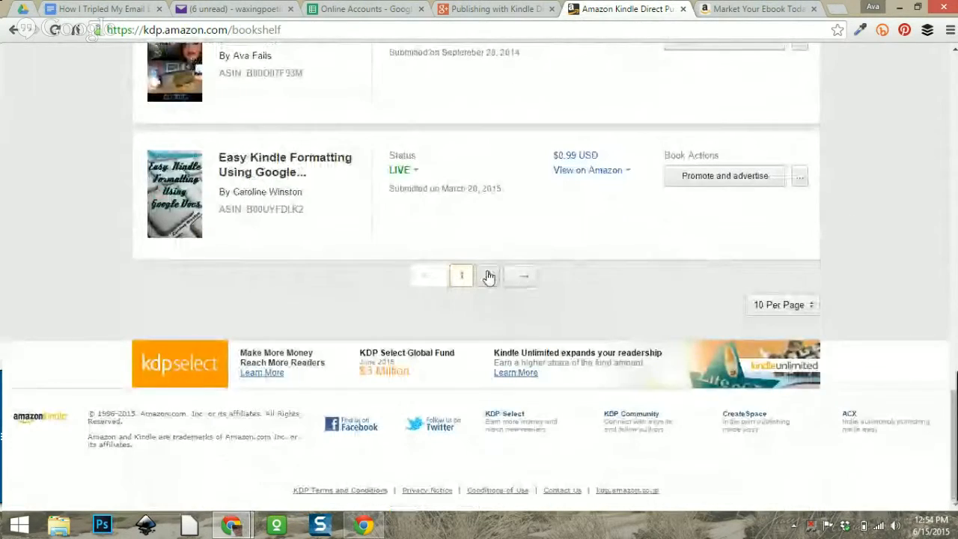
# Show the bookshelf's second page, then close the Market Your Ebook Today product tab.
pyautogui.click(488, 276)
pyautogui.scroll(6, 710, 236)
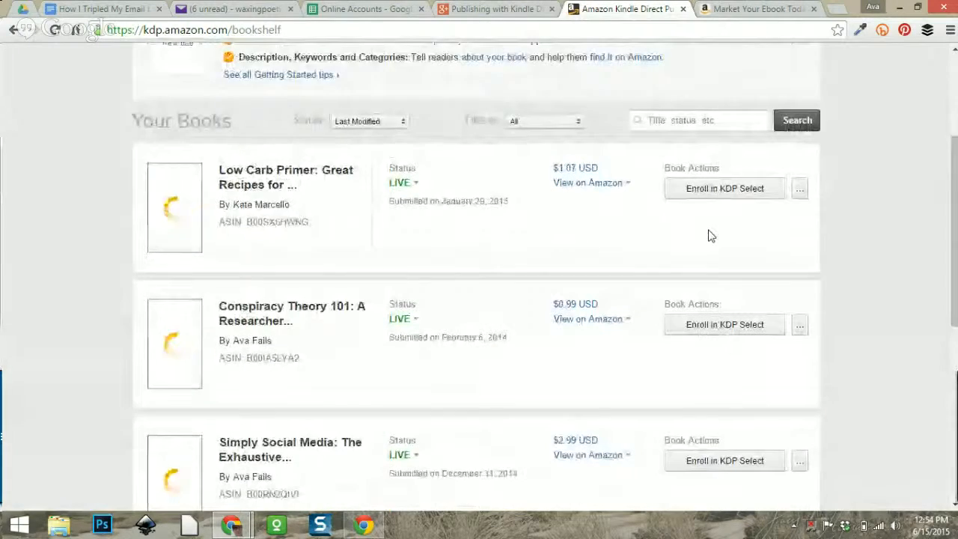
pyautogui.scroll(-2, 710, 236)
pyautogui.scroll(-2, 710, 236)
pyautogui.scroll(4, 710, 235)
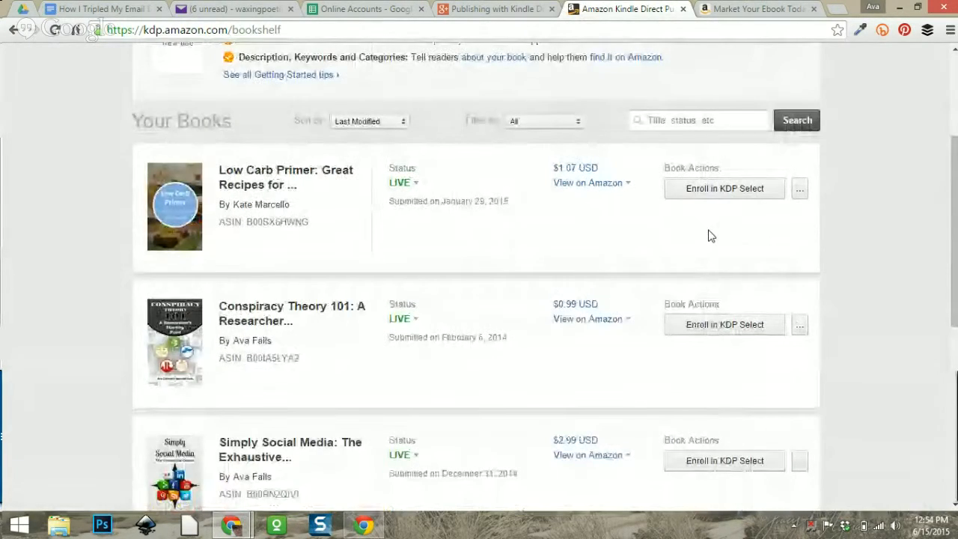
pyautogui.scroll(-4, 709, 236)
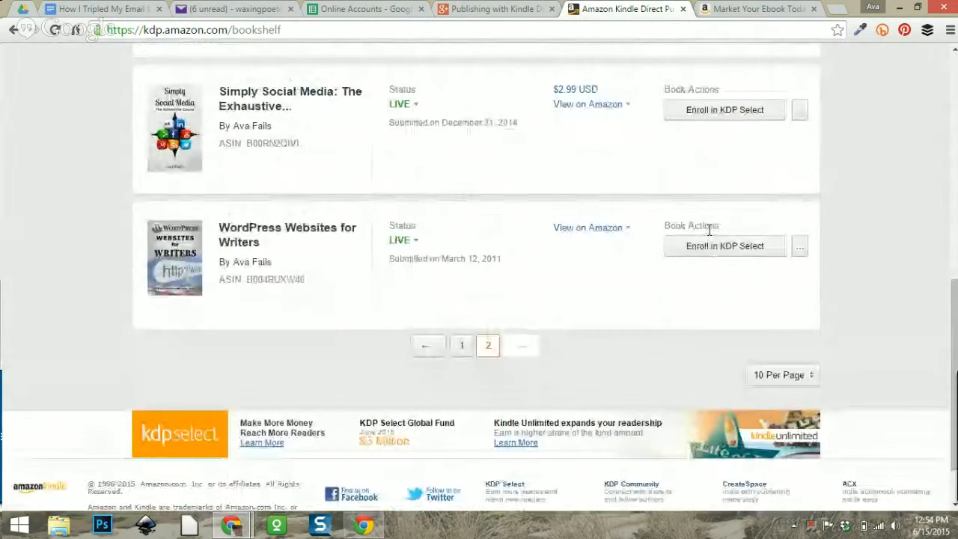
pyautogui.scroll(5, 710, 236)
pyautogui.scroll(2, 710, 236)
pyautogui.click(748, 9)
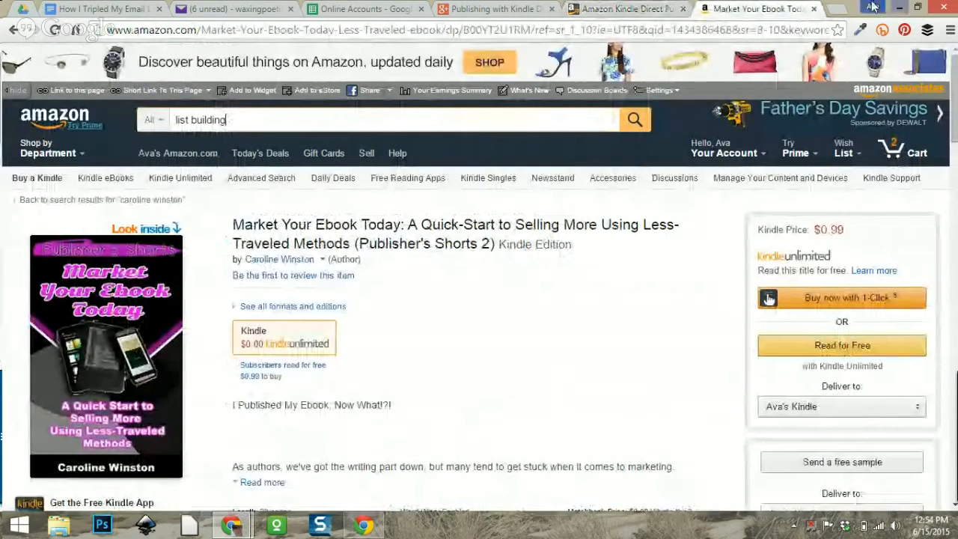
pyautogui.click(813, 9)
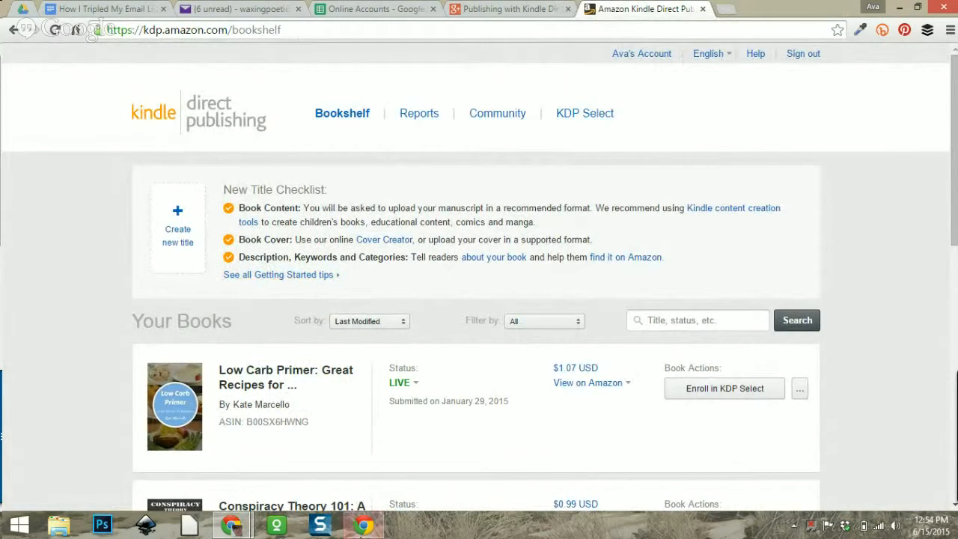
# Bring the Google+ Hangouts window forward and stop the broadcast's screen share.
pyautogui.moveTo(233, 528)
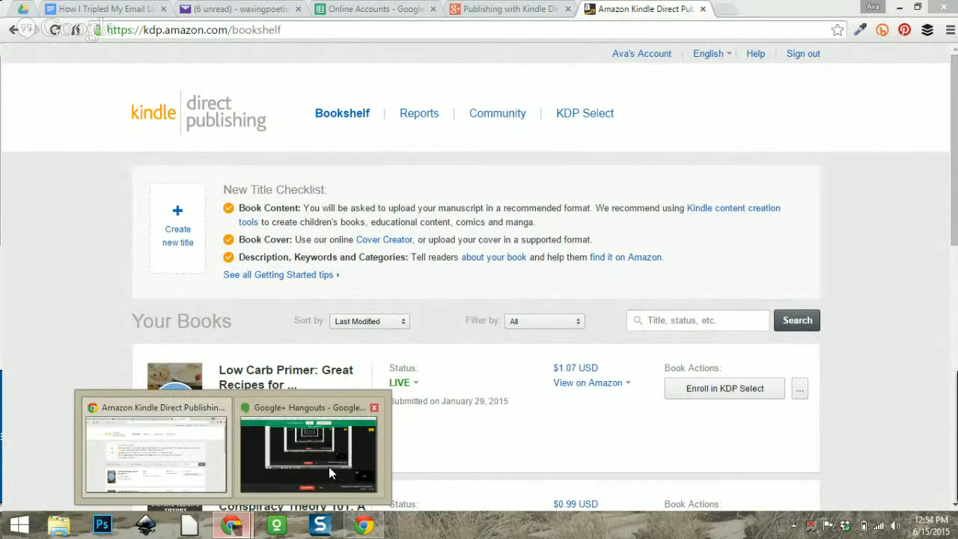
pyautogui.click(328, 463)
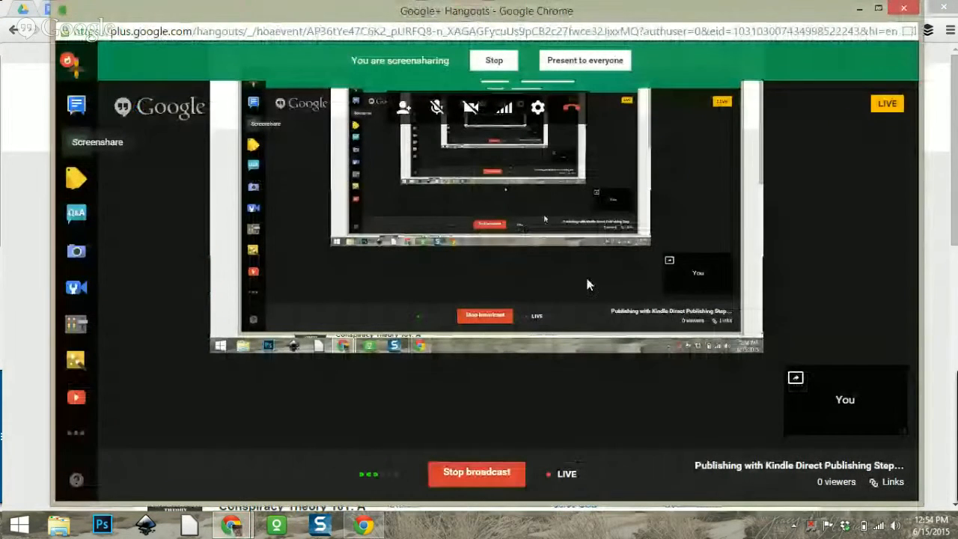
pyautogui.click(492, 62)
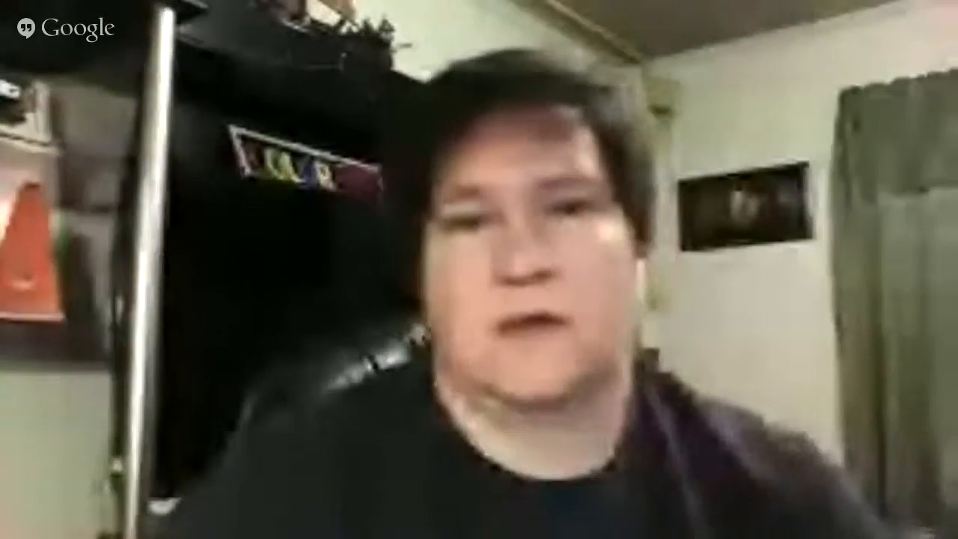